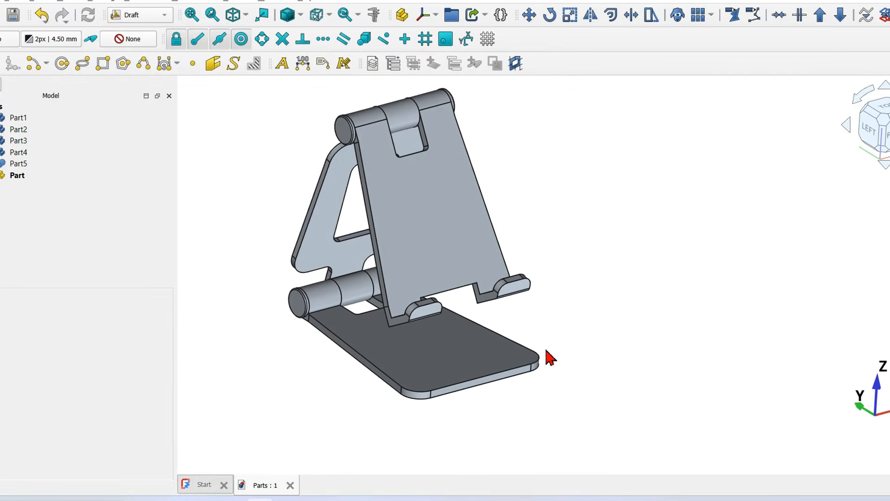
Step: Orbit the existing phone stand model for a look, then switch to the Start page
{"action": "middle_click_drag", "start_coordinate": [278, 288], "coordinate": [239, 251]}
{"action": "key", "text": "0"}
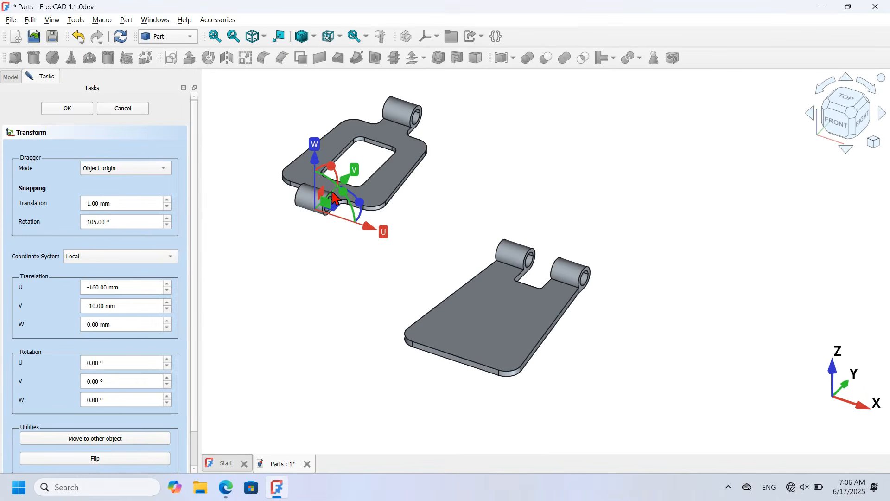
{"action": "scroll", "coordinate": [335, 197], "scroll_direction": "up", "scroll_amount": 2}
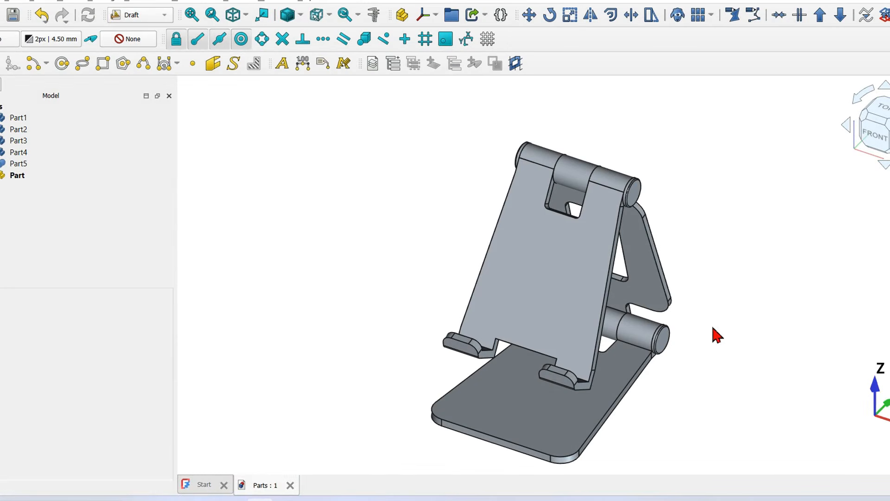
{"action": "middle_click_drag", "start_coordinate": [729, 334], "coordinate": [691, 354]}
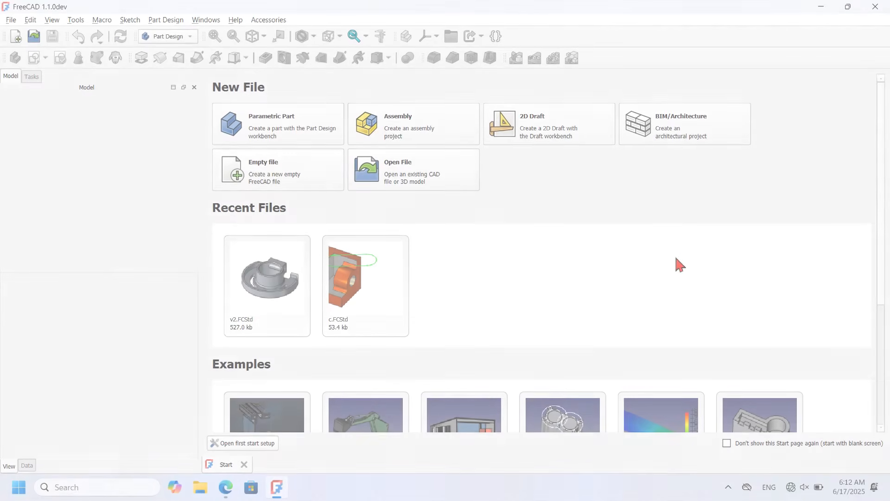
{"action": "left_click", "coordinate": [587, 248]}
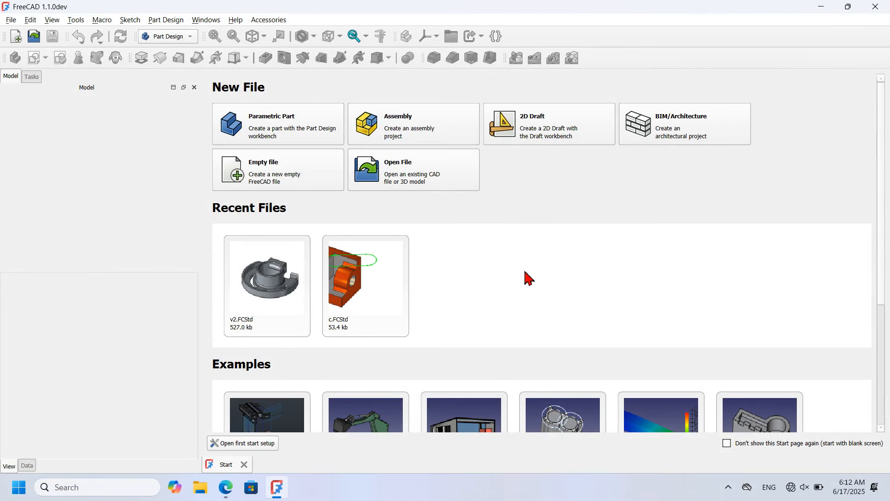
Step: Create an empty document saved as Parts, add a Body, and check the reference PDF
{"action": "left_click", "coordinate": [301, 172]}
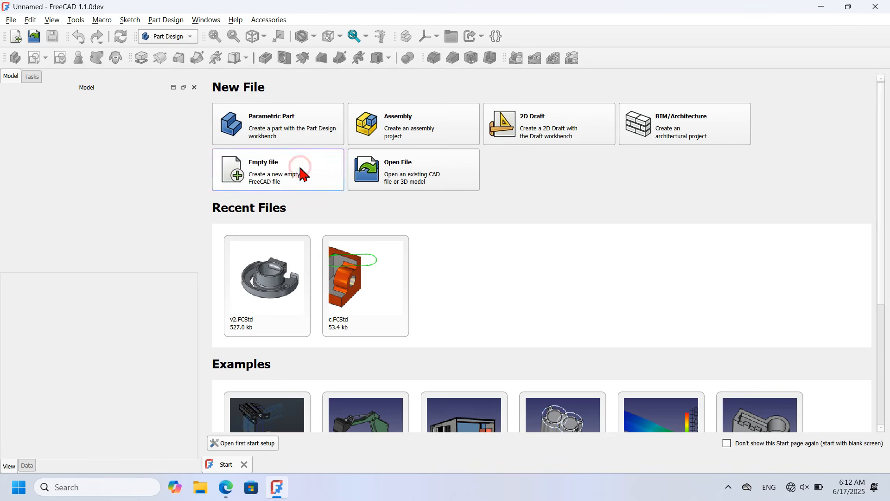
{"action": "left_click", "coordinate": [54, 37]}
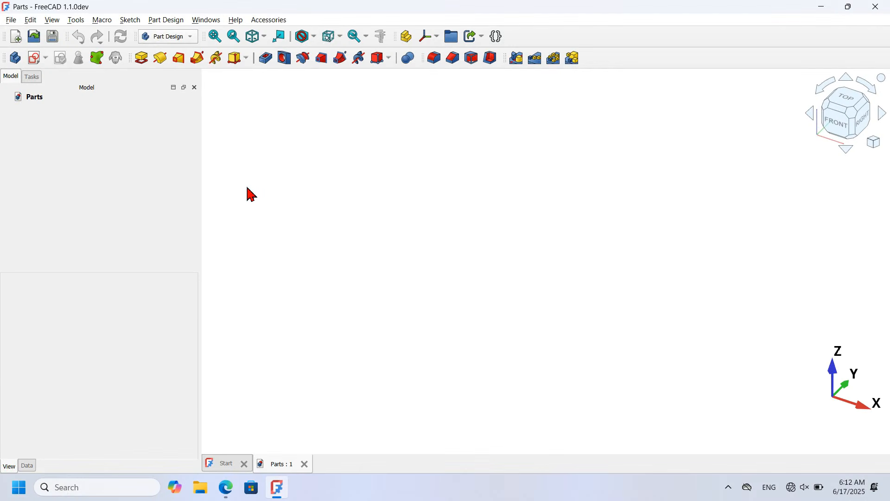
{"action": "left_click", "coordinate": [15, 58]}
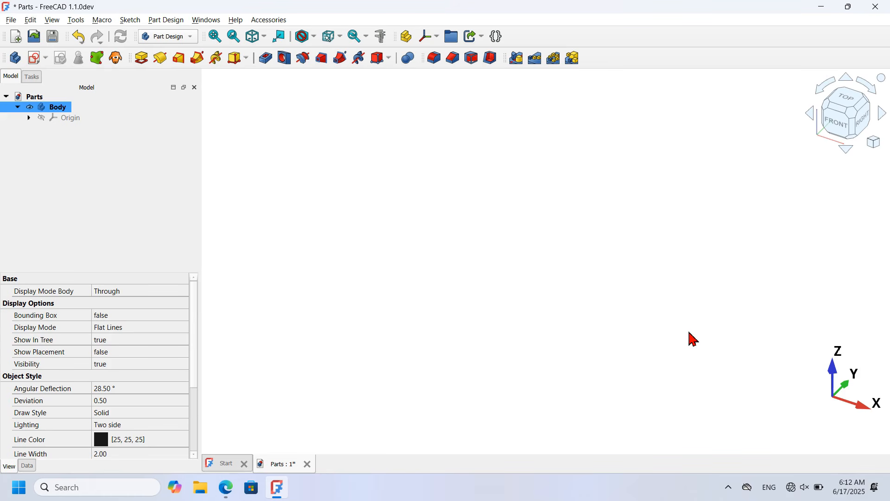
{"action": "key", "text": "alt+Tab"}
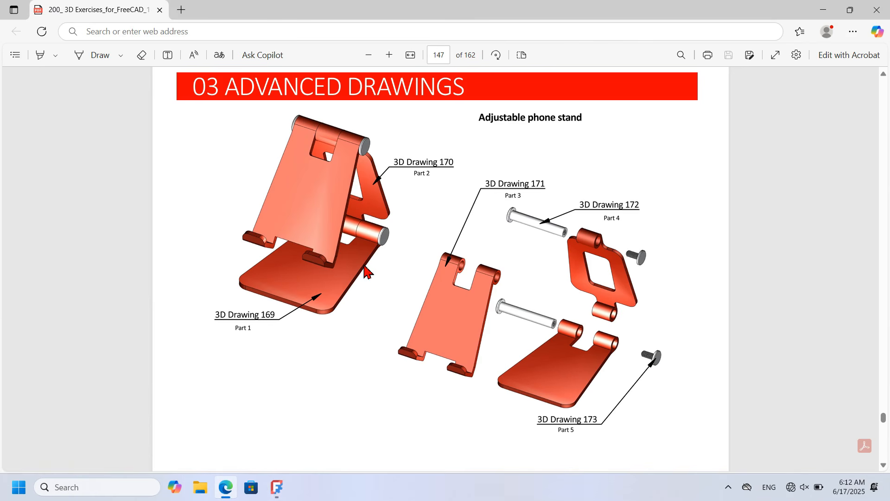
{"action": "key", "text": "alt+Tab"}
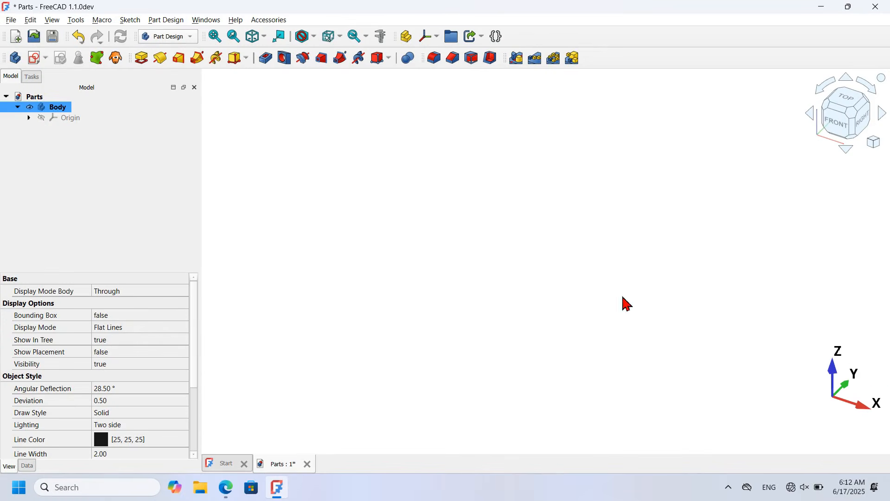
Step: Start a sketch on XY_Plane and draw a small rectangle hanging from the X axis
{"action": "left_click", "coordinate": [36, 59]}
{"action": "left_click", "coordinate": [657, 248]}
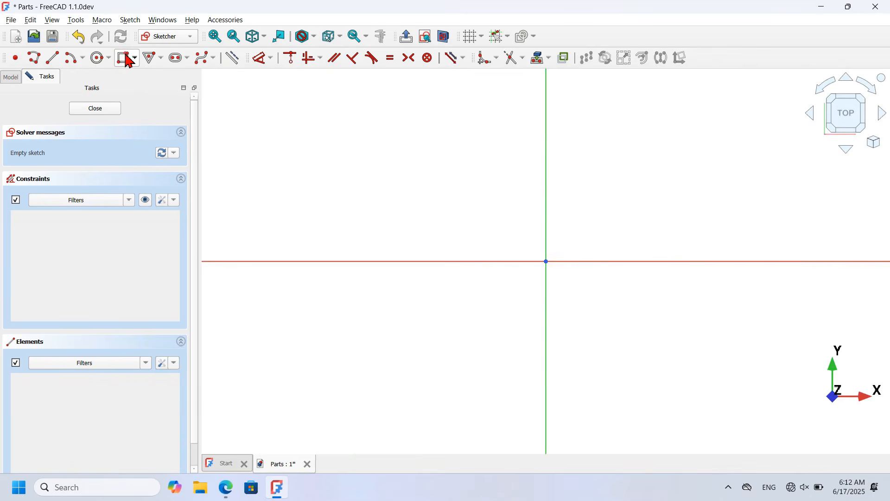
{"action": "left_click", "coordinate": [127, 59]}
{"action": "scroll", "coordinate": [457, 231], "scroll_direction": "down", "scroll_amount": 5}
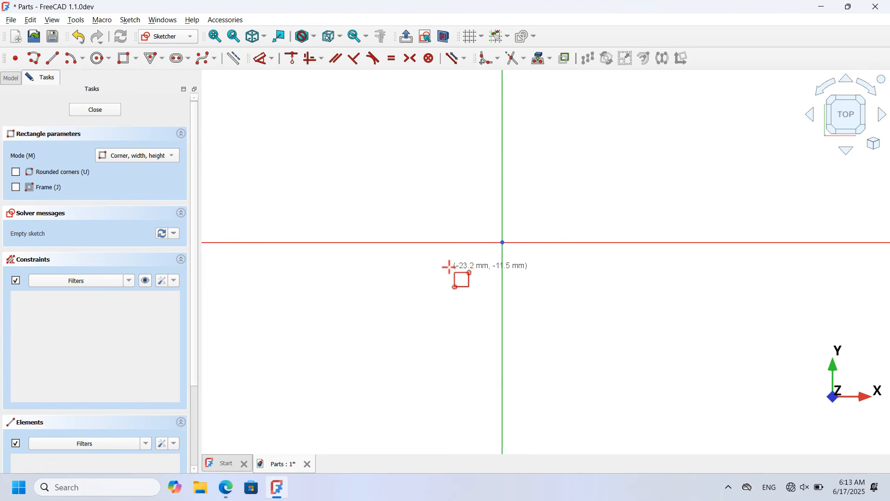
{"action": "left_click", "coordinate": [422, 243]}
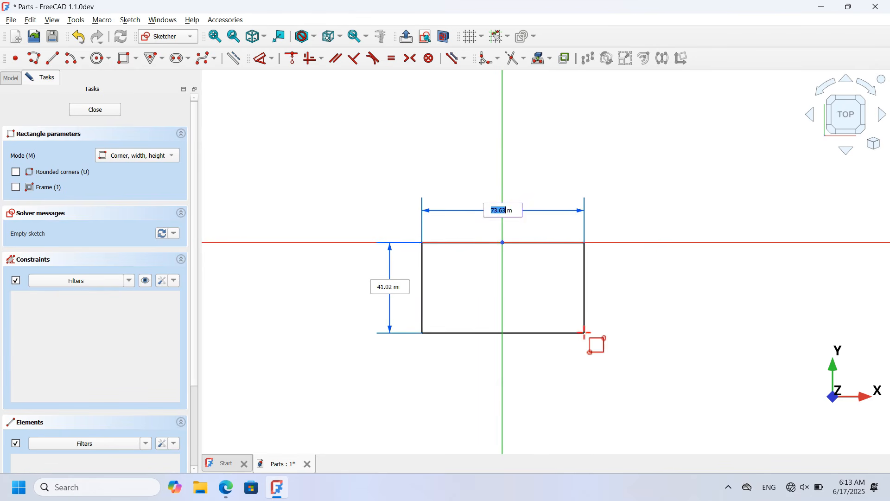
{"action": "left_click", "coordinate": [580, 330]}
Step: Draw the larger rectangle below it and exit the Rectangle tool
{"action": "scroll", "coordinate": [585, 163], "scroll_direction": "down", "scroll_amount": 3}
{"action": "scroll", "coordinate": [566, 407], "scroll_direction": "up", "scroll_amount": 2}
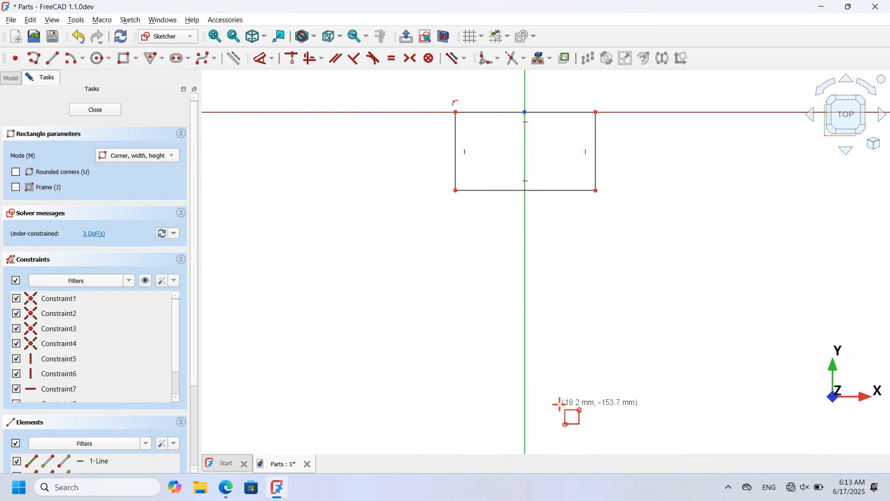
{"action": "left_click", "coordinate": [422, 223]}
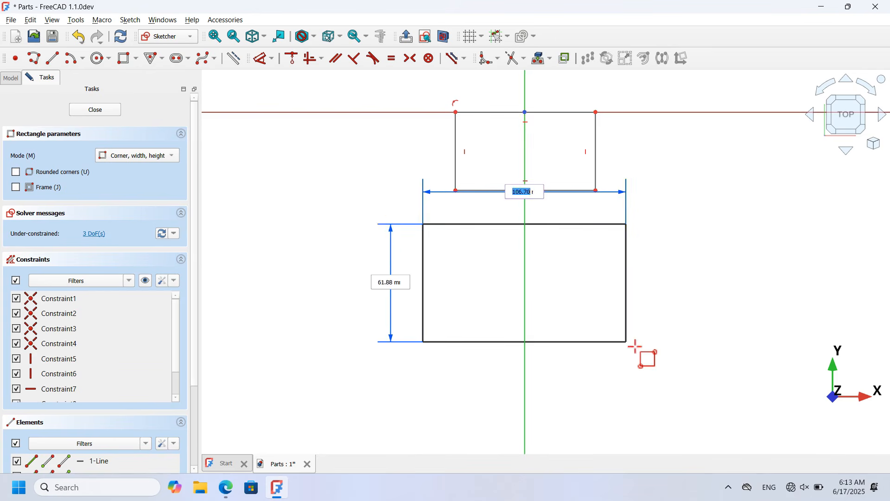
{"action": "left_click", "coordinate": [638, 356]}
{"action": "key", "text": "Escape"}
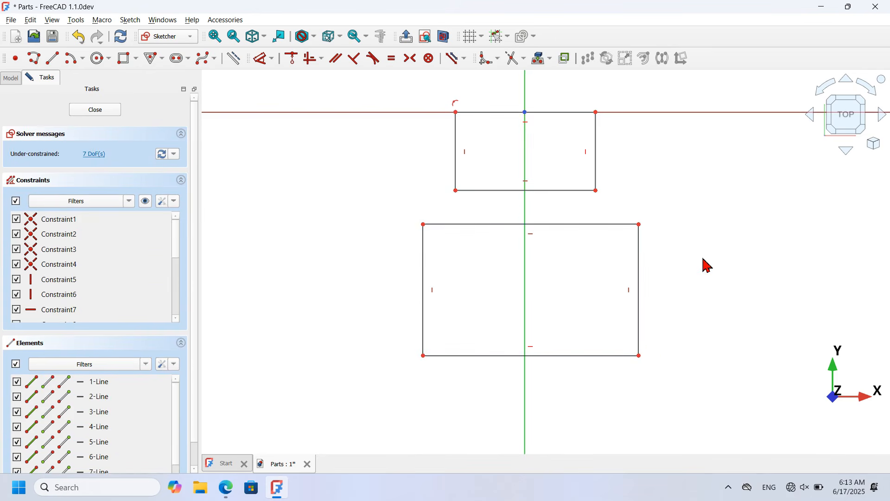
Step: Delete the inner rectangle edges and the lower vertical constraints
{"action": "left_click", "coordinate": [630, 291]}
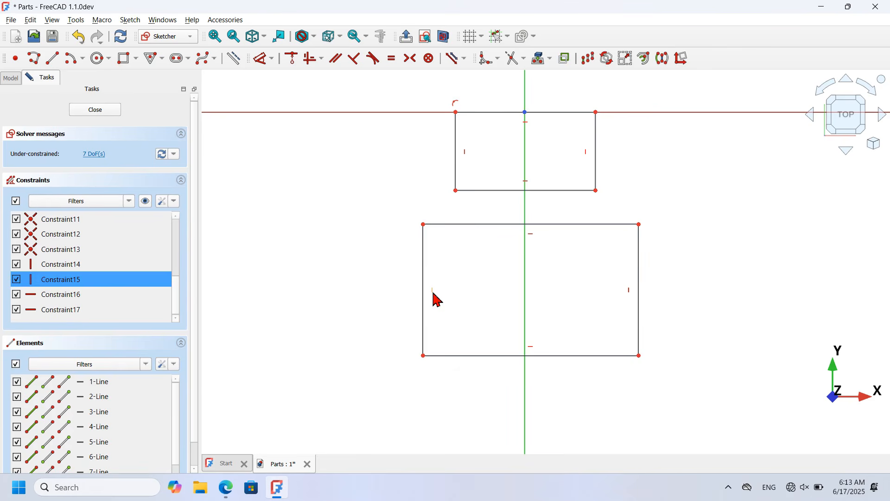
{"action": "left_click", "coordinate": [433, 292]}
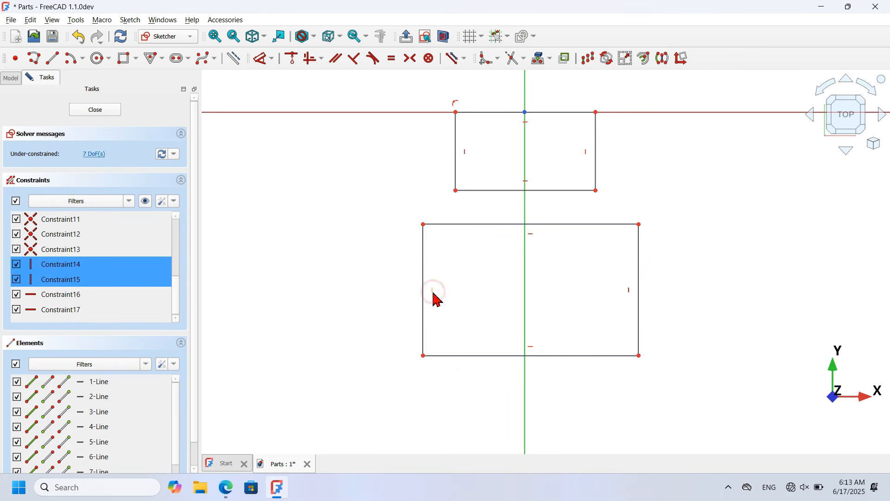
{"action": "left_click", "coordinate": [560, 191]}
{"action": "left_click", "coordinate": [584, 224]}
{"action": "key", "text": "Delete"}
Step: Join the loose right and left endpoint pairs with Coincident constraints
{"action": "left_click_drag", "start_coordinate": [569, 167], "coordinate": [665, 250]}
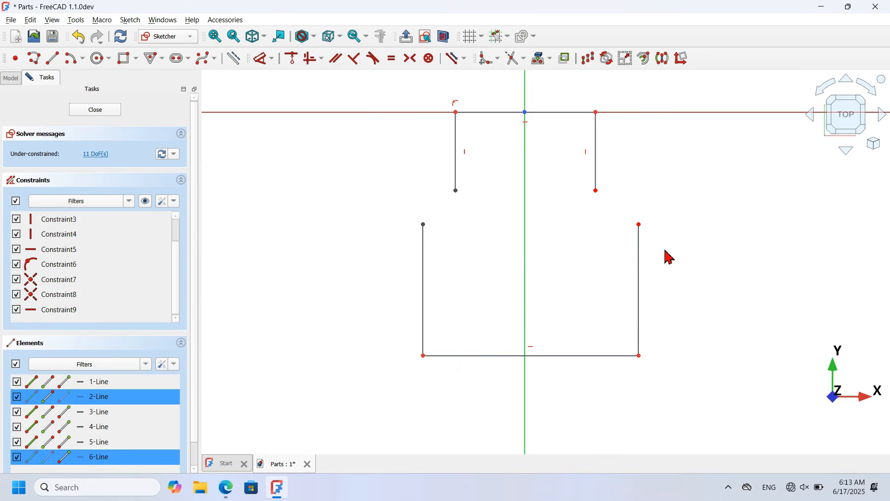
{"action": "left_click", "coordinate": [292, 58]}
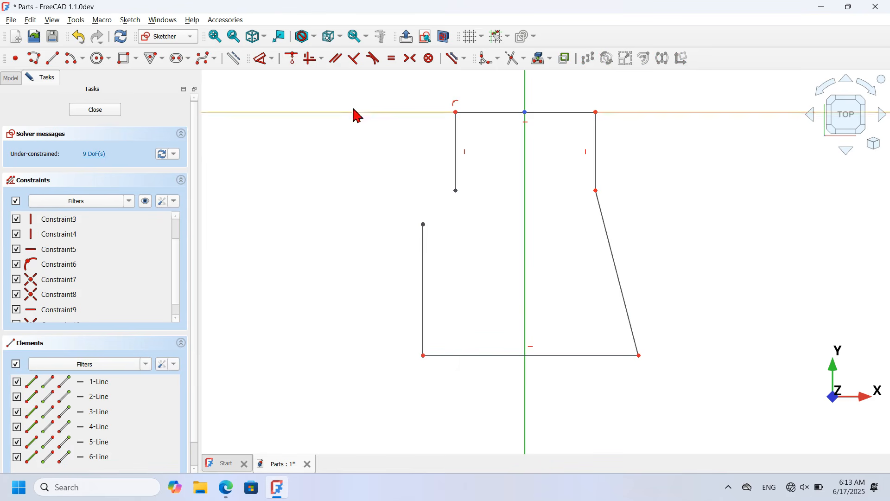
{"action": "left_click_drag", "start_coordinate": [376, 151], "coordinate": [483, 272]}
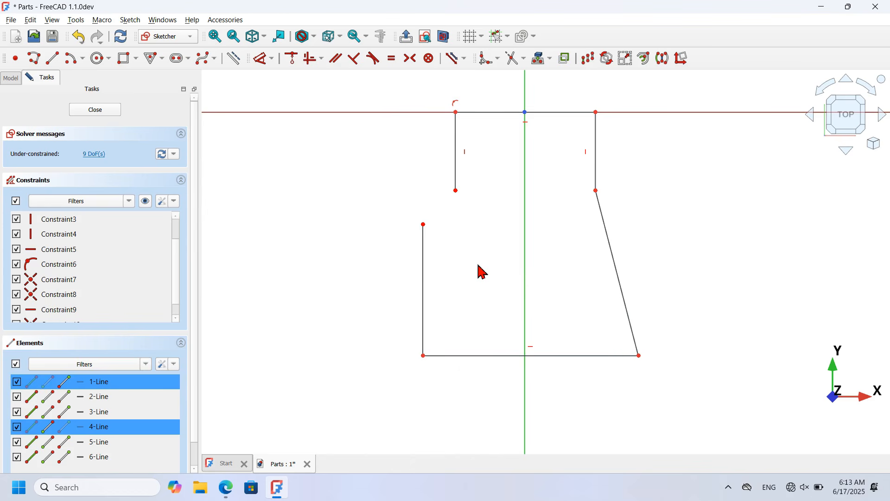
{"action": "left_click", "coordinate": [292, 58]}
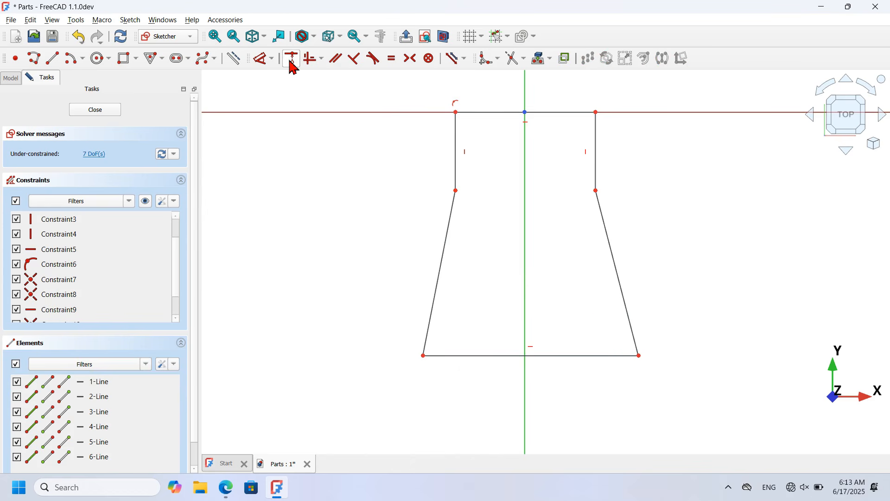
Step: Fillet the bottom-right and bottom-left corners of the outline
{"action": "left_click", "coordinate": [489, 60]}
{"action": "left_click", "coordinate": [628, 317]}
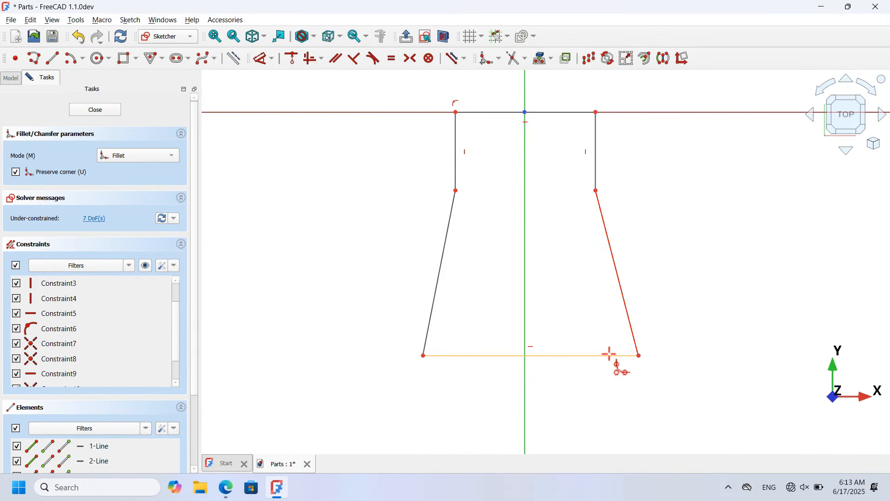
{"action": "left_click", "coordinate": [610, 355]}
{"action": "left_click", "coordinate": [431, 313]}
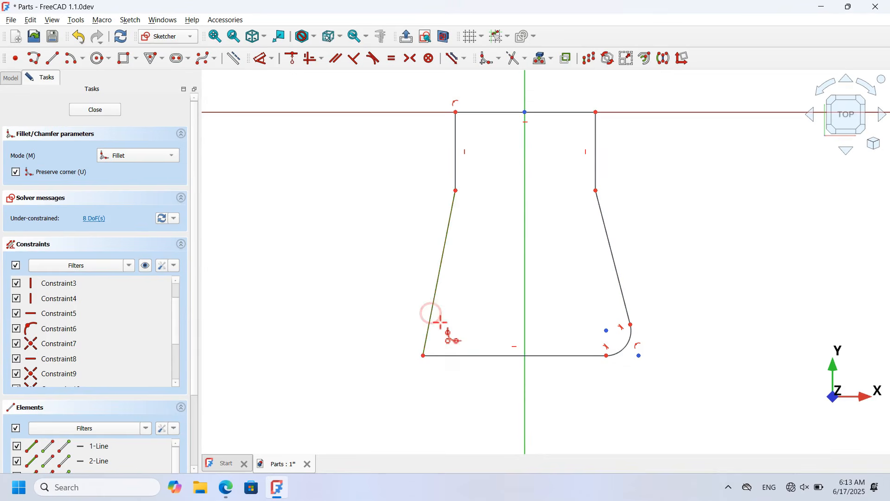
{"action": "left_click", "coordinate": [480, 356]}
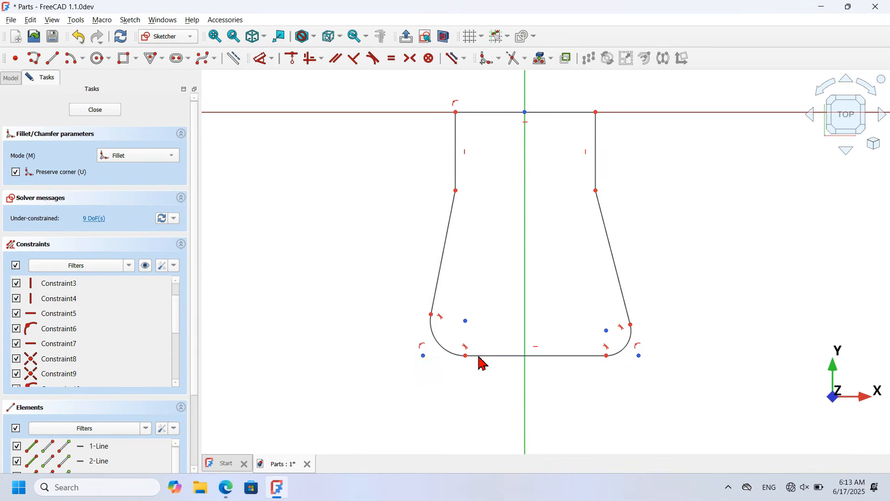
{"action": "right_click", "coordinate": [570, 259]}
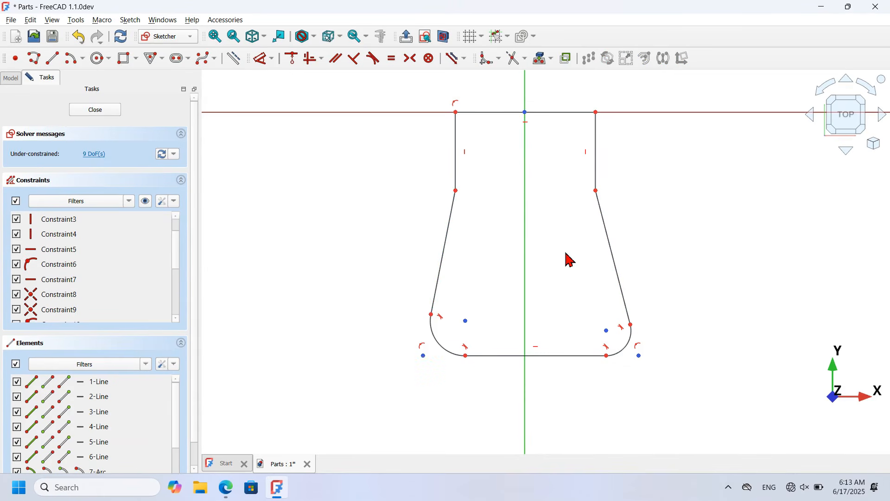
Step: Constrain both fillet arcs to a 10 mm radius
{"action": "left_click", "coordinate": [630, 355]}
{"action": "left_click", "coordinate": [448, 353]}
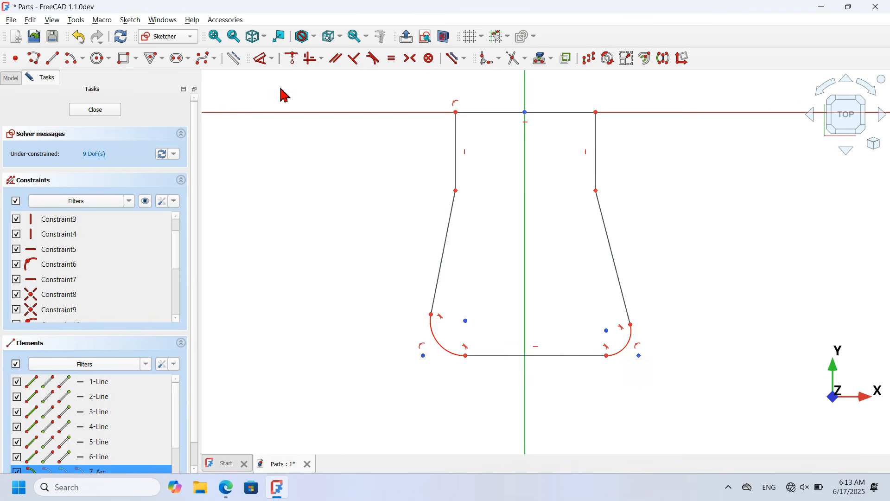
{"action": "left_click", "coordinate": [273, 59]}
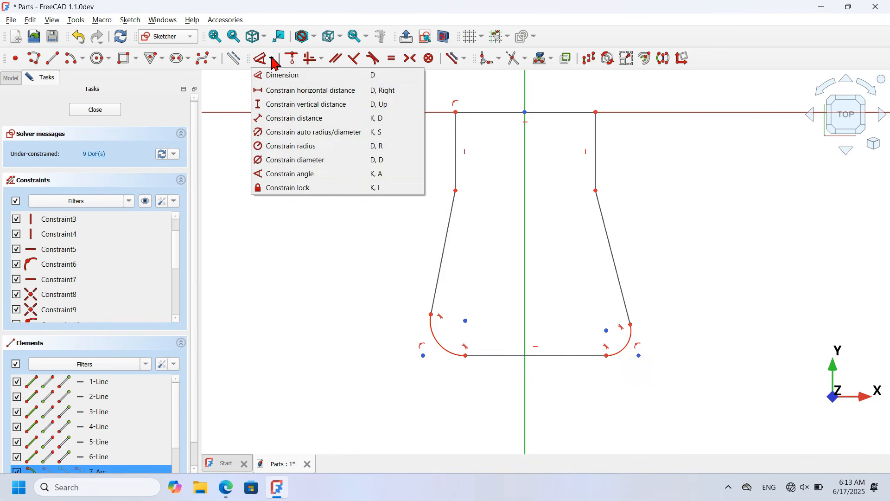
{"action": "left_click", "coordinate": [338, 147]}
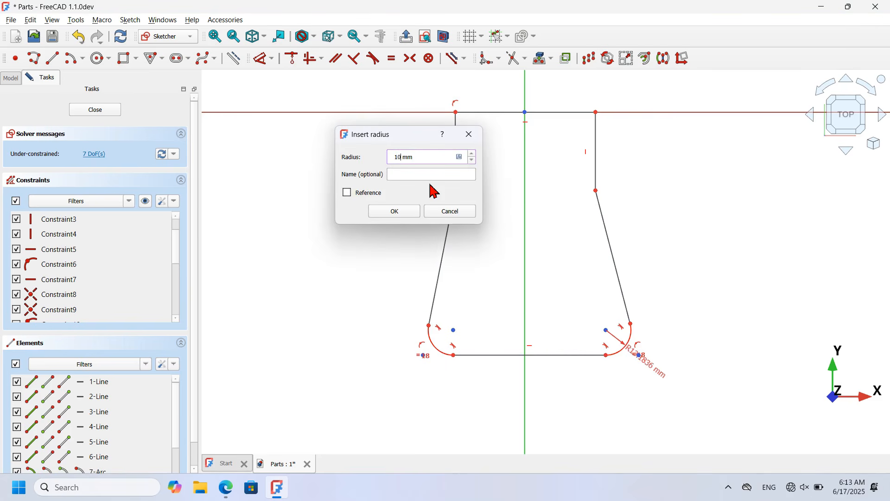
{"action": "key", "text": "Return"}
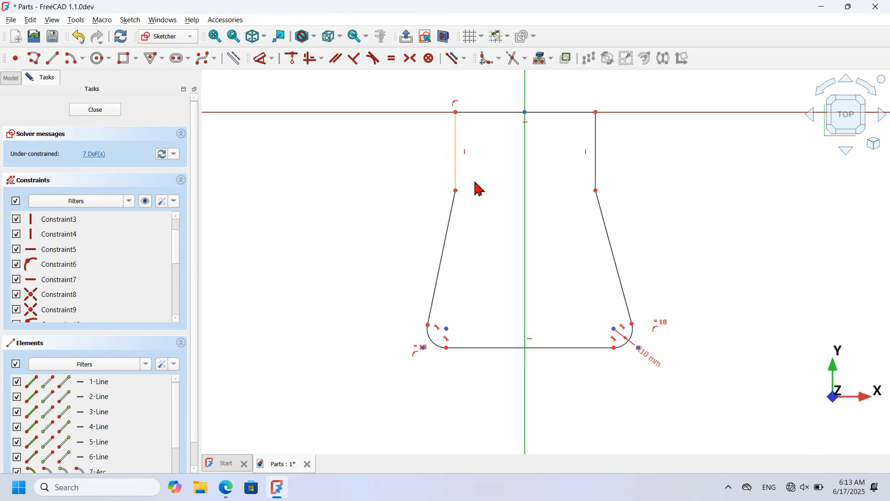
{"action": "left_click_drag", "start_coordinate": [673, 173], "coordinate": [401, 132]}
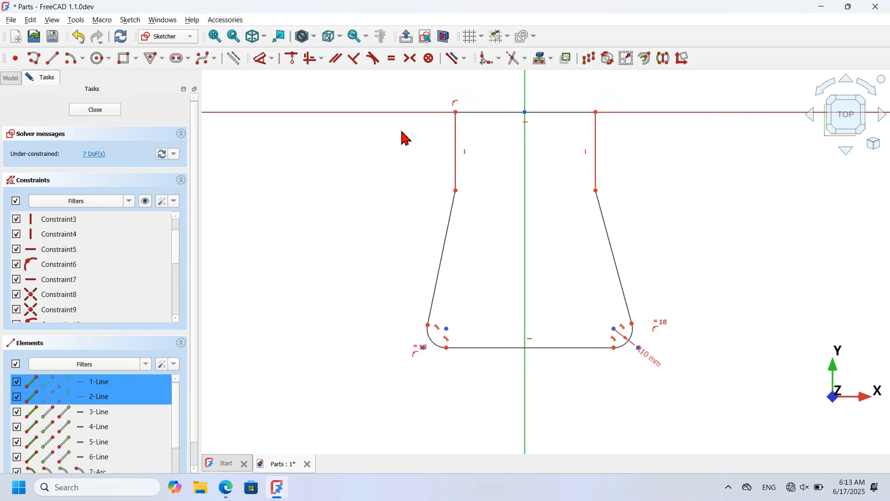
Step: Make the upper vertical lines equal and the top endpoints symmetric about the vertical axis
{"action": "left_click", "coordinate": [392, 60]}
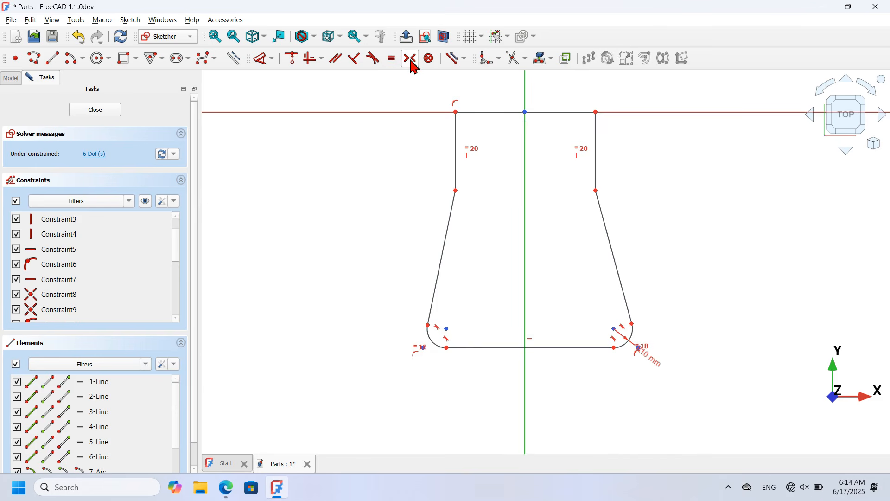
{"action": "left_click", "coordinate": [410, 59]}
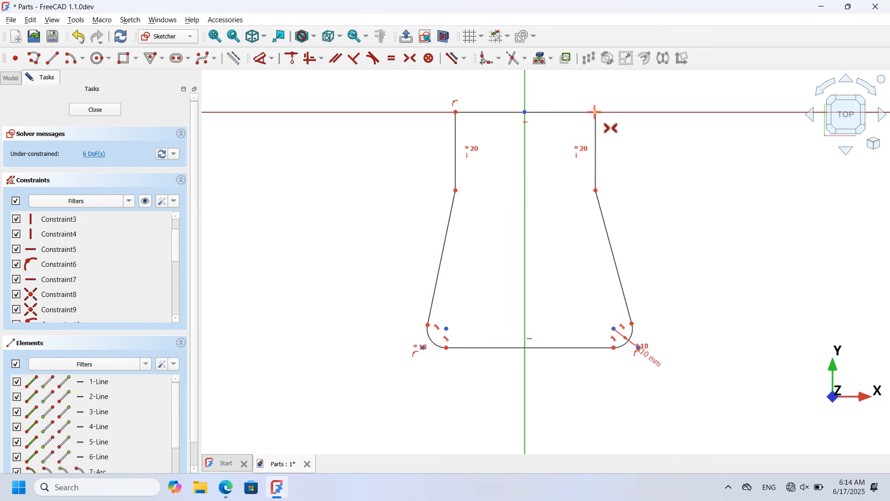
{"action": "left_click", "coordinate": [456, 112]}
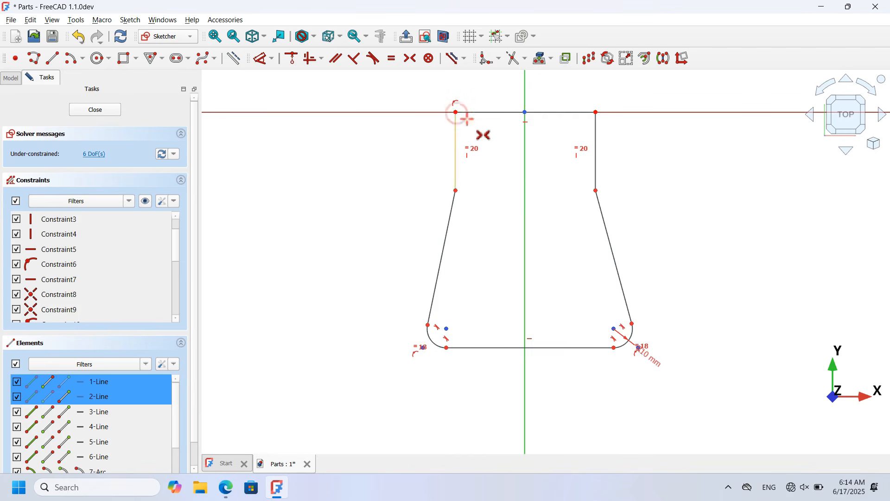
{"action": "left_click", "coordinate": [524, 195]}
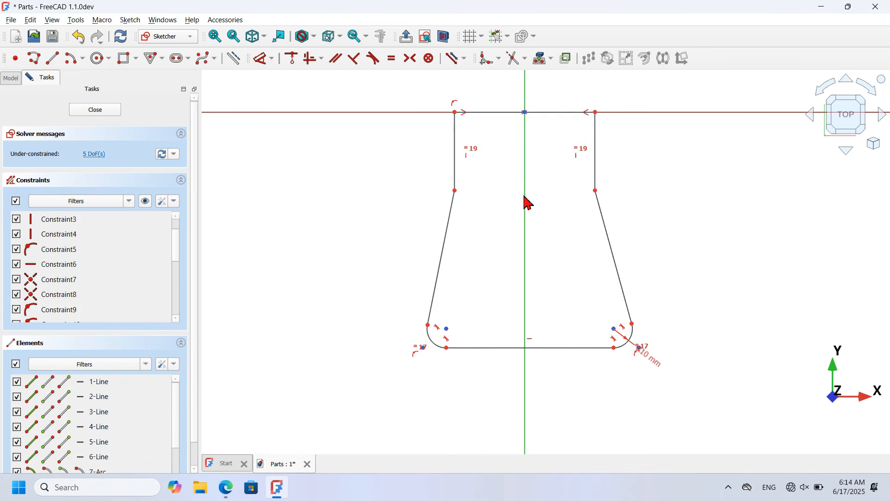
Step: Make the two fillet arc centres symmetric about the vertical axis
{"action": "left_click", "coordinate": [615, 329]}
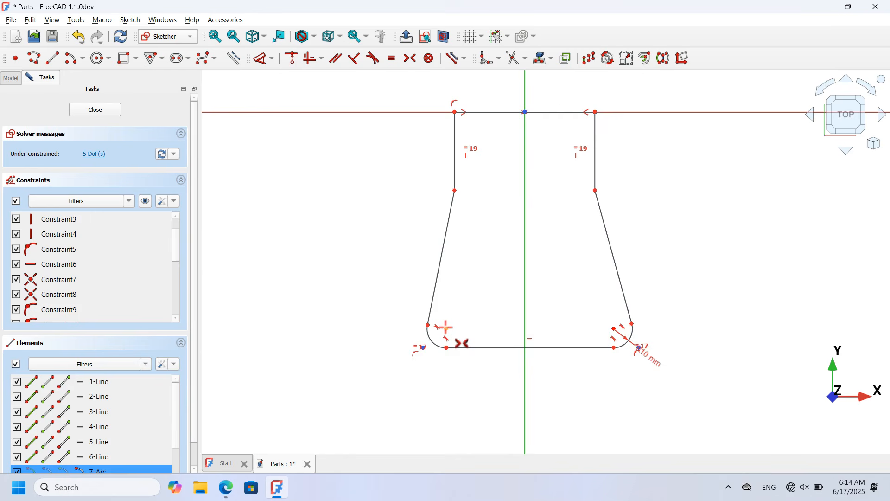
{"action": "left_click", "coordinate": [527, 309]}
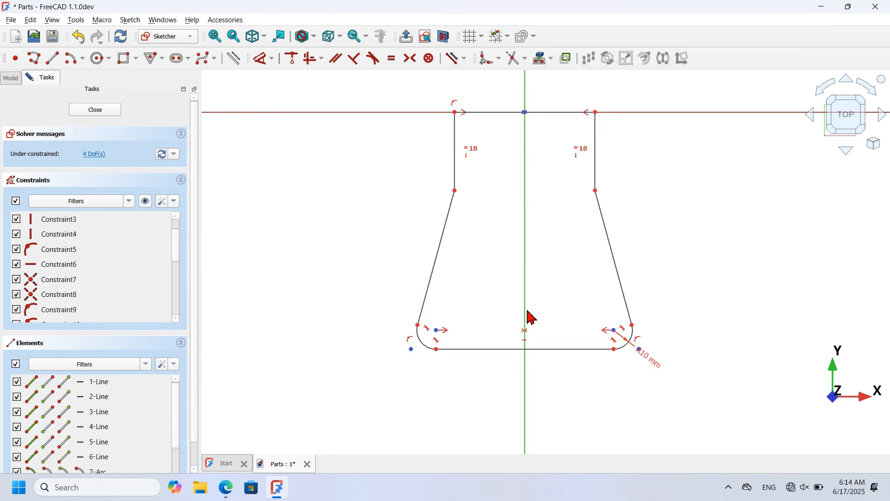
{"action": "left_click", "coordinate": [259, 58]}
{"action": "scroll", "coordinate": [325, 295], "scroll_direction": "down", "scroll_amount": 3}
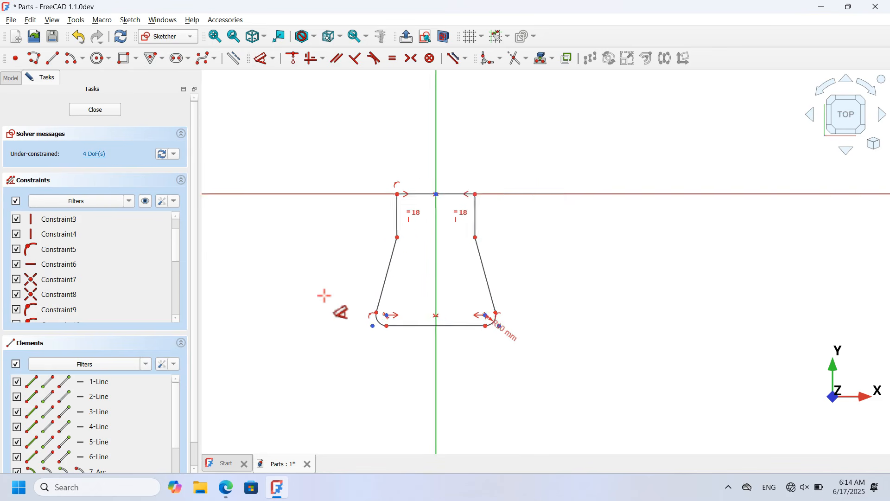
{"action": "scroll", "coordinate": [408, 153], "scroll_direction": "up", "scroll_amount": 2}
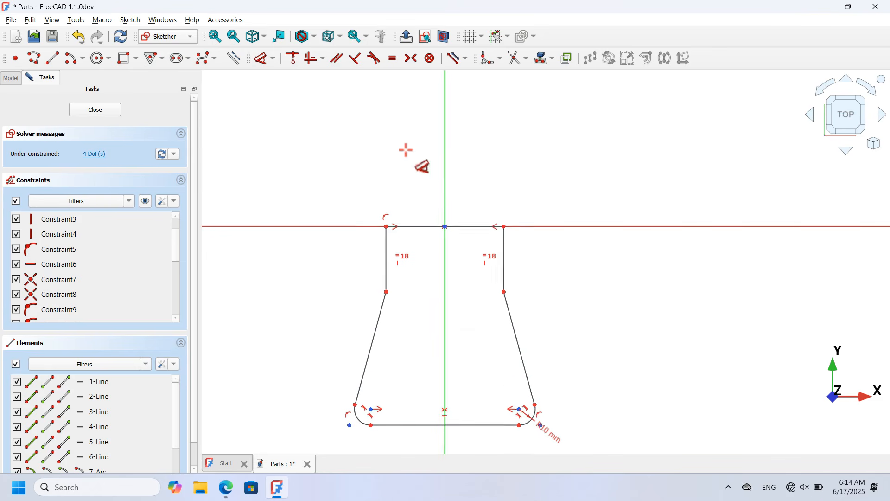
Step: Dimension the top edge to 60 mm and the overall width to 85 mm
{"action": "left_click", "coordinate": [466, 226]}
{"action": "left_click", "coordinate": [472, 121]}
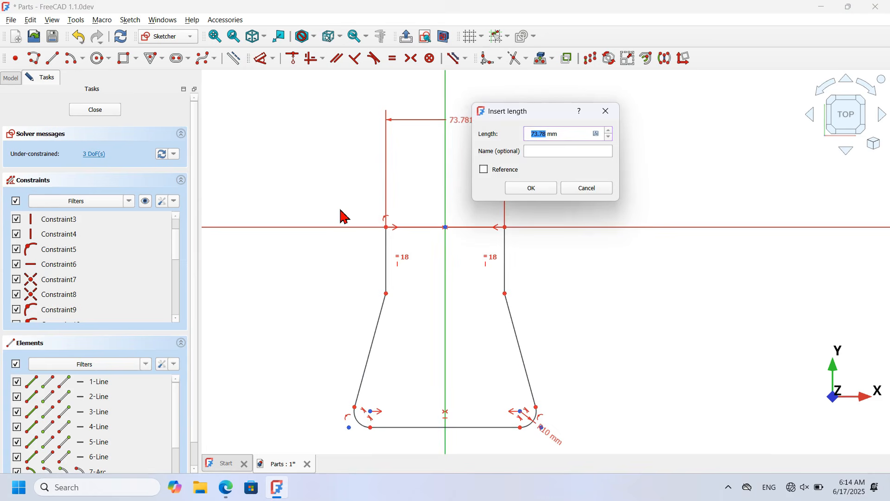
{"action": "type", "text": "60"}
{"action": "key", "text": "Return"}
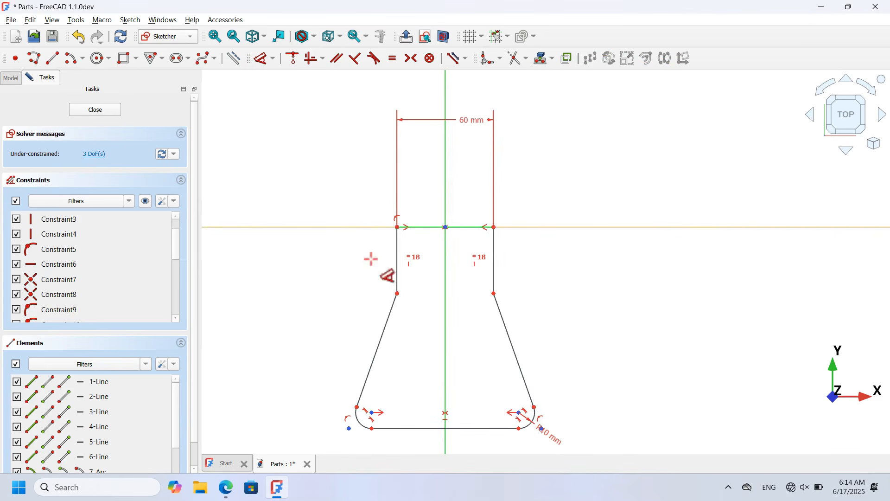
{"action": "scroll", "coordinate": [446, 310], "scroll_direction": "down", "scroll_amount": 3}
{"action": "scroll", "coordinate": [443, 396], "scroll_direction": "up", "scroll_amount": 3}
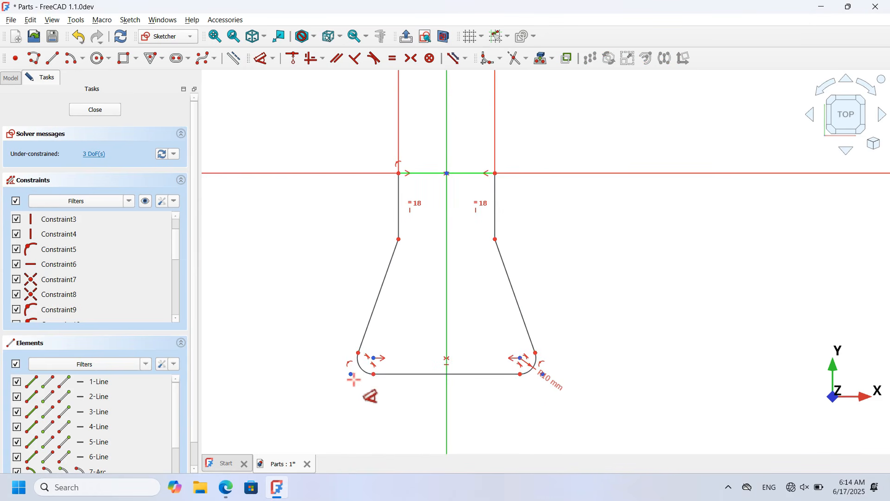
{"action": "left_click", "coordinate": [350, 373]}
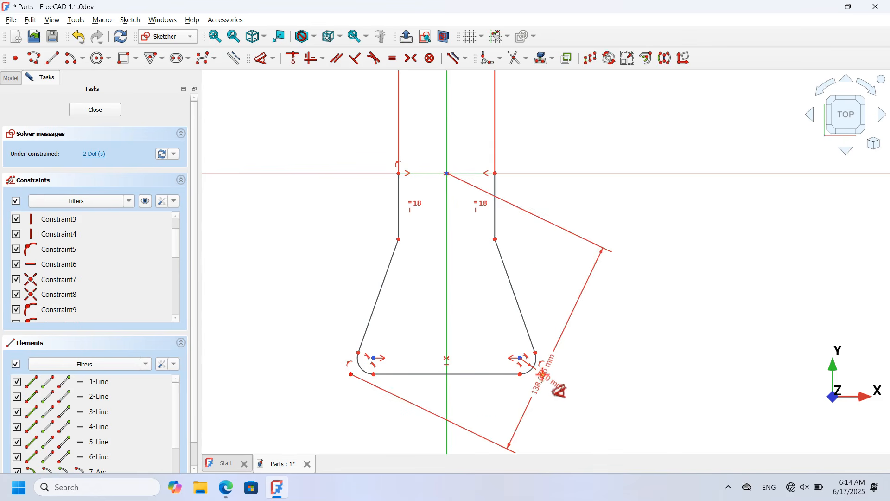
{"action": "left_click", "coordinate": [478, 433]}
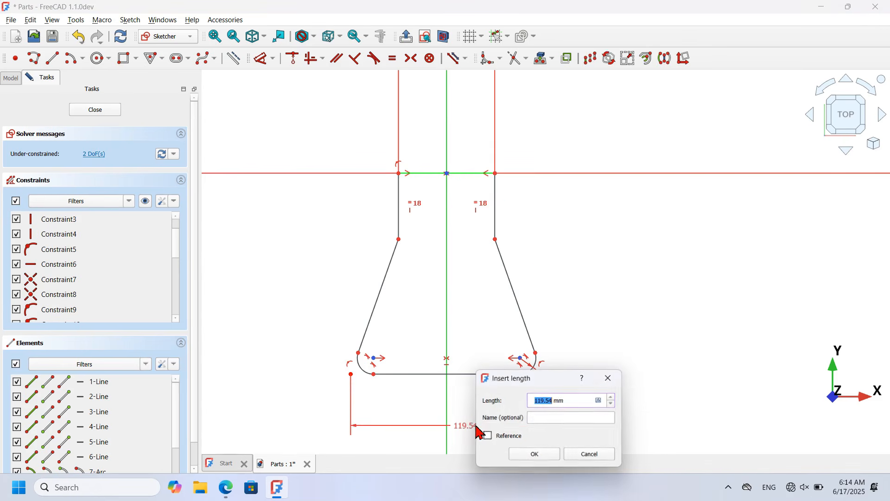
{"action": "key", "text": "alt+Tab"}
{"action": "key", "text": "alt+Tab"}
{"action": "type", "text": "85"}
{"action": "key", "text": "Return"}
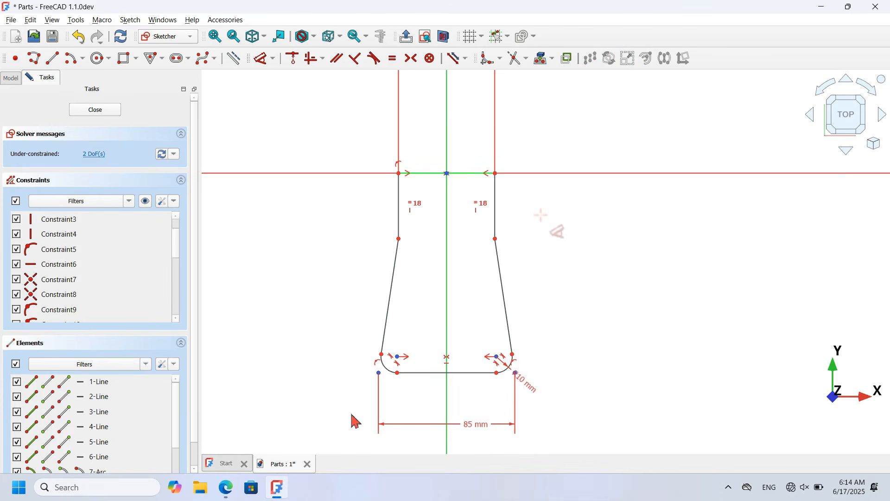
Step: Set the right vertical line to 7.5 mm and the overall height to 110 mm
{"action": "left_click", "coordinate": [495, 200]}
{"action": "left_click", "coordinate": [585, 206]}
{"action": "type", "text": "7.5"}
{"action": "key", "text": "Return"}
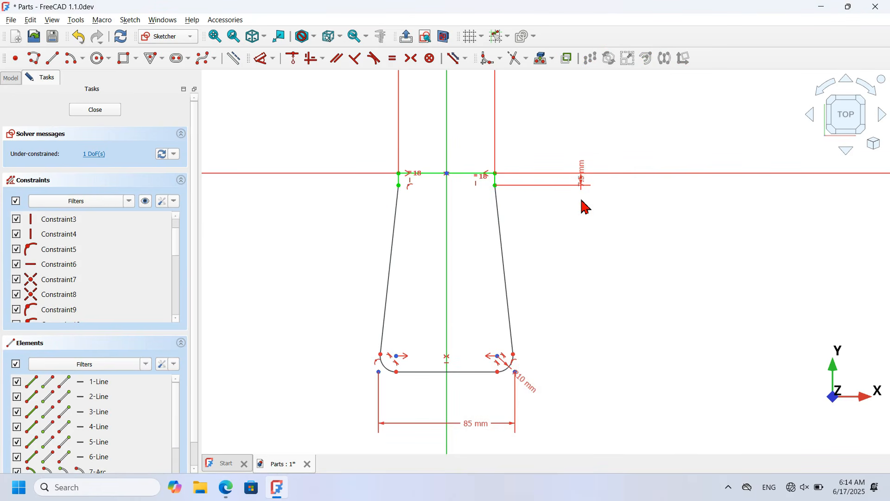
{"action": "left_click", "coordinate": [496, 179]}
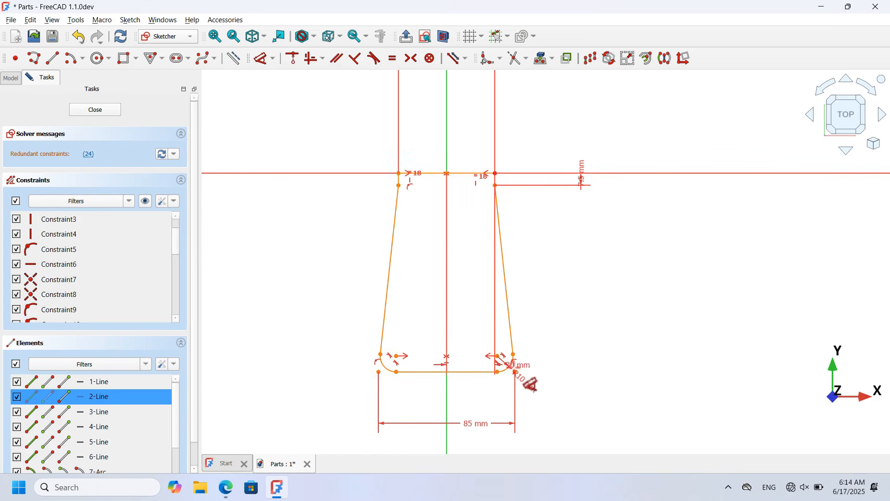
{"action": "left_click", "coordinate": [498, 371]}
{"action": "left_click", "coordinate": [706, 273]}
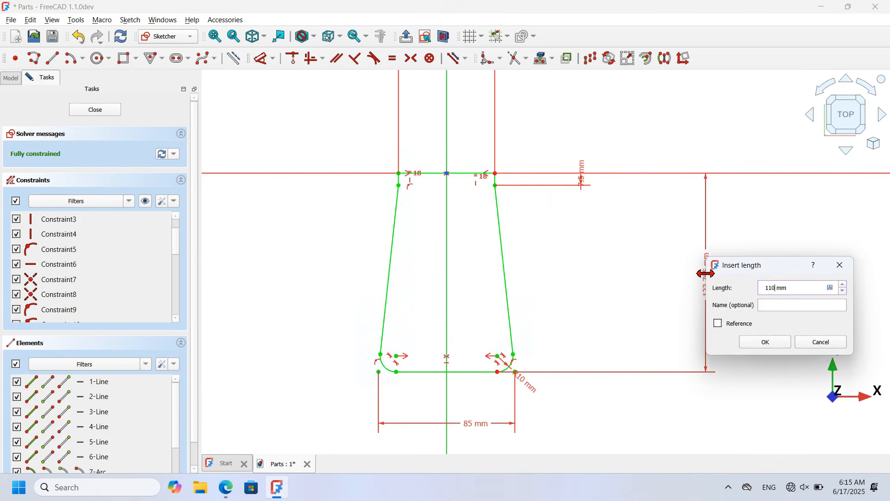
{"action": "type", "text": "110"}
{"action": "key", "text": "Return"}
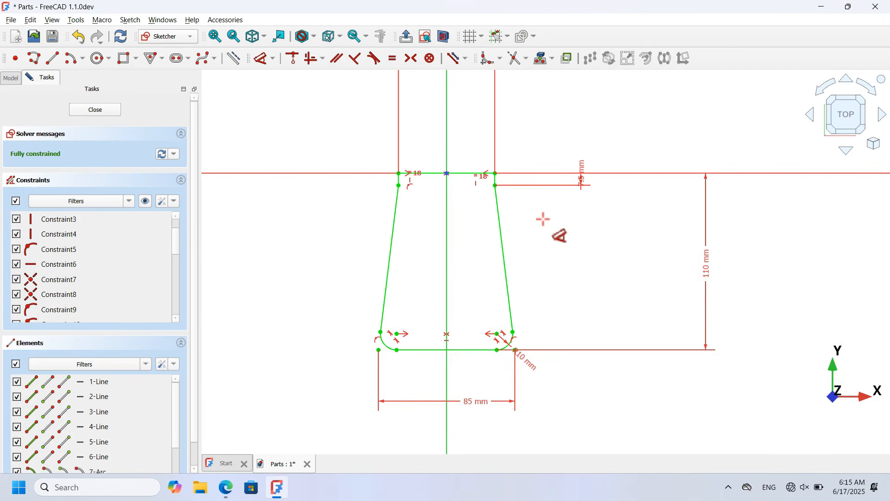
Step: Close the sketch and fit the whole sketch in the view
{"action": "left_click", "coordinate": [89, 111]}
{"action": "left_click", "coordinate": [377, 183]}
{"action": "key", "text": "v"}
{"action": "key", "text": "f"}
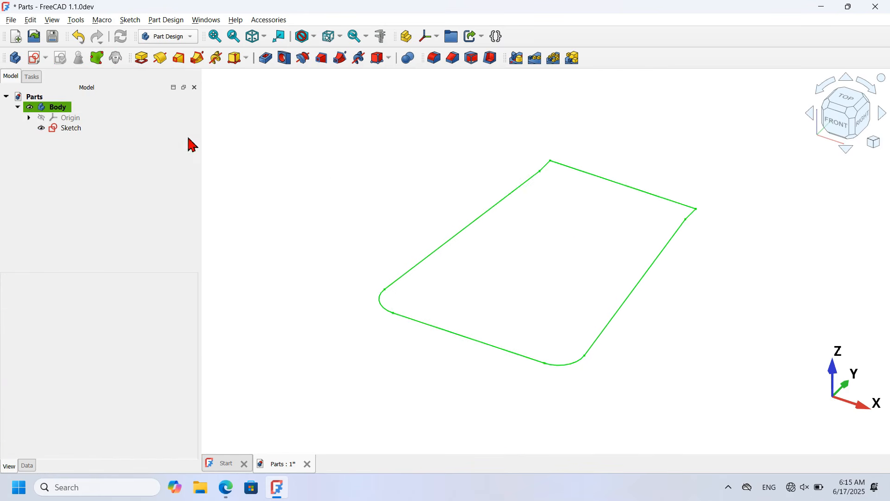
Step: Pad the sketch into a 4 mm thick solid plate
{"action": "left_click", "coordinate": [75, 129]}
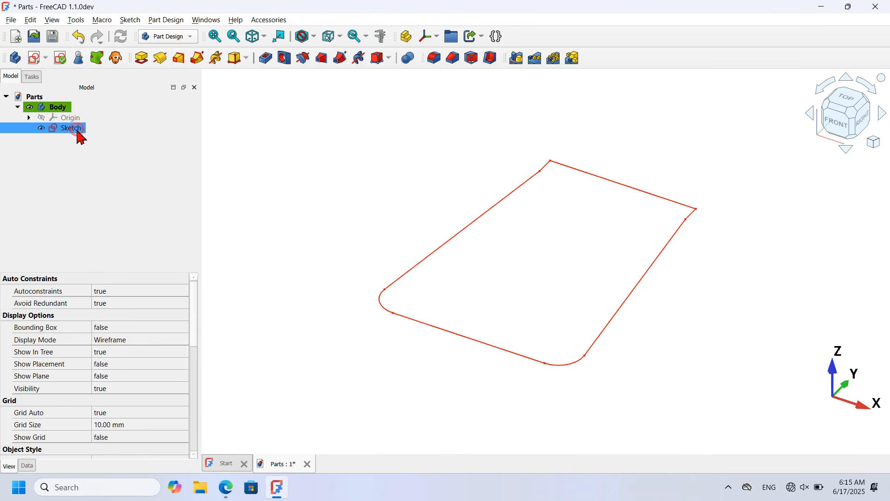
{"action": "left_click", "coordinate": [142, 59]}
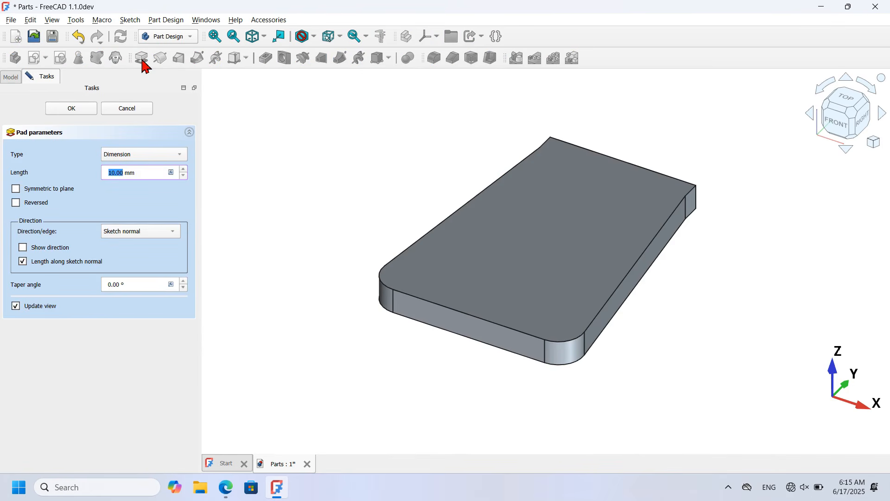
{"action": "left_click_drag", "start_coordinate": [149, 179], "coordinate": [52, 178]}
{"action": "left_click", "coordinate": [66, 108]}
{"action": "middle_click_drag", "start_coordinate": [381, 175], "coordinate": [404, 219]}
{"action": "key", "text": "Home"}
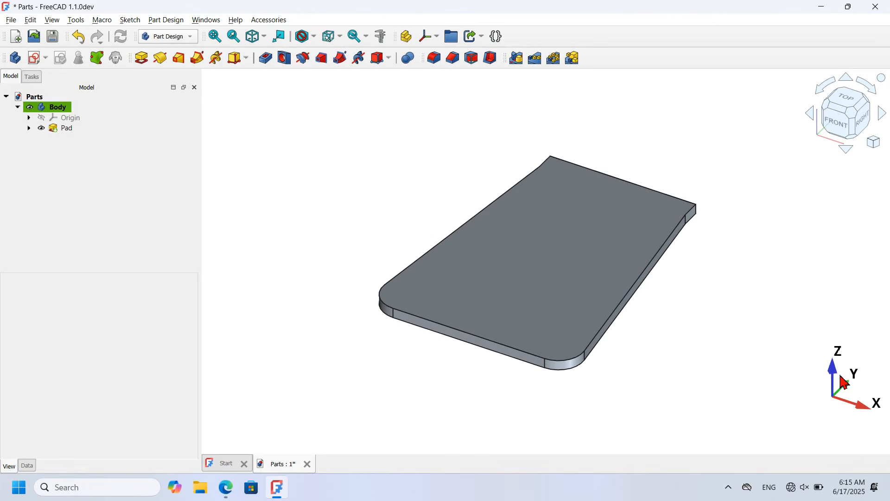
Step: Start a section-view sketch on the YZ plane with concentric 15 mm and 10 mm circles
{"action": "left_click", "coordinate": [37, 60]}
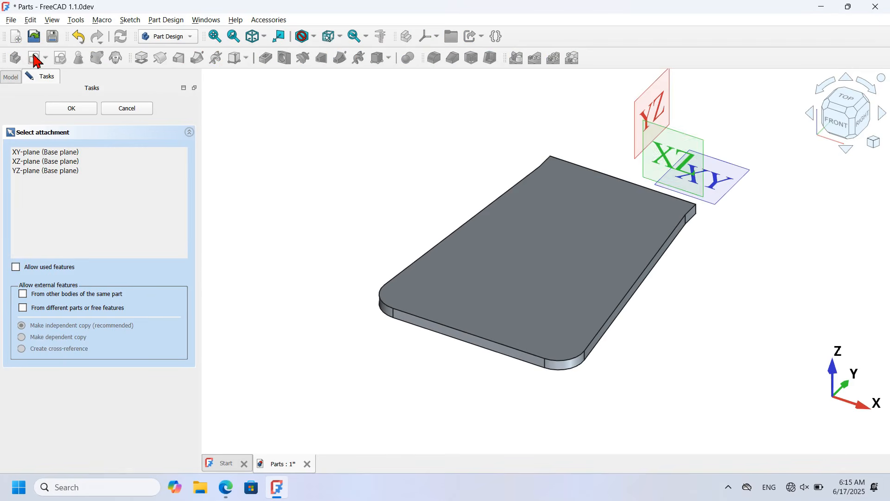
{"action": "left_click", "coordinate": [648, 112]}
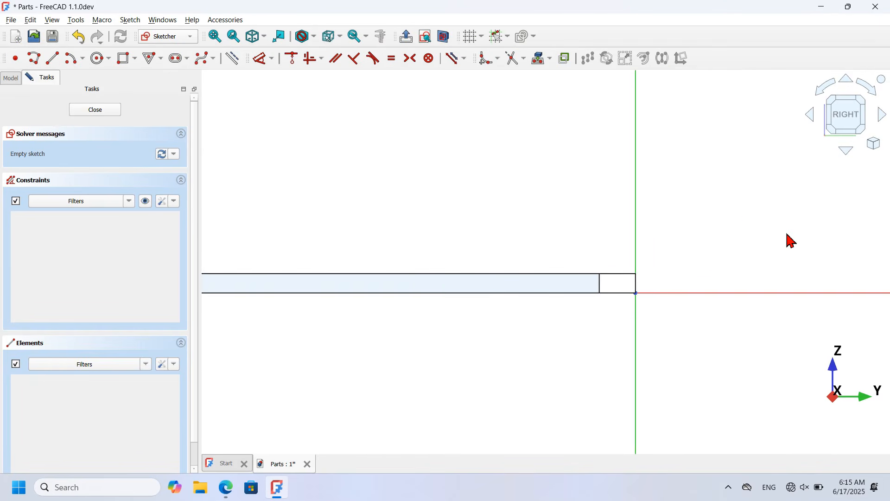
{"action": "left_click", "coordinate": [445, 41]}
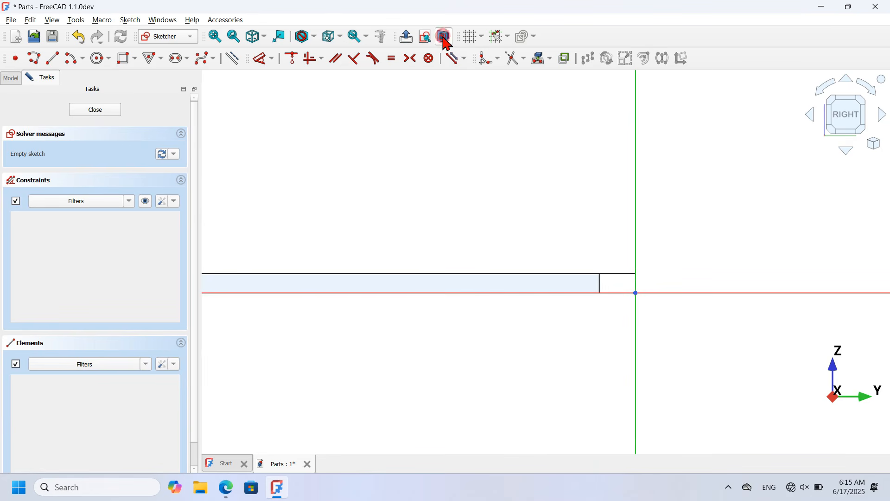
{"action": "left_click", "coordinate": [98, 58]}
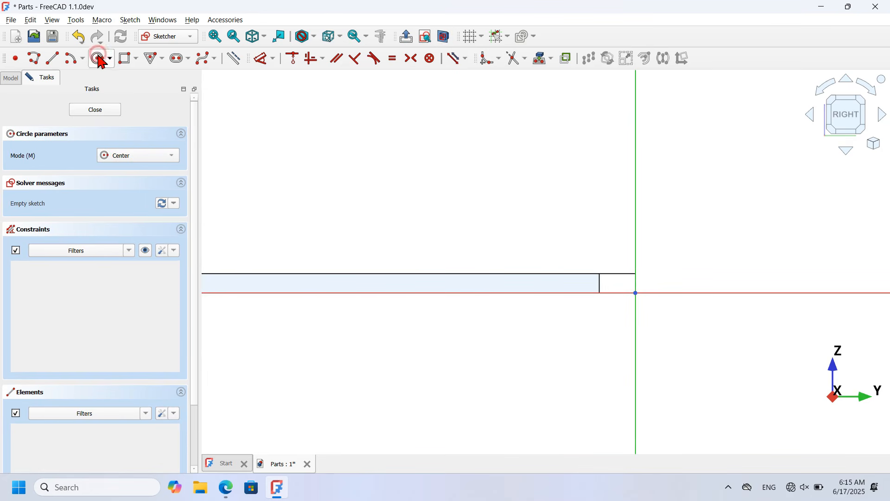
{"action": "left_click", "coordinate": [636, 173]}
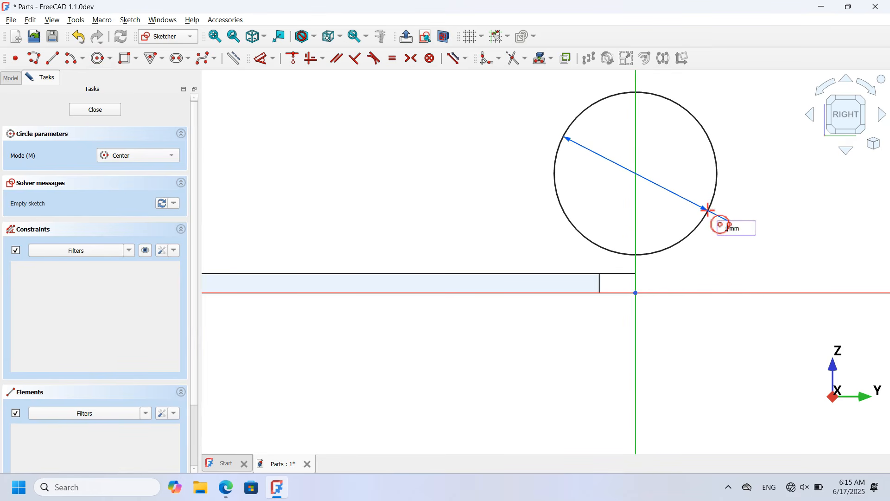
{"action": "key", "text": "Return"}
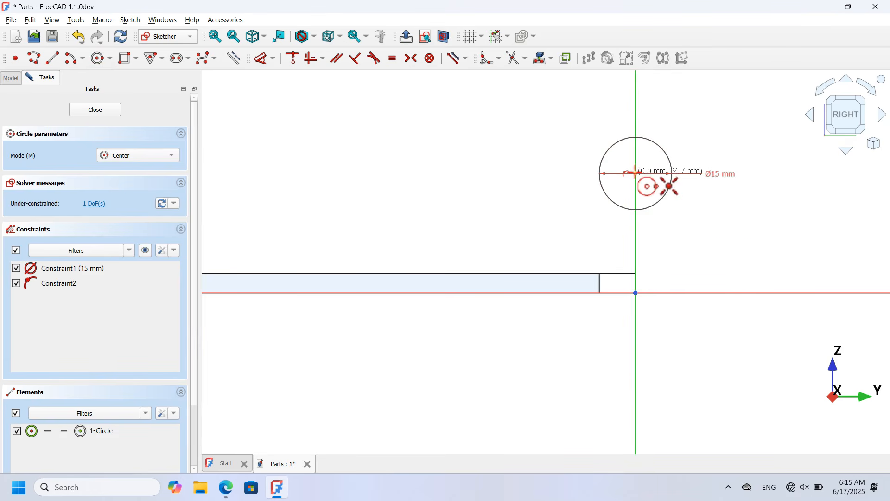
{"action": "left_click", "coordinate": [635, 173]}
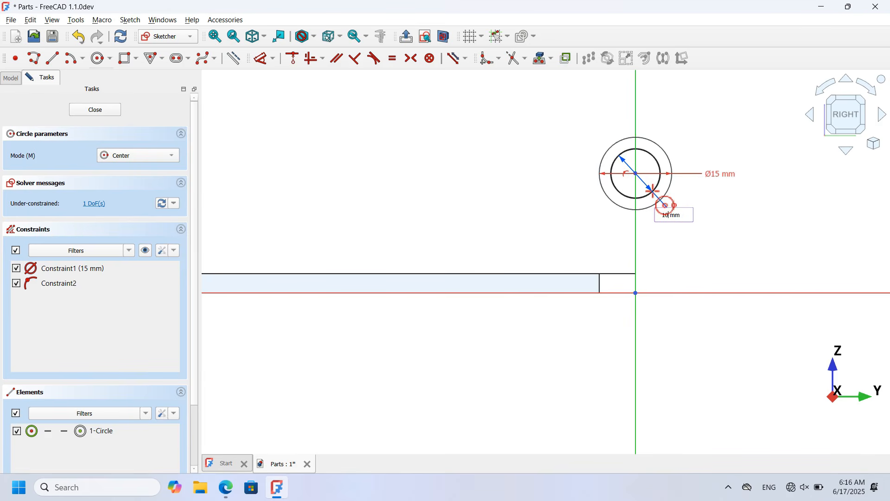
{"action": "key", "text": "Return"}
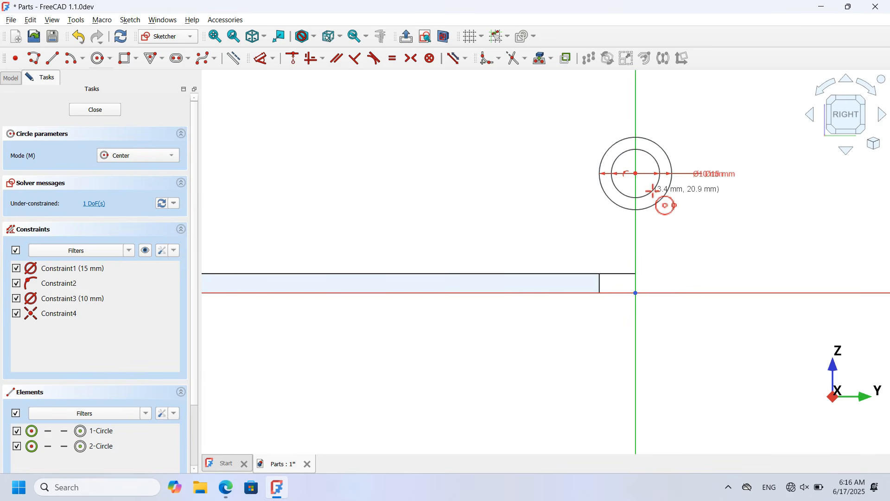
Step: Constrain the outer circle to pass through the origin and close the sketch
{"action": "left_click", "coordinate": [292, 59]}
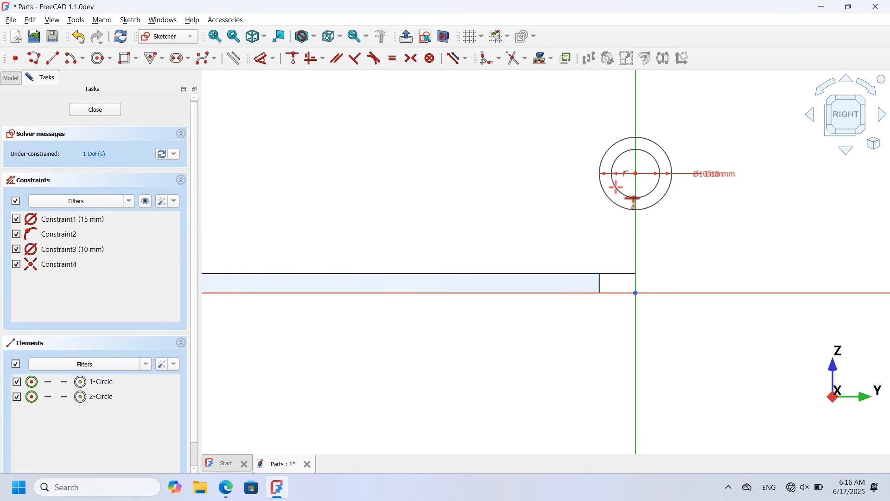
{"action": "left_click", "coordinate": [655, 205]}
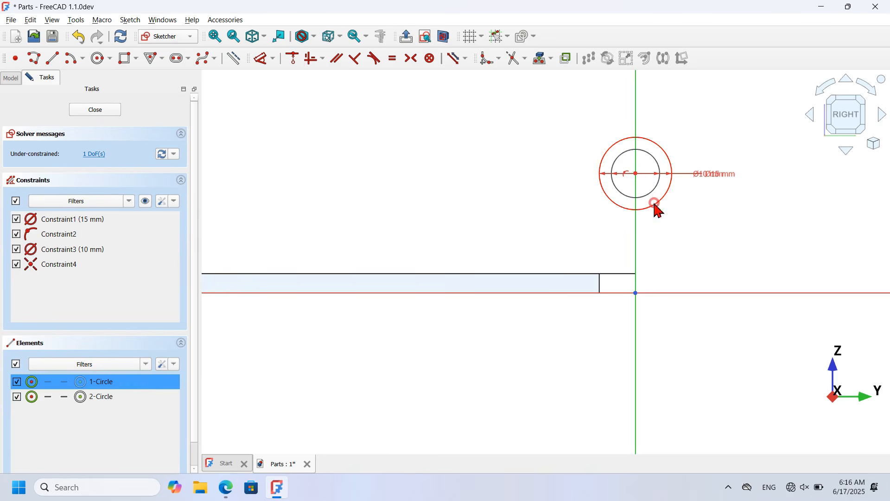
{"action": "left_click", "coordinate": [636, 292]}
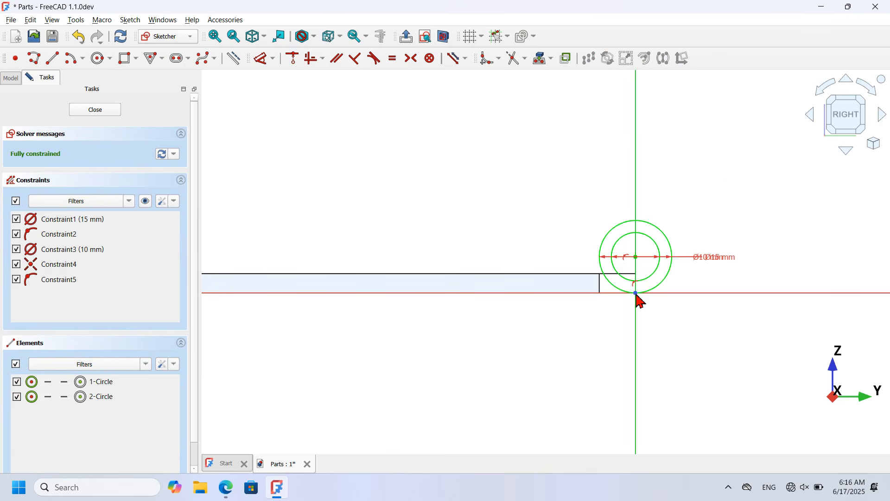
{"action": "left_click", "coordinate": [94, 110]}
{"action": "scroll", "coordinate": [293, 163], "scroll_direction": "up", "scroll_amount": 3}
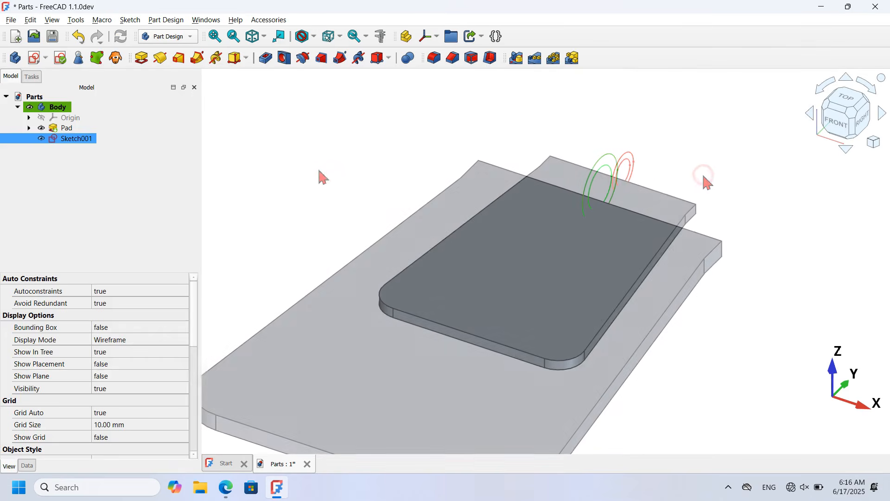
Step: Pad Sketch001 symmetrically to a 60 mm cylinder
{"action": "left_click", "coordinate": [604, 165]}
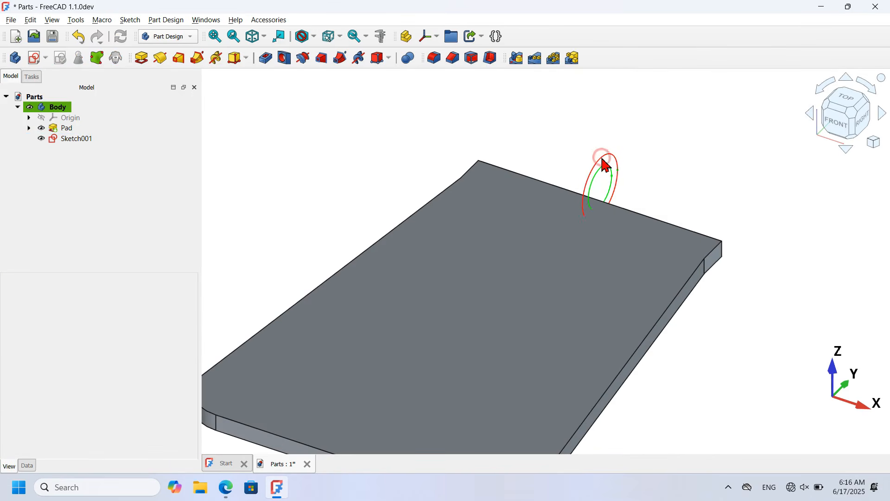
{"action": "left_click", "coordinate": [143, 58]}
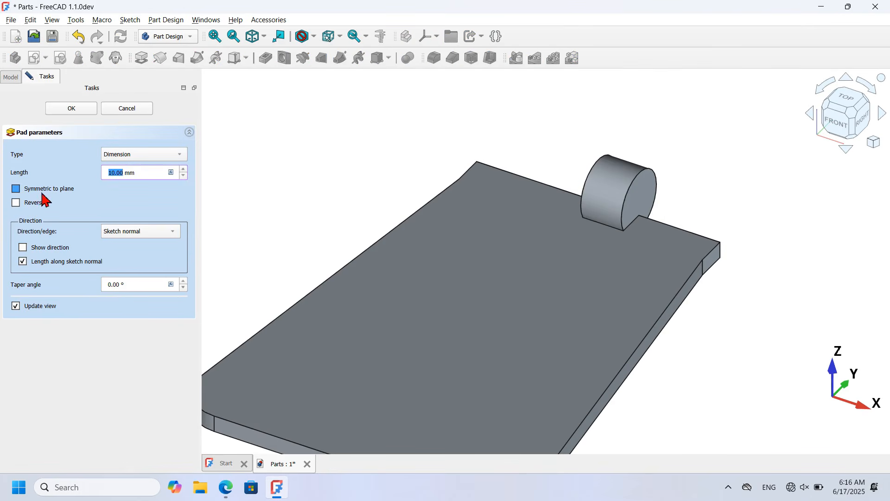
{"action": "left_click", "coordinate": [56, 193]}
{"action": "left_click_drag", "start_coordinate": [156, 172], "coordinate": [46, 181]}
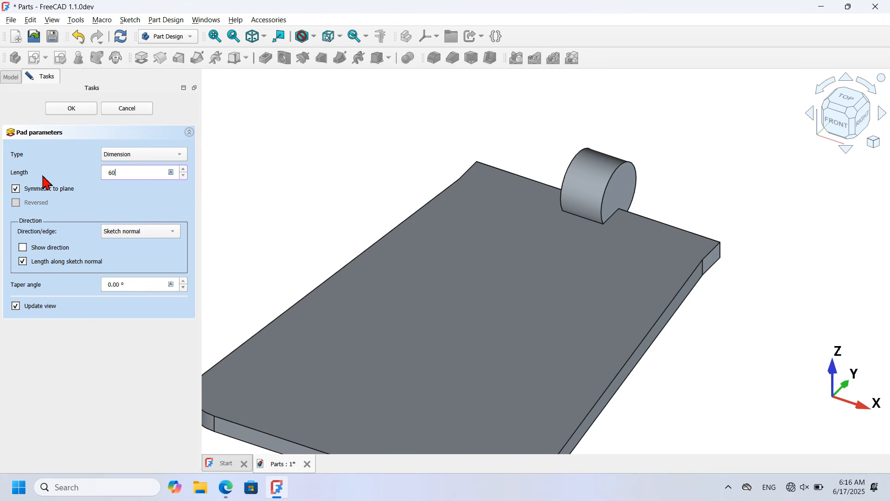
{"action": "left_click", "coordinate": [74, 108]}
{"action": "left_click", "coordinate": [94, 139]}
Step: Show Sketch001 again and hide the Pad001 solid
{"action": "left_click", "coordinate": [29, 138]}
{"action": "left_click", "coordinate": [84, 149]}
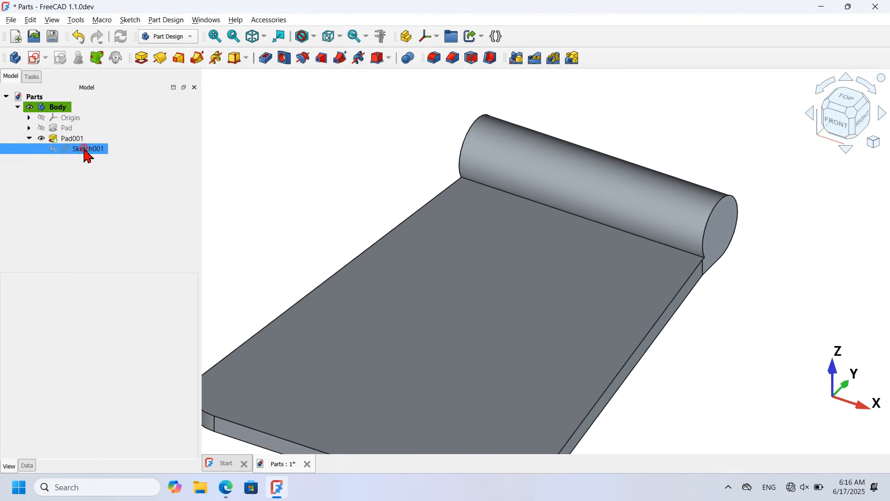
{"action": "key", "text": "space"}
{"action": "left_click", "coordinate": [68, 139]}
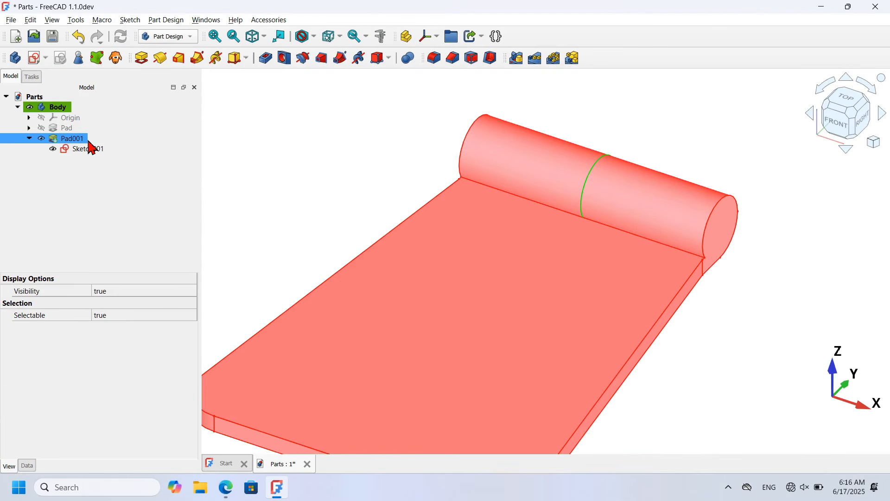
{"action": "key", "text": "space"}
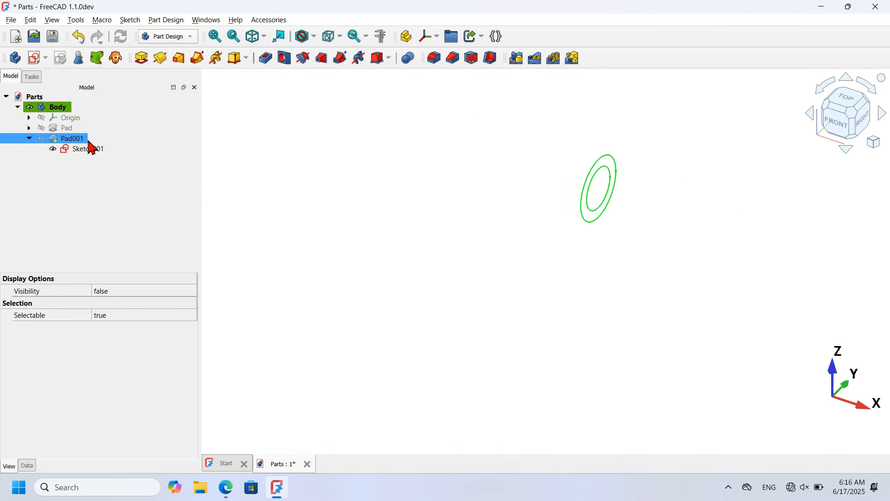
Step: Pocket the inner circle Through all, symmetric to the plane, to hollow the barrel
{"action": "left_click", "coordinate": [609, 201]}
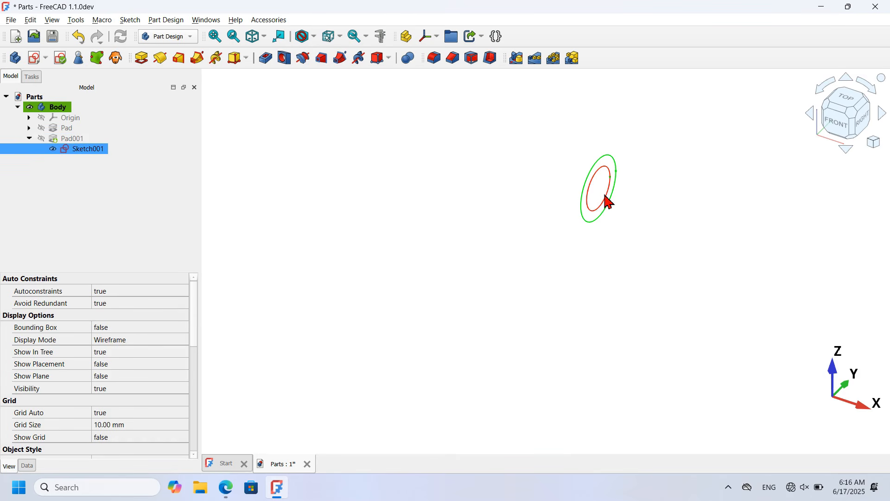
{"action": "left_click", "coordinate": [266, 59]}
{"action": "left_click", "coordinate": [45, 188]}
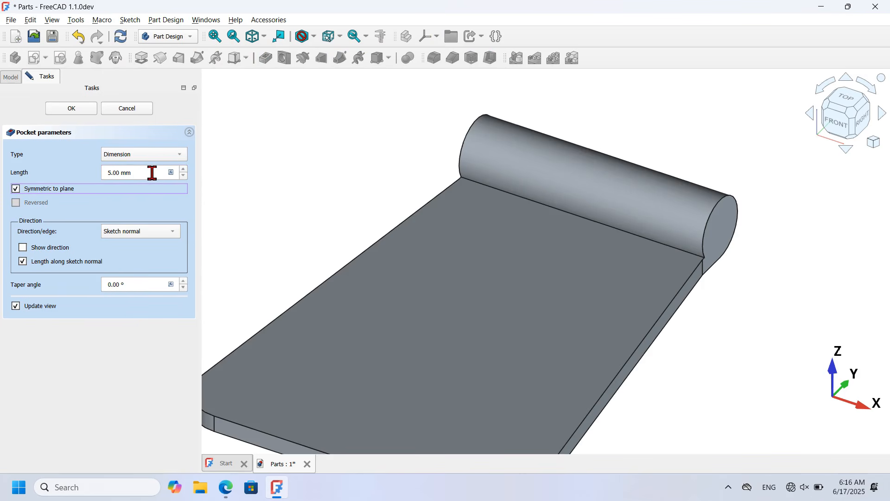
{"action": "left_click", "coordinate": [113, 156]}
{"action": "left_click", "coordinate": [158, 170]}
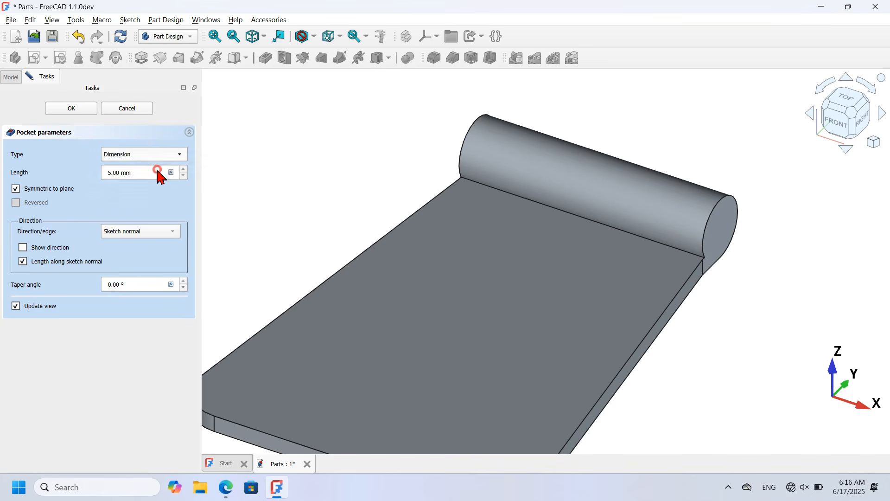
{"action": "left_click", "coordinate": [71, 108]}
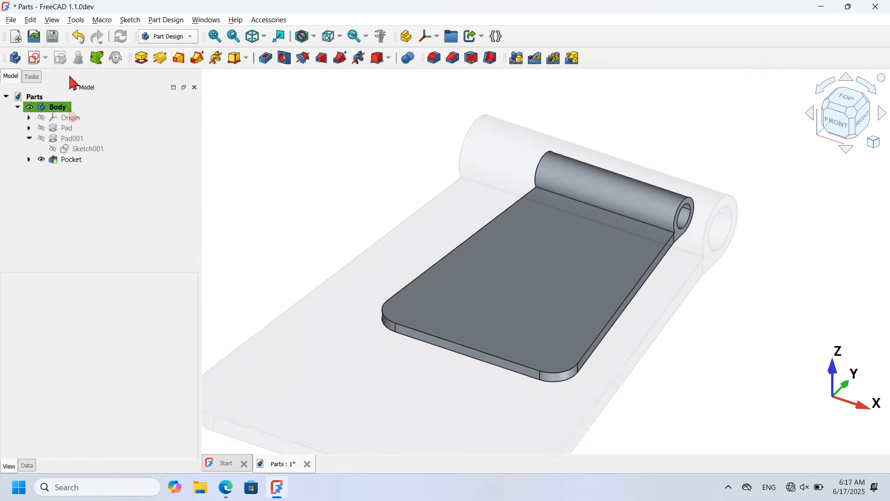
Step: On the XY plane, draw a centred rectangle on the Y axis with 2 mm rounded corners
{"action": "left_click", "coordinate": [32, 58]}
{"action": "left_click", "coordinate": [710, 192]}
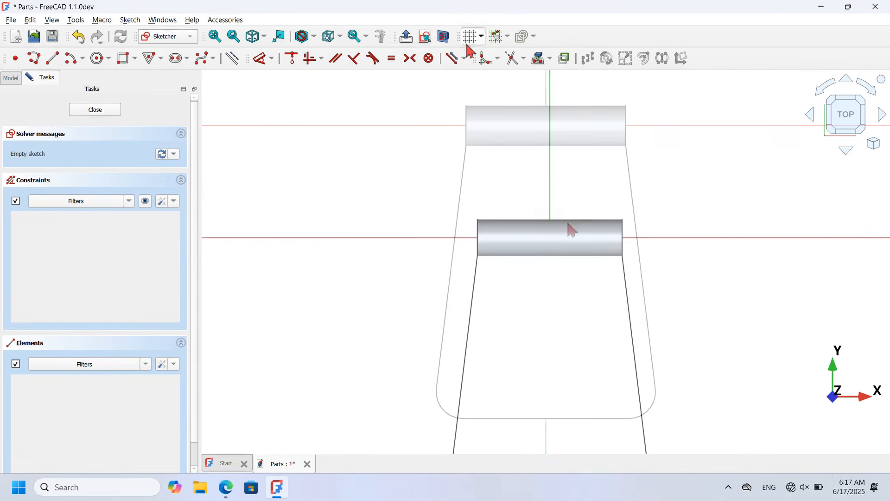
{"action": "left_click", "coordinate": [445, 37]}
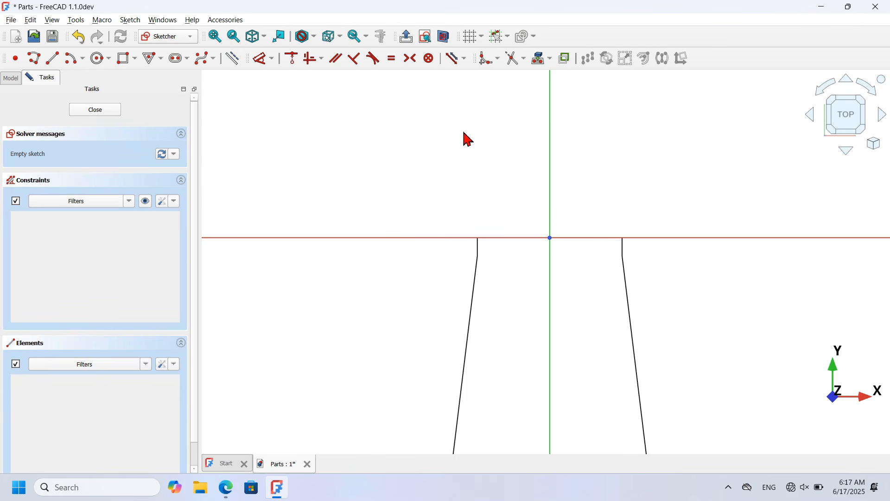
{"action": "left_click", "coordinate": [135, 59]}
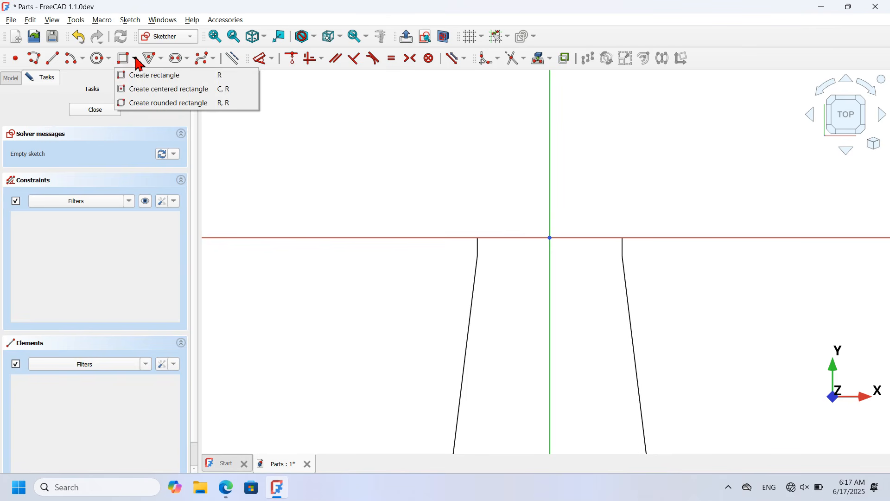
{"action": "left_click", "coordinate": [213, 90]}
{"action": "left_click", "coordinate": [72, 176]}
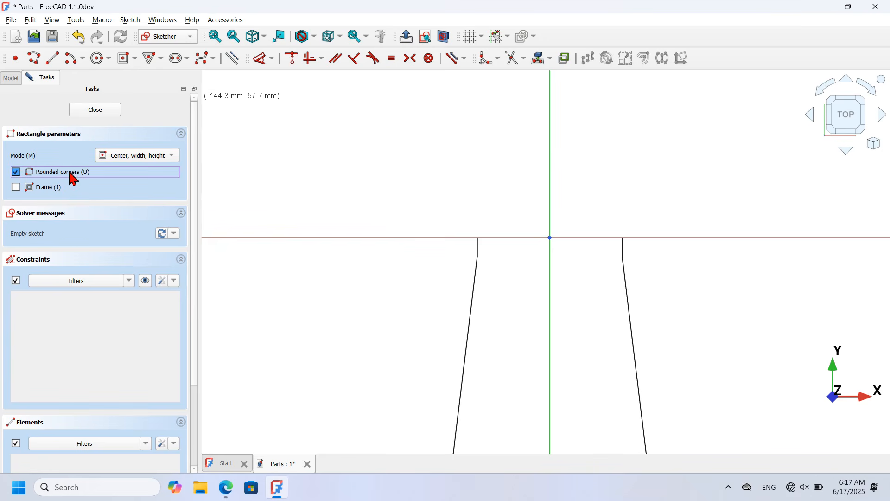
{"action": "left_click", "coordinate": [551, 113]}
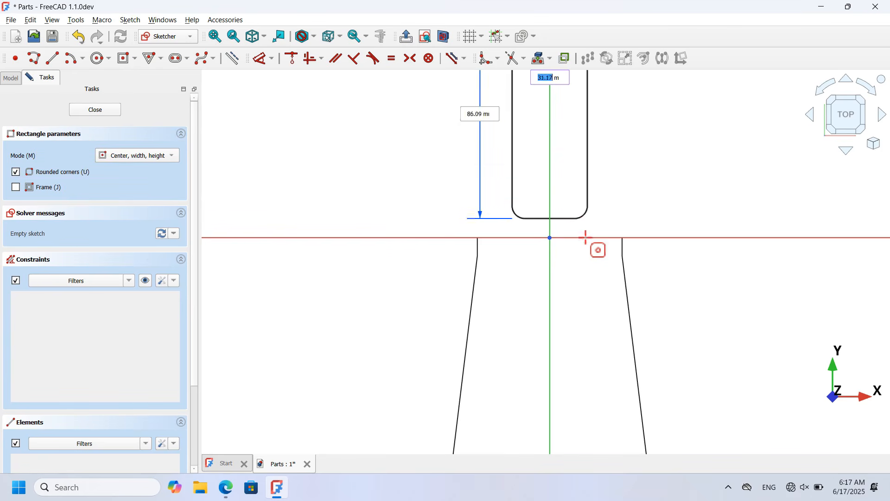
{"action": "left_click", "coordinate": [600, 292]}
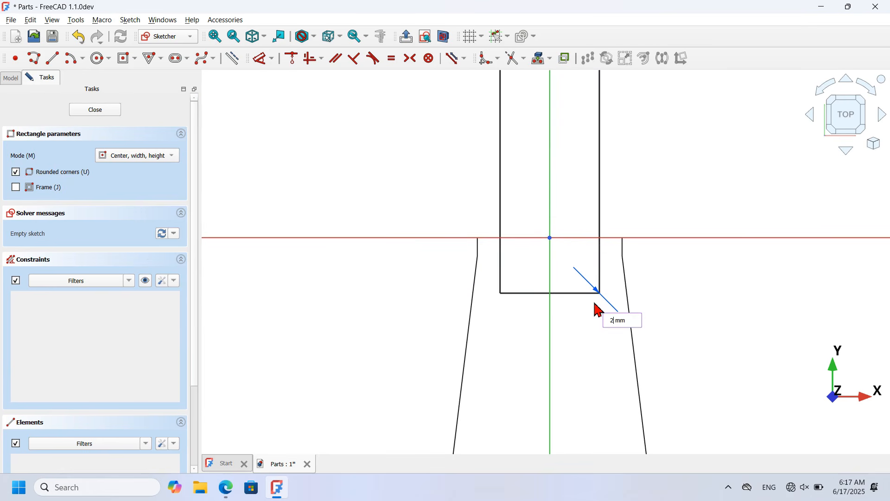
{"action": "type", "text": "2"}
{"action": "key", "text": "Return"}
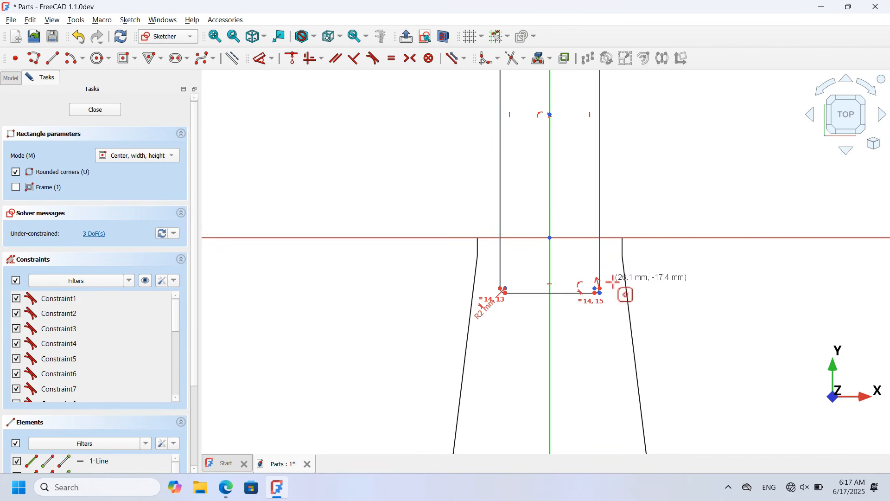
Step: Dimension the rectangle's width to 20 mm
{"action": "left_click", "coordinate": [262, 59]}
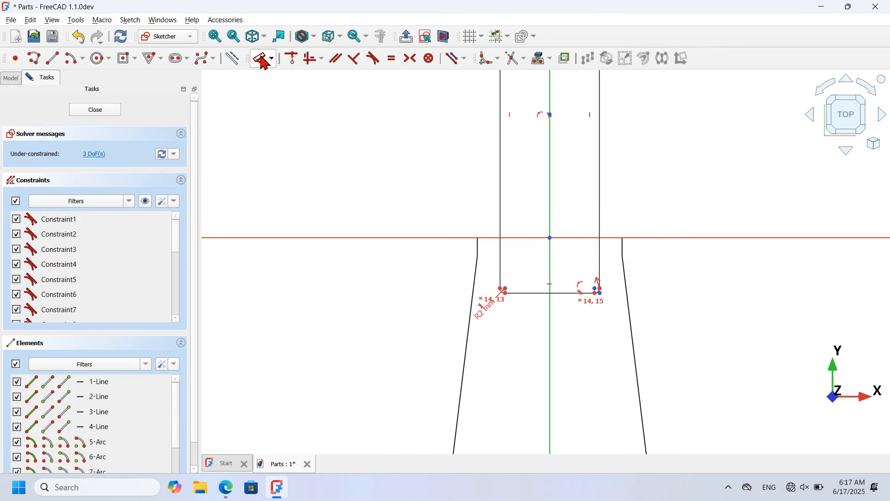
{"action": "left_click", "coordinate": [500, 262]}
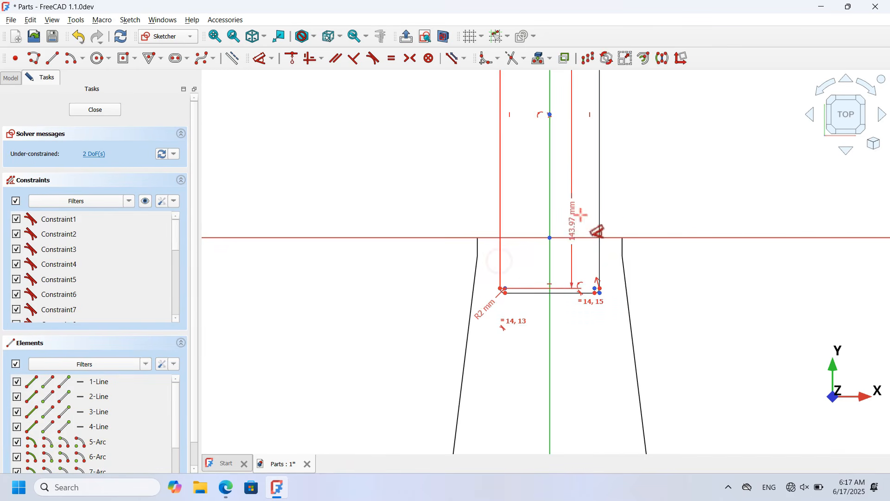
{"action": "left_click", "coordinate": [599, 200]}
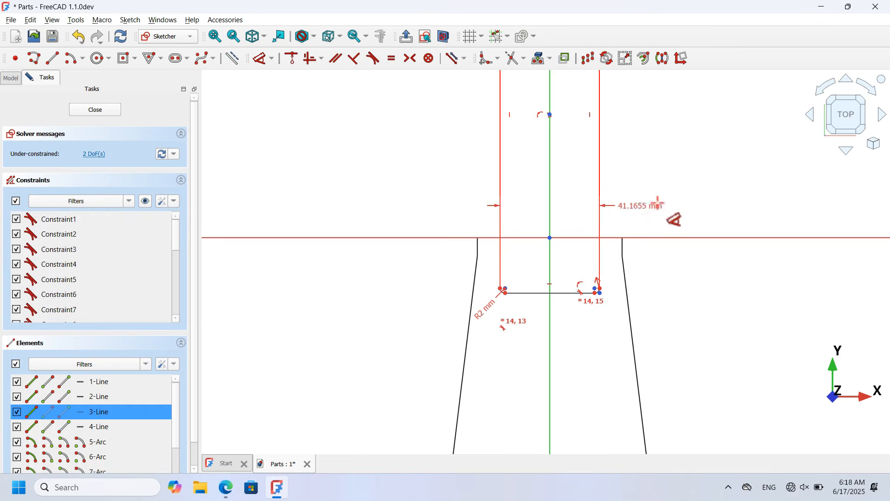
{"action": "left_click", "coordinate": [717, 184]}
{"action": "type", "text": "20"}
{"action": "key", "text": "Return"}
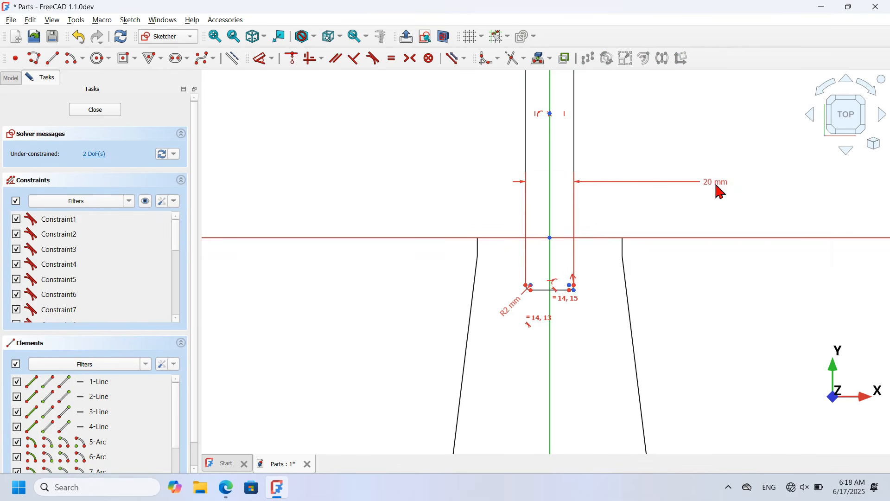
{"action": "scroll", "coordinate": [640, 238], "scroll_direction": "up", "scroll_amount": 2}
Step: Add a vertical distance and a 20 mm height, then leave the sketch
{"action": "left_click", "coordinate": [514, 312]}
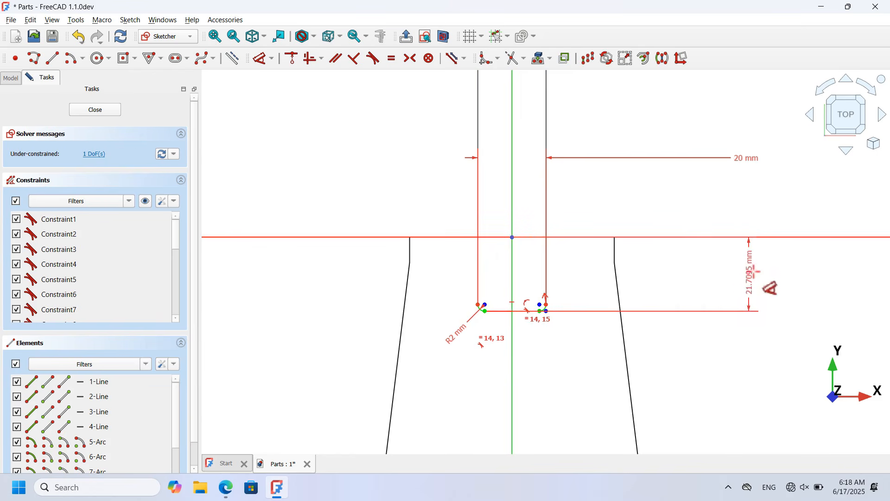
{"action": "left_click", "coordinate": [699, 283]}
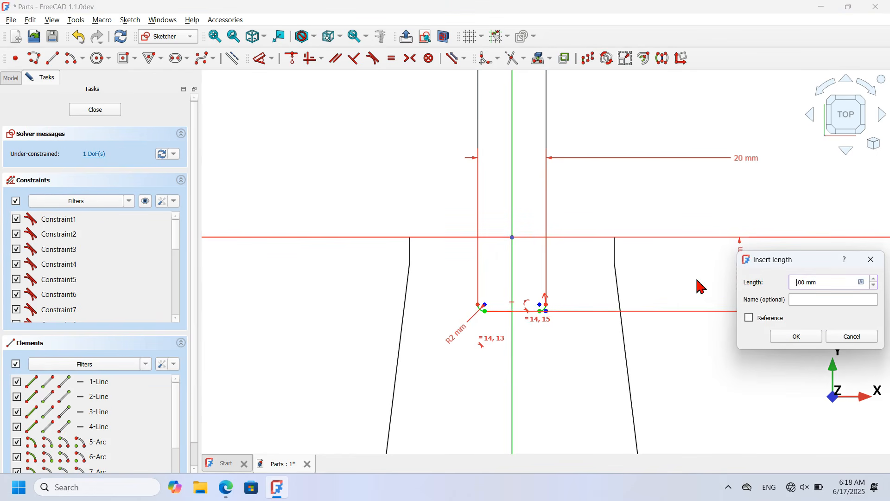
{"action": "key", "text": "Return"}
{"action": "scroll", "coordinate": [389, 325], "scroll_direction": "down", "scroll_amount": 2}
{"action": "left_click", "coordinate": [145, 201]}
{"action": "scroll", "coordinate": [596, 308], "scroll_direction": "down", "scroll_amount": 3}
{"action": "left_click", "coordinate": [530, 222]}
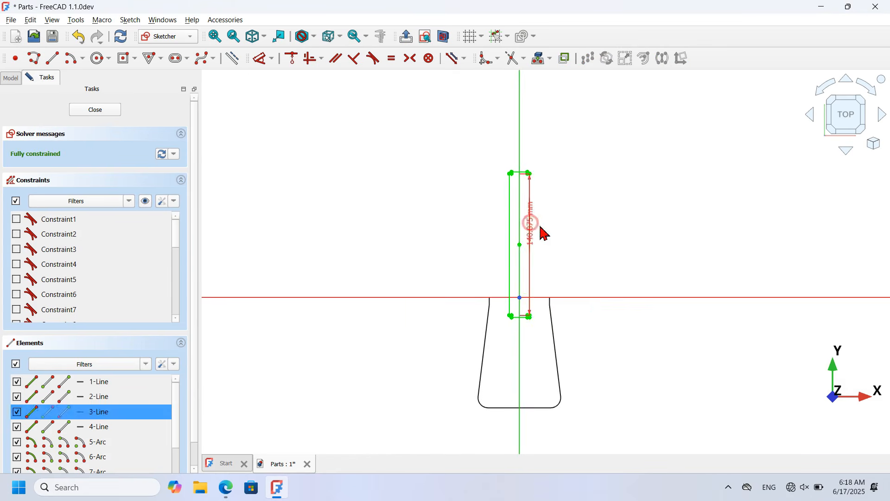
{"action": "left_click", "coordinate": [687, 247]}
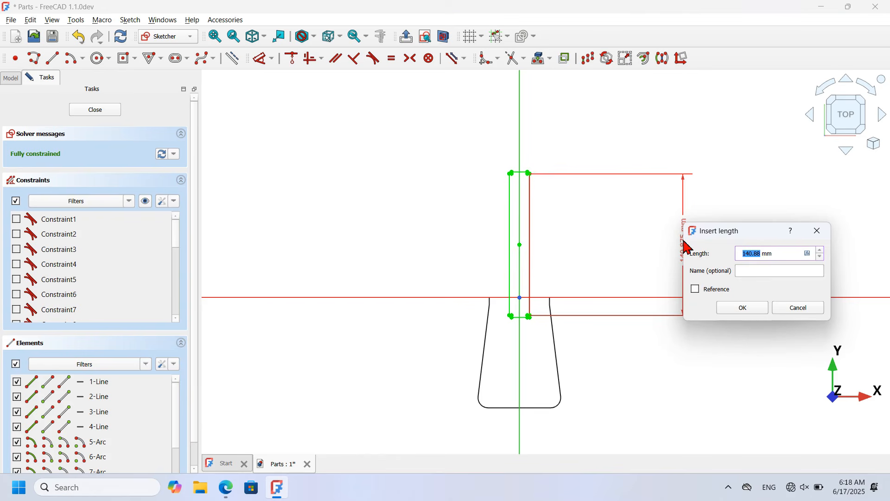
{"action": "key", "text": "Return"}
{"action": "scroll", "coordinate": [540, 291], "scroll_direction": "up", "scroll_amount": 3}
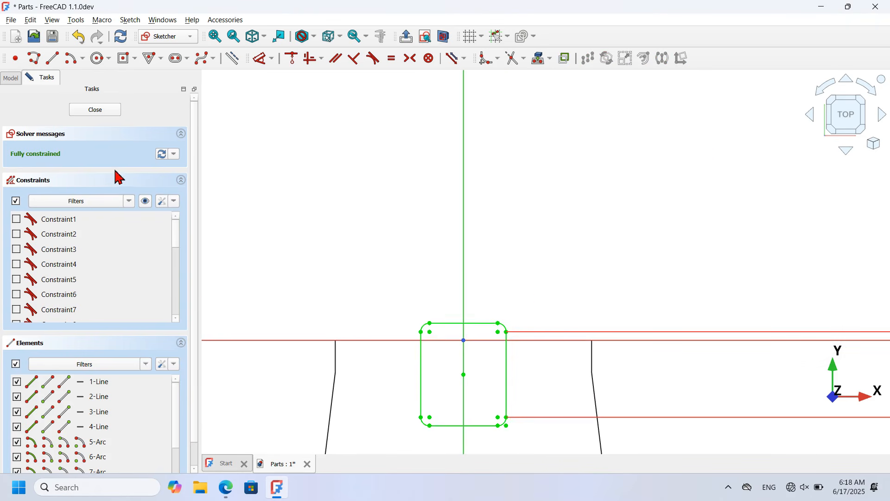
{"action": "left_click", "coordinate": [95, 111]}
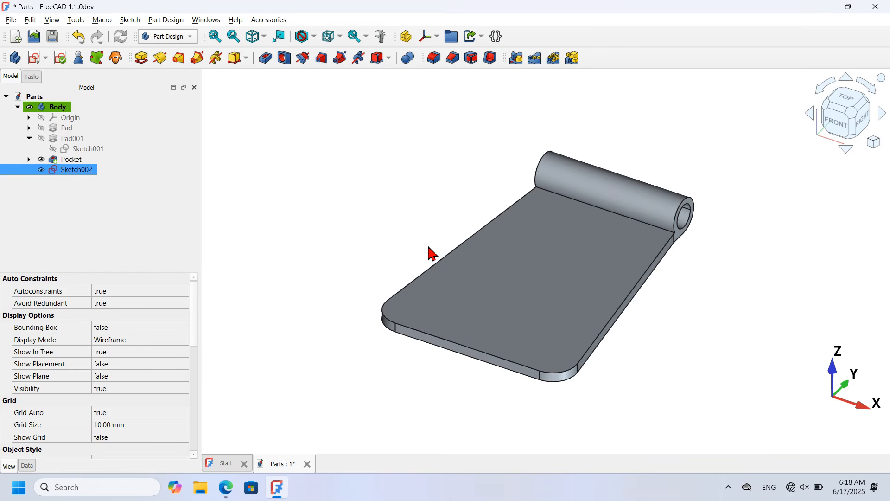
Step: Pocket Sketch002 through all, symmetric to its plane, cutting a slot through the barrel
{"action": "left_click", "coordinate": [267, 58]}
{"action": "left_click", "coordinate": [107, 156]}
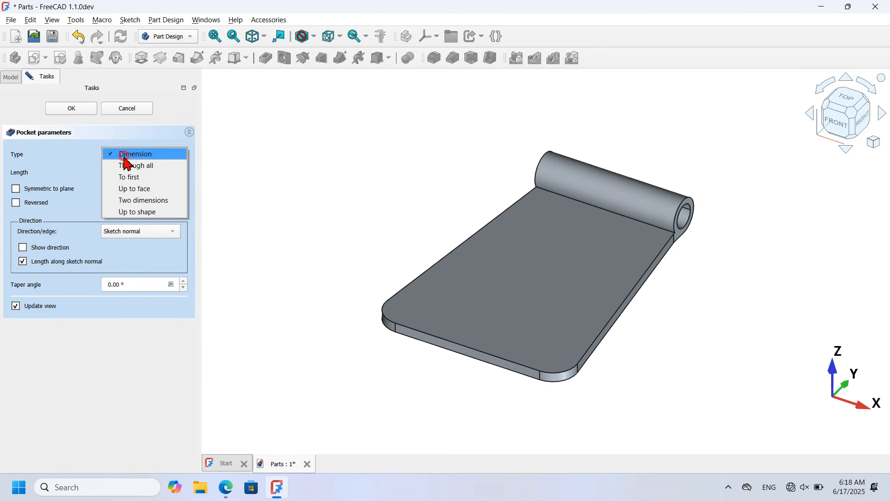
{"action": "left_click", "coordinate": [145, 169]}
{"action": "left_click", "coordinate": [59, 190]}
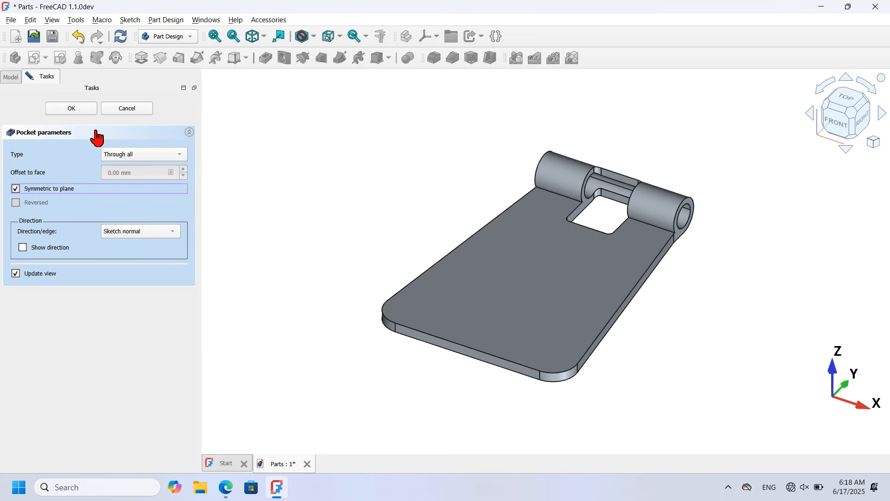
{"action": "left_click", "coordinate": [65, 109]}
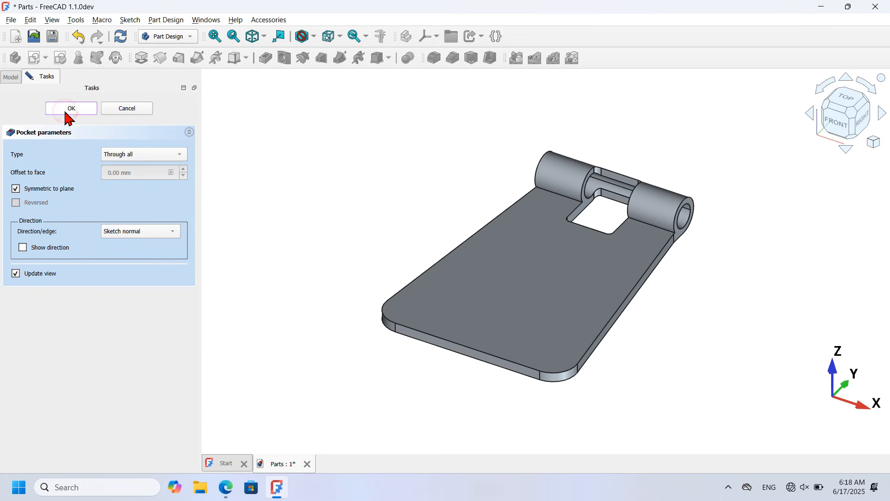
{"action": "mouse_move", "coordinate": [601, 214]}
{"action": "middle_mouse_down"}
{"action": "mouse_move", "coordinate": [637, 266]}
{"action": "mouse_move", "coordinate": [608, 231]}
{"action": "middle_mouse_up"}
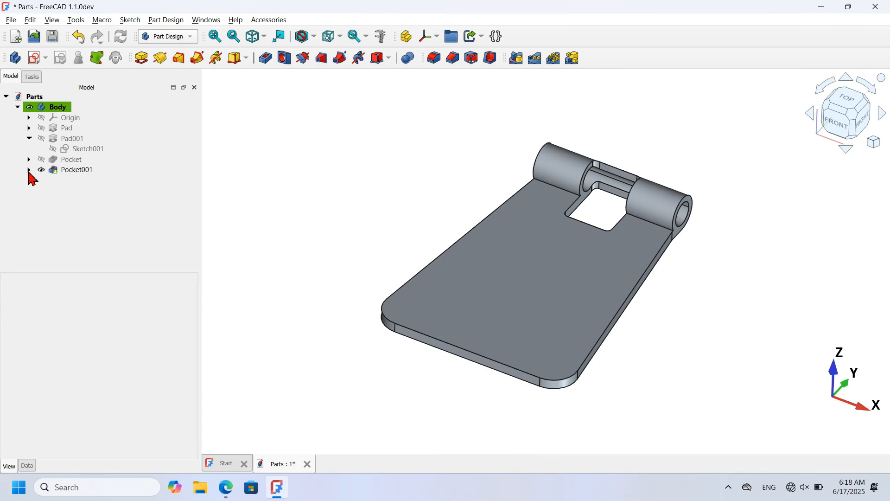
Step: Edit Pocket001's Sketch002 and set the slot rectangle's height to 50 mm
{"action": "left_click", "coordinate": [78, 170]}
{"action": "left_click", "coordinate": [28, 170]}
{"action": "double_click", "coordinate": [87, 181]}
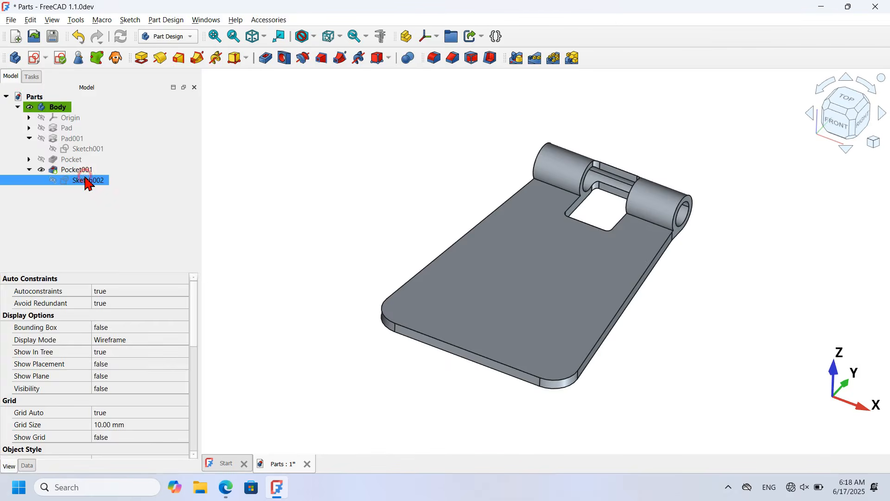
{"action": "scroll", "coordinate": [471, 363], "scroll_direction": "down", "scroll_amount": 5}
{"action": "scroll", "coordinate": [591, 278], "scroll_direction": "up", "scroll_amount": 4}
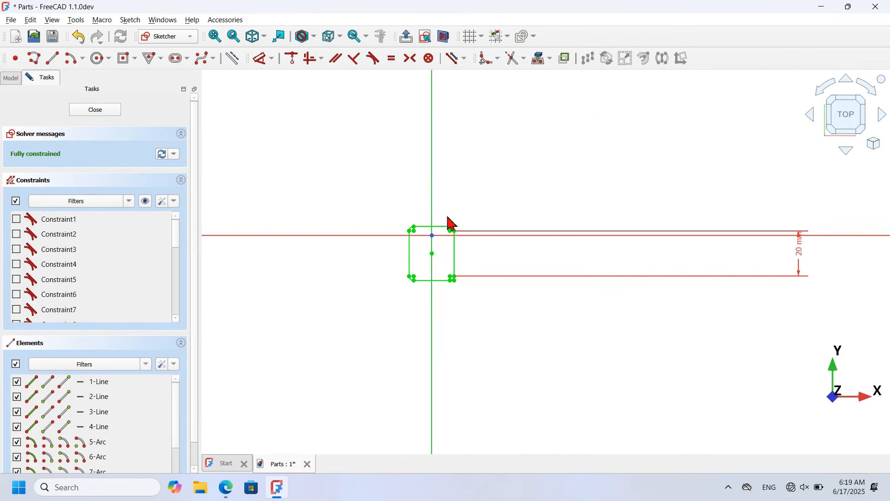
{"action": "left_click", "coordinate": [801, 250]}
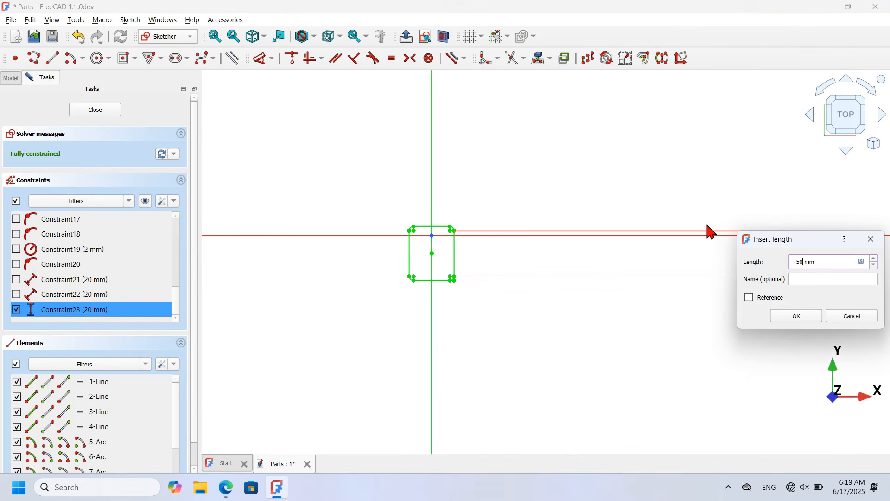
{"action": "key", "text": "Return"}
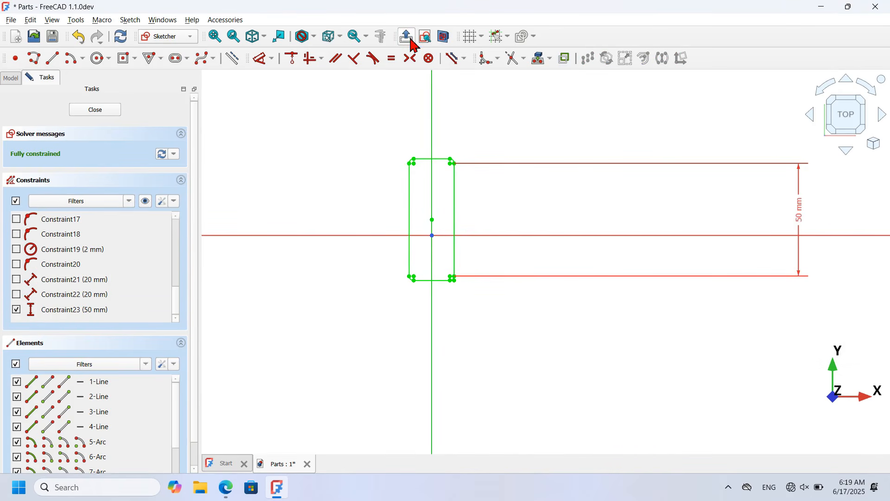
{"action": "left_click", "coordinate": [406, 36]}
{"action": "mouse_move", "coordinate": [585, 128]}
{"action": "middle_mouse_down"}
{"action": "mouse_move", "coordinate": [577, 181]}
{"action": "mouse_move", "coordinate": [579, 119]}
{"action": "middle_mouse_up"}
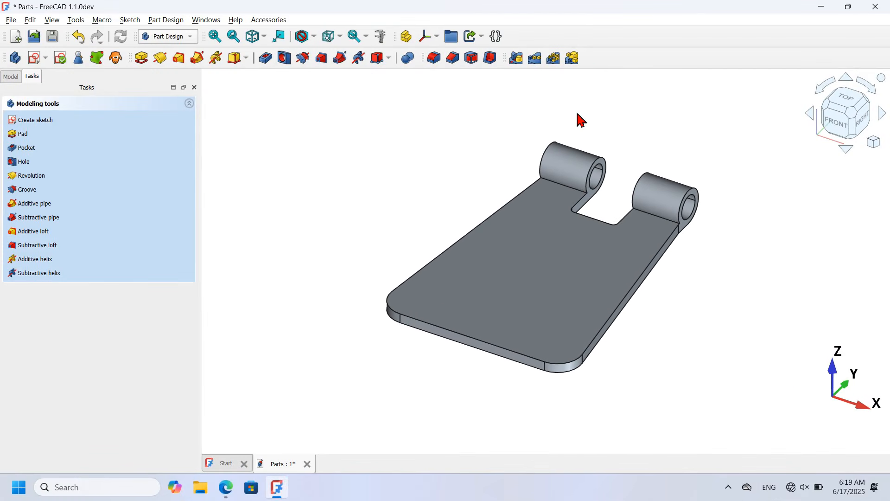
Step: Rename the hinge Body to Part1 in the model tree
{"action": "left_click", "coordinate": [14, 78]}
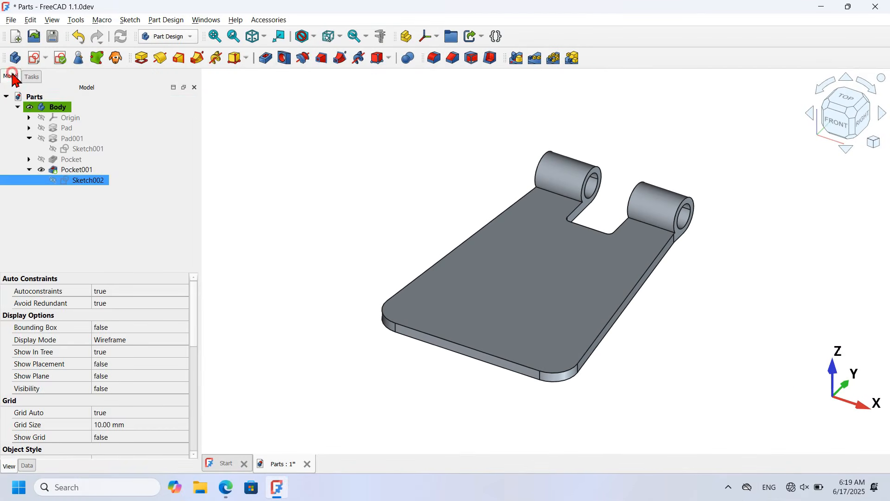
{"action": "left_click", "coordinate": [53, 108]}
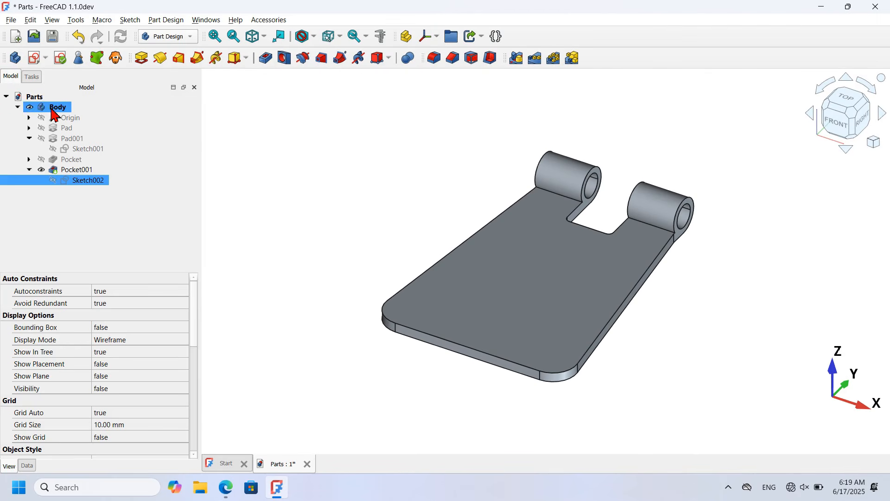
{"action": "left_click", "coordinate": [52, 107]}
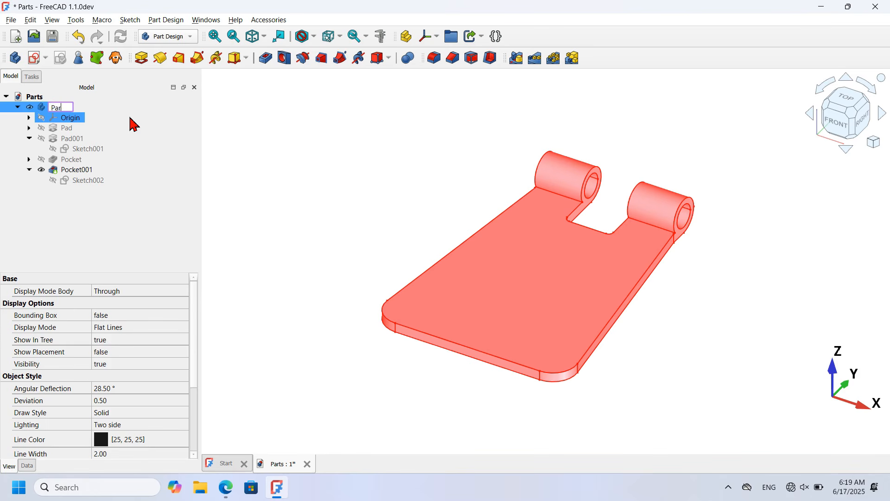
{"action": "type", "text": "Part1"}
{"action": "key", "text": "Return"}
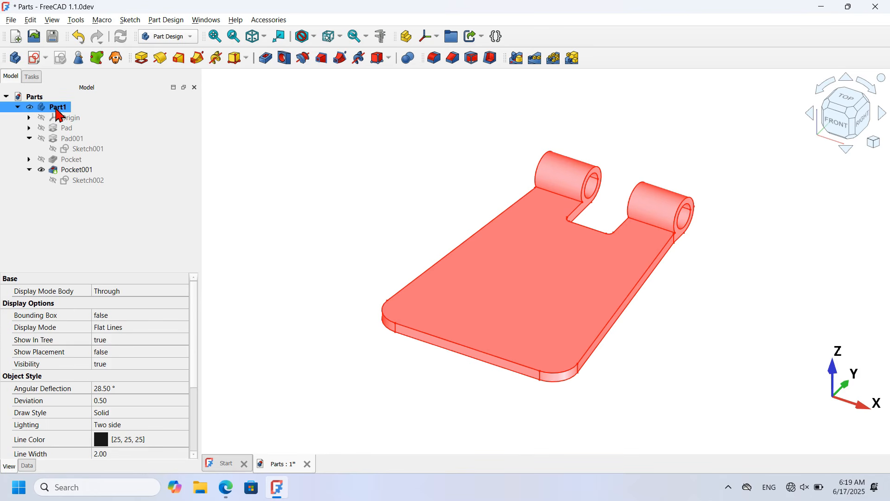
{"action": "double_click", "coordinate": [58, 108]}
{"action": "left_click", "coordinate": [377, 210]}
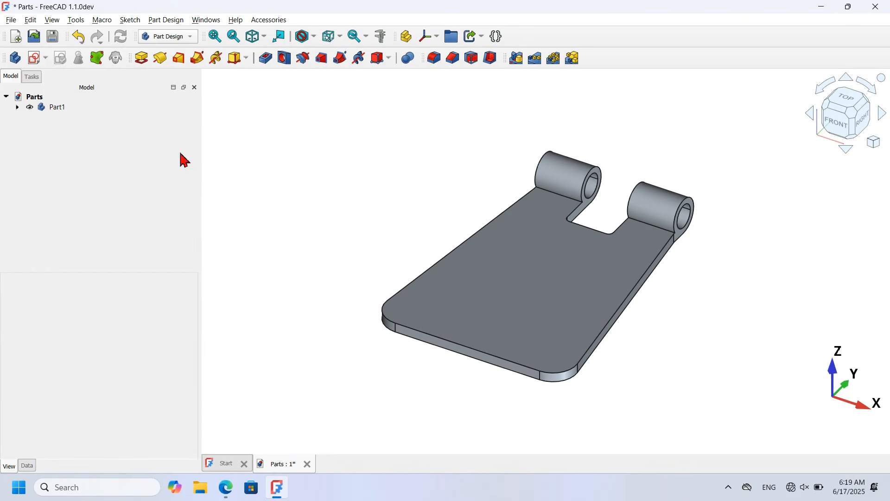
Step: Create a new empty body, check the reference PDF, and start renaming the body
{"action": "left_click", "coordinate": [19, 60]}
{"action": "key", "text": "alt+Tab"}
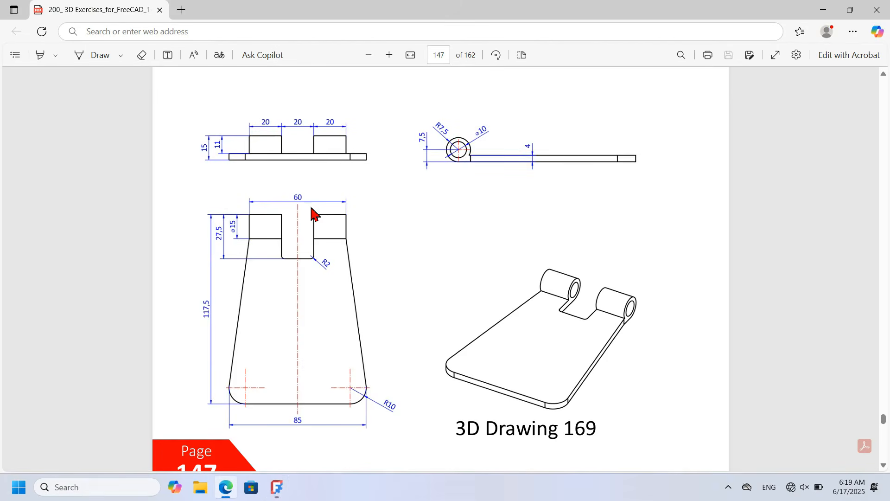
{"action": "scroll", "coordinate": [410, 235], "scroll_direction": "up", "scroll_amount": 5}
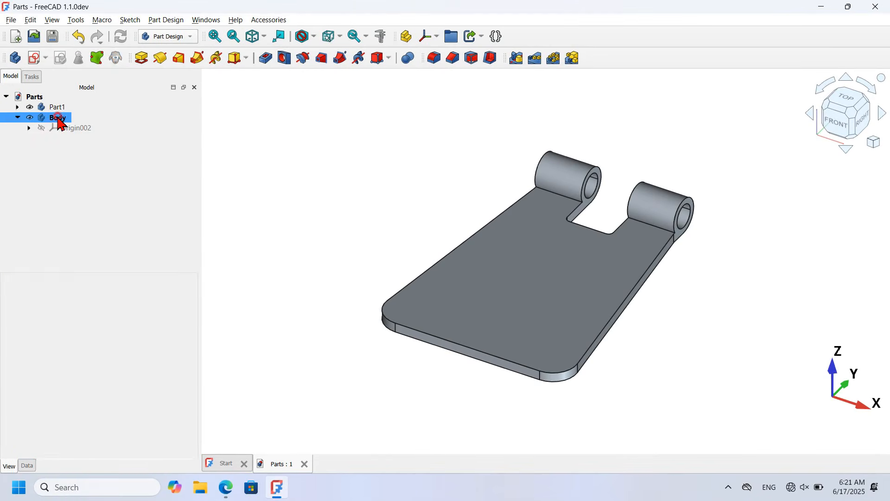
{"action": "left_click", "coordinate": [56, 117]}
{"action": "left_click", "coordinate": [56, 117]}
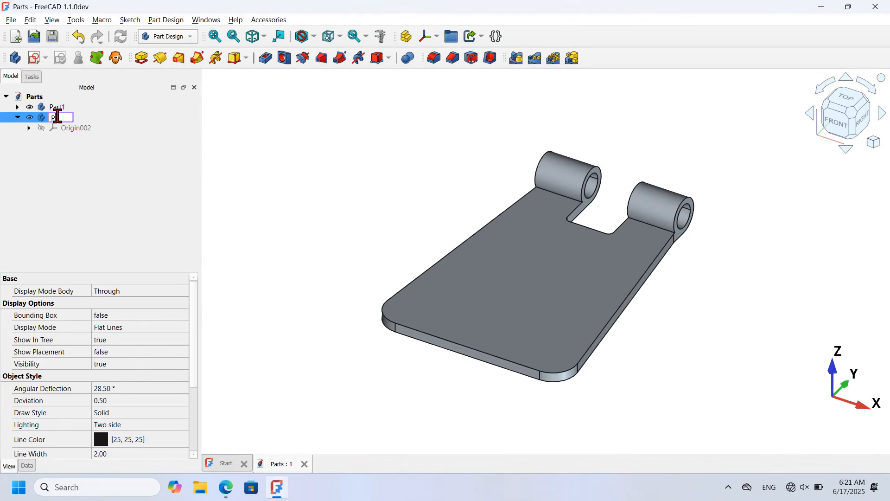
Step: Name the new body Part2 and hide Part1 from the 3D view
{"action": "key", "text": "Return"}
{"action": "left_click", "coordinate": [402, 170]}
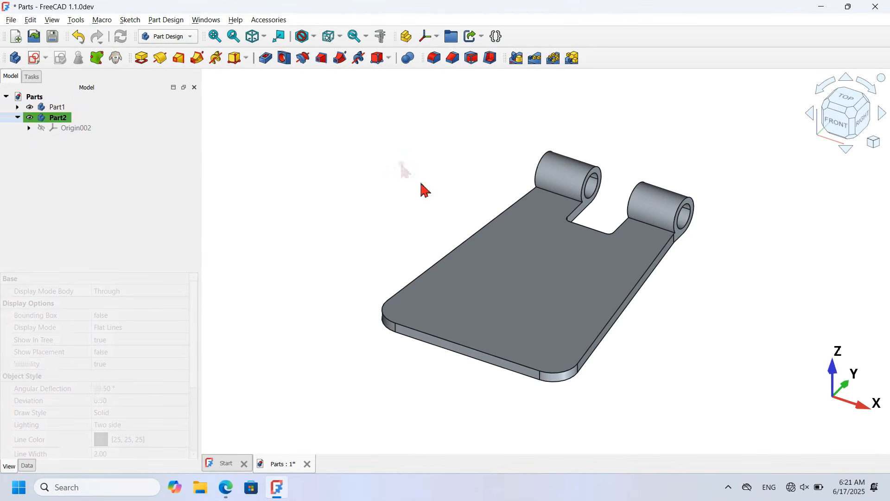
{"action": "left_click", "coordinate": [62, 109]}
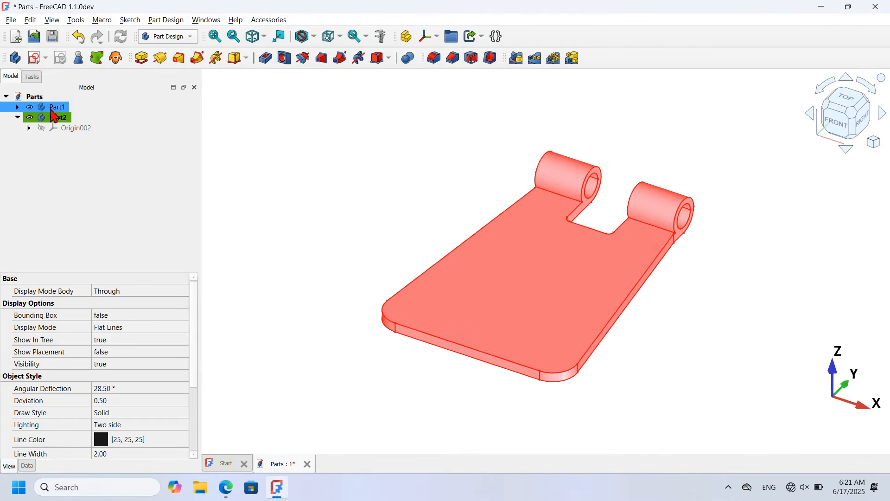
{"action": "key", "text": "space"}
{"action": "left_click", "coordinate": [451, 250]}
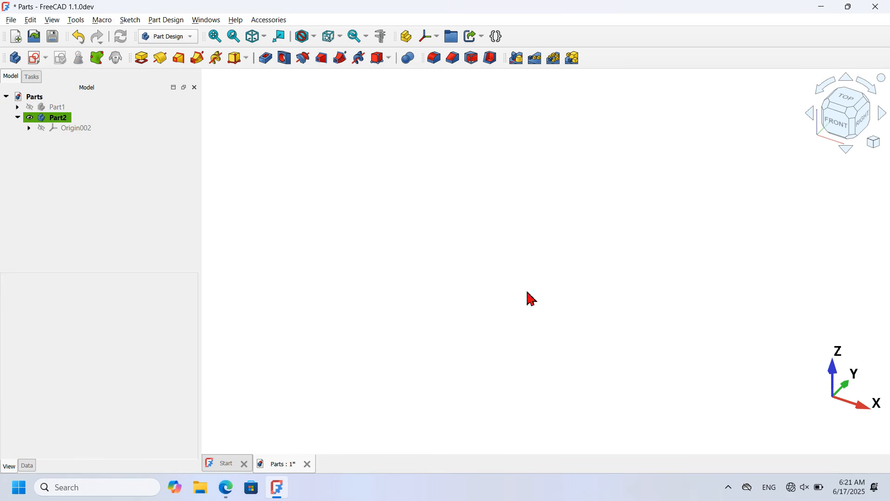
Step: Draw a centred rectangle on the vertical axis in a new XY-plane sketch
{"action": "left_click", "coordinate": [35, 62]}
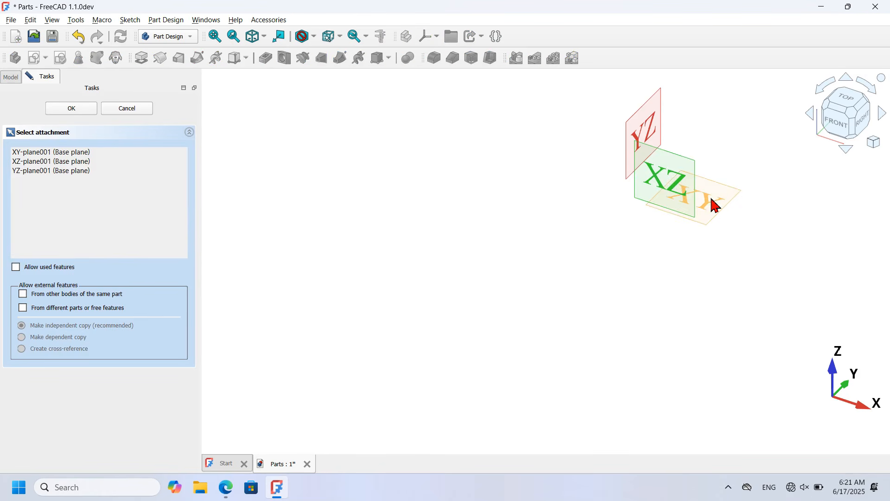
{"action": "left_click", "coordinate": [715, 204]}
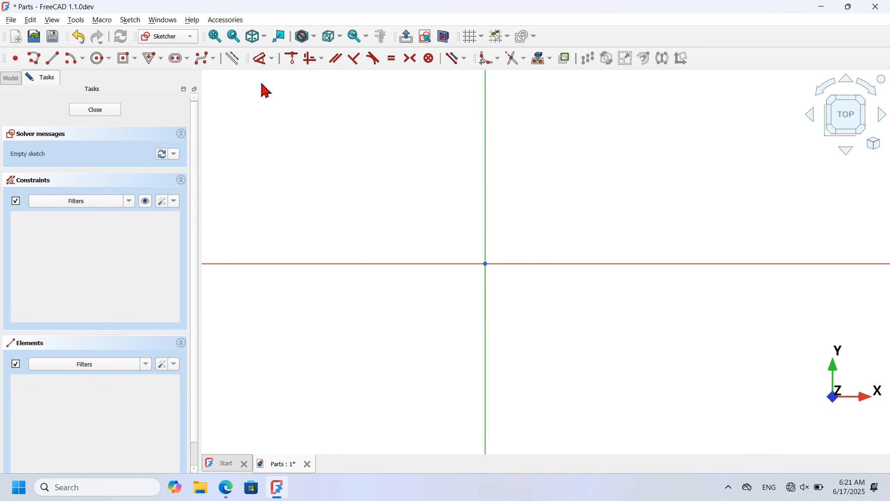
{"action": "left_click", "coordinate": [122, 61]}
{"action": "scroll", "coordinate": [454, 348], "scroll_direction": "down", "scroll_amount": 3}
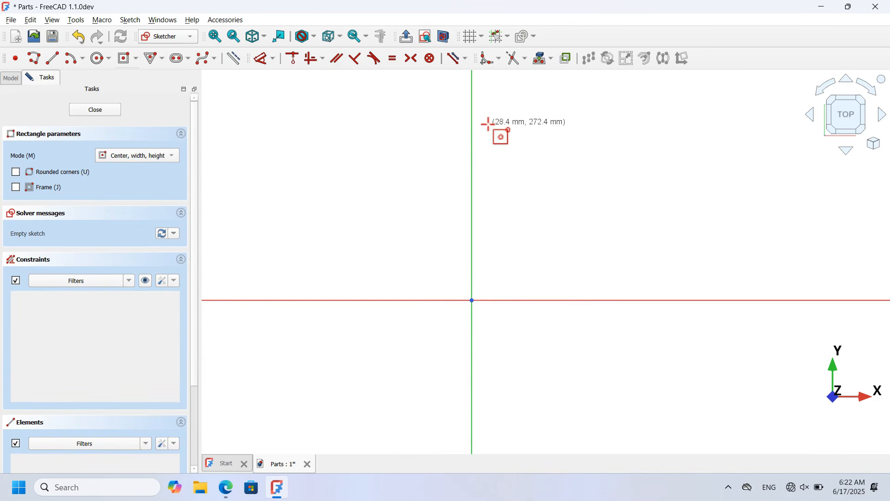
{"action": "left_click", "coordinate": [472, 174]}
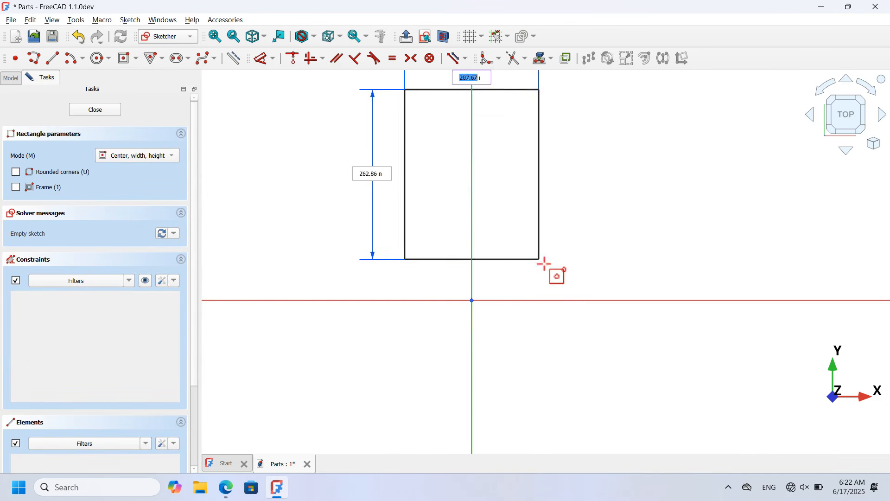
{"action": "left_click", "coordinate": [525, 299]}
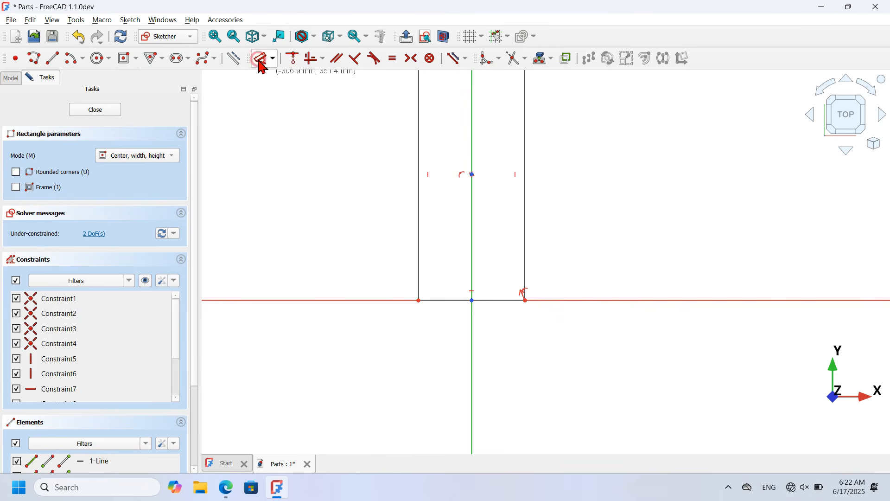
Step: Dimension the rectangle 20 mm wide and 110 mm tall, then close the sketch
{"action": "left_click", "coordinate": [262, 67]}
{"action": "left_click", "coordinate": [503, 301]}
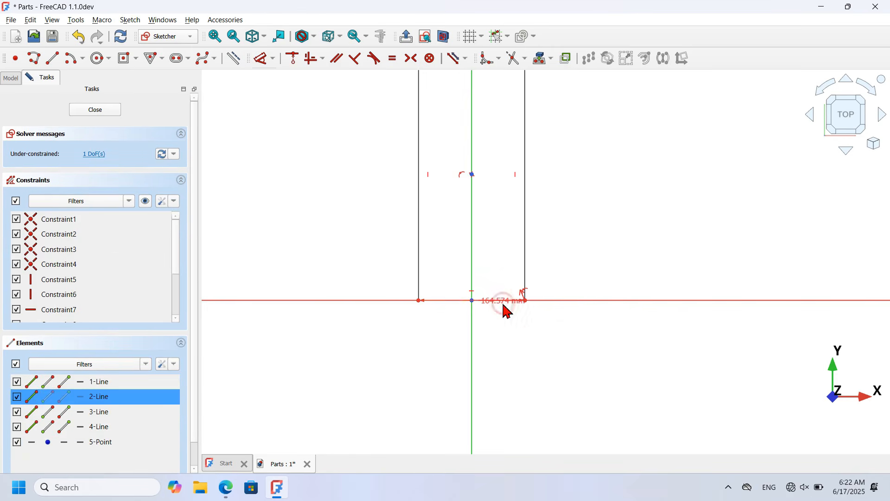
{"action": "left_click", "coordinate": [510, 389]}
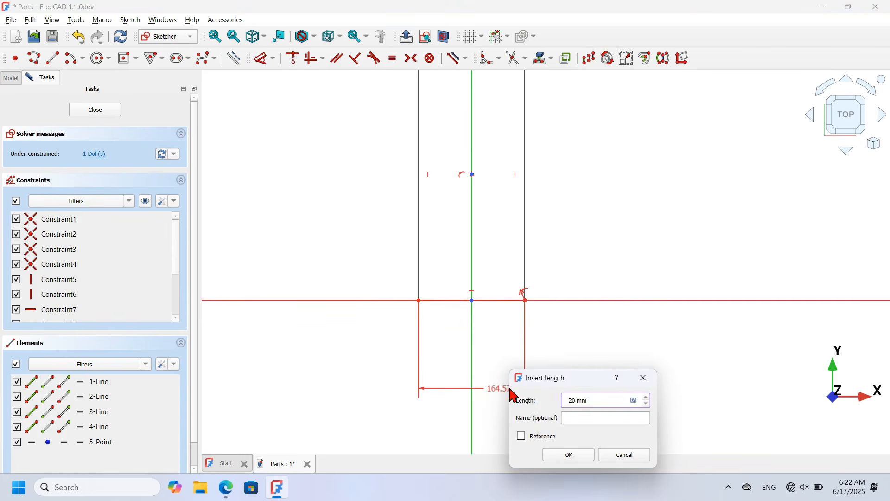
{"action": "type", "text": "20"}
{"action": "key", "text": "Return"}
{"action": "left_click", "coordinate": [479, 188]}
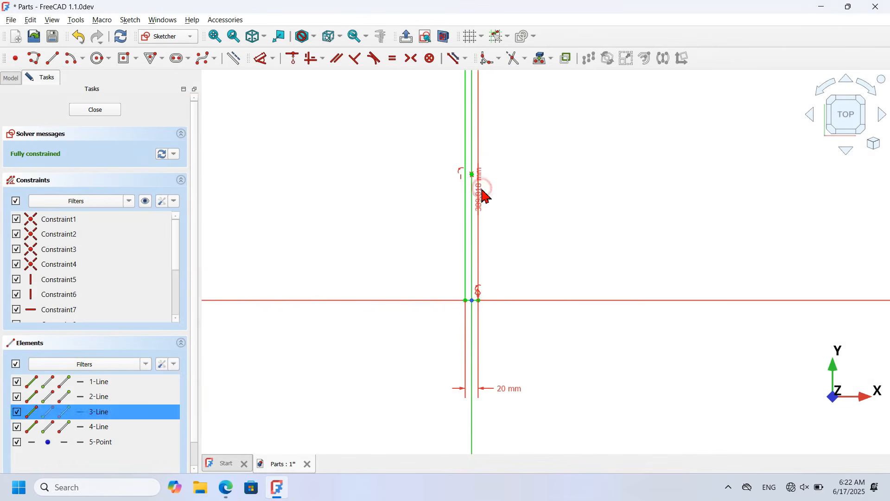
{"action": "left_click", "coordinate": [578, 194]}
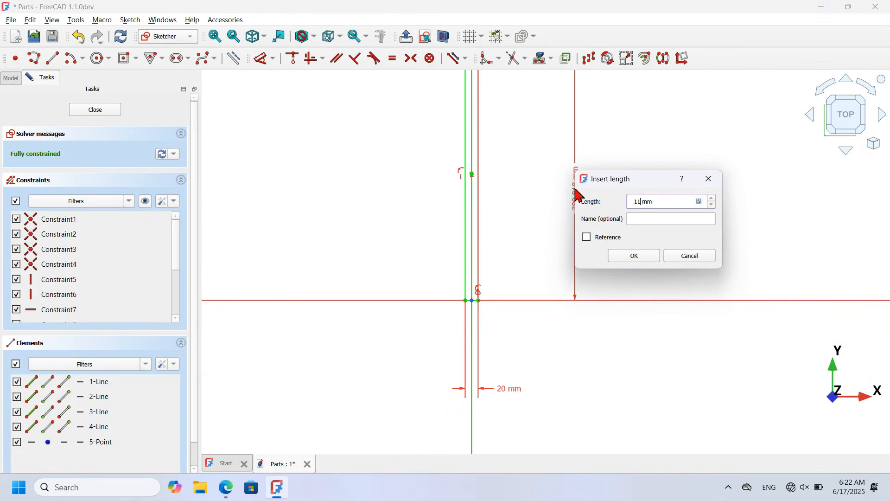
{"action": "key", "text": "Return"}
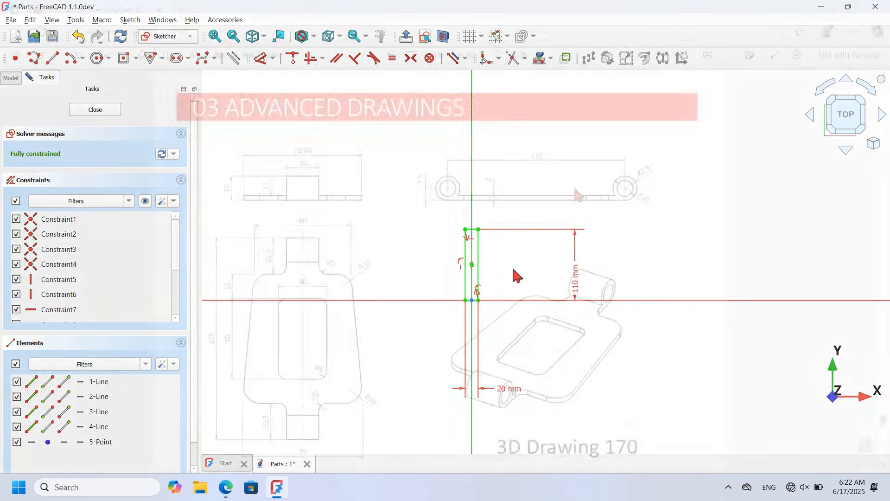
{"action": "scroll", "coordinate": [491, 266], "scroll_direction": "up", "scroll_amount": 5}
{"action": "left_click", "coordinate": [104, 113]}
{"action": "left_click", "coordinate": [383, 219]}
Step: Pad Sketch003 to a 3 mm thick bar
{"action": "key", "text": "v"}
{"action": "key", "text": "f"}
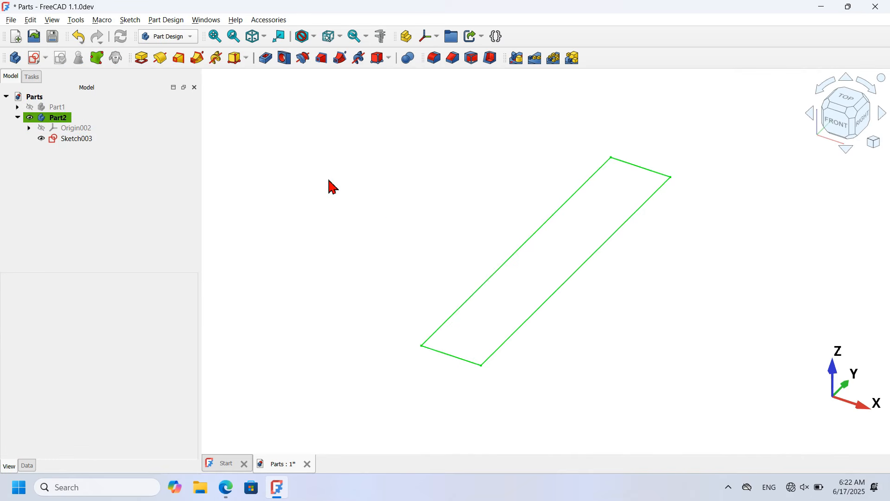
{"action": "left_click", "coordinate": [143, 59]}
{"action": "type", "text": "3"}
{"action": "left_click_drag", "start_coordinate": [155, 175], "coordinate": [60, 175]}
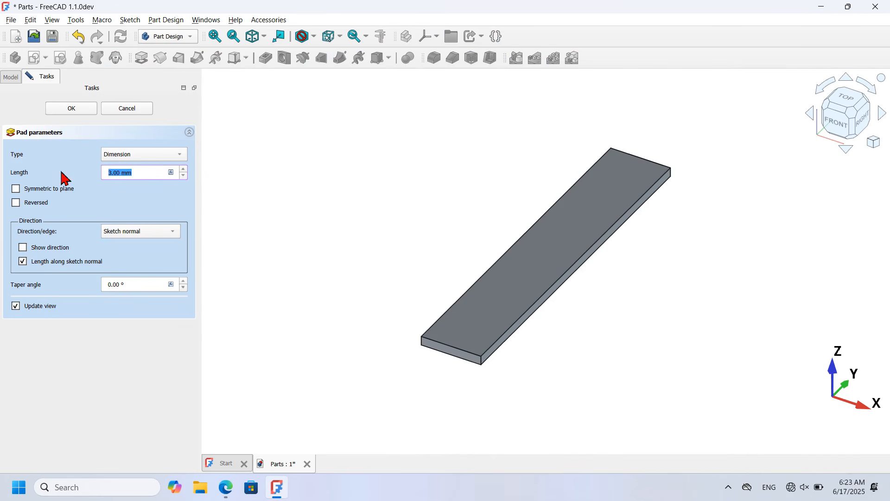
{"action": "left_click", "coordinate": [73, 109]}
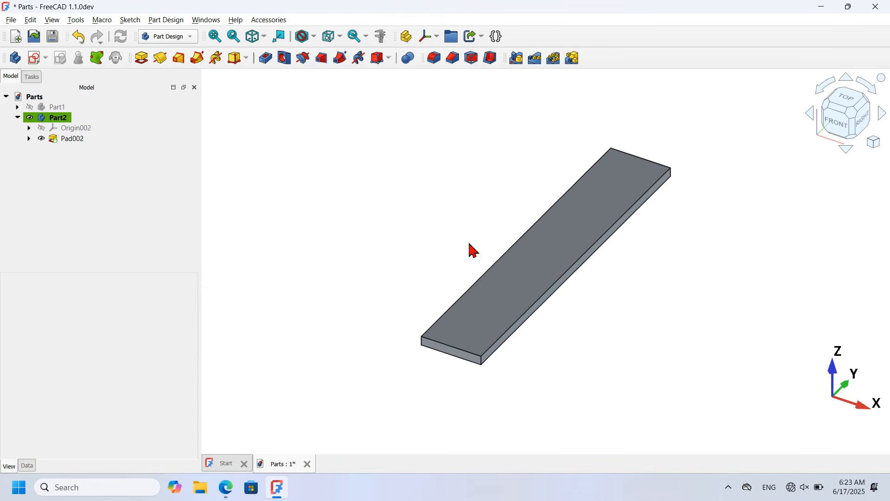
Step: In a new XY sketch, draw a rounded rectangle with 10 mm corner radius above the pad
{"action": "left_click", "coordinate": [35, 60]}
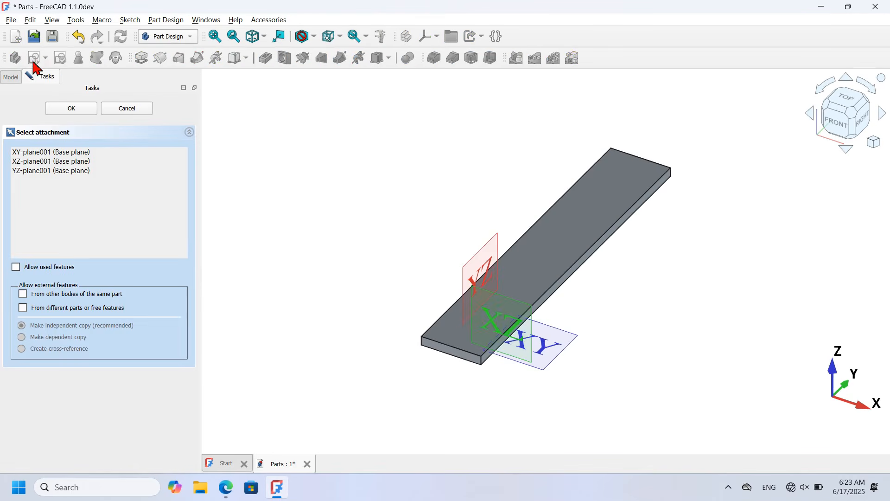
{"action": "left_click", "coordinate": [557, 354]}
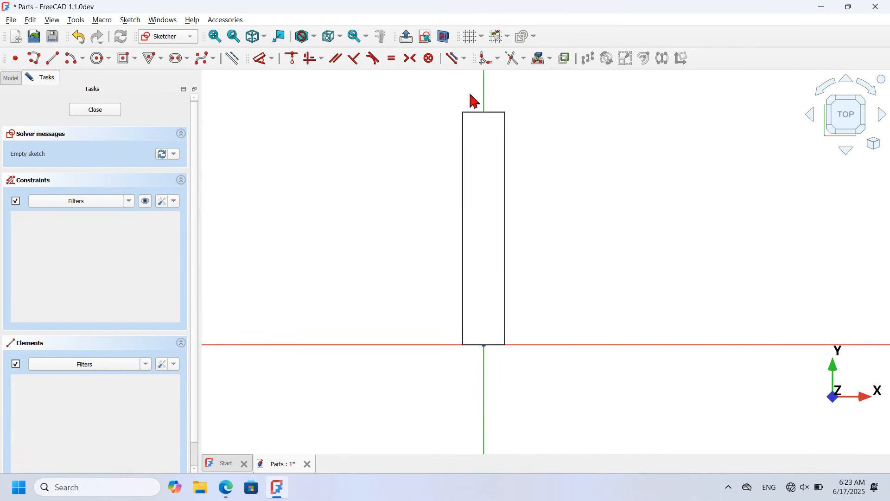
{"action": "scroll", "coordinate": [563, 116], "scroll_direction": "up", "scroll_amount": 2}
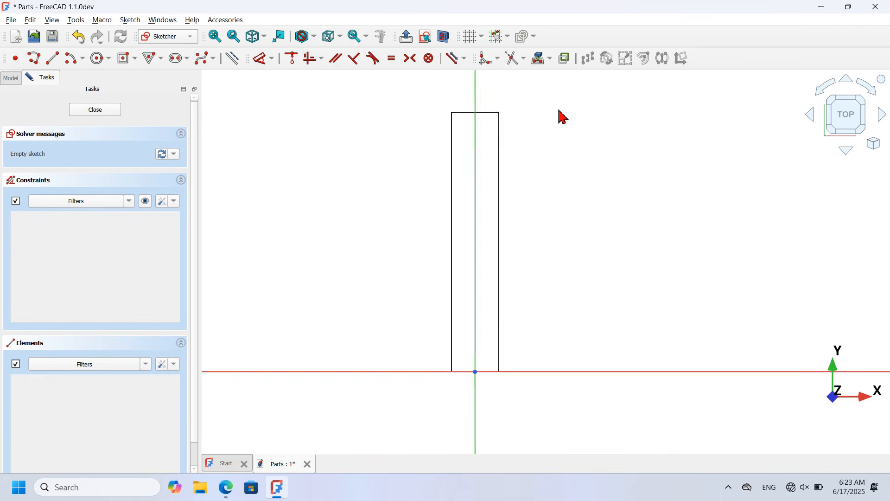
{"action": "left_click", "coordinate": [136, 59]}
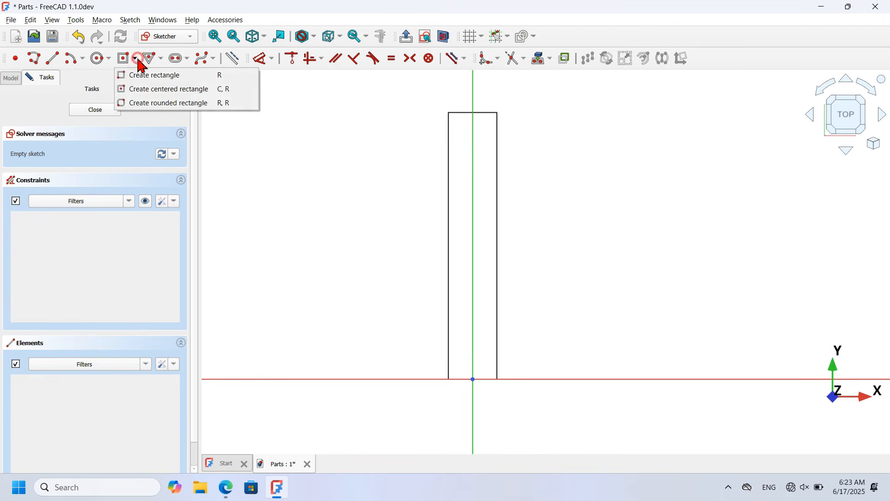
{"action": "left_click", "coordinate": [204, 75]}
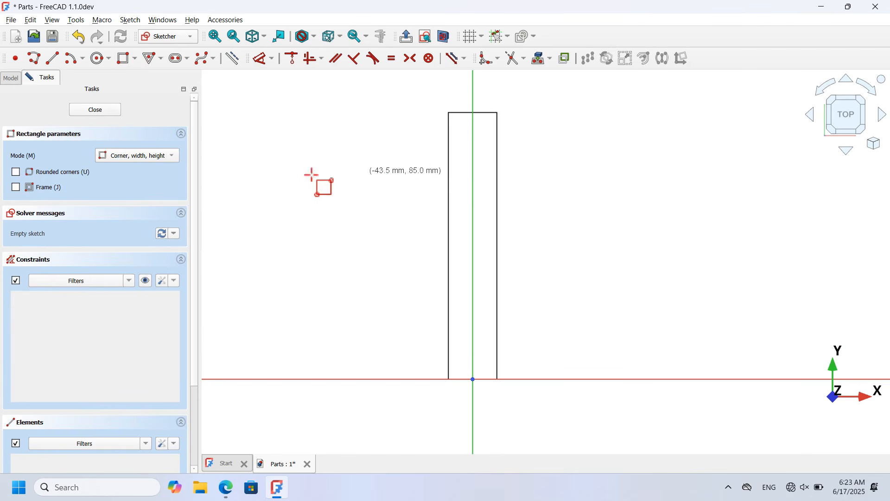
{"action": "left_click", "coordinate": [58, 172]}
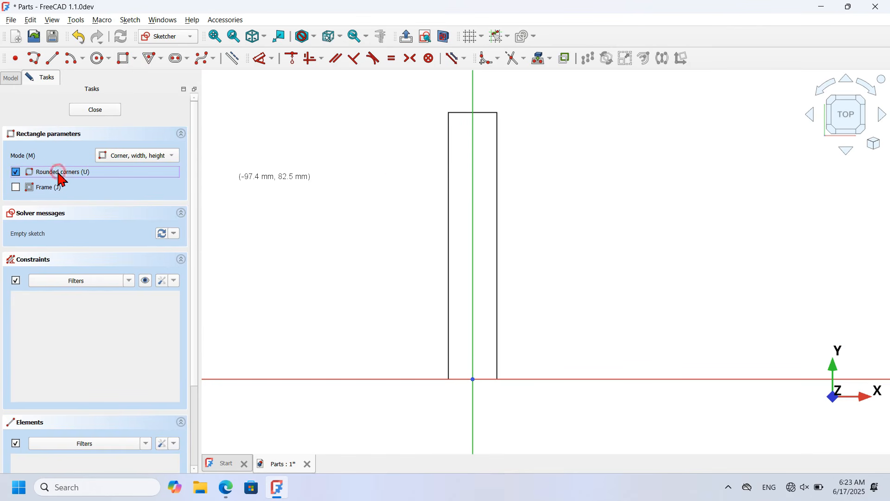
{"action": "left_click", "coordinate": [414, 181]}
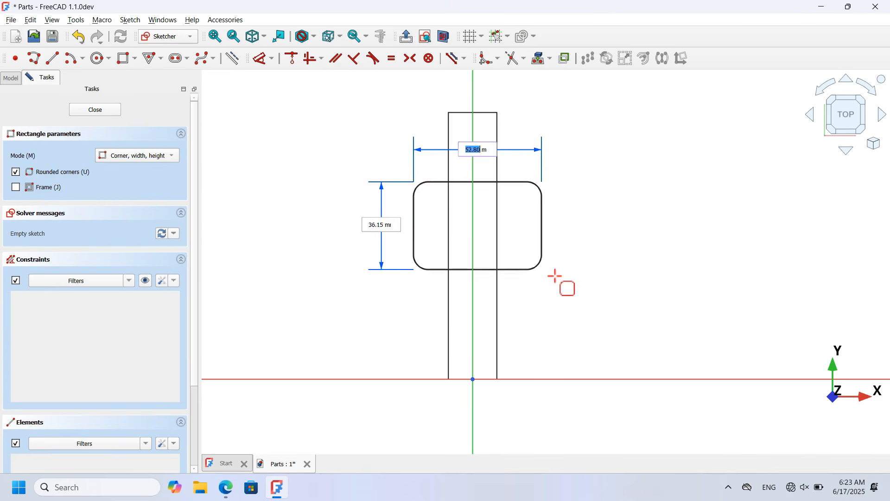
{"action": "left_click", "coordinate": [539, 336]}
{"action": "scroll", "coordinate": [533, 337], "scroll_direction": "up", "scroll_amount": 3}
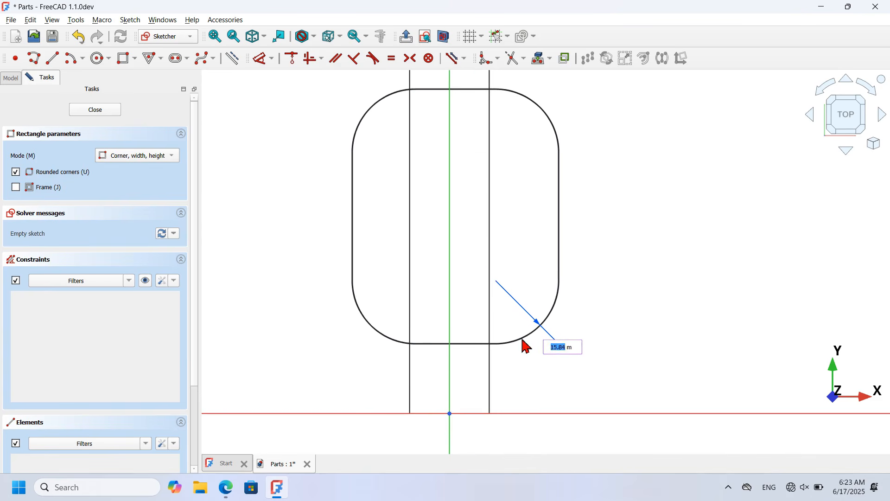
{"action": "type", "text": "10"}
{"action": "key", "text": "Return"}
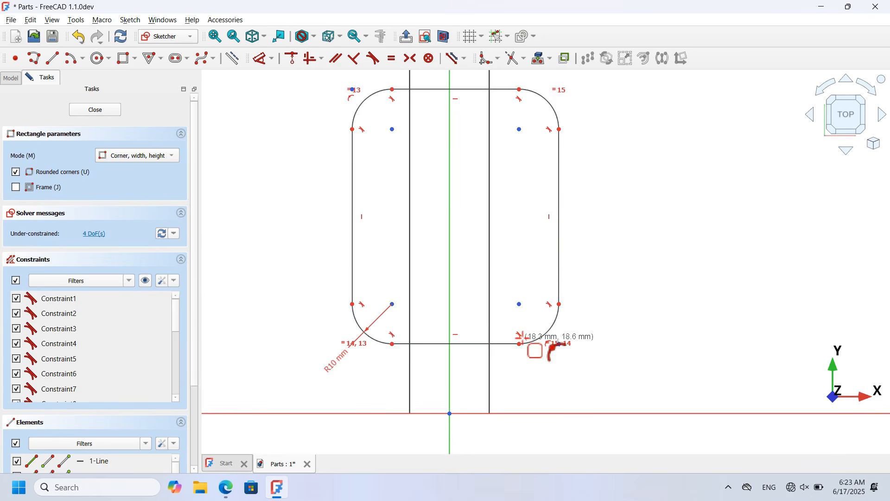
{"action": "scroll", "coordinate": [455, 390], "scroll_direction": "down", "scroll_amount": 2}
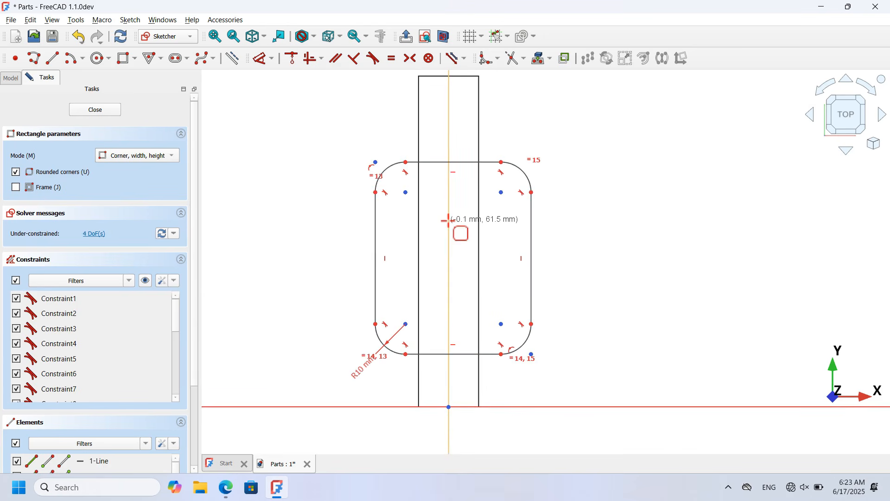
{"action": "key", "text": "Escape"}
Step: Delete both side vertical constraints and pull the lower corners outward into a taper
{"action": "scroll", "coordinate": [476, 250], "scroll_direction": "up", "scroll_amount": 2}
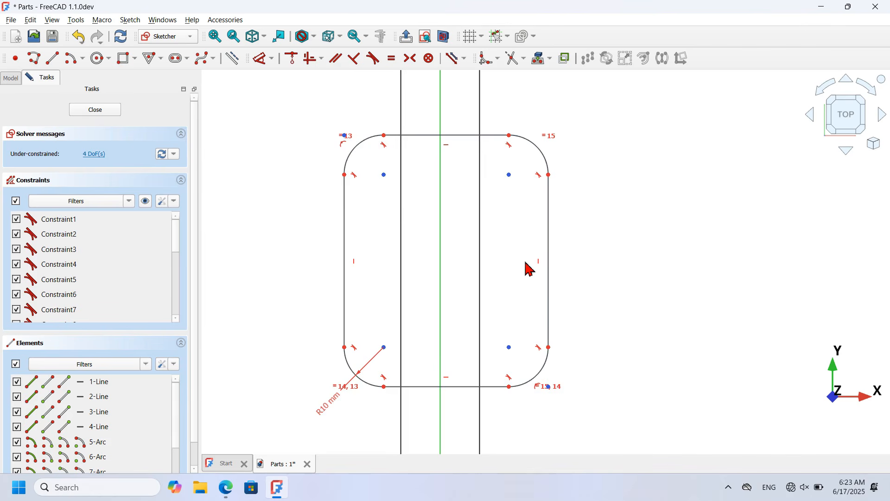
{"action": "left_click", "coordinate": [539, 264]}
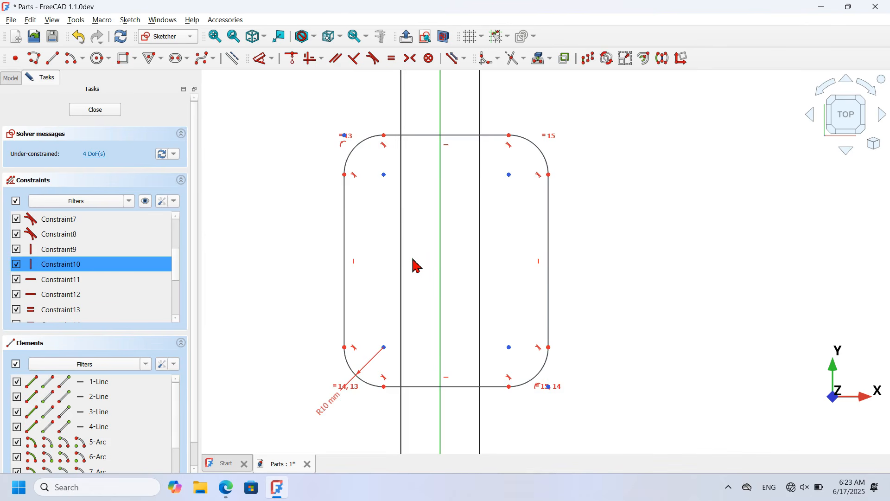
{"action": "left_click", "coordinate": [354, 262]}
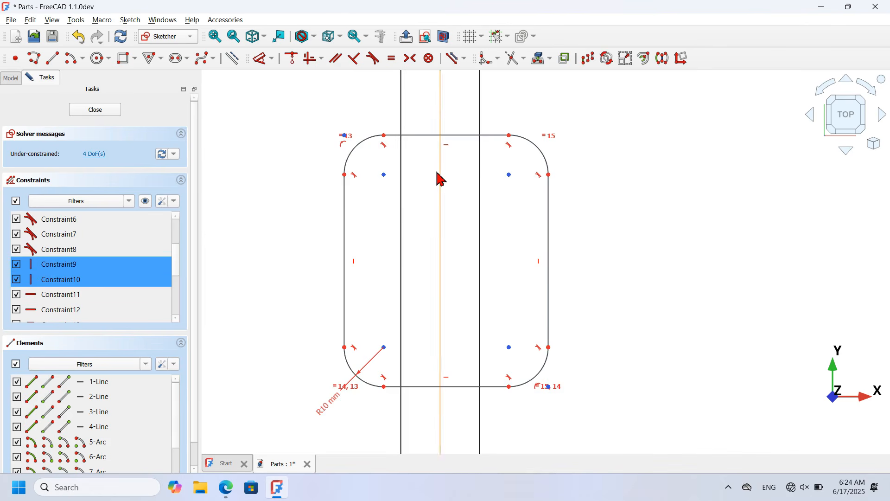
{"action": "key", "text": "Delete"}
{"action": "scroll", "coordinate": [445, 249], "scroll_direction": "down", "scroll_amount": 2}
{"action": "scroll", "coordinate": [445, 249], "scroll_direction": "down", "scroll_amount": 1}
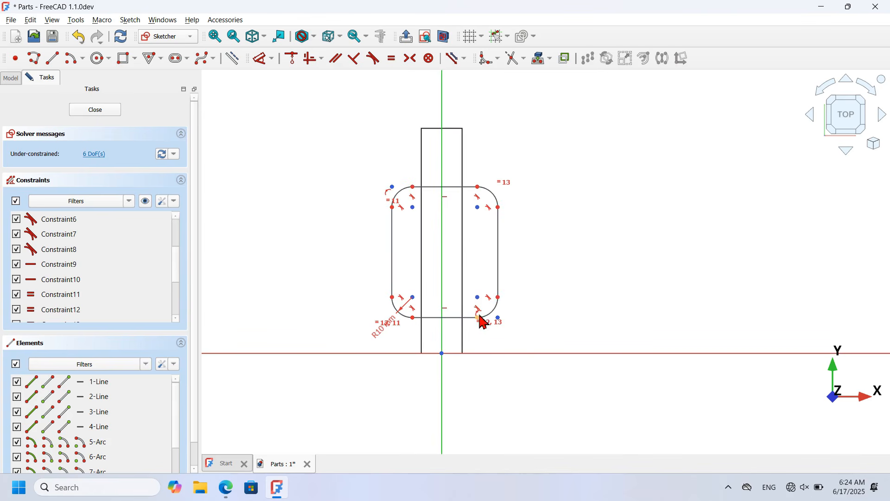
{"action": "left_click_drag", "start_coordinate": [478, 297], "coordinate": [519, 297]}
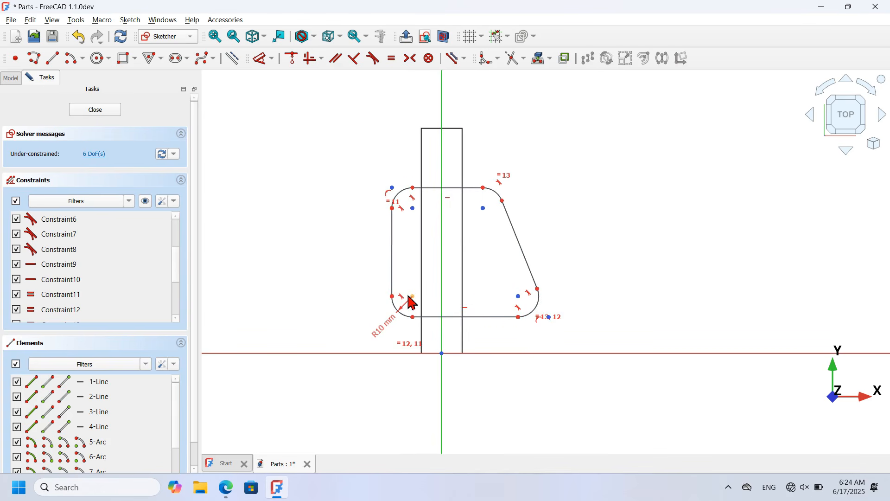
{"action": "left_click_drag", "start_coordinate": [408, 297], "coordinate": [368, 296]}
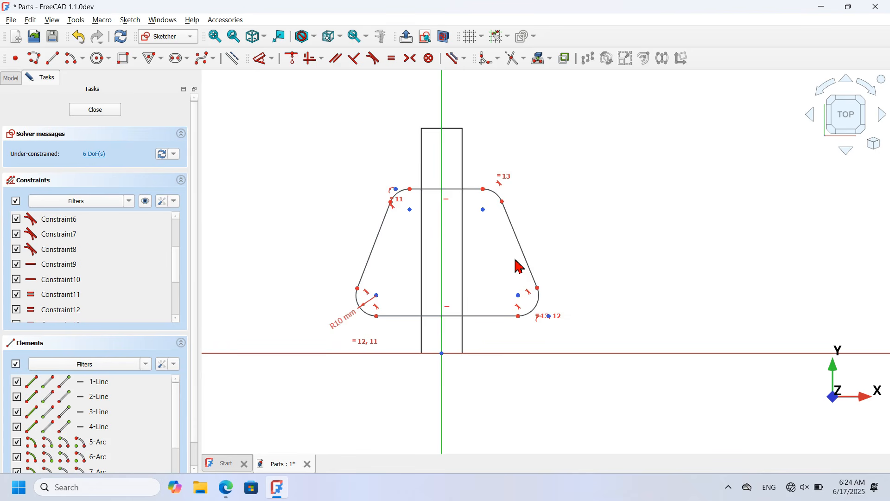
{"action": "scroll", "coordinate": [427, 213], "scroll_direction": "up", "scroll_amount": 4}
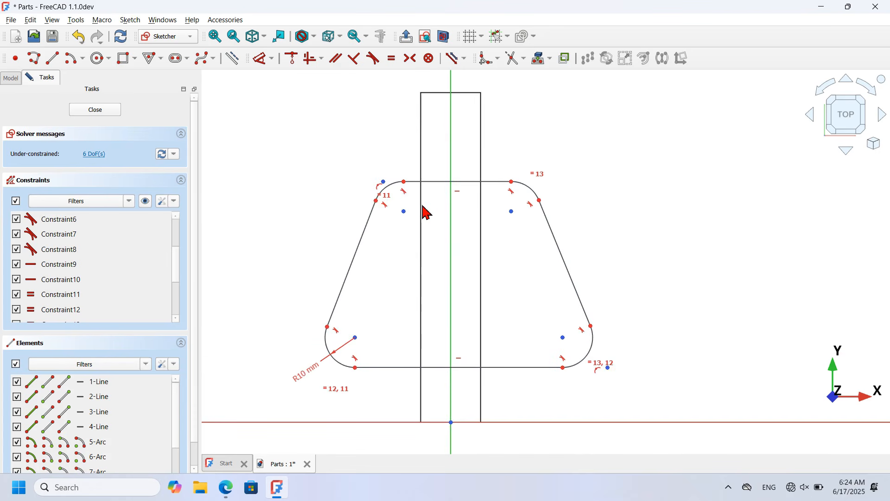
Step: Make the top endpoints and lower arc centres symmetric about the vertical axis
{"action": "left_click", "coordinate": [410, 58]}
{"action": "left_click", "coordinate": [511, 181]}
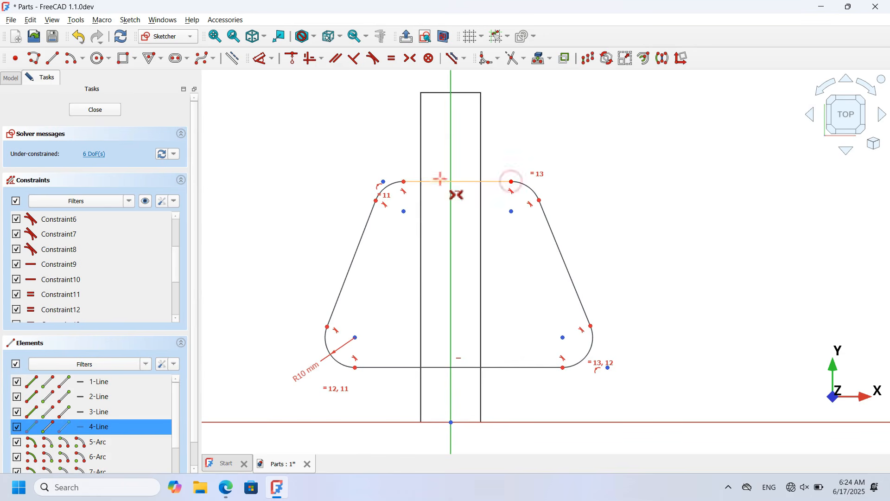
{"action": "left_click", "coordinate": [404, 181]}
{"action": "left_click", "coordinate": [450, 151]}
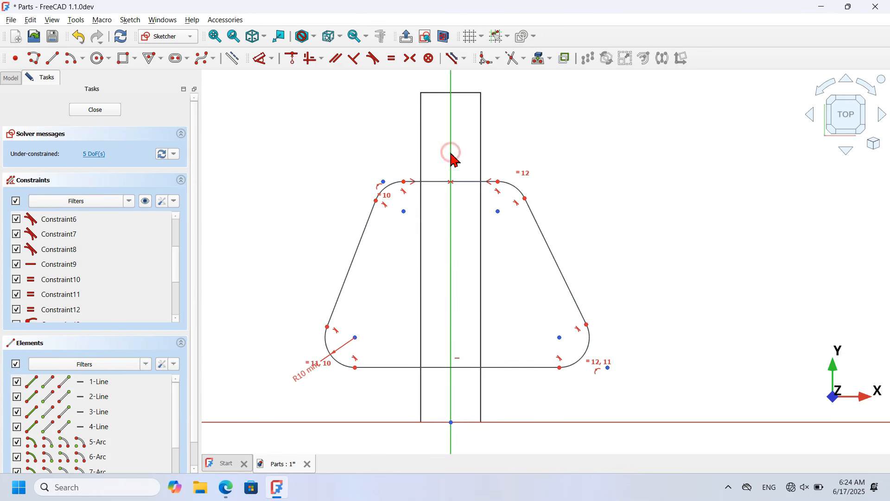
{"action": "left_click", "coordinate": [560, 337]}
{"action": "left_click", "coordinate": [356, 338]}
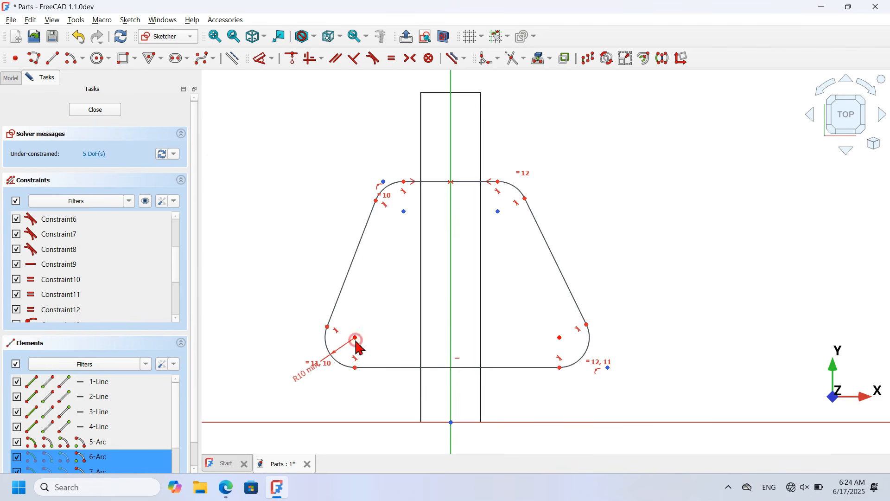
{"action": "left_click", "coordinate": [452, 323]}
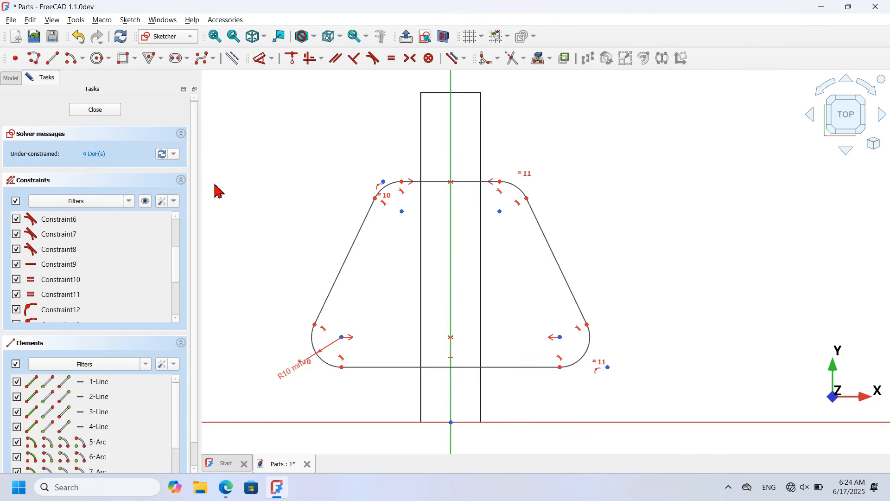
{"action": "left_click", "coordinate": [232, 61]}
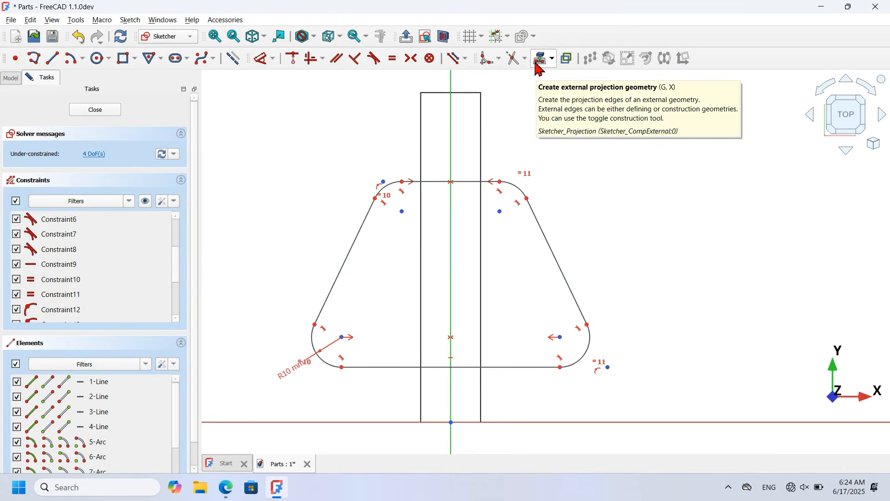
Step: Project the pad's top edge and set the upper-left corner 30 mm from the vertical axis
{"action": "left_click", "coordinate": [540, 59]}
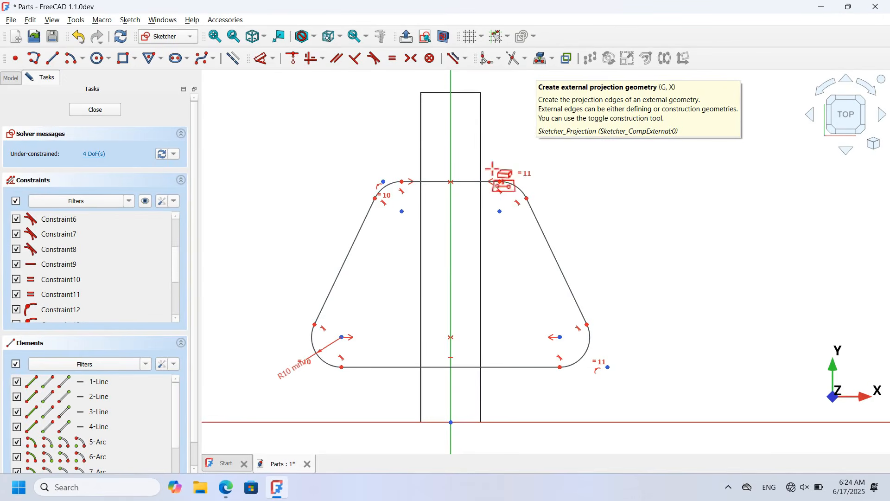
{"action": "left_click", "coordinate": [462, 93]}
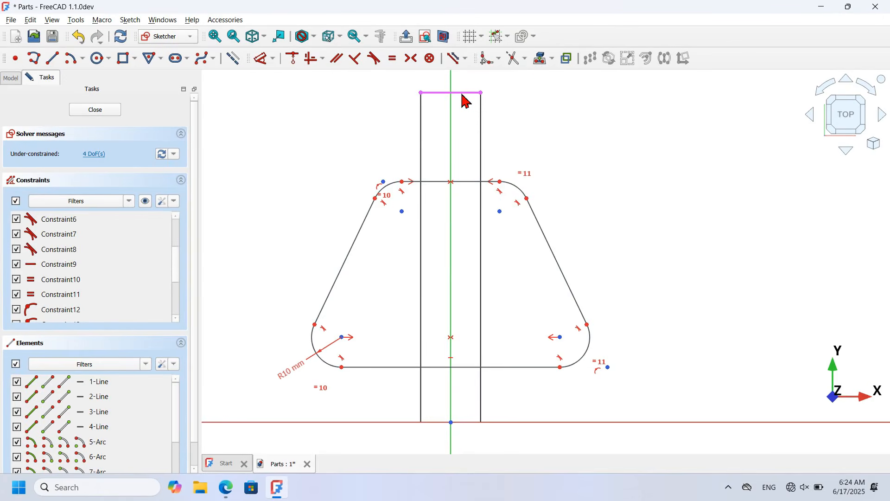
{"action": "left_click", "coordinate": [230, 60]}
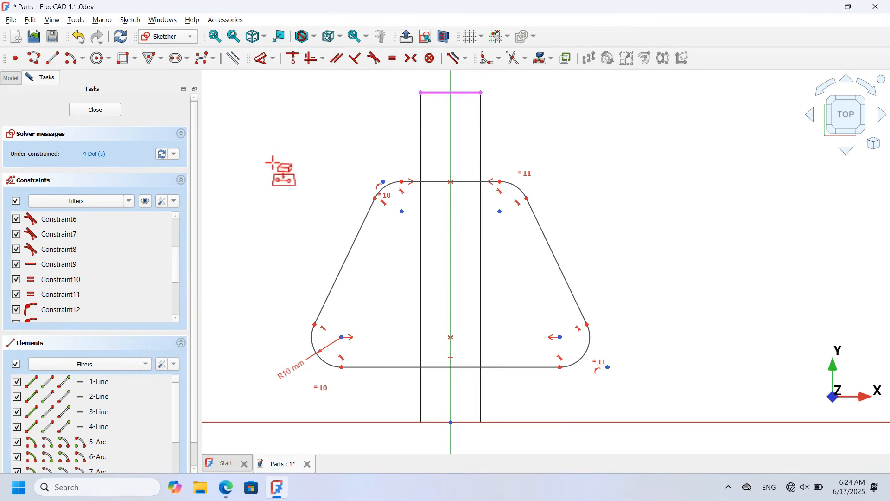
{"action": "left_click", "coordinate": [260, 59]}
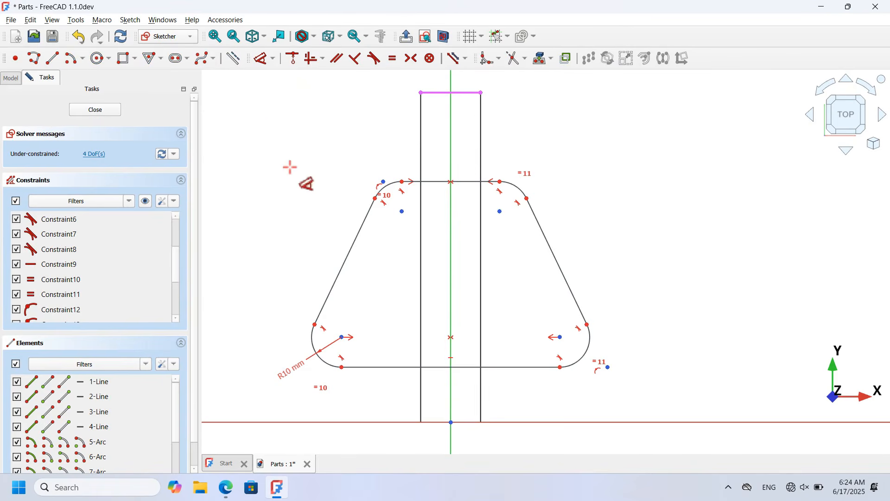
{"action": "left_click", "coordinate": [383, 181]}
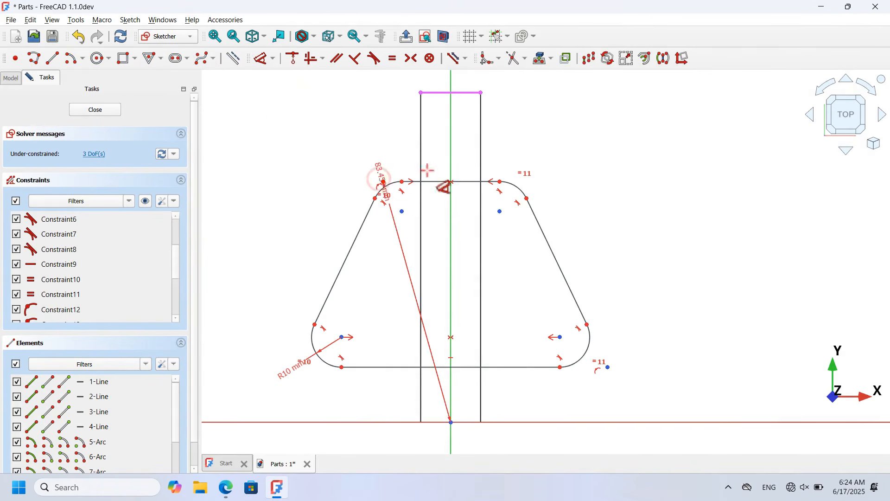
{"action": "left_click", "coordinate": [450, 145]}
{"action": "left_click", "coordinate": [541, 137]}
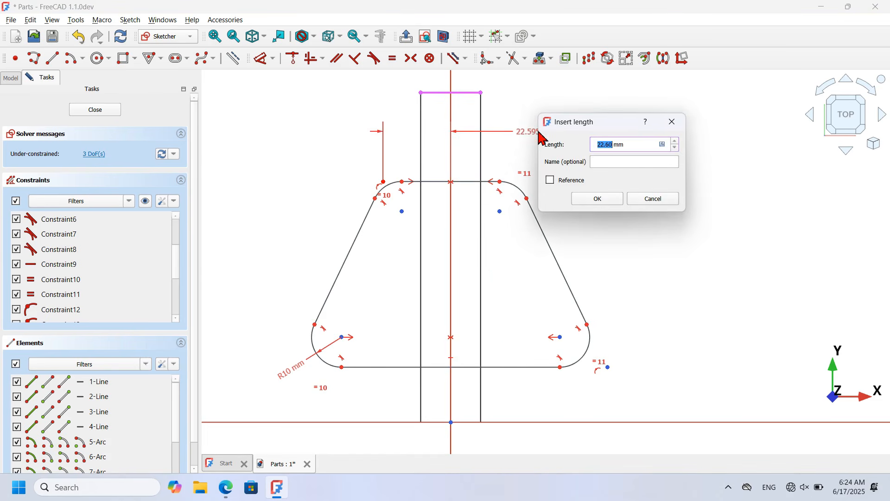
{"action": "type", "text": "30"}
{"action": "key", "text": "Return"}
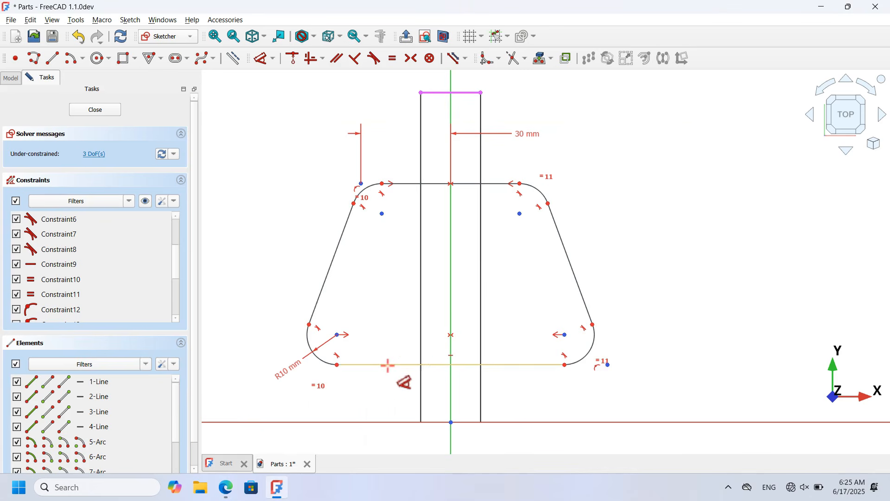
Step: Set the lower-right corner 37.5 mm from the vertical axis
{"action": "left_click", "coordinate": [608, 365]}
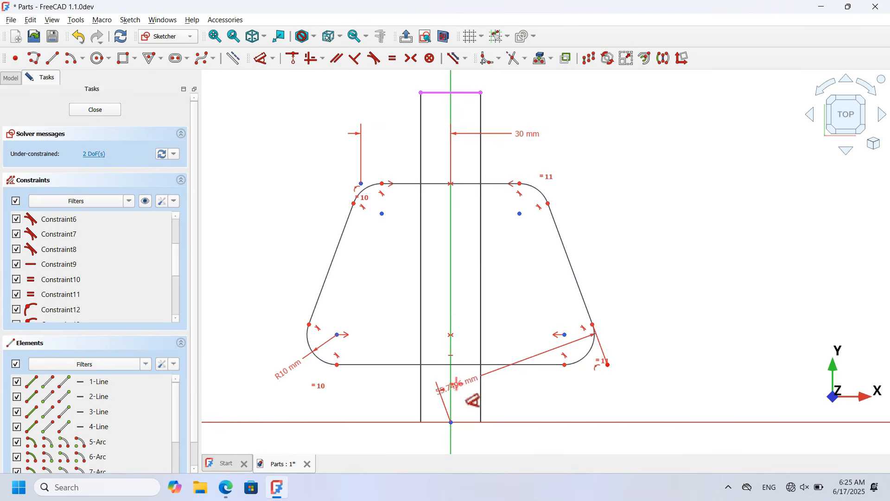
{"action": "left_click", "coordinate": [452, 383]}
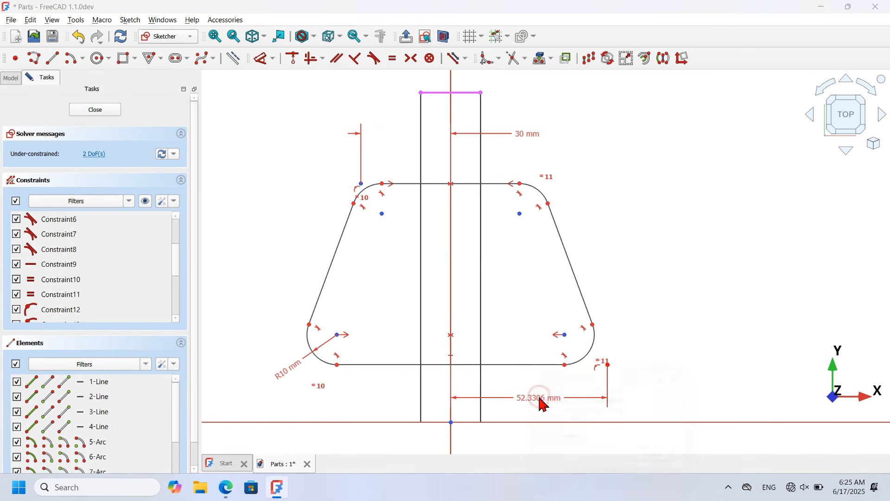
{"action": "left_click", "coordinate": [542, 404]}
{"action": "type", "text": "7.50"}
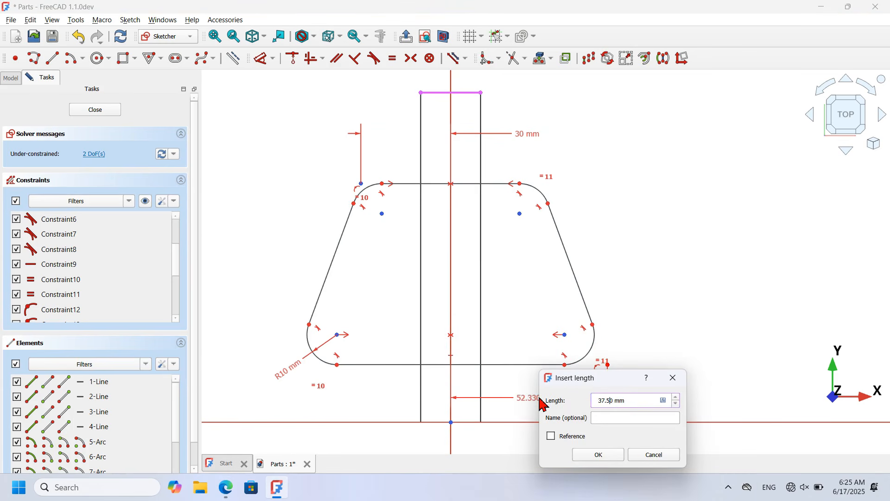
{"action": "key", "text": "Return"}
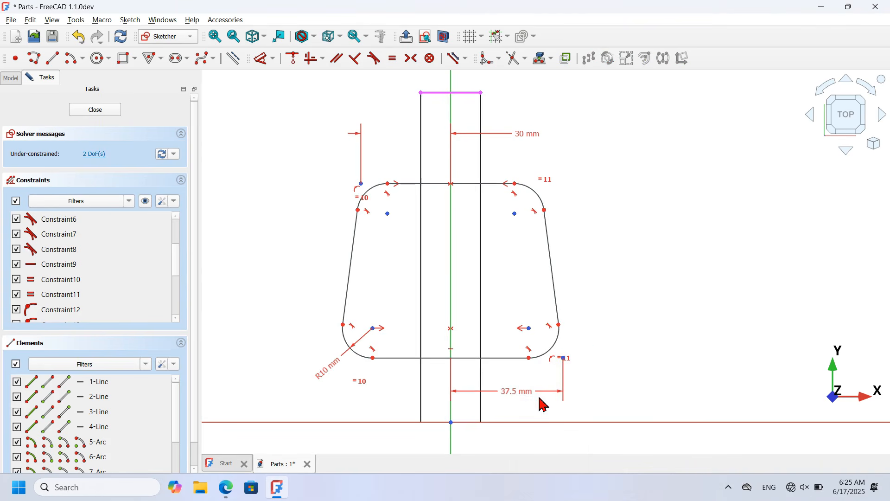
Step: Add 15 mm vertical offsets: pad edge to outline top, and outline bottom to X axis
{"action": "left_click", "coordinate": [441, 92]}
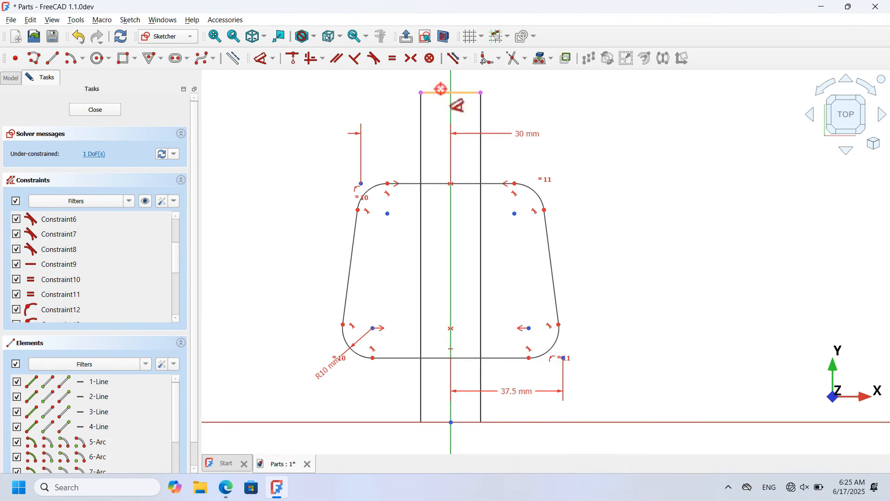
{"action": "left_click", "coordinate": [432, 182]}
{"action": "left_click", "coordinate": [296, 131]}
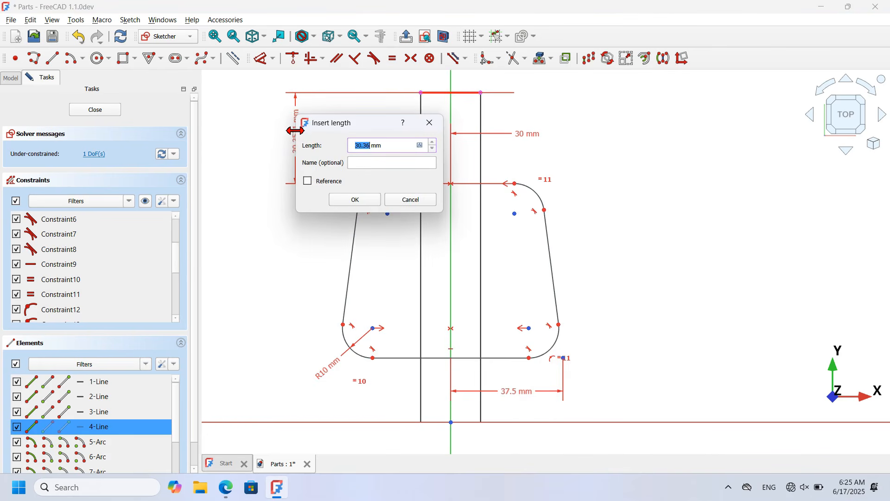
{"action": "type", "text": "22"}
{"action": "key", "text": "Return"}
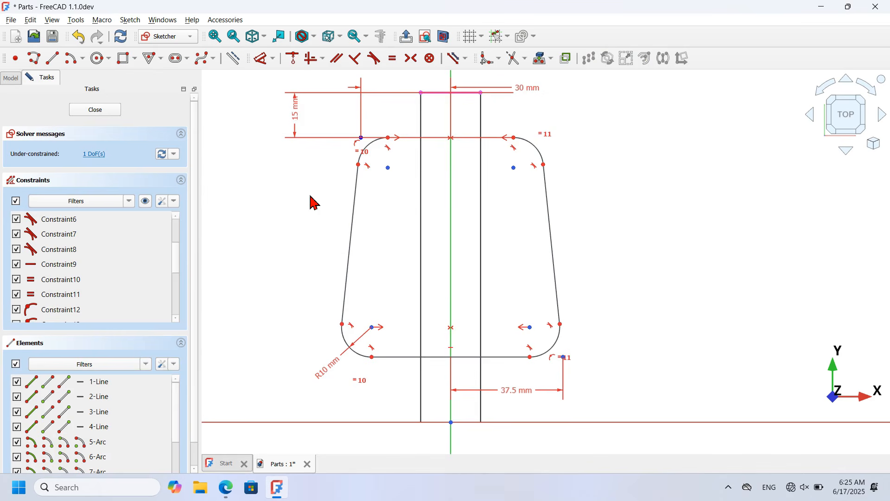
{"action": "left_click", "coordinate": [405, 357]}
{"action": "left_click", "coordinate": [399, 422]}
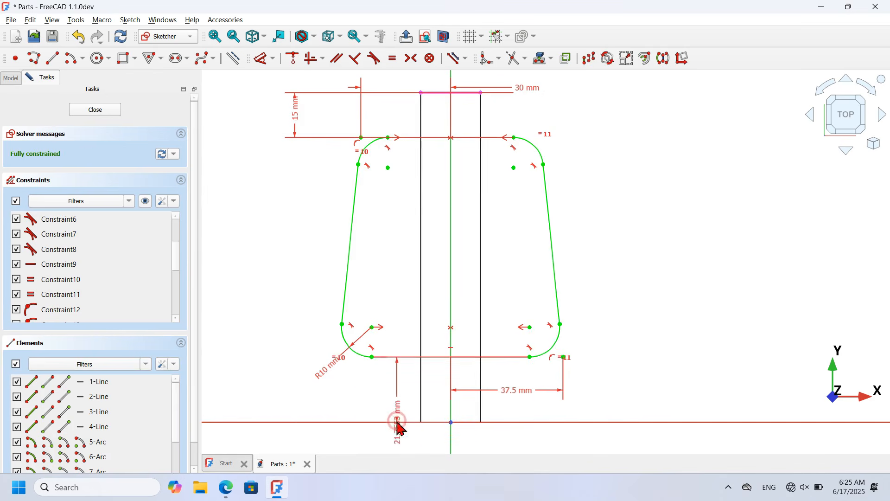
{"action": "left_click", "coordinate": [267, 311]}
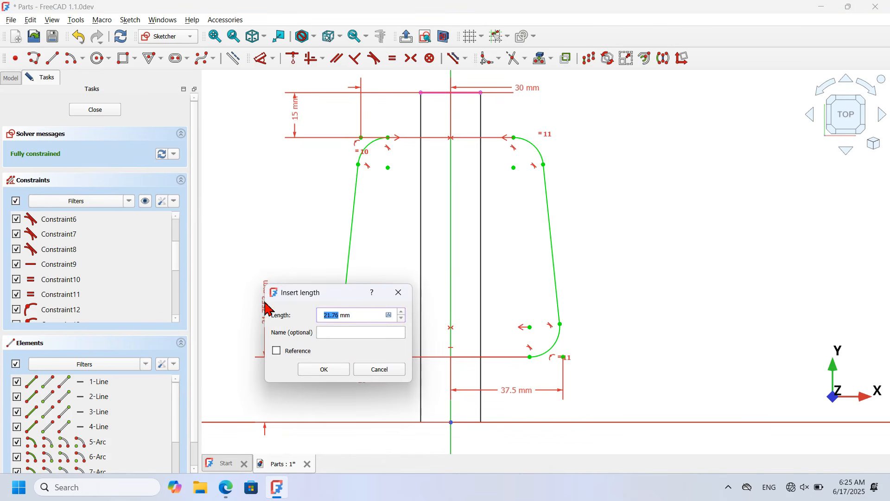
{"action": "key", "text": "Return"}
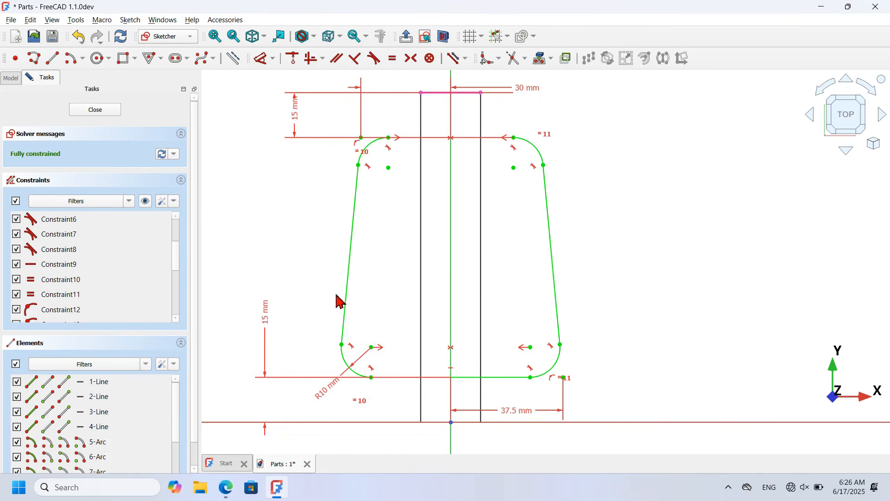
{"action": "left_click", "coordinate": [451, 302]}
Step: Close Sketch004 and pad it 3 mm thick
{"action": "left_click", "coordinate": [95, 111]}
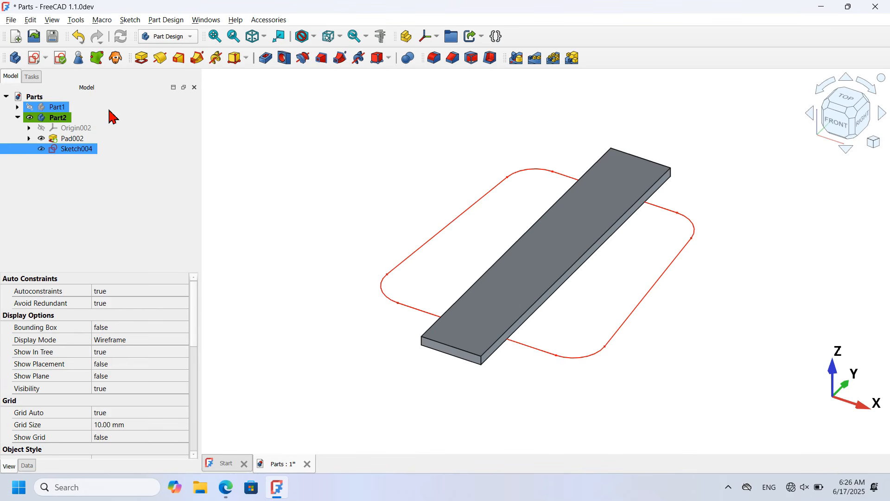
{"action": "left_click", "coordinate": [142, 58]}
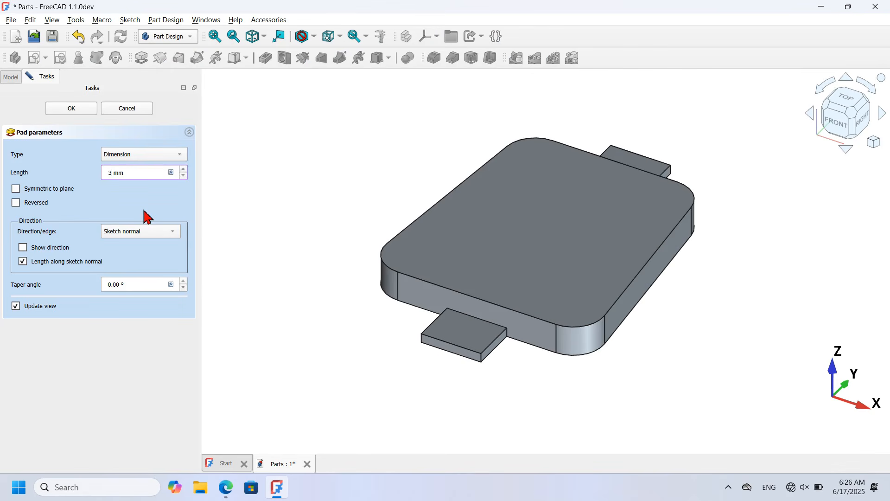
{"action": "key", "text": "Return"}
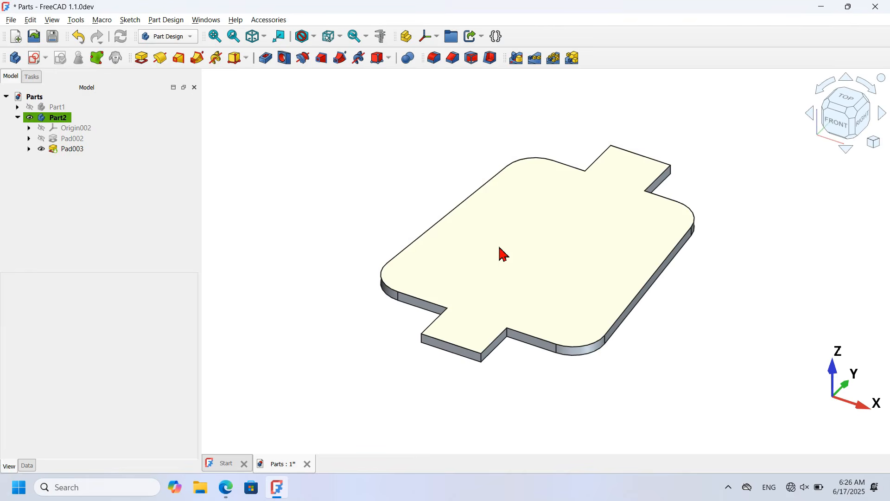
Step: Switch to Wireframe draw style and select the inner corner edges where the tabs meet the plate
{"action": "left_click", "coordinate": [315, 37]}
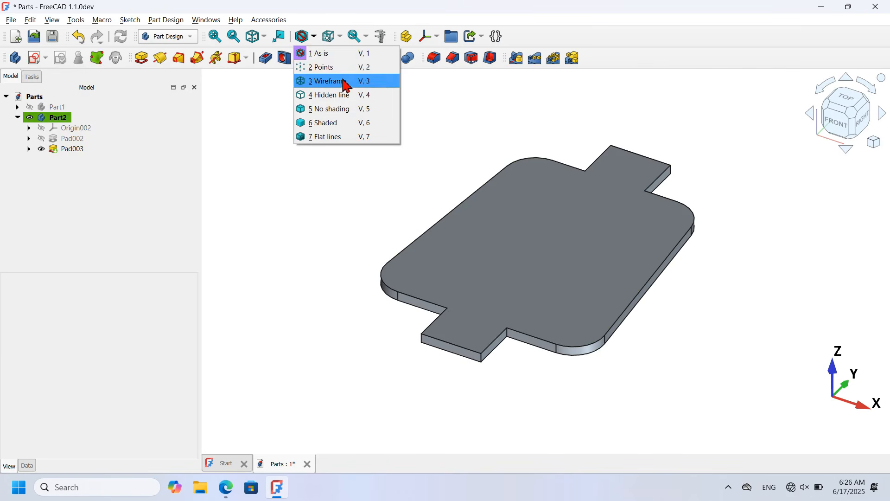
{"action": "left_click", "coordinate": [348, 90]}
{"action": "scroll", "coordinate": [576, 221], "scroll_direction": "up", "scroll_amount": 3}
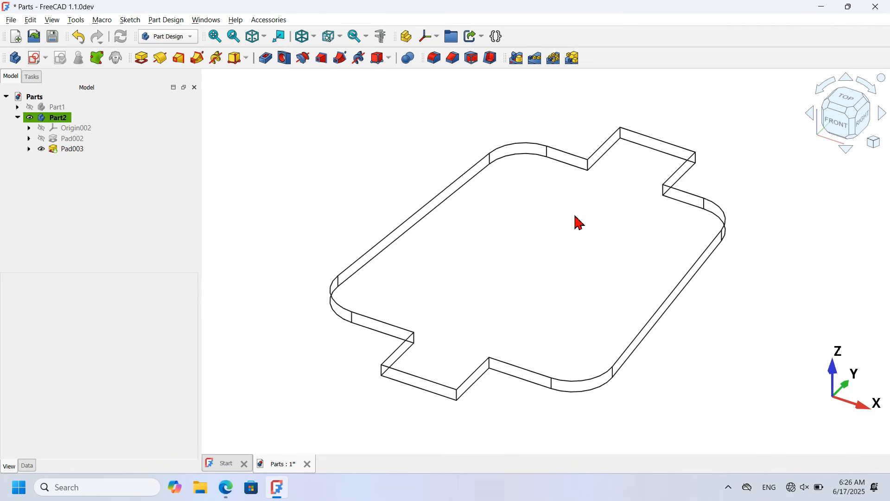
{"action": "left_click", "coordinate": [594, 164]}
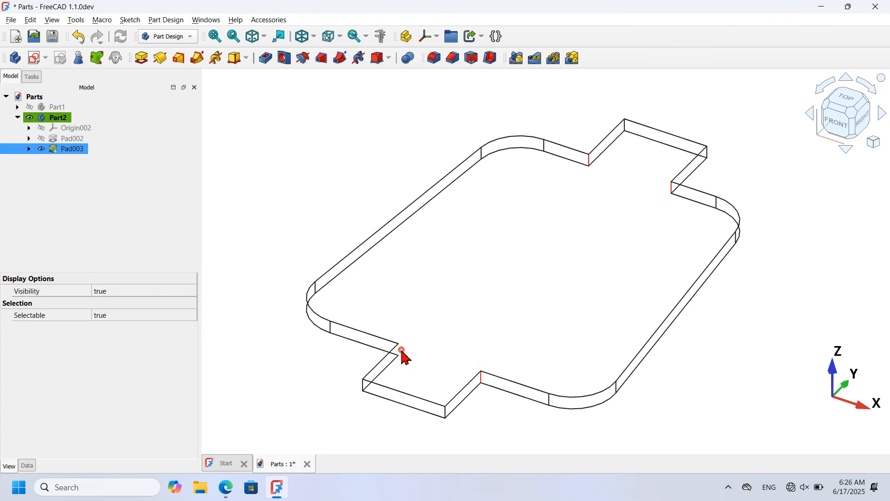
Step: Fillet the selected inner tab corner edges with a 5 mm radius
{"action": "left_click", "coordinate": [434, 58]}
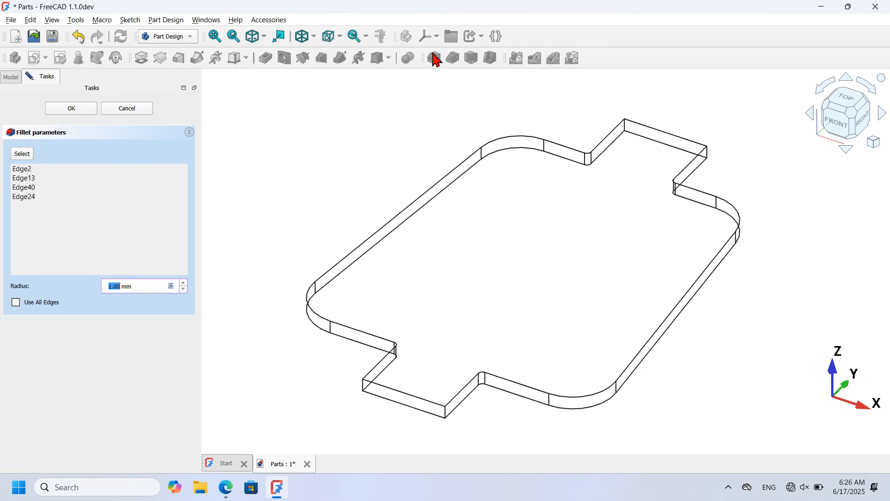
{"action": "type", "text": "5"}
{"action": "key", "text": "Return"}
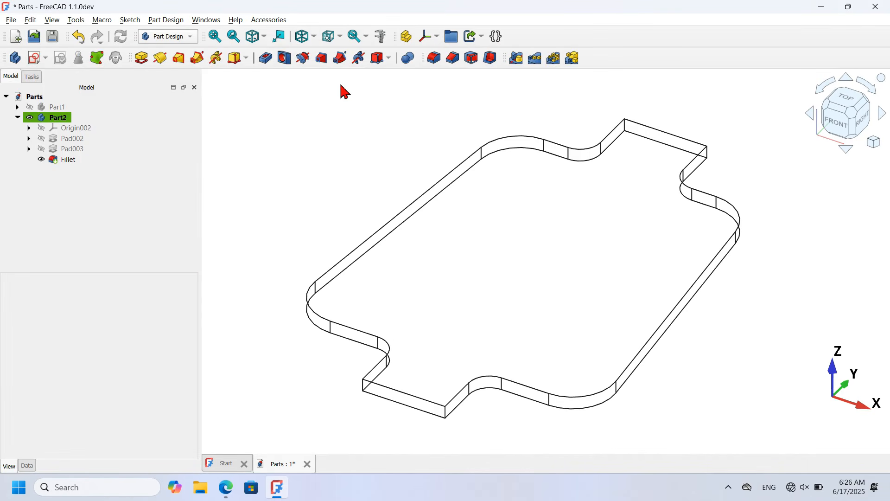
Step: Return to Flat lines display and start a new sketch on the plate's top face
{"action": "left_click", "coordinate": [315, 37]}
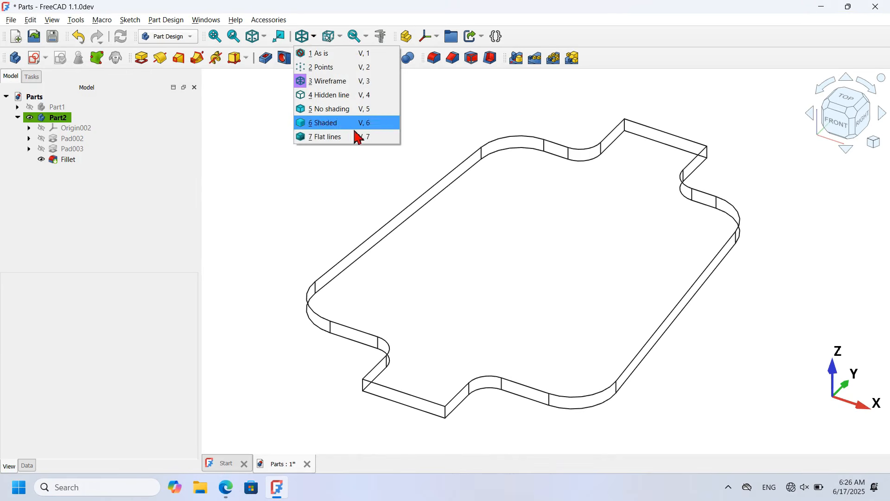
{"action": "left_click", "coordinate": [374, 137]}
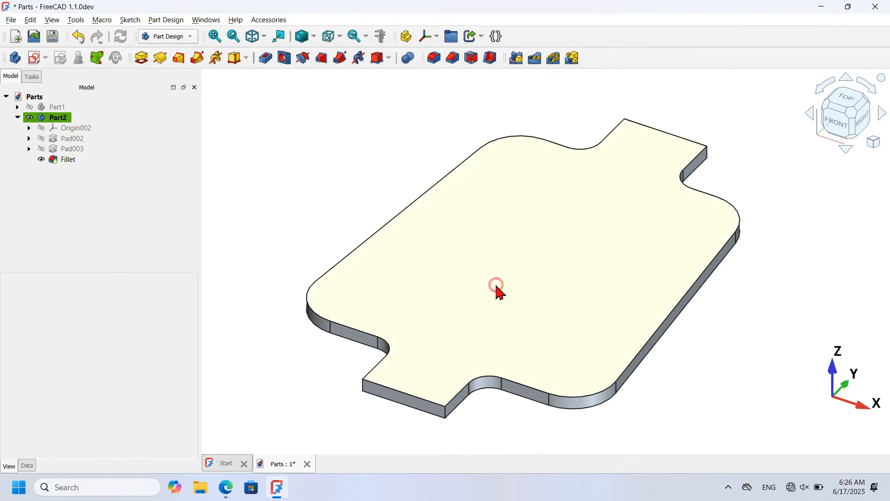
{"action": "left_click", "coordinate": [497, 287]}
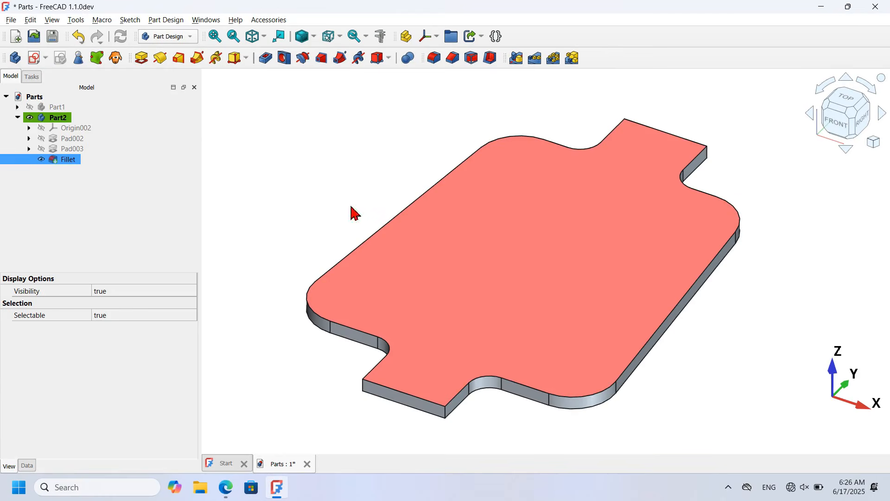
{"action": "left_click", "coordinate": [35, 59]}
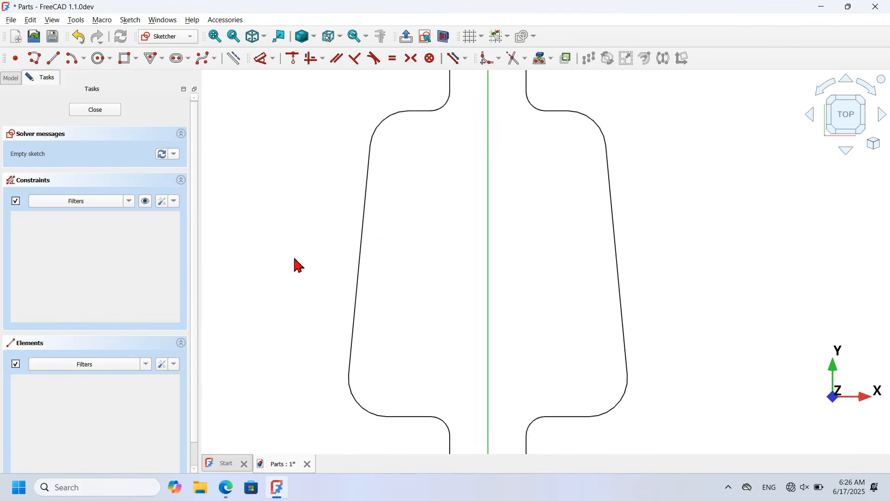
Step: Draw a centred rounded rectangle, 30 by 50 mm with 5 mm corner radius, on the vertical axis
{"action": "left_click", "coordinate": [137, 59]}
{"action": "left_click", "coordinate": [198, 88]}
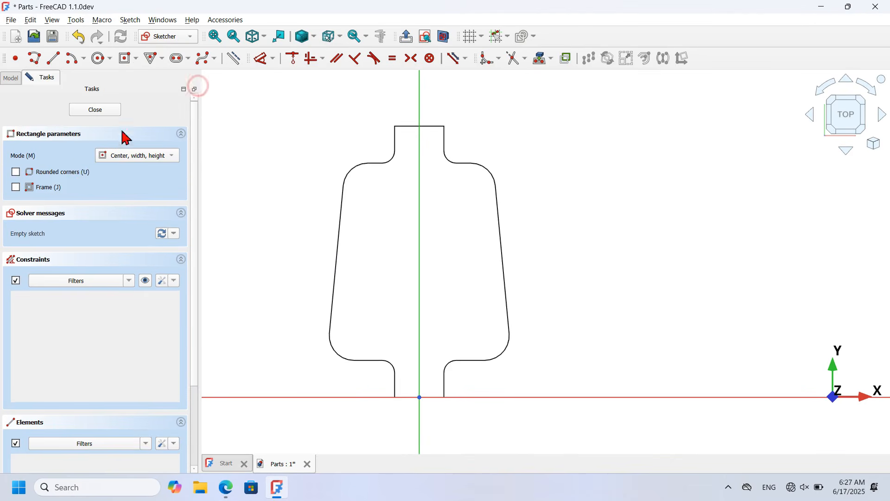
{"action": "left_click", "coordinate": [41, 172]}
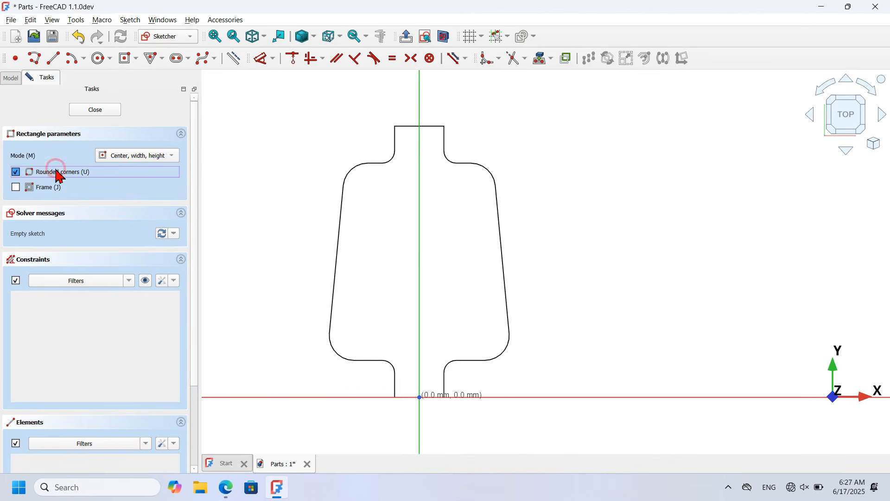
{"action": "left_click", "coordinate": [420, 244]}
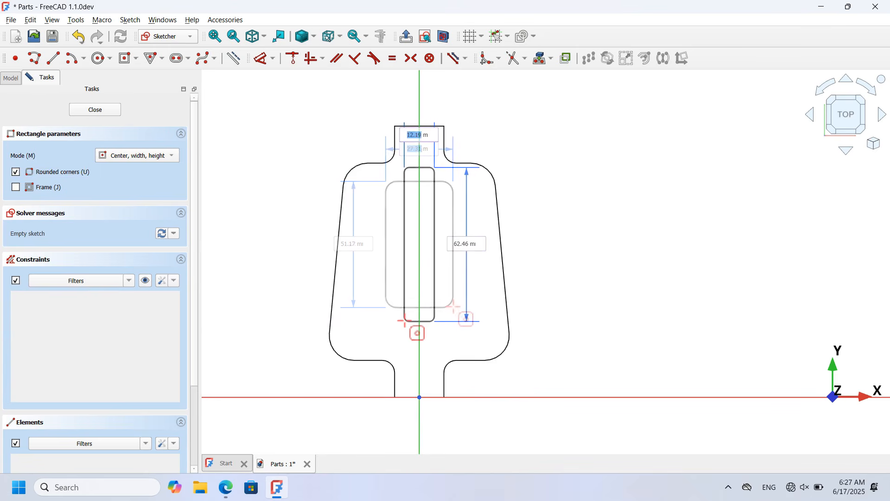
{"action": "type", "text": "30"}
{"action": "key", "text": "Tab"}
{"action": "type", "text": "5"}
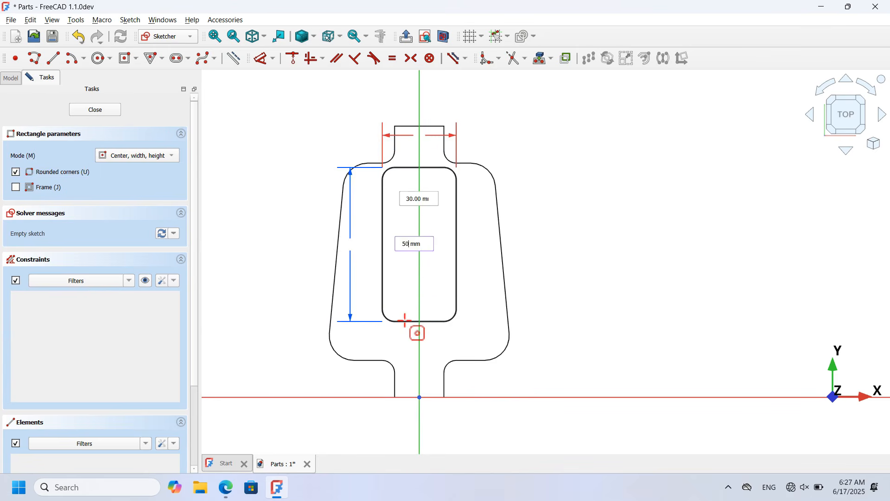
{"action": "type", "text": "0"}
{"action": "key", "text": "Tab"}
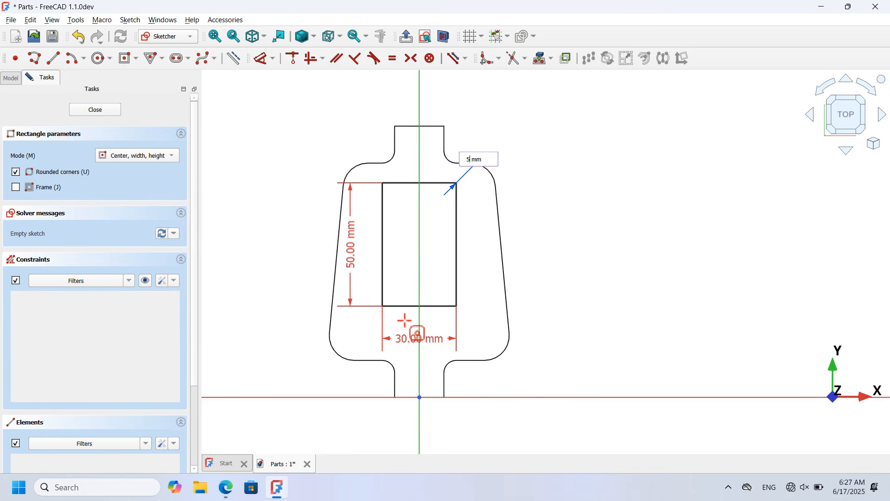
{"action": "key", "text": "Return"}
{"action": "scroll", "coordinate": [412, 229], "scroll_direction": "up", "scroll_amount": 2}
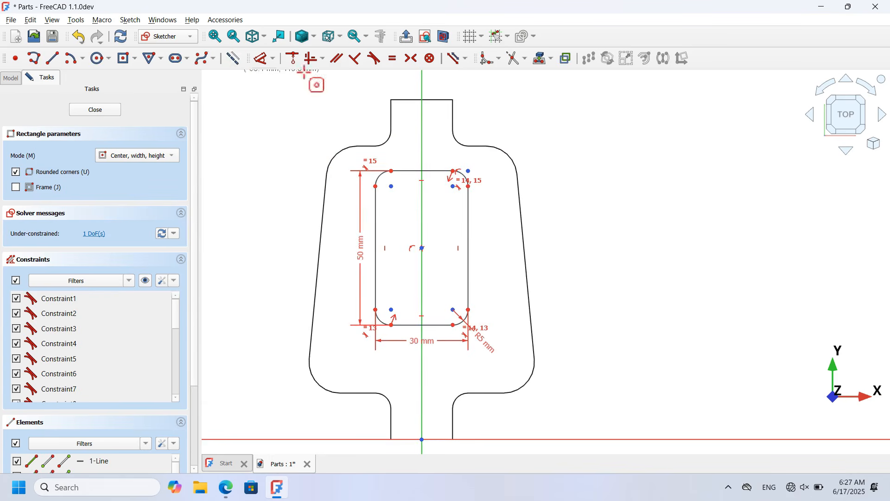
Step: Project the shoulder edge and set a 15 mm distance from it to the rectangle's top edge
{"action": "left_click", "coordinate": [540, 62]}
{"action": "left_click", "coordinate": [367, 146]}
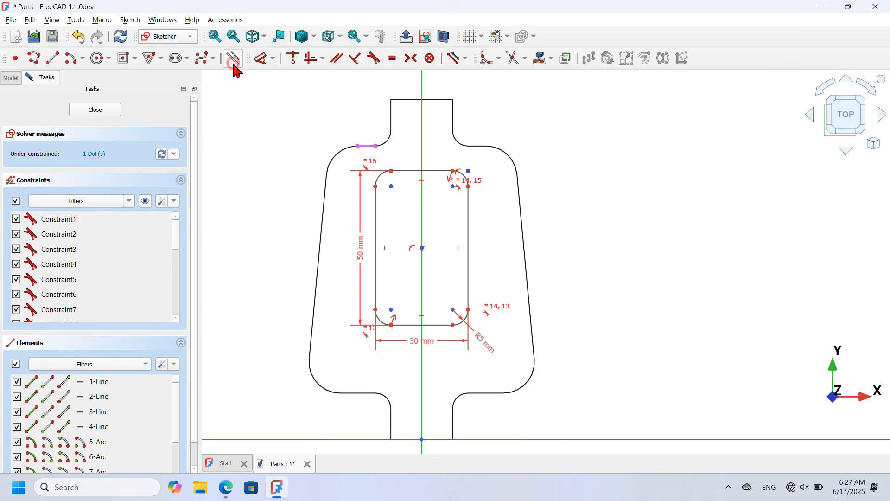
{"action": "left_click", "coordinate": [260, 60]}
{"action": "left_click", "coordinate": [367, 145]}
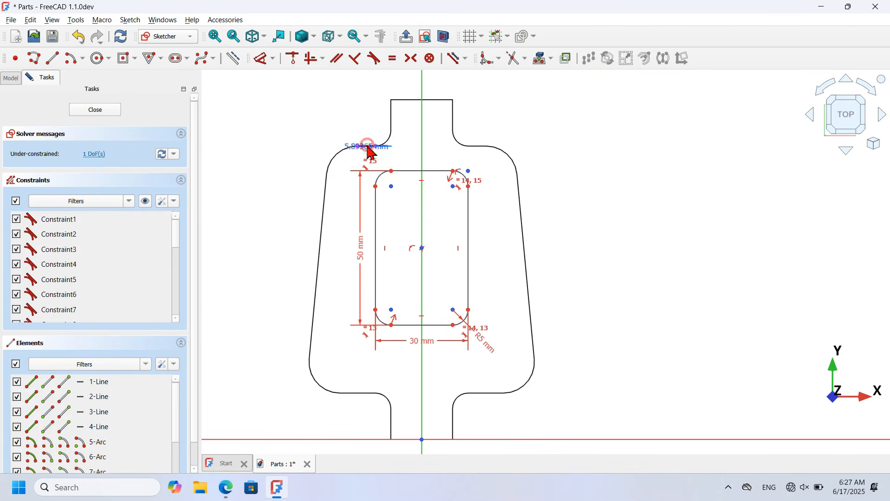
{"action": "left_click", "coordinate": [407, 170]}
{"action": "left_click", "coordinate": [266, 112]}
{"action": "type", "text": "15"}
{"action": "key", "text": "Return"}
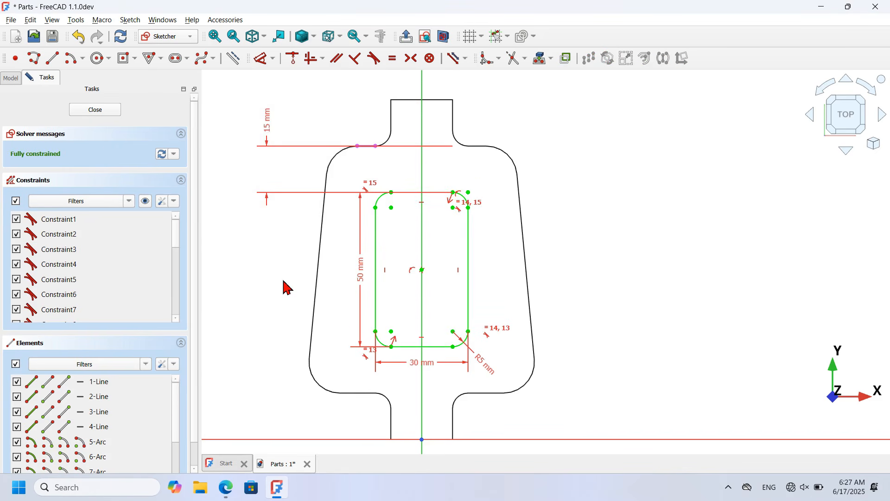
Step: Close the sketch and pocket the rounded rectangle out of the plate
{"action": "left_click", "coordinate": [94, 112]}
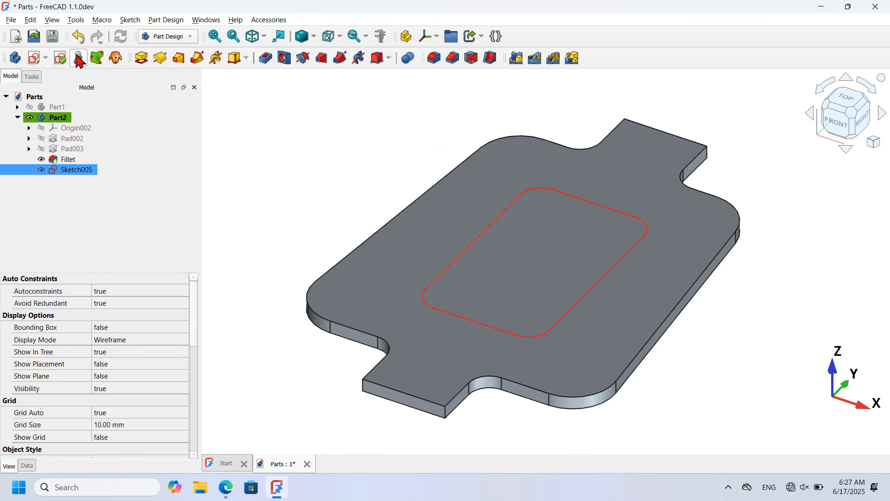
{"action": "left_click", "coordinate": [263, 58]}
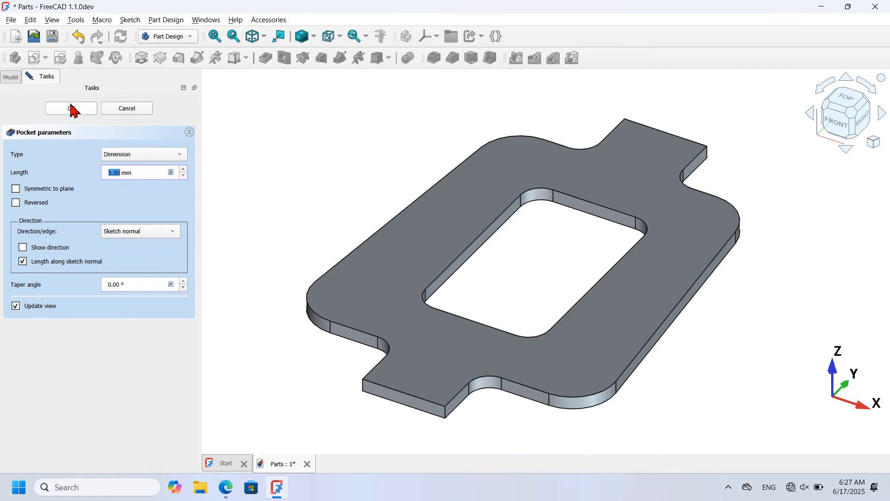
{"action": "left_click", "coordinate": [71, 109]}
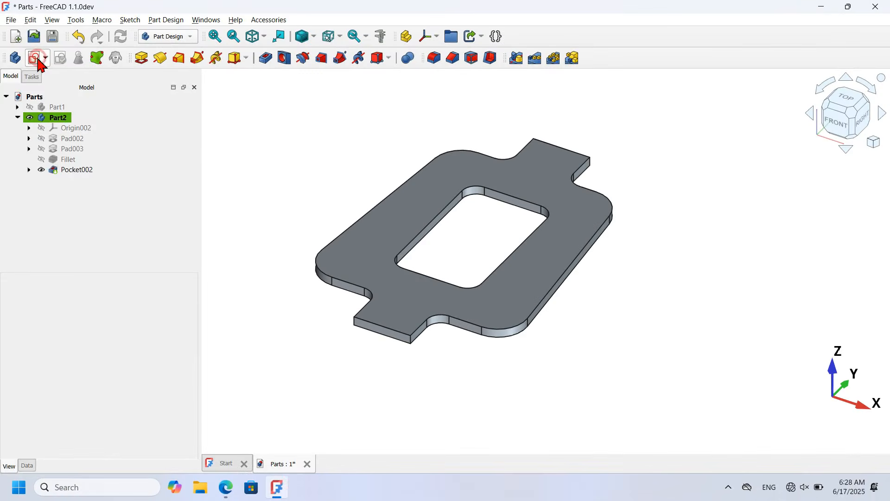
{"action": "left_click", "coordinate": [35, 58]}
Step: Attach the sketch to the YZ plane and draw concentric 15 mm and 10 mm circles
{"action": "left_click", "coordinate": [421, 246]}
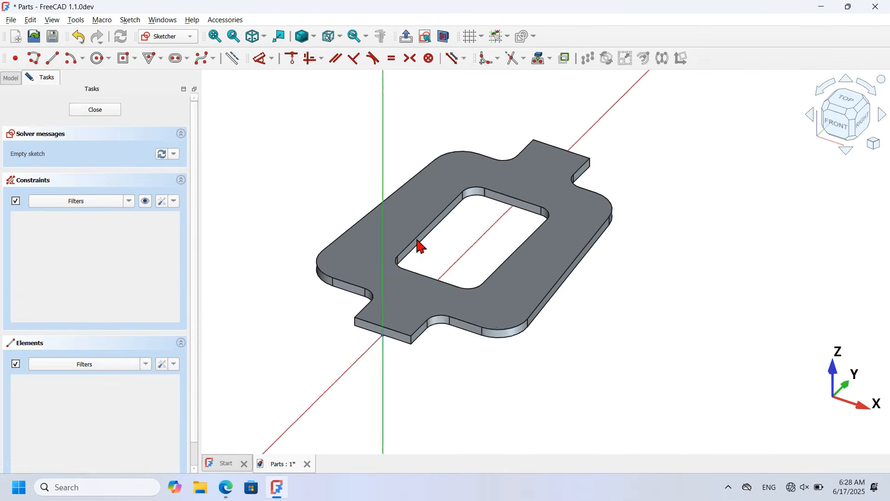
{"action": "scroll", "coordinate": [340, 232], "scroll_direction": "up", "scroll_amount": 3}
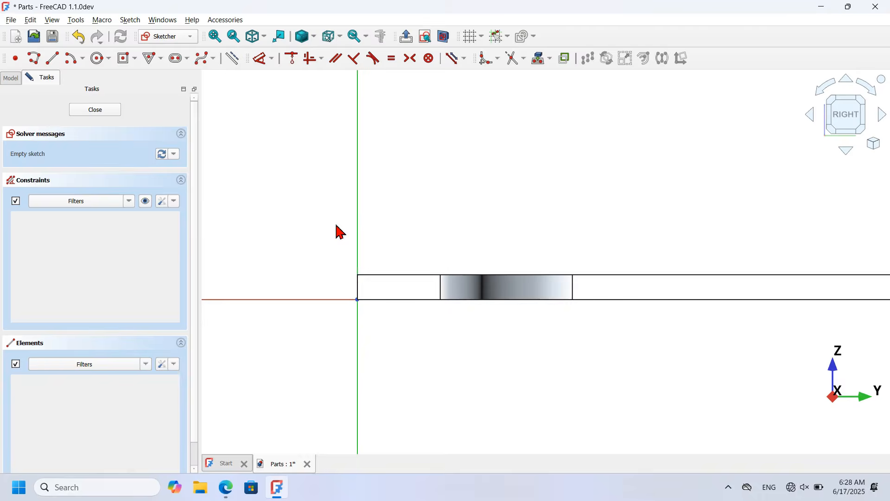
{"action": "left_click", "coordinate": [443, 37]}
{"action": "scroll", "coordinate": [379, 219], "scroll_direction": "up", "scroll_amount": 2}
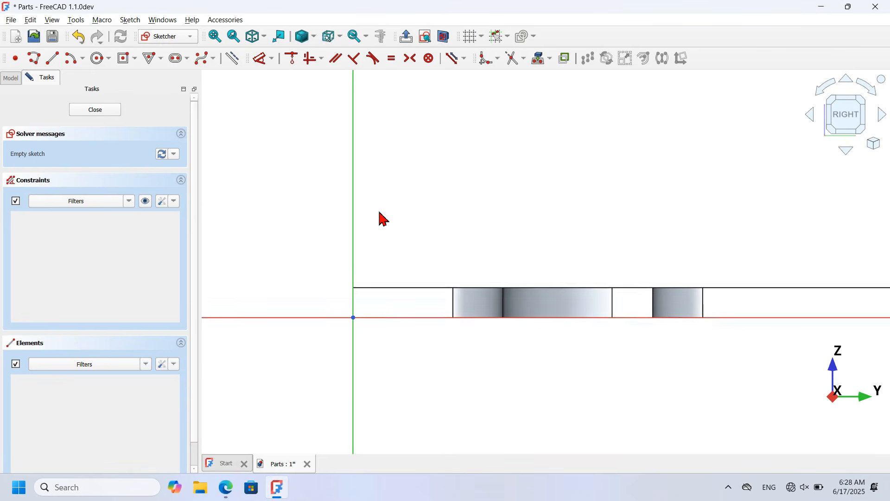
{"action": "left_click", "coordinate": [99, 64]}
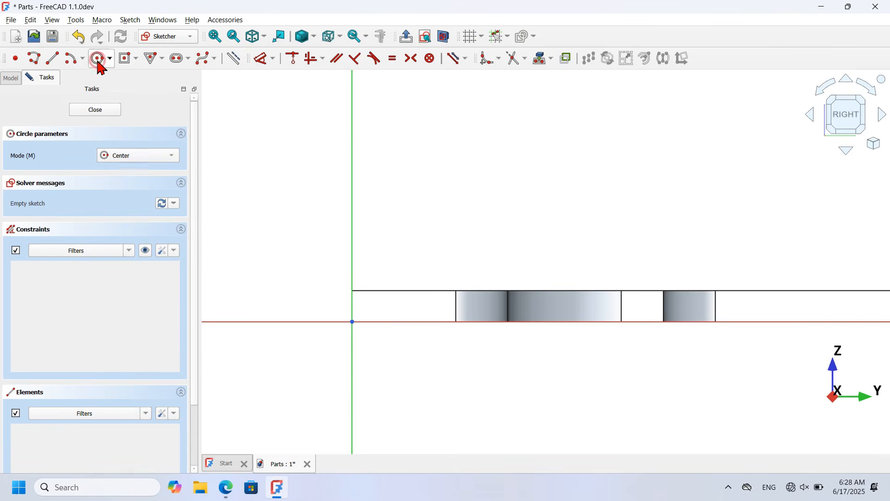
{"action": "left_click", "coordinate": [352, 168]}
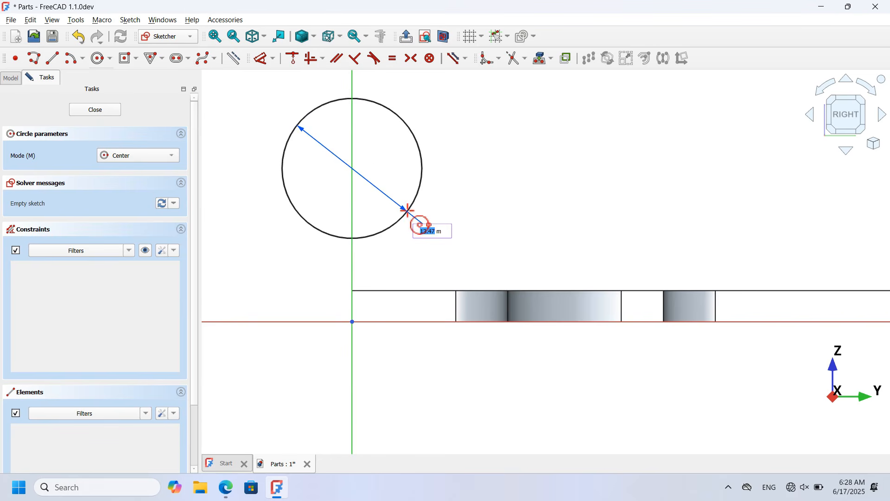
{"action": "type", "text": "15"}
{"action": "key", "text": "Return"}
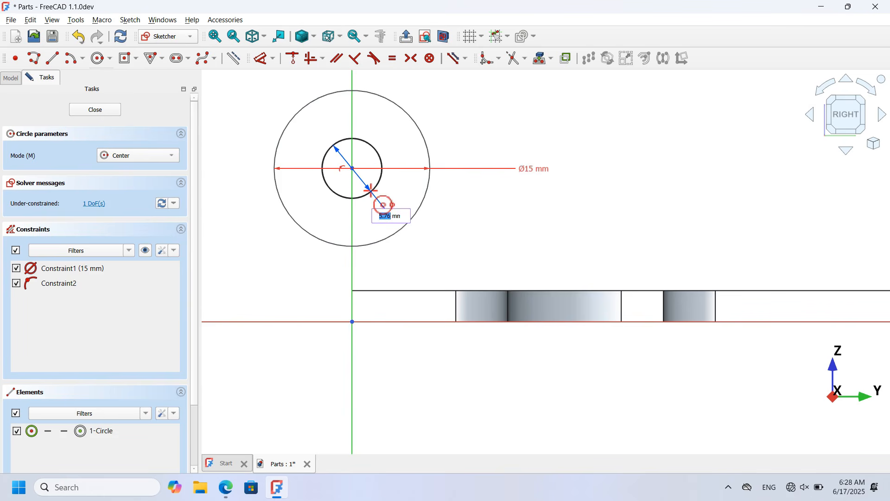
{"action": "key", "text": "Return"}
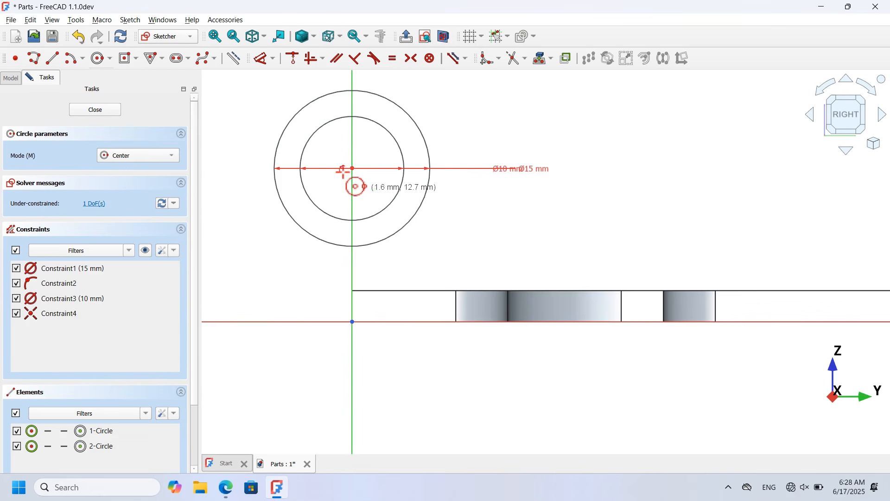
Step: Constrain the outer circle to pass through the origin and close the sketch
{"action": "left_click", "coordinate": [296, 60]}
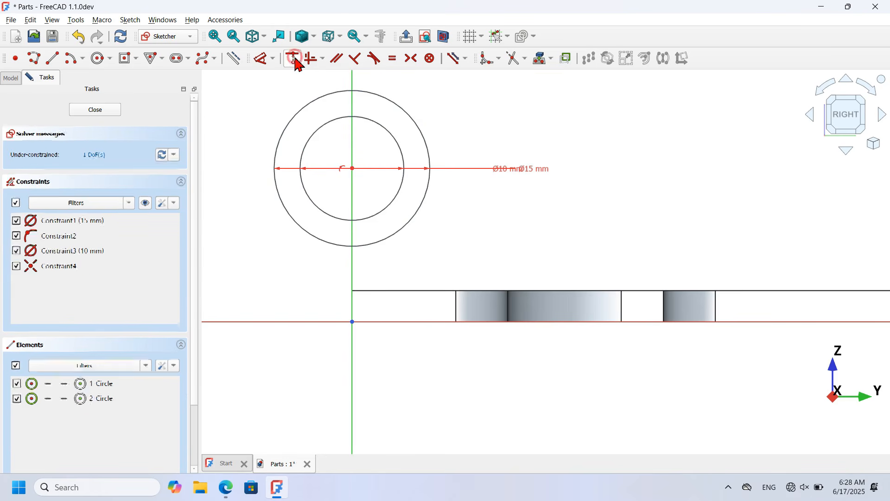
{"action": "left_click", "coordinate": [379, 239]}
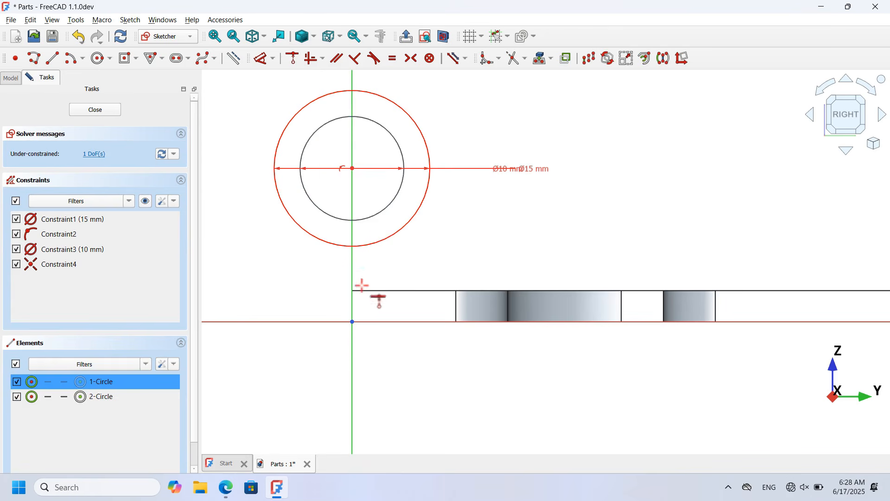
{"action": "left_click", "coordinate": [354, 320]}
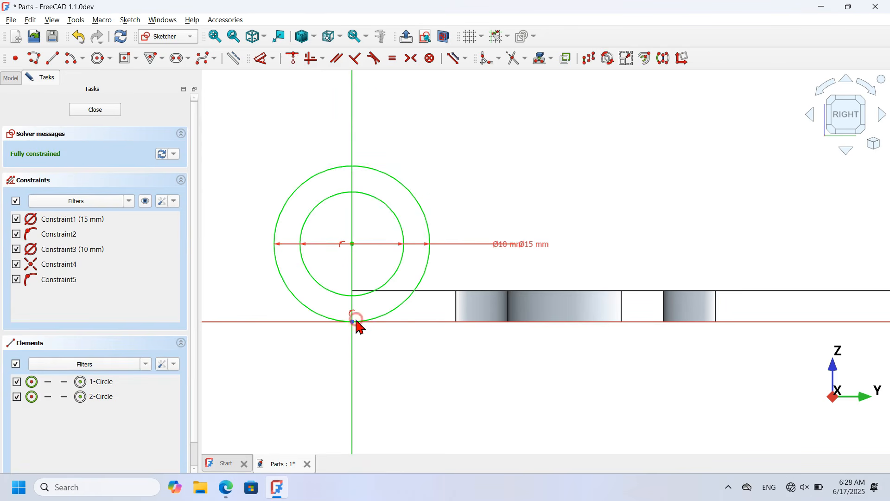
{"action": "left_click", "coordinate": [97, 111]}
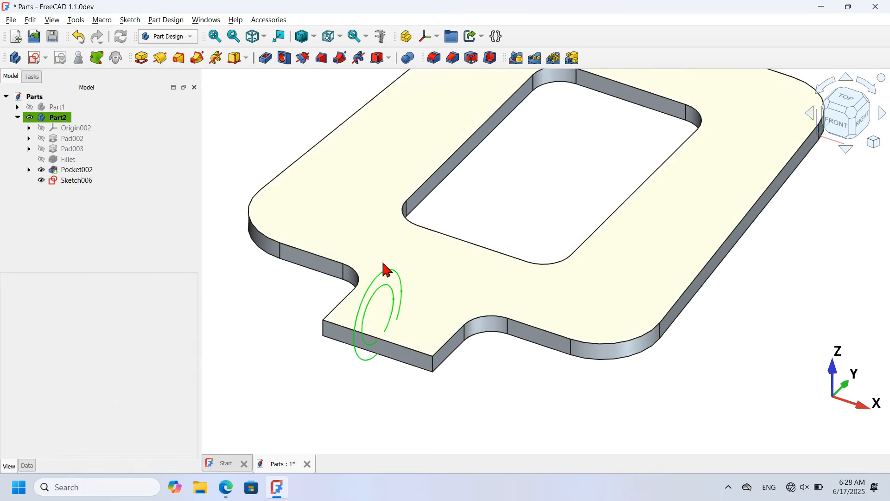
Step: Pad Sketch006 20 mm symmetric to its plane into a cylindrical boss
{"action": "left_click", "coordinate": [389, 276]}
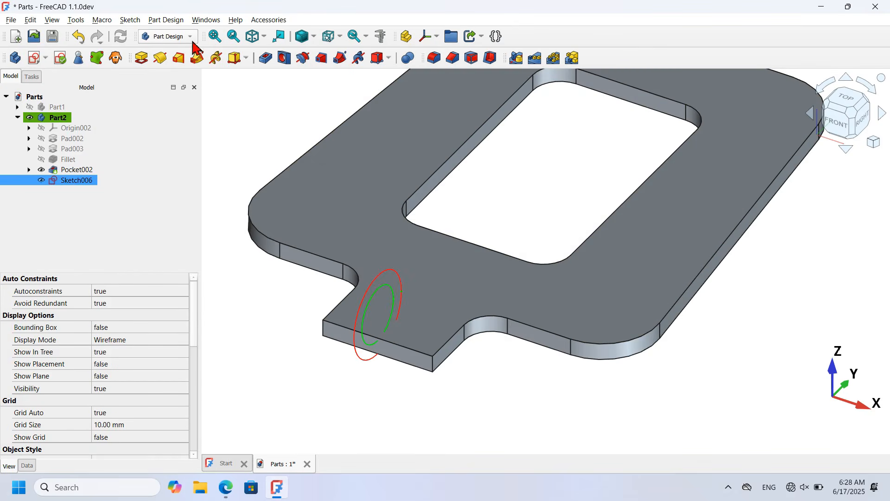
{"action": "left_click", "coordinate": [141, 58]}
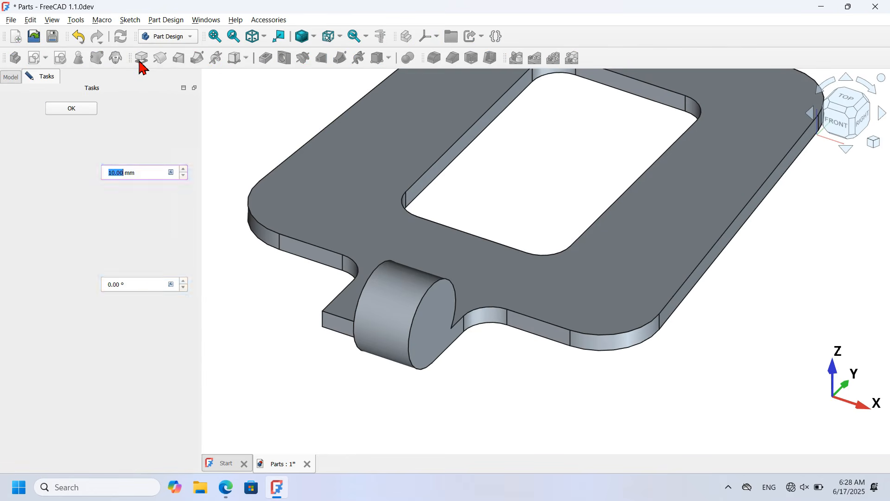
{"action": "left_click", "coordinate": [40, 189]}
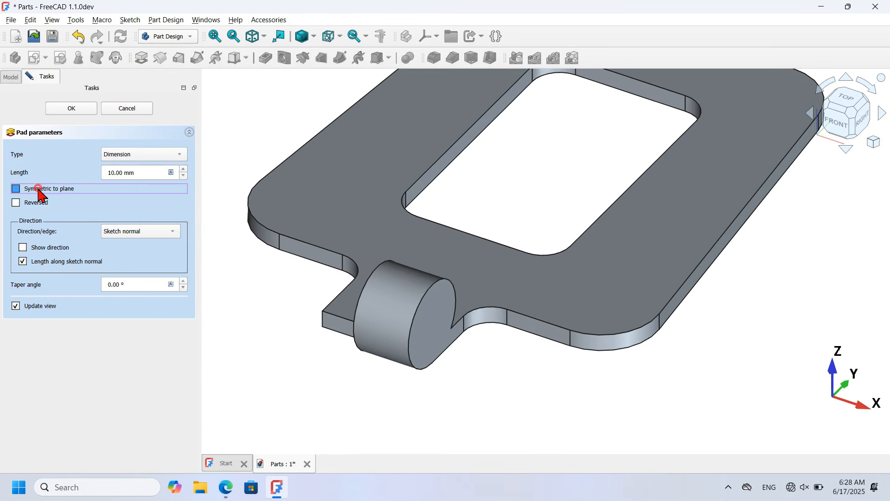
{"action": "left_click_drag", "start_coordinate": [147, 174], "coordinate": [65, 179]}
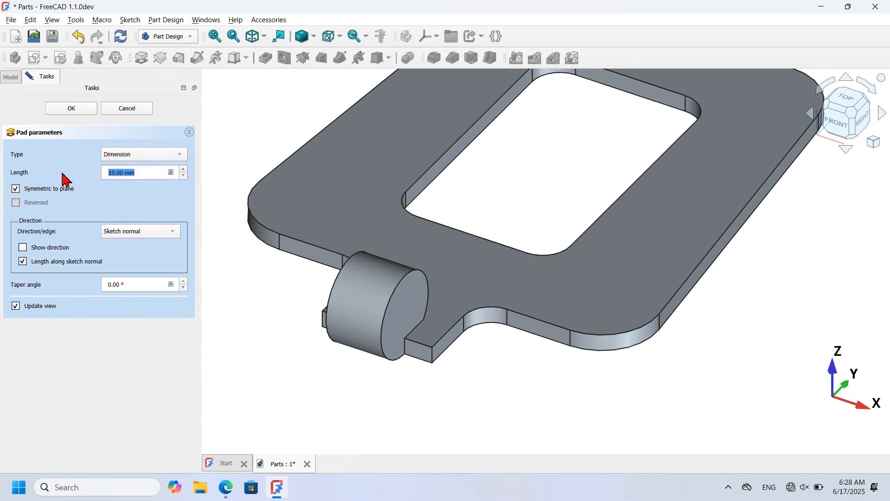
{"action": "key", "text": "Return"}
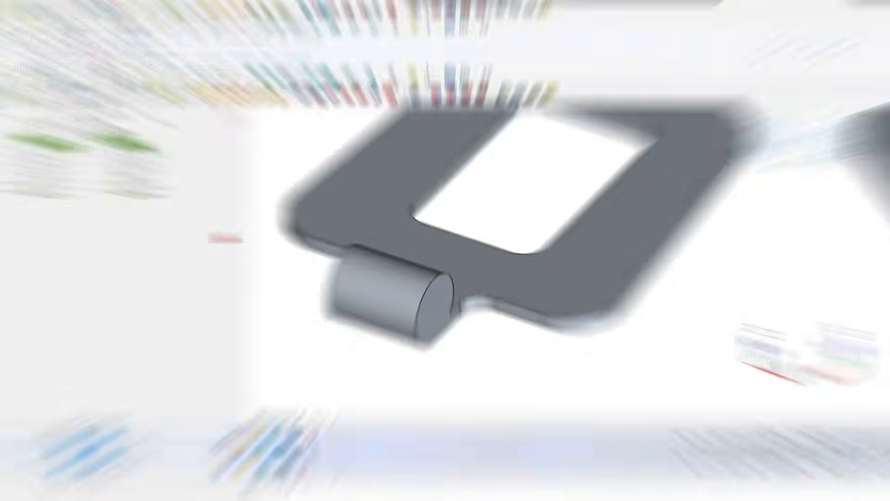
Step: Show Sketch006 again and pocket it Through all, symmetric to plane, to hollow the boss
{"action": "left_click", "coordinate": [52, 182]}
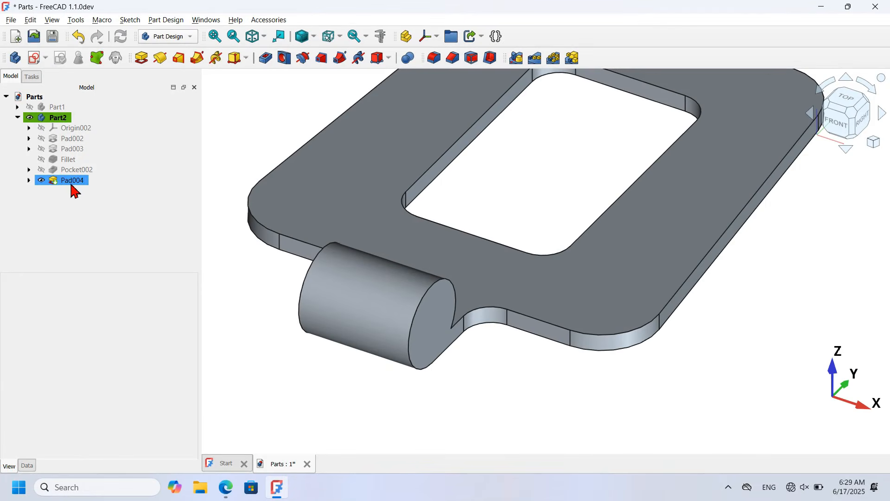
{"action": "left_click", "coordinate": [29, 180]}
{"action": "left_click_drag", "start_coordinate": [93, 208], "coordinate": [75, 187]}
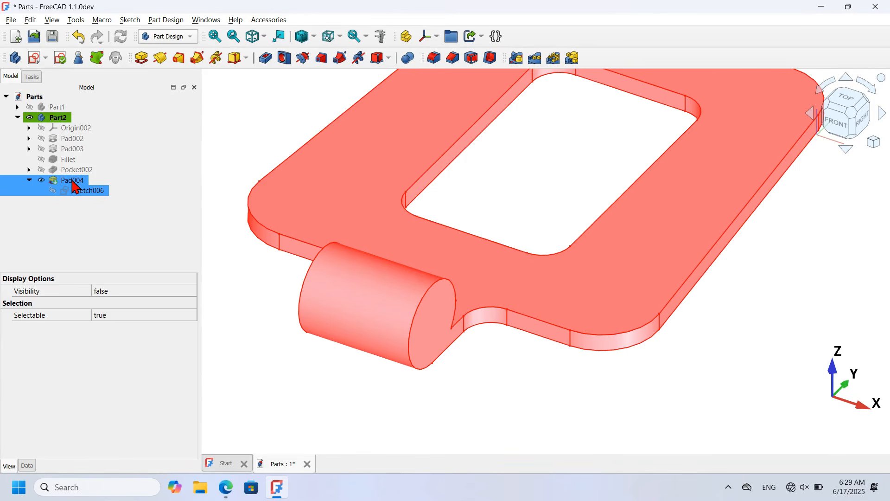
{"action": "key", "text": "space"}
{"action": "left_click", "coordinate": [378, 215]}
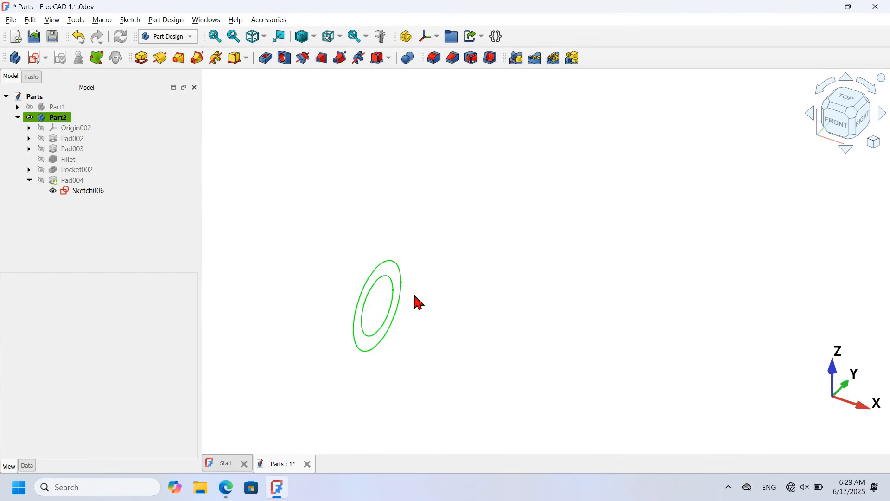
{"action": "left_click", "coordinate": [391, 281]}
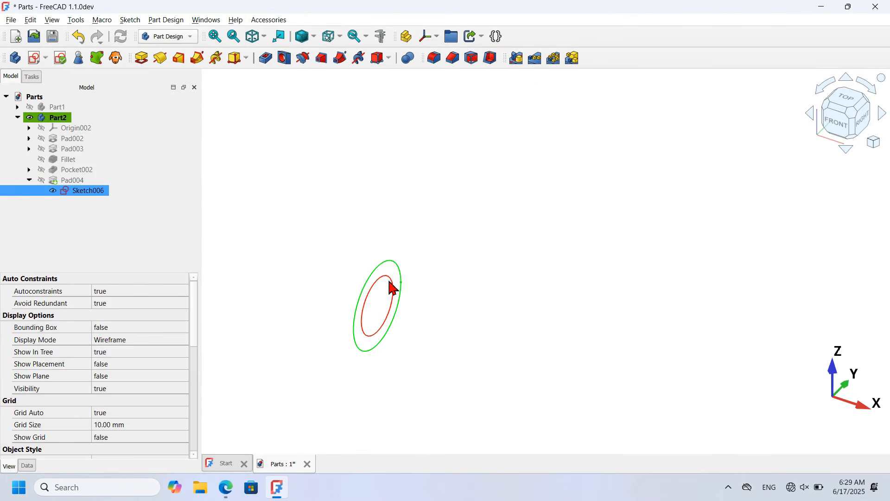
{"action": "left_click", "coordinate": [265, 58]}
{"action": "left_click", "coordinate": [123, 155]}
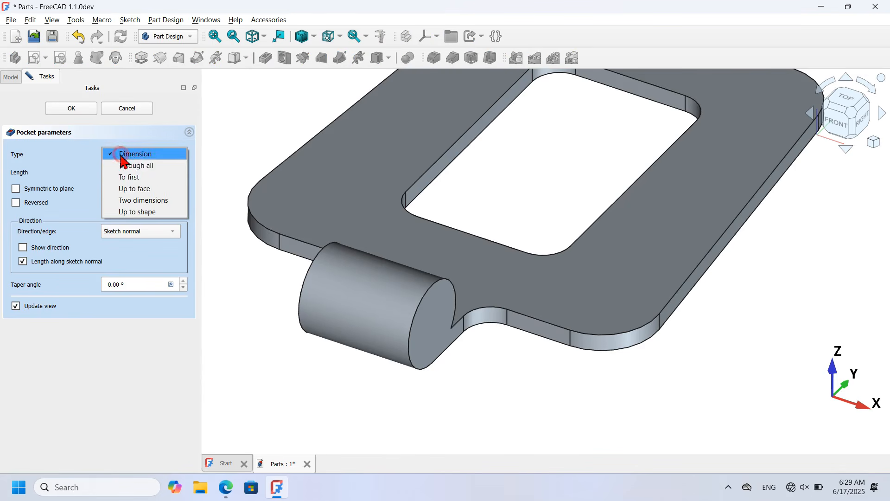
{"action": "left_click", "coordinate": [149, 166]}
{"action": "left_click", "coordinate": [62, 191]}
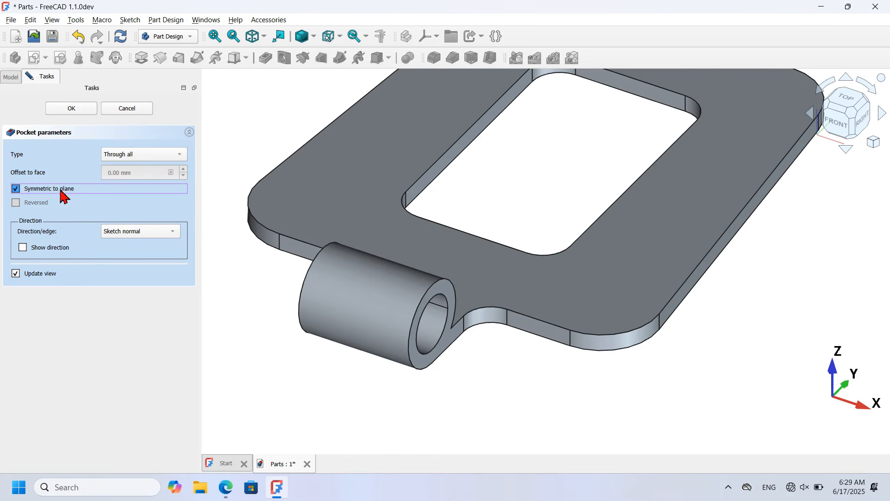
{"action": "left_click", "coordinate": [83, 108]}
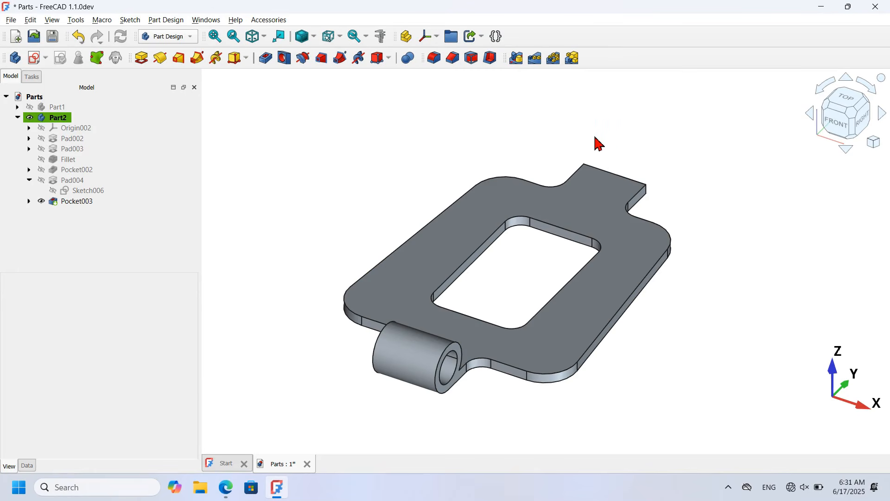
Step: Linear-pattern Pad004 and Pocket003 along the horizontal axis, 110 mm length with 2 occurrences
{"action": "left_click", "coordinate": [84, 184]}
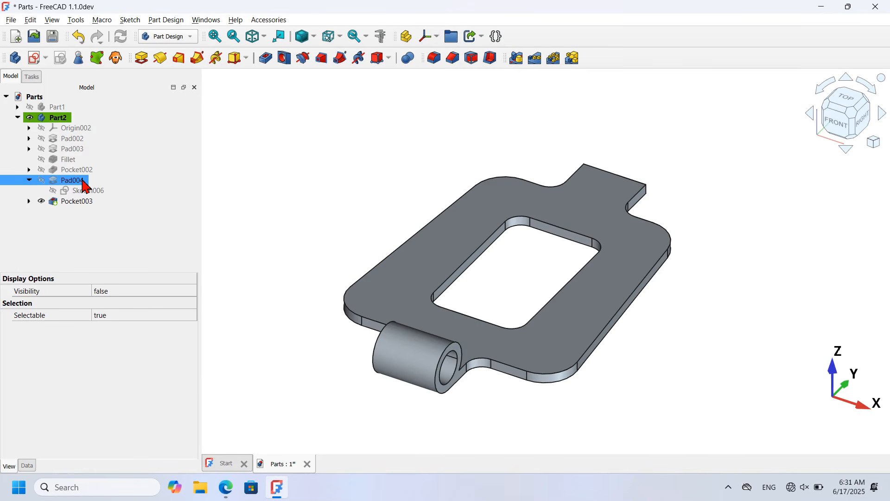
{"action": "left_click", "coordinate": [74, 202], "text": "ctrl"}
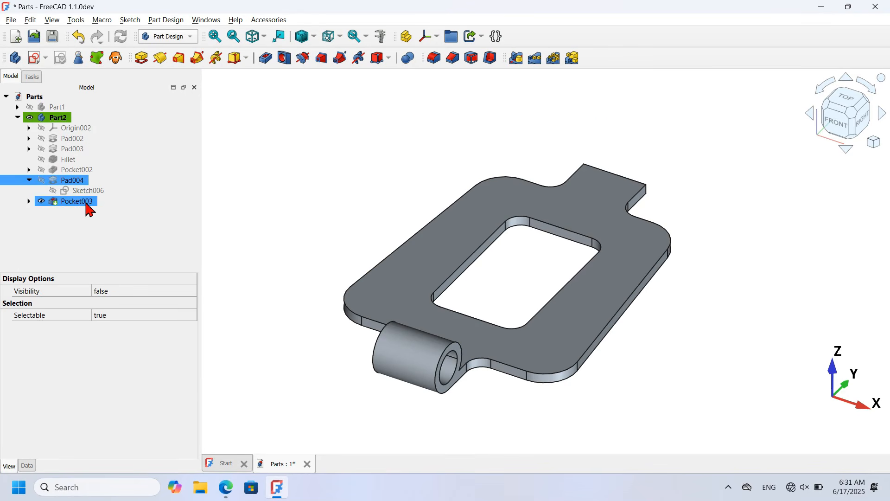
{"action": "left_click", "coordinate": [87, 202]}
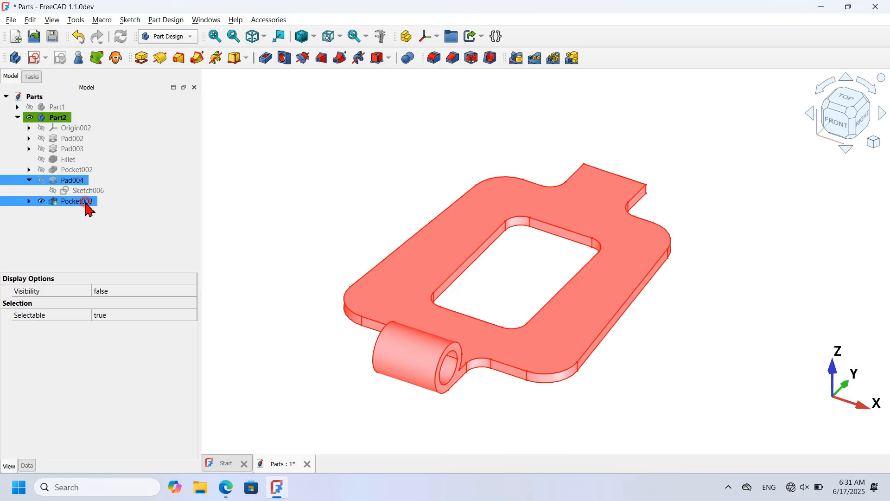
{"action": "left_click", "coordinate": [537, 59]}
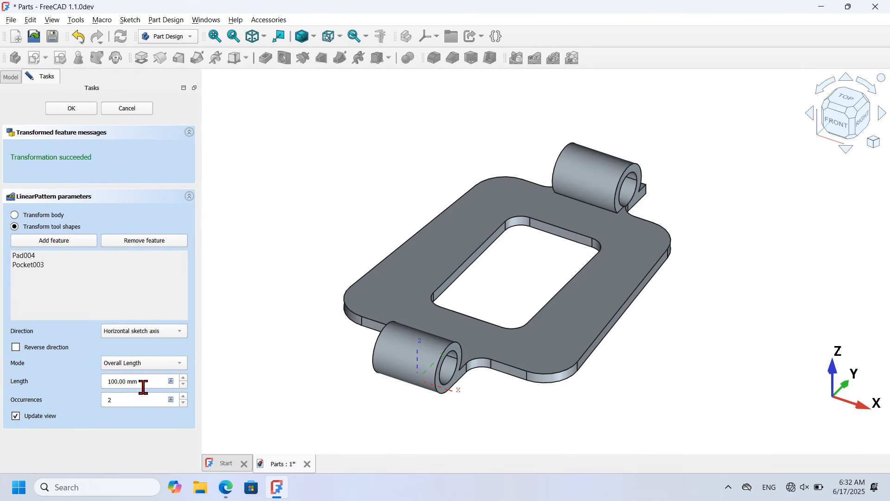
{"action": "left_click_drag", "start_coordinate": [157, 384], "coordinate": [86, 391]}
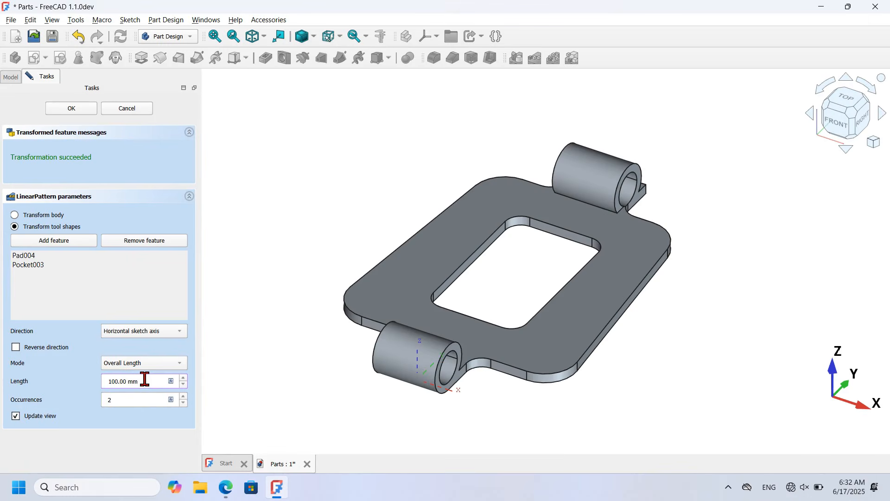
{"action": "left_click_drag", "start_coordinate": [145, 379], "coordinate": [60, 387]}
{"action": "type", "text": "110.00"}
{"action": "left_click", "coordinate": [88, 113]}
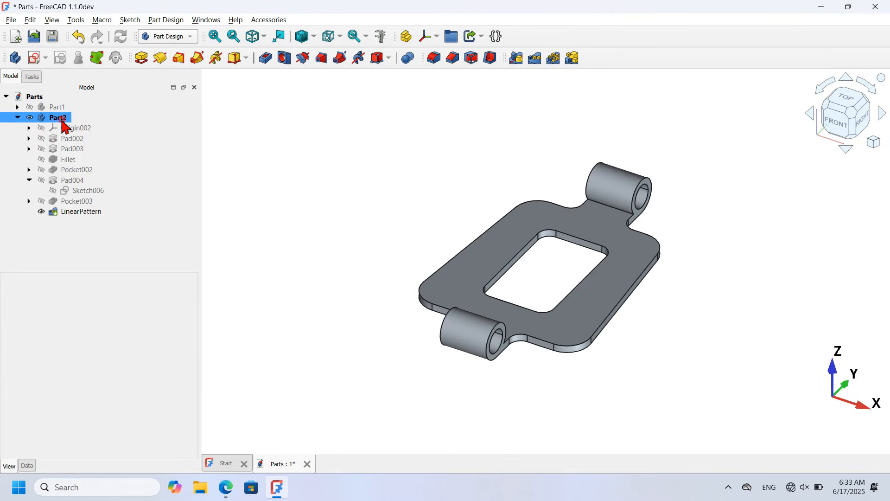
Step: Make Part1 visible alongside Part2, check the reference PDF, and orbit to inspect the hinge assembly
{"action": "left_click", "coordinate": [63, 119]}
{"action": "left_click", "coordinate": [56, 108], "text": "ctrl"}
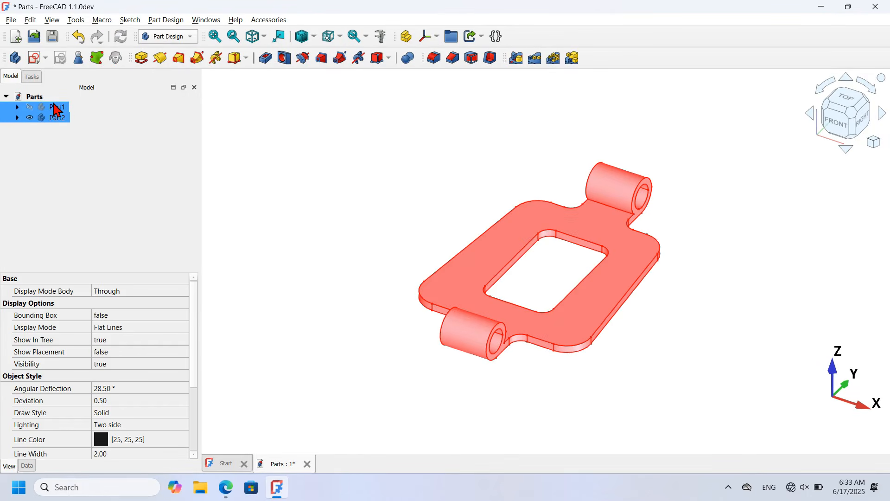
{"action": "left_click", "coordinate": [61, 107]}
{"action": "key", "text": "space"}
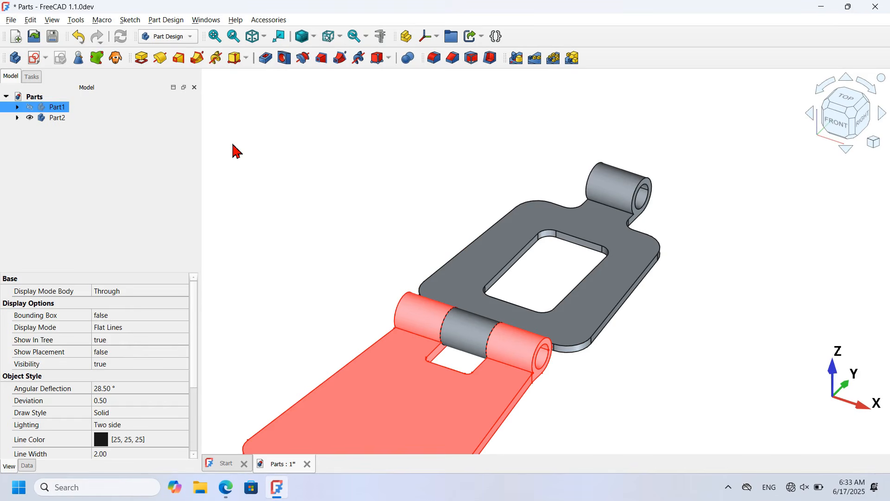
{"action": "scroll", "coordinate": [721, 152], "scroll_direction": "down", "scroll_amount": 3}
{"action": "left_click", "coordinate": [731, 217]}
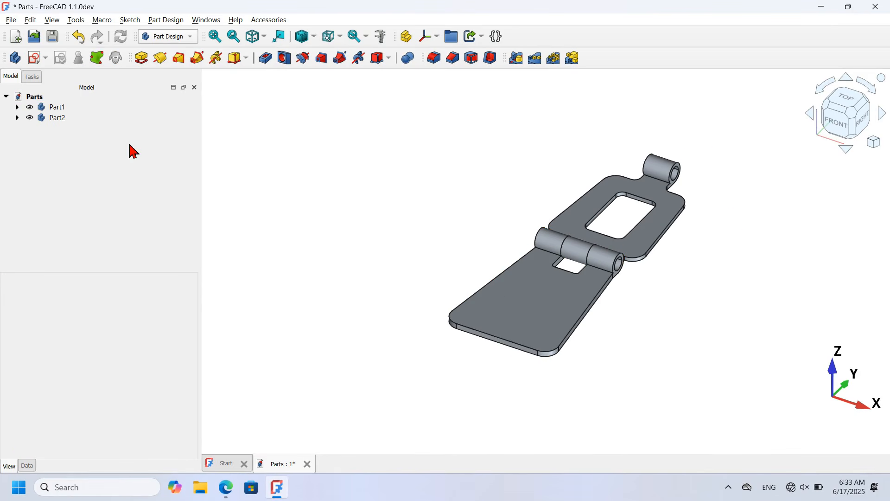
{"action": "key", "text": "alt+Tab"}
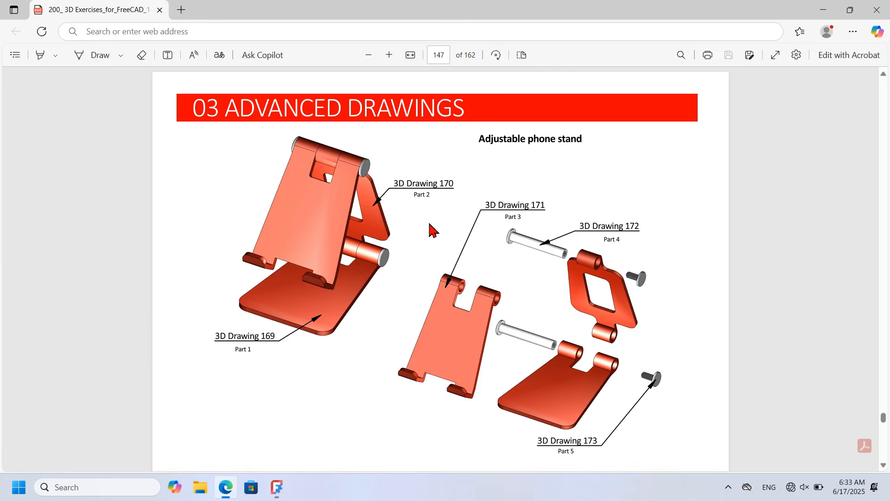
{"action": "key", "text": "alt+Tab"}
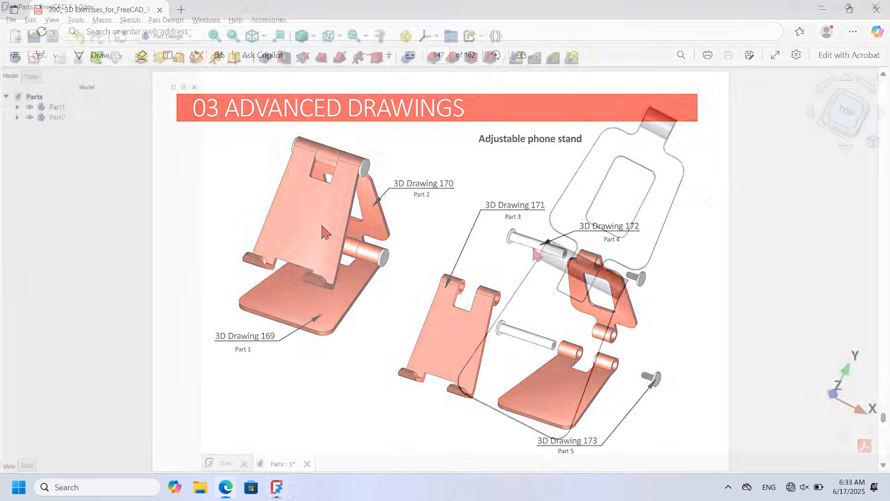
{"action": "mouse_move", "coordinate": [358, 216]}
{"action": "middle_mouse_down"}
{"action": "mouse_move", "coordinate": [423, 254]}
{"action": "mouse_move", "coordinate": [346, 210]}
{"action": "mouse_move", "coordinate": [354, 224]}
{"action": "middle_mouse_up"}
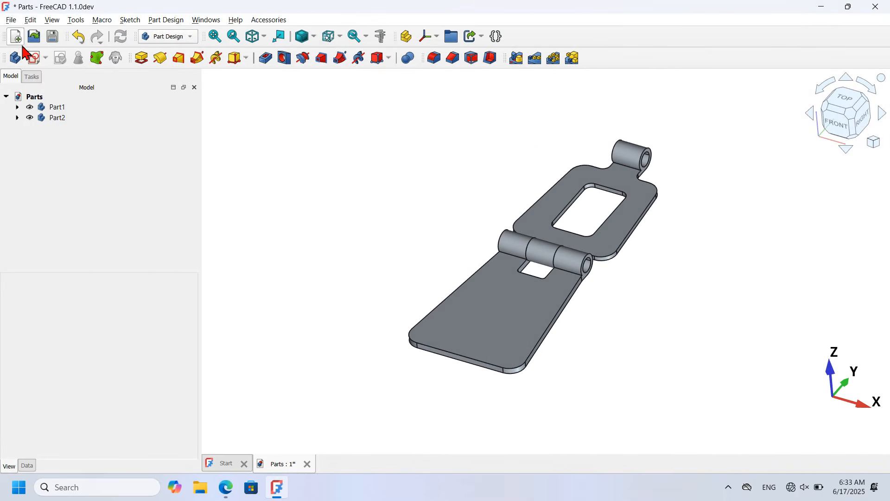
Step: Create a new body and rename it Part3
{"action": "left_click", "coordinate": [15, 58]}
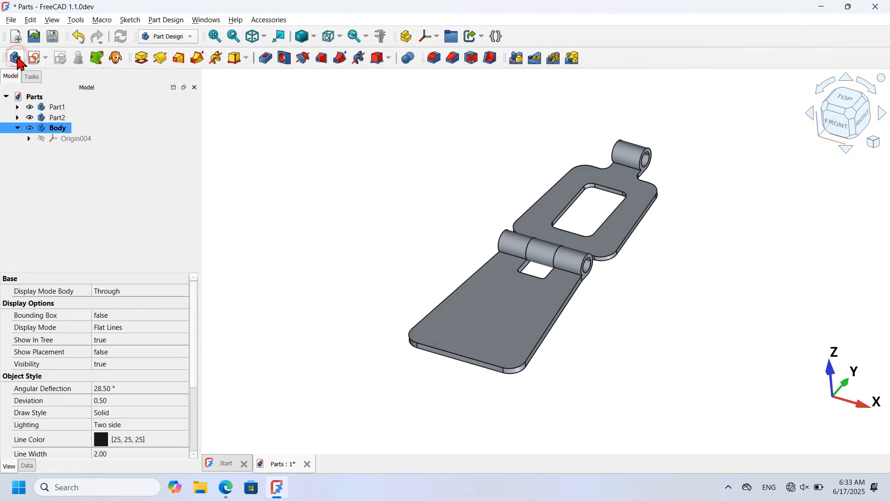
{"action": "left_click", "coordinate": [57, 127]}
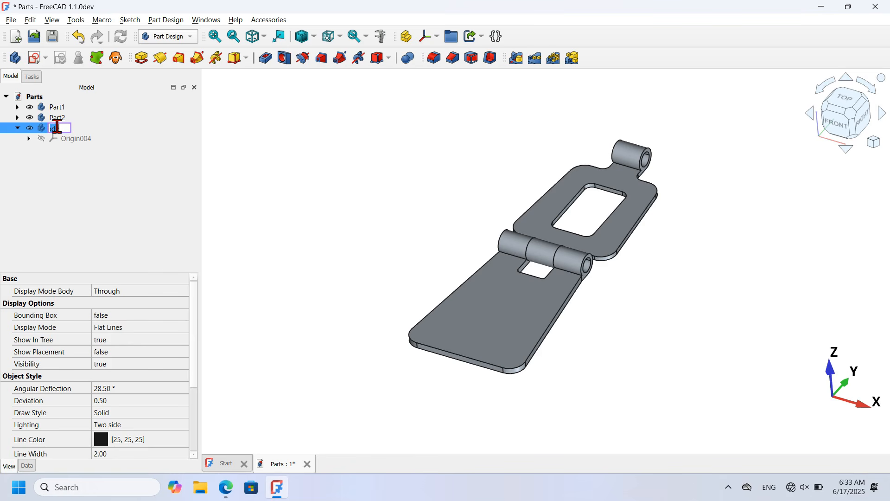
{"action": "type", "text": "Part3"}
{"action": "key", "text": "Return"}
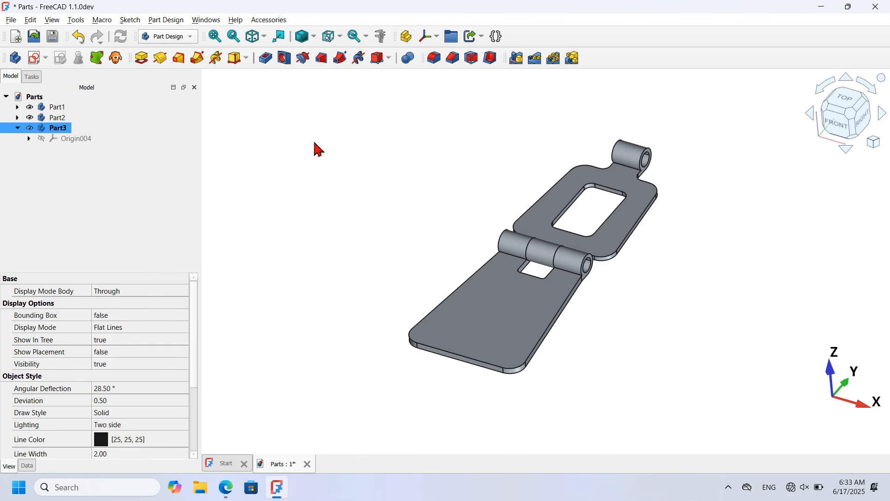
Step: Hide Part1 and Part2, then start a new sketch in Part3
{"action": "left_click", "coordinate": [58, 108]}
{"action": "left_click", "coordinate": [61, 117], "text": "ctrl"}
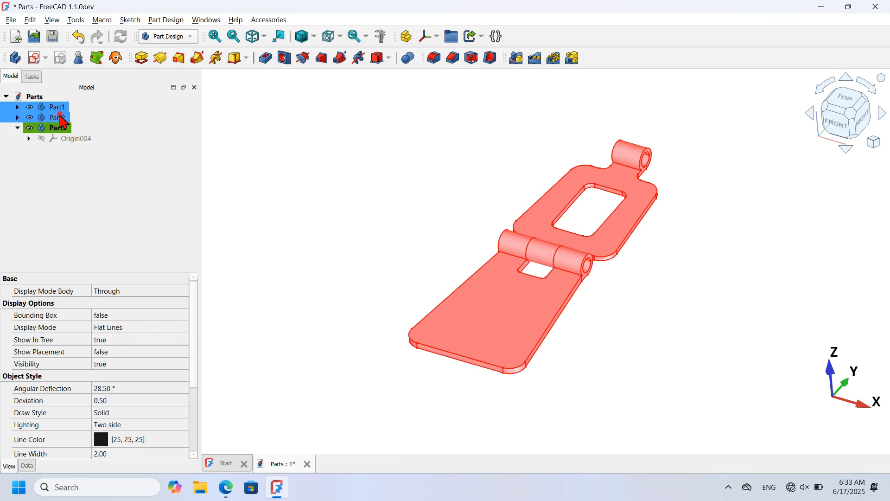
{"action": "key", "text": "space"}
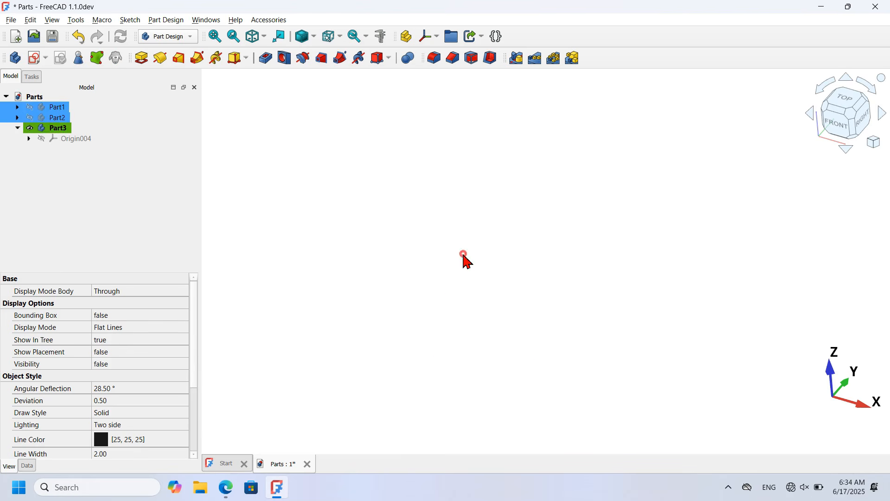
{"action": "left_click", "coordinate": [464, 260]}
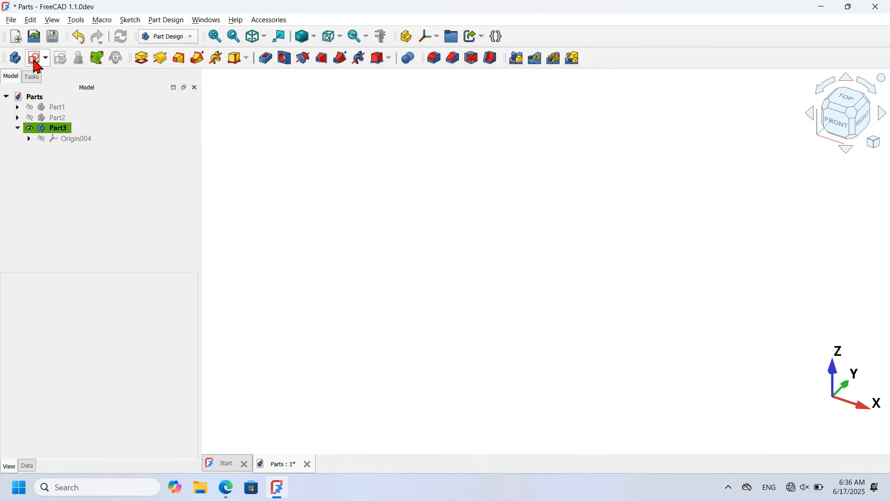
{"action": "left_click", "coordinate": [34, 58]}
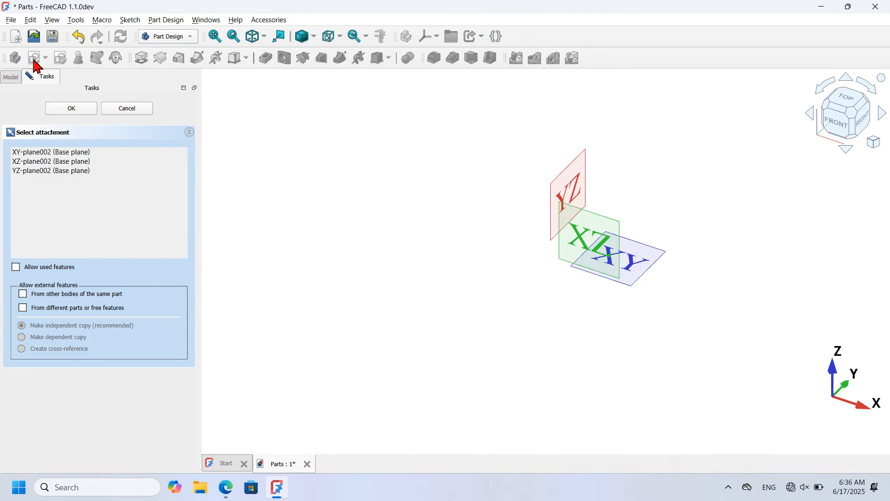
Step: On the YZ plane, draw concentric 15 mm and 10 mm diameter circles
{"action": "left_click", "coordinate": [566, 191]}
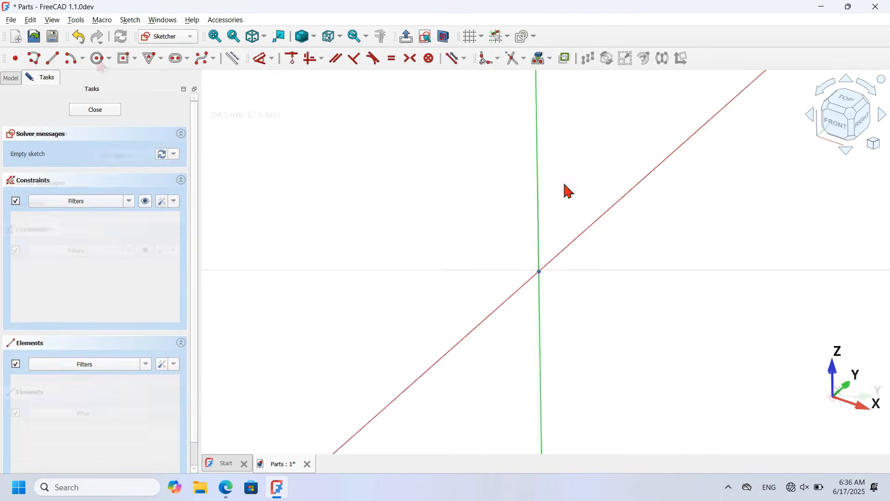
{"action": "left_click", "coordinate": [96, 58]}
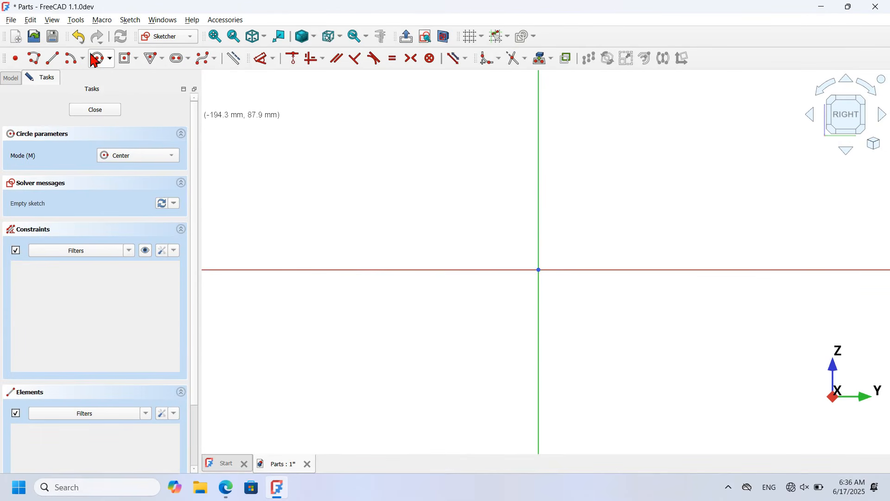
{"action": "left_click", "coordinate": [538, 355]}
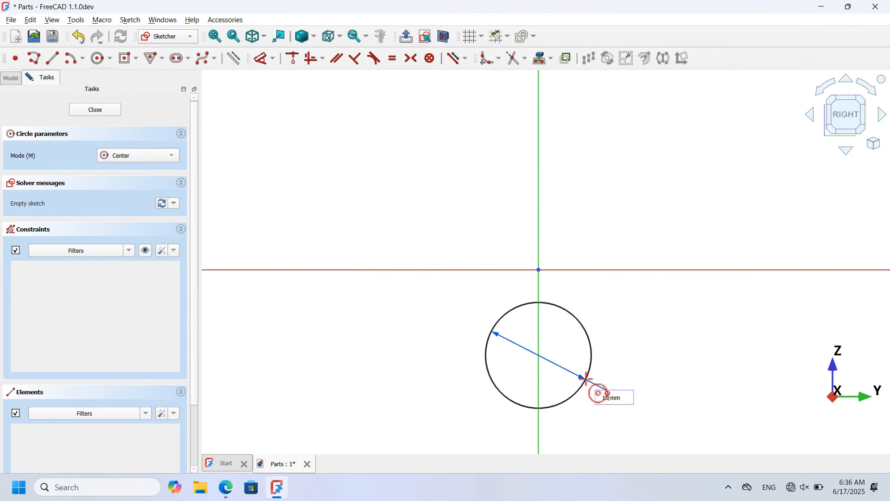
{"action": "key", "text": "Return"}
{"action": "scroll", "coordinate": [556, 369], "scroll_direction": "up", "scroll_amount": 4}
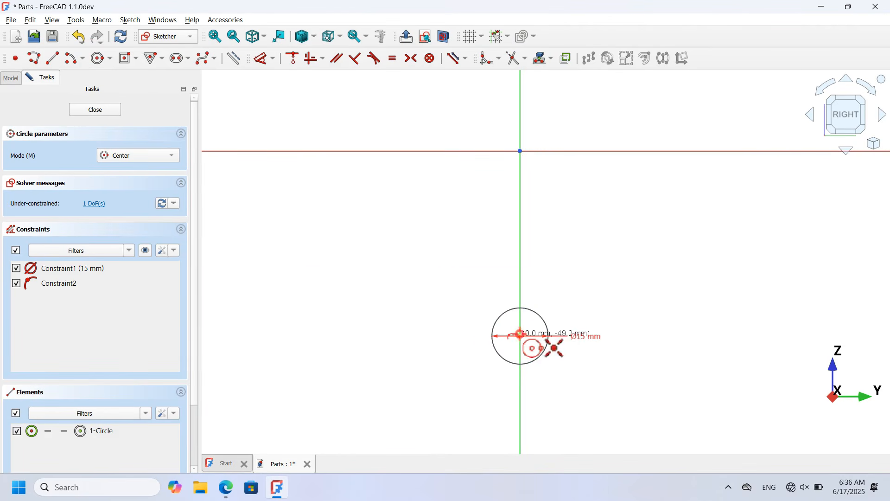
{"action": "left_click", "coordinate": [520, 334]}
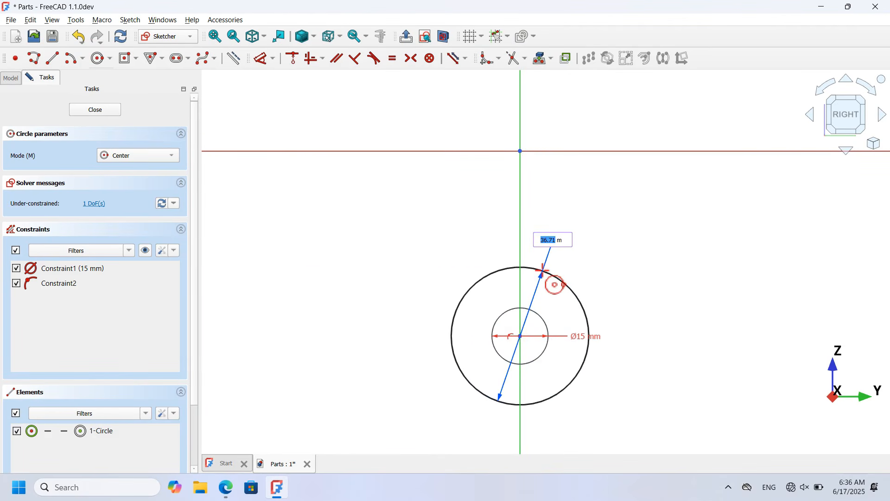
{"action": "key", "text": "Return"}
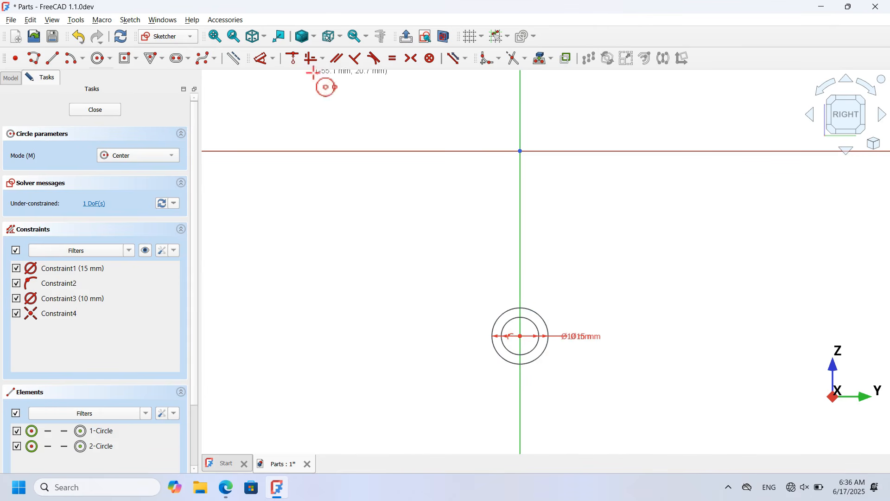
Step: Put the outer circle onto the origin with Point-on-object, then hide the constraint labels
{"action": "left_click", "coordinate": [292, 59]}
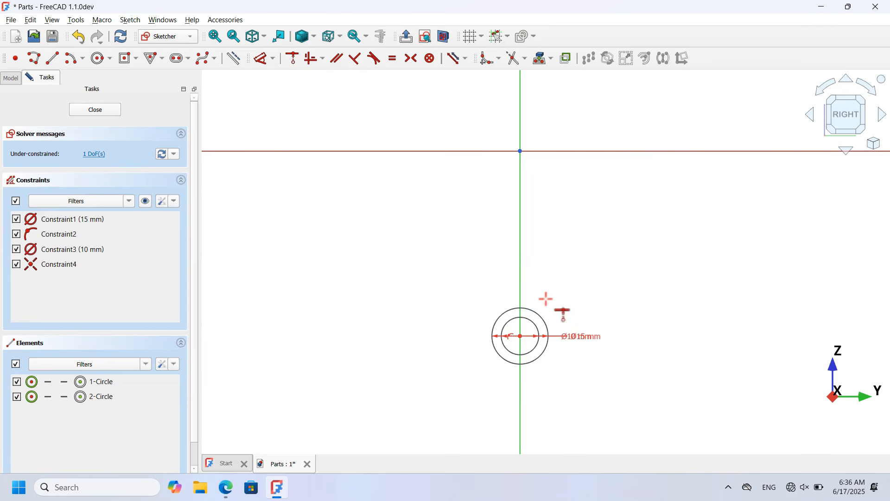
{"action": "left_click", "coordinate": [532, 306]}
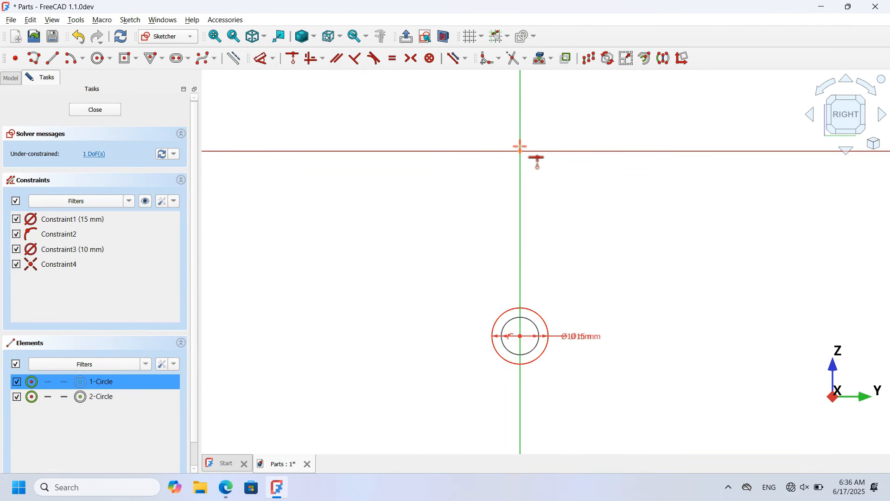
{"action": "left_click", "coordinate": [520, 149]}
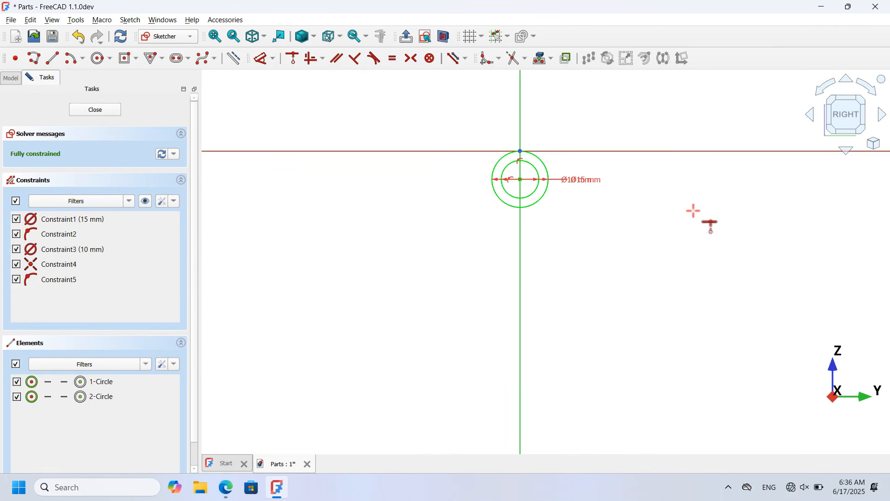
{"action": "scroll", "coordinate": [694, 209], "scroll_direction": "down", "scroll_amount": 3}
{"action": "scroll", "coordinate": [579, 123], "scroll_direction": "up", "scroll_amount": 5}
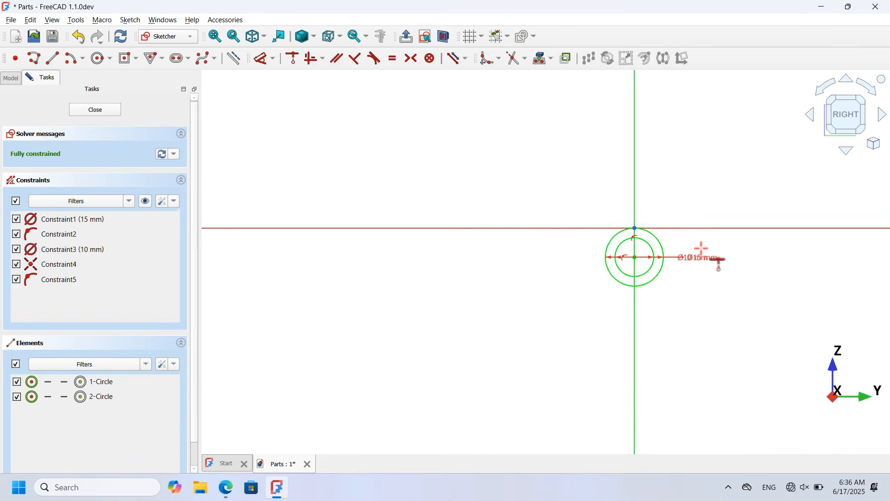
{"action": "left_click", "coordinate": [147, 202]}
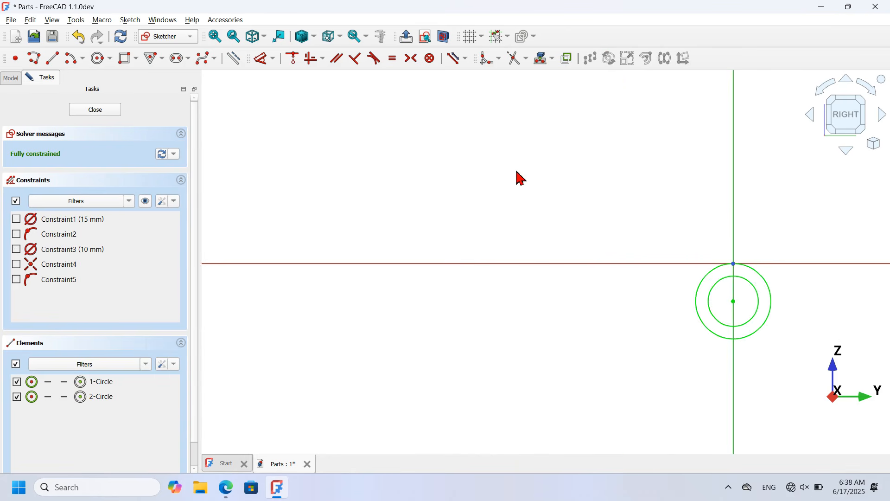
Step: Draw a long rectangle extending left from the circles and a small upright rectangle above its left end
{"action": "left_click", "coordinate": [124, 58]}
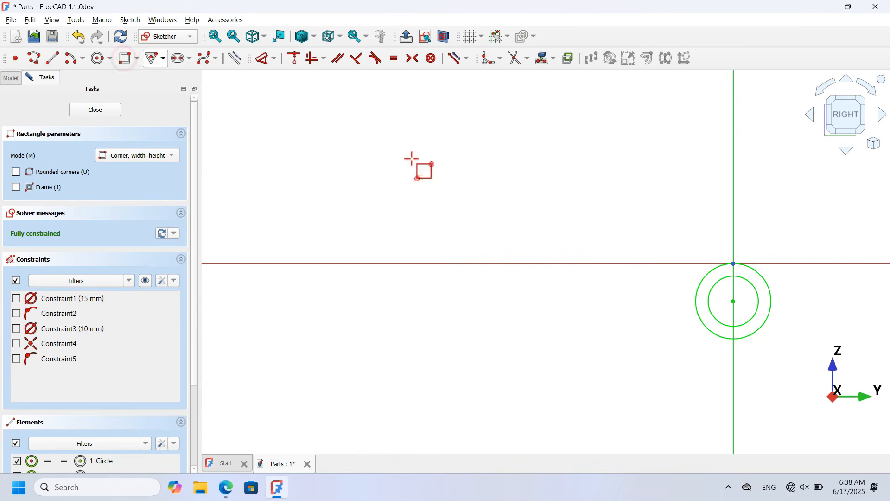
{"action": "left_click", "coordinate": [733, 263]}
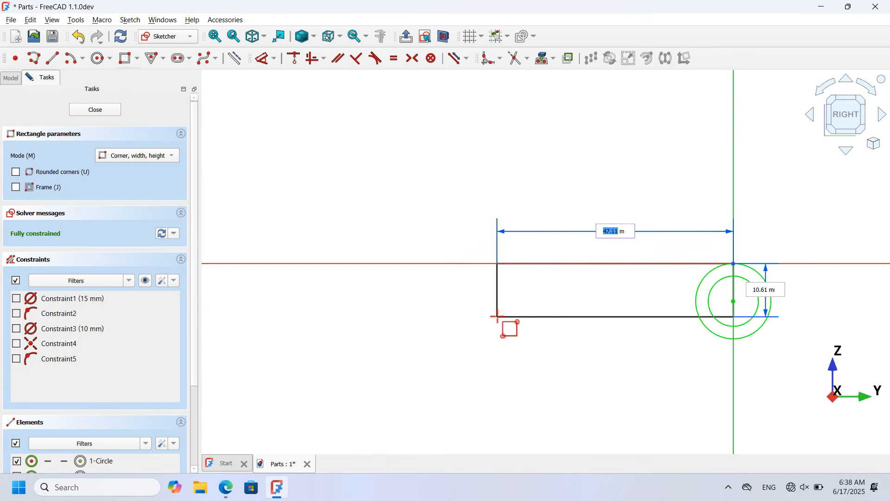
{"action": "left_click", "coordinate": [276, 305]}
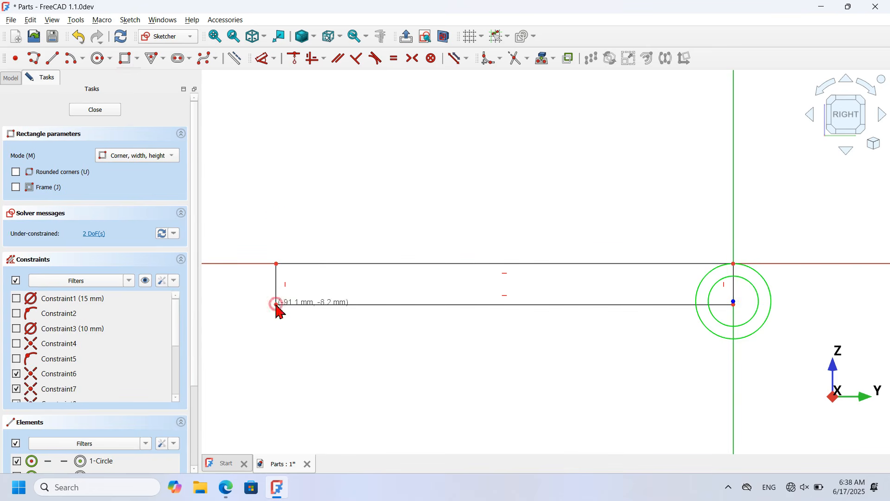
{"action": "left_click", "coordinate": [279, 165]}
{"action": "left_click", "coordinate": [321, 256]}
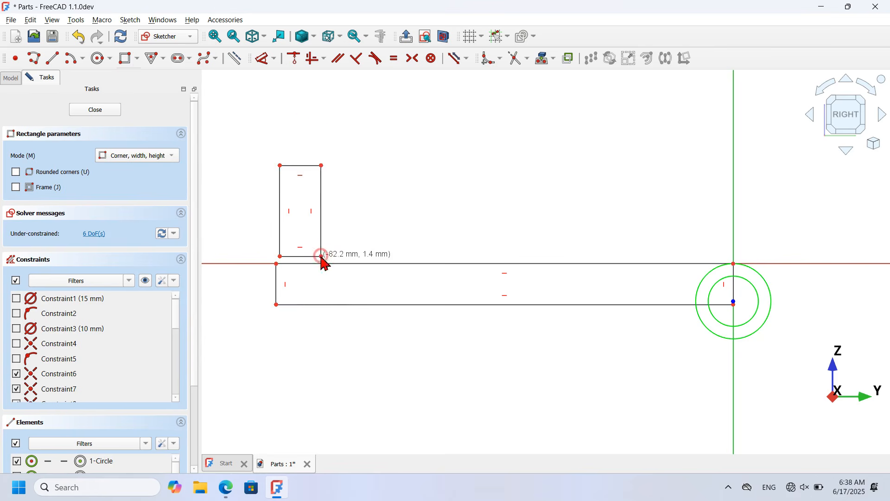
Step: Add a three-segment polyline above the small rectangle, then select that rectangle's top edge
{"action": "left_click", "coordinate": [34, 58]}
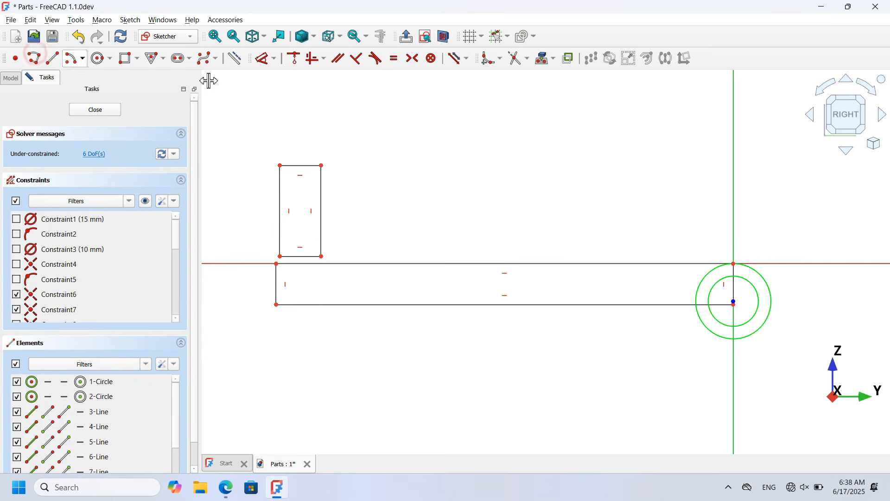
{"action": "left_click", "coordinate": [284, 142]}
{"action": "left_click", "coordinate": [392, 87]}
{"action": "left_click", "coordinate": [462, 142]}
{"action": "left_click", "coordinate": [346, 173]}
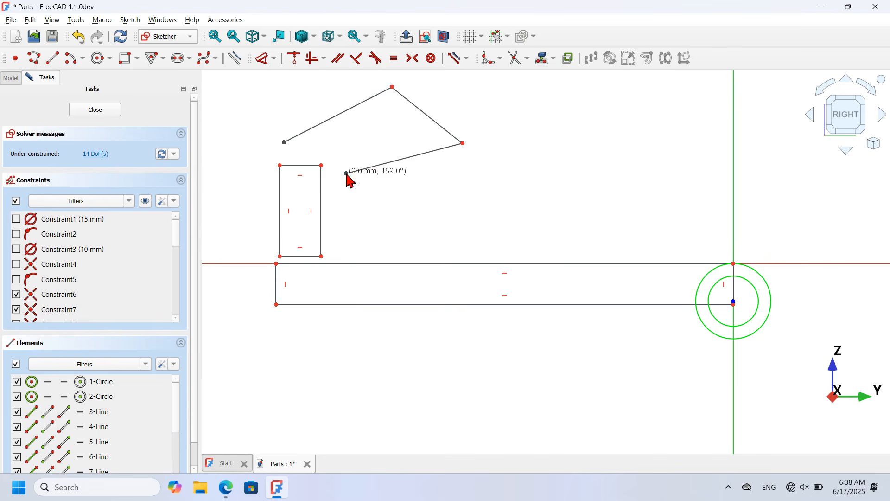
{"action": "right_click", "coordinate": [480, 176]}
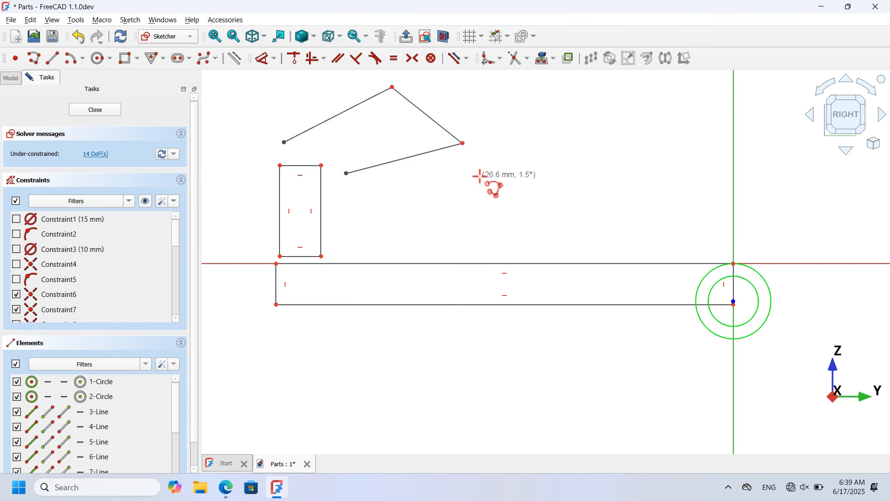
{"action": "right_click", "coordinate": [480, 176]}
{"action": "left_click", "coordinate": [304, 165]}
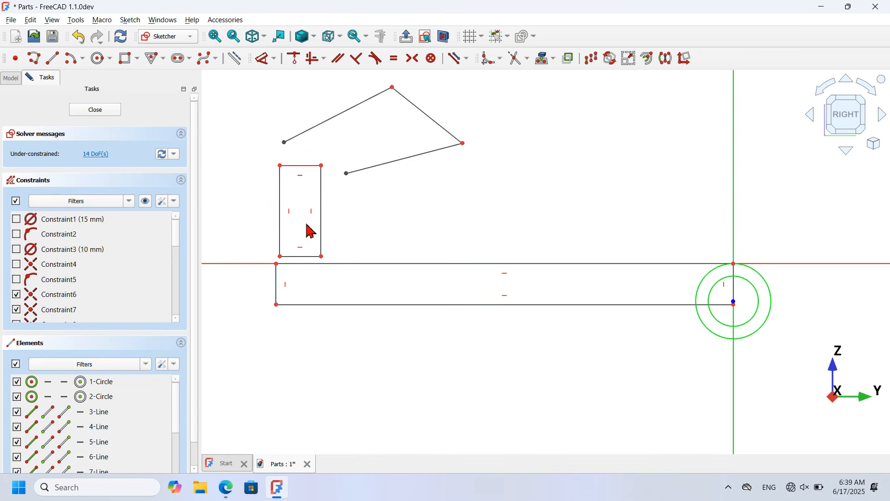
Step: Delete the overlapping rectangle edges and shorten the upper horizontal line from its left end
{"action": "left_click", "coordinate": [302, 256]}
{"action": "left_click", "coordinate": [278, 283]}
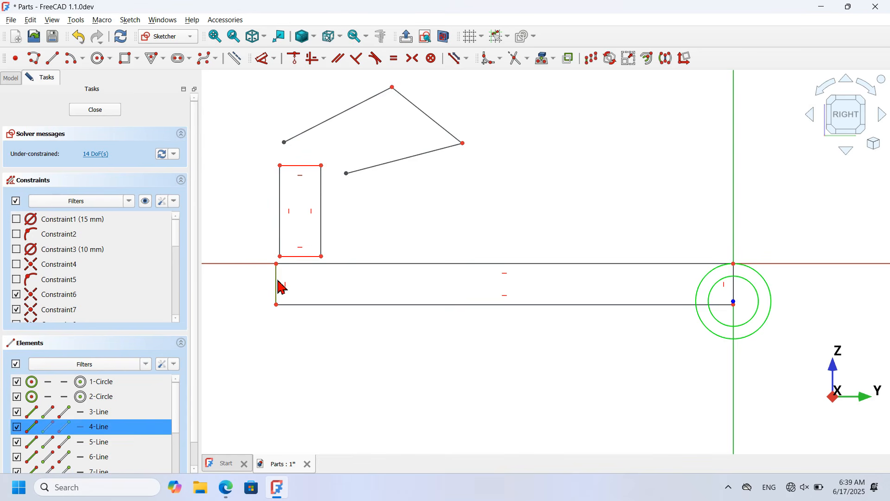
{"action": "key", "text": "Delete"}
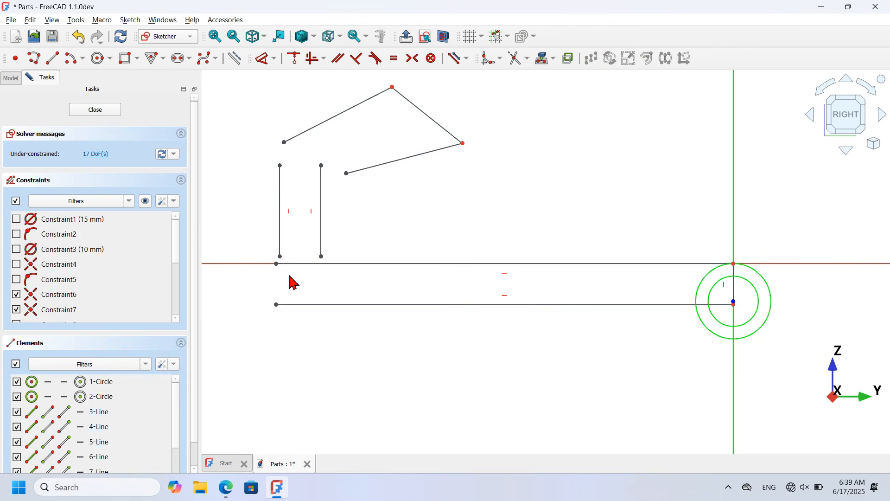
{"action": "left_click_drag", "start_coordinate": [277, 266], "coordinate": [336, 268]}
Step: Make the loose endpoints coincident, joining the vertical line, horizontal line and polyline ends
{"action": "left_click_drag", "start_coordinate": [303, 241], "coordinate": [355, 281]}
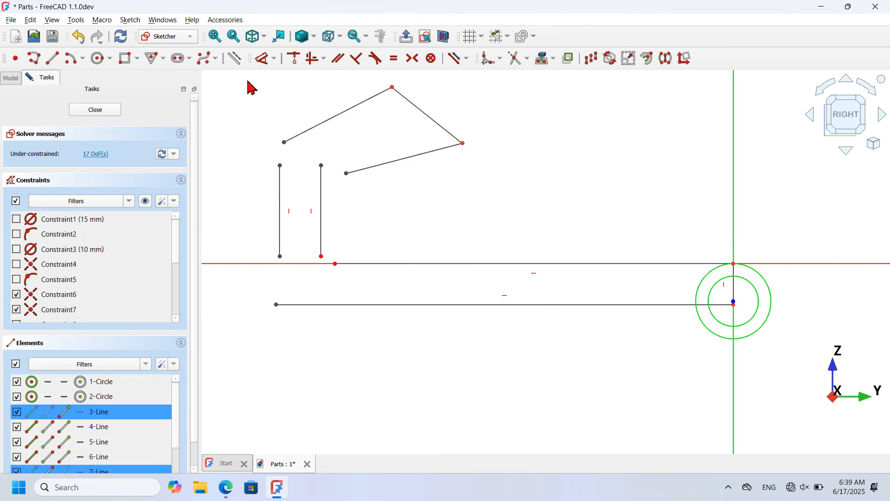
{"action": "left_click", "coordinate": [294, 58]}
{"action": "left_click_drag", "start_coordinate": [313, 142], "coordinate": [353, 180]}
{"action": "left_click", "coordinate": [294, 58]}
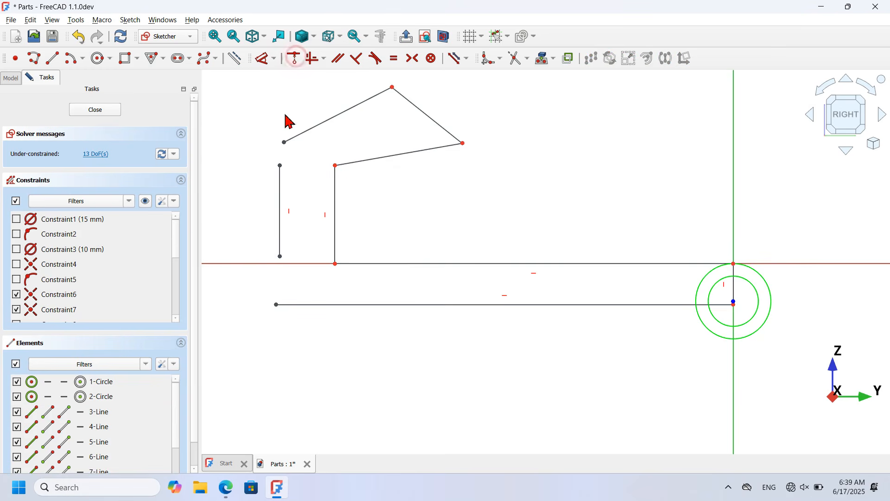
{"action": "left_click_drag", "start_coordinate": [258, 114], "coordinate": [295, 172]}
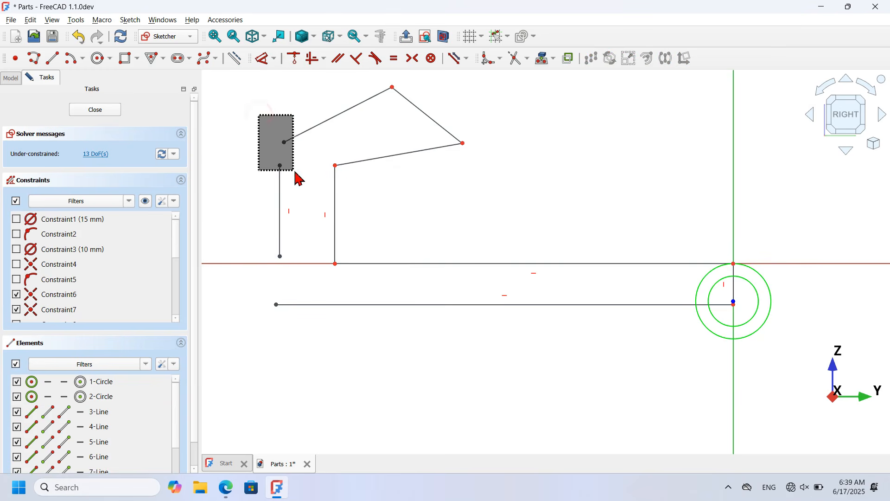
{"action": "left_click", "coordinate": [294, 59]}
Step: Extend the left vertical line down and join it to the bottom line's end
{"action": "left_click_drag", "start_coordinate": [281, 255], "coordinate": [318, 352]}
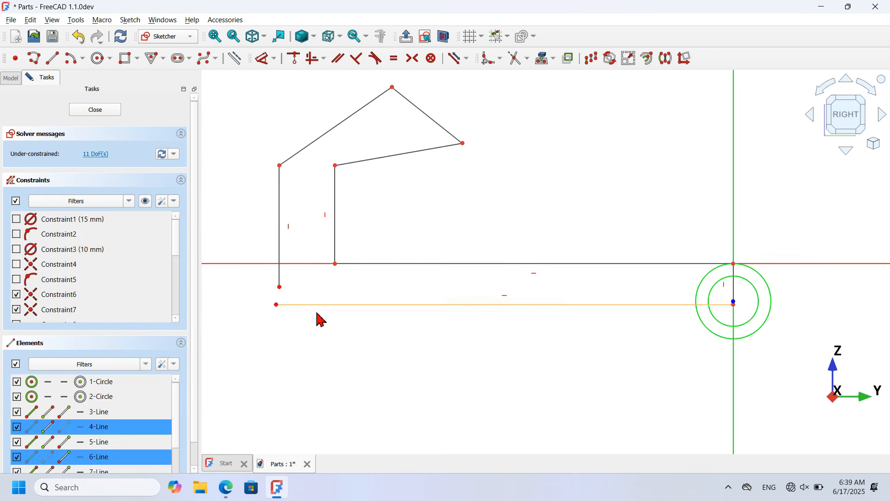
{"action": "left_click", "coordinate": [293, 59]}
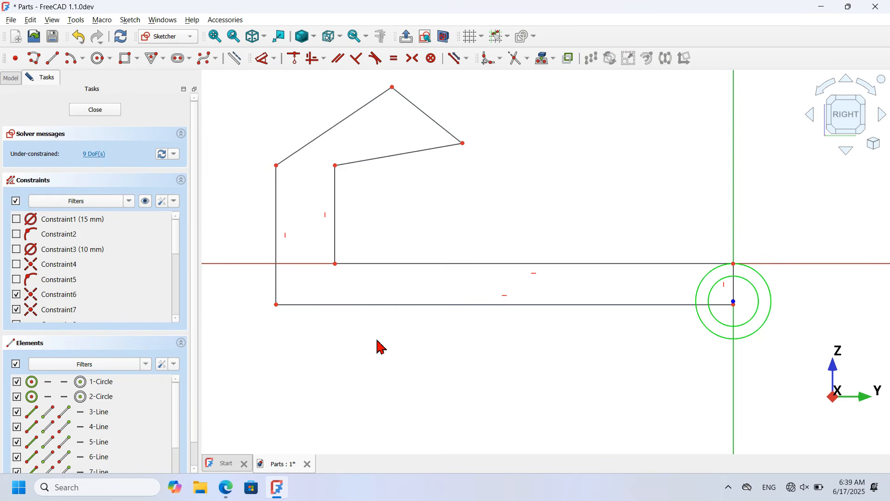
{"action": "scroll", "coordinate": [737, 309], "scroll_direction": "up", "scroll_amount": 5}
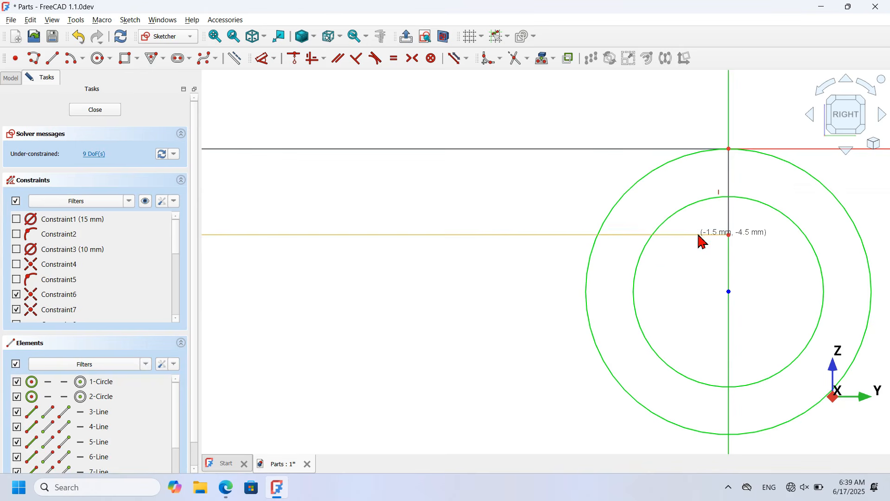
{"action": "scroll", "coordinate": [814, 301], "scroll_direction": "down", "scroll_amount": 5}
{"action": "scroll", "coordinate": [618, 226], "scroll_direction": "down", "scroll_amount": 2}
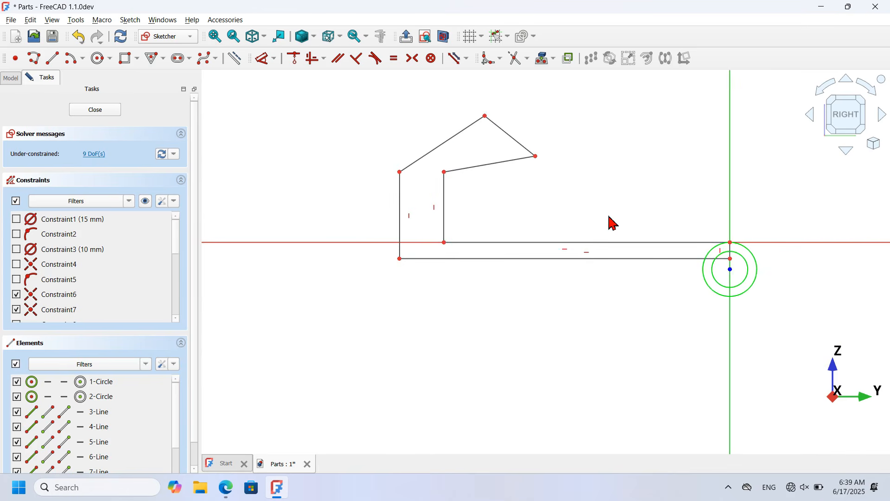
{"action": "scroll", "coordinate": [493, 102], "scroll_direction": "up", "scroll_amount": 2}
Step: Make the arm's two slanted edges parallel and its end line perpendicular to them
{"action": "left_click", "coordinate": [338, 58]}
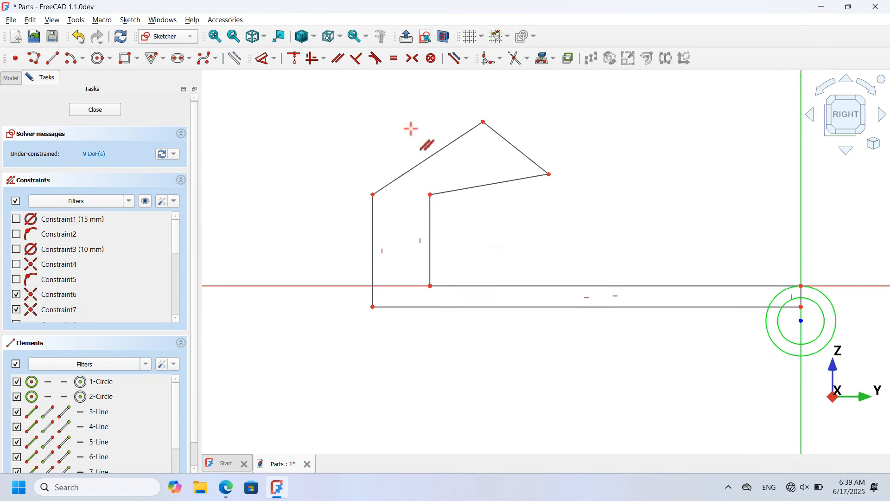
{"action": "left_click", "coordinate": [445, 144]}
{"action": "left_click", "coordinate": [489, 185]}
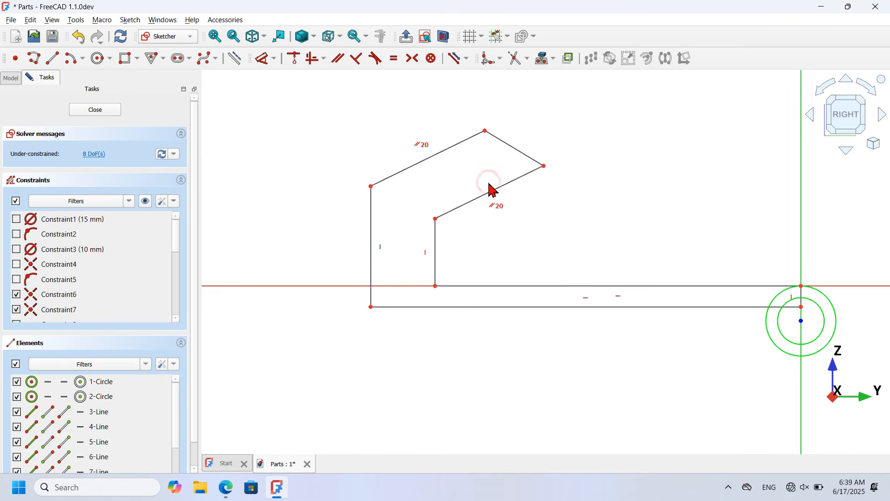
{"action": "left_click", "coordinate": [357, 62]}
{"action": "left_click", "coordinate": [519, 151]}
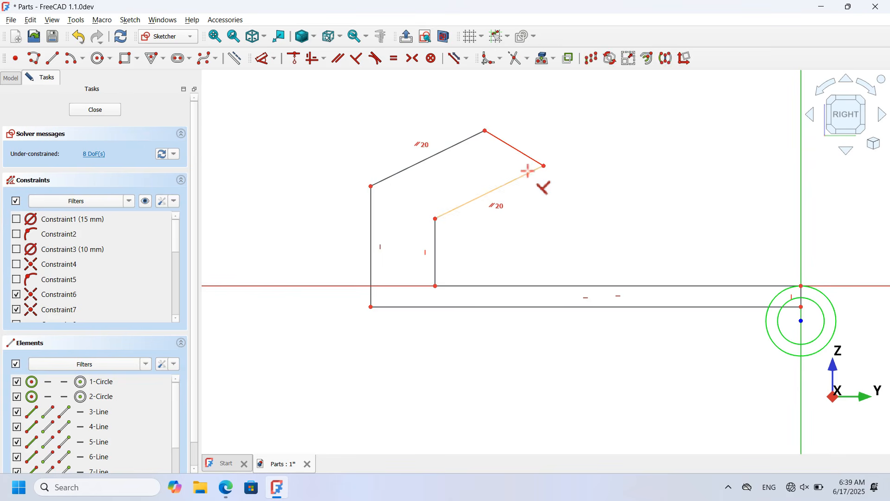
{"action": "left_click", "coordinate": [527, 170]}
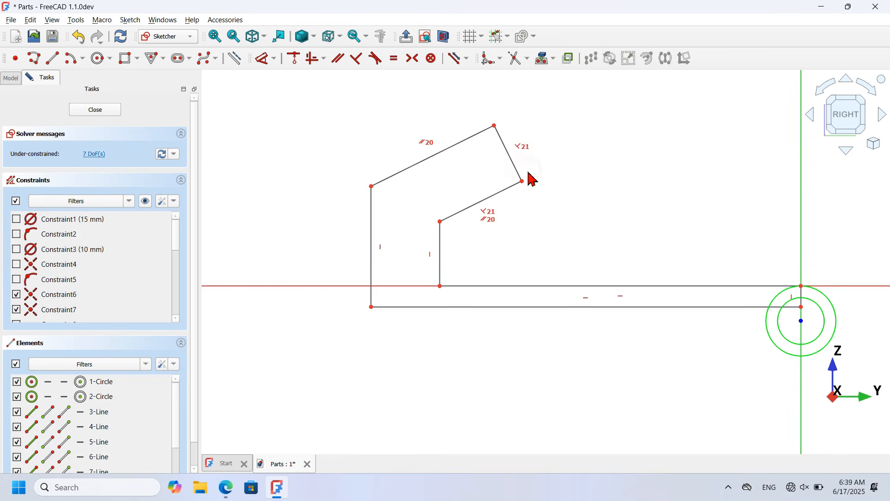
{"action": "right_click", "coordinate": [332, 213]}
{"action": "scroll", "coordinate": [332, 213], "scroll_direction": "down", "scroll_amount": 3}
{"action": "scroll", "coordinate": [448, 125], "scroll_direction": "up", "scroll_amount": 2}
Step: Dimension the arm's short end line to 4 mm
{"action": "left_click", "coordinate": [264, 59]}
{"action": "left_click", "coordinate": [433, 193]}
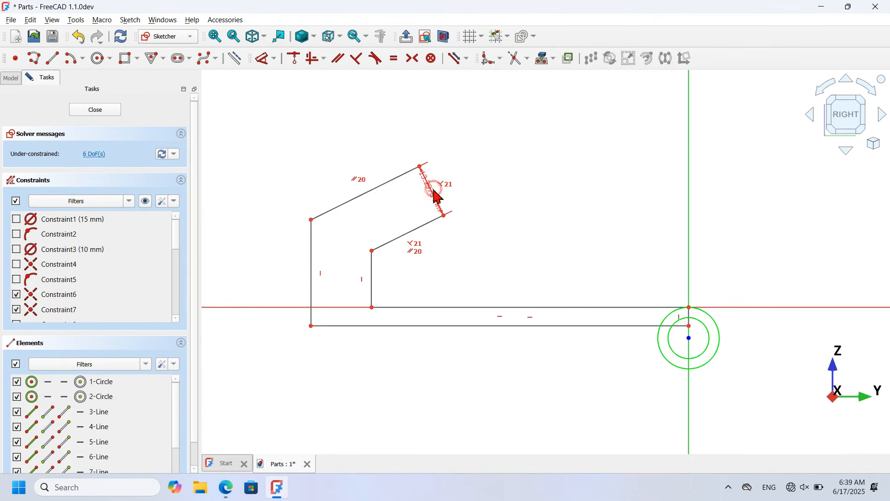
{"action": "left_click", "coordinate": [495, 158]}
{"action": "type", "text": "4"}
{"action": "key", "text": "Return"}
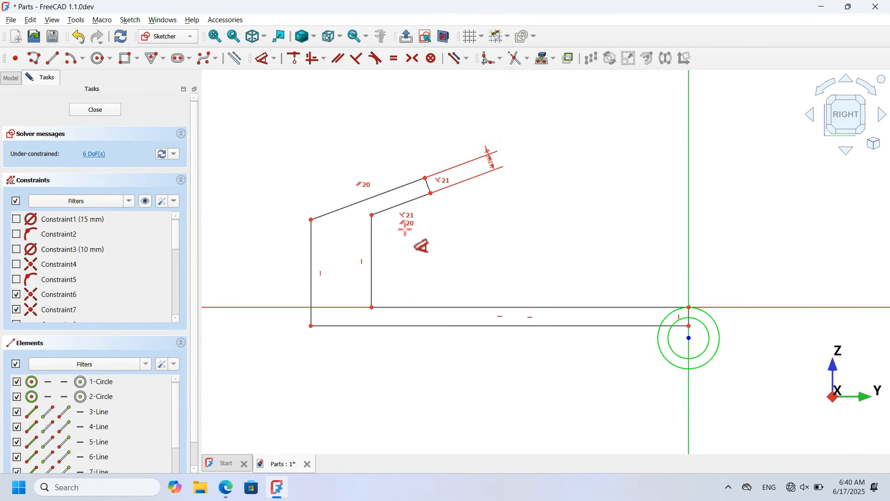
Step: Set 4 mm gaps between the horizontal lines and between the vertical walls
{"action": "scroll", "coordinate": [402, 231], "scroll_direction": "up", "scroll_amount": 1}
{"action": "left_click", "coordinate": [484, 320]}
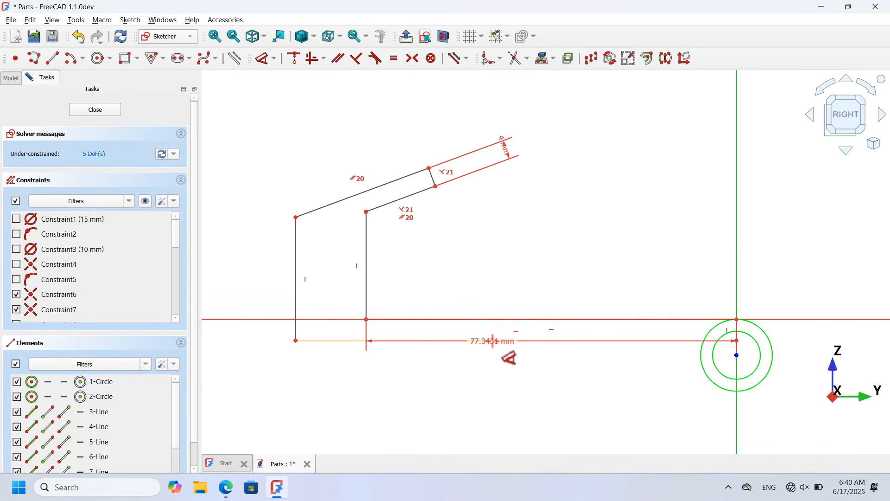
{"action": "left_click", "coordinate": [492, 341]}
{"action": "left_click", "coordinate": [532, 228]}
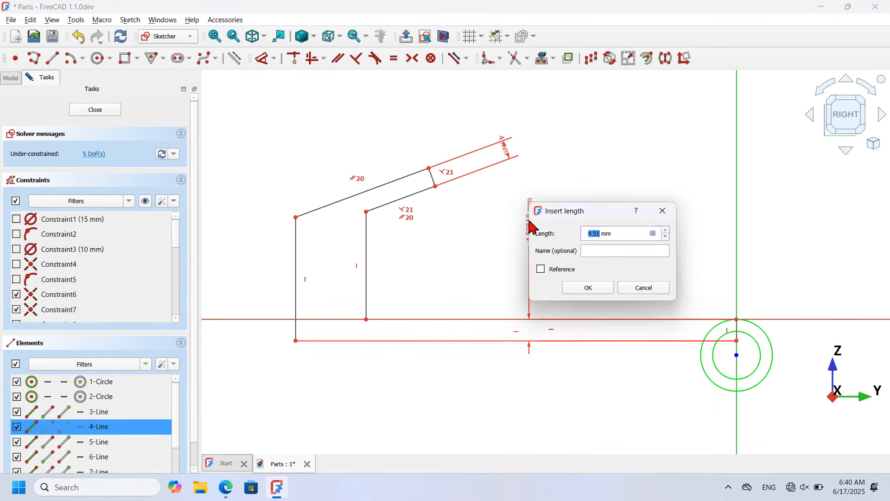
{"action": "type", "text": "4"}
{"action": "key", "text": "Return"}
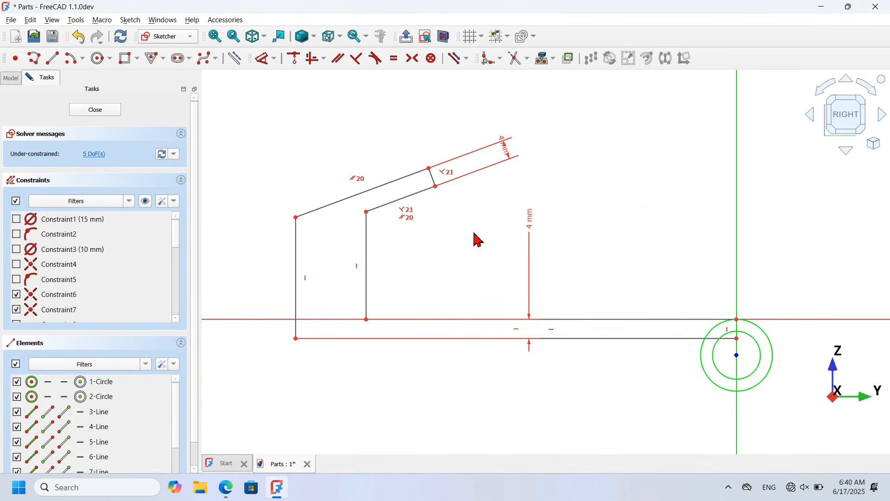
{"action": "left_click", "coordinate": [366, 278]}
{"action": "left_click", "coordinate": [297, 276]}
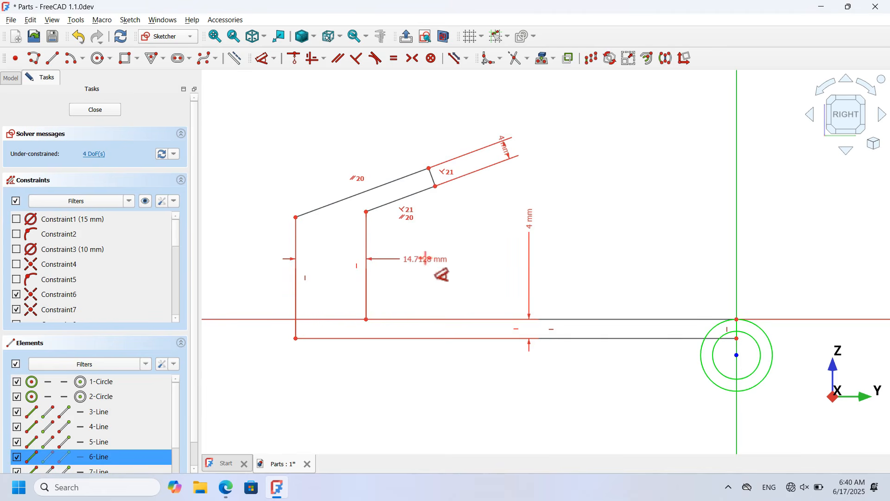
{"action": "left_click", "coordinate": [429, 266]}
{"action": "type", "text": "4"}
{"action": "key", "text": "Return"}
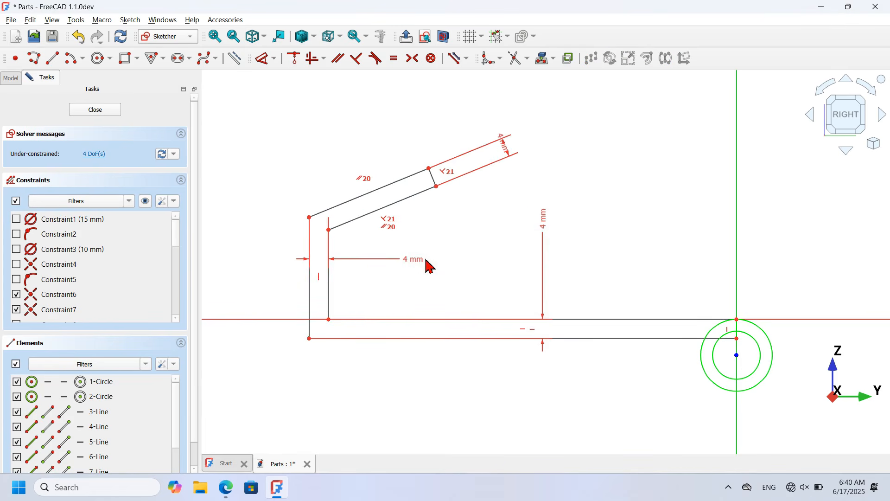
Step: Set a 40° angle between the lower slanted edge and the horizontal line
{"action": "left_click", "coordinate": [407, 198]}
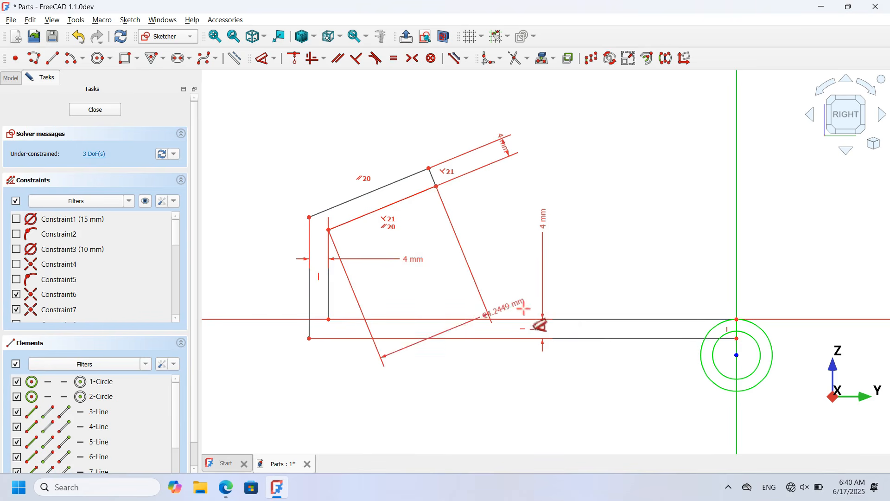
{"action": "left_click", "coordinate": [558, 319]}
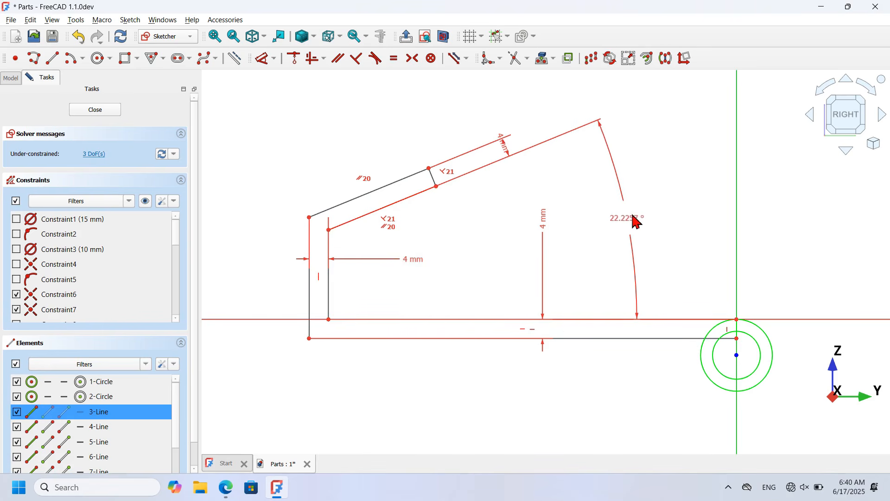
{"action": "left_click", "coordinate": [644, 217]}
{"action": "type", "text": "40"}
{"action": "key", "text": "Return"}
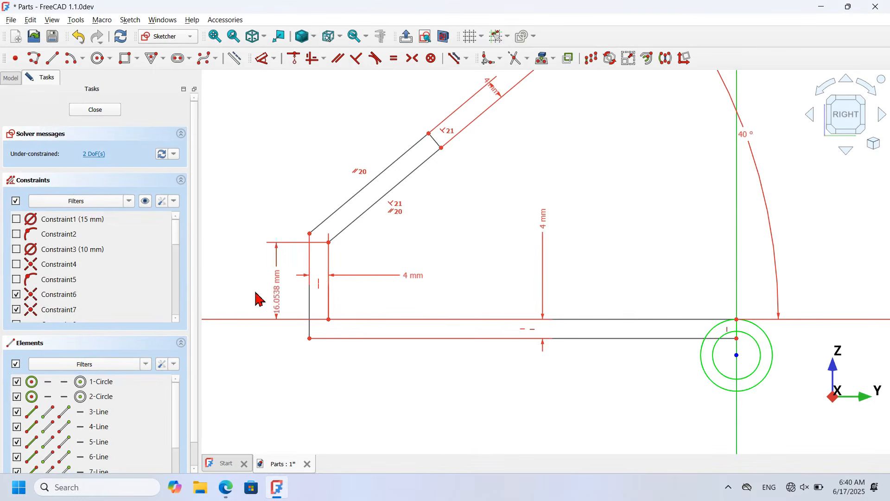
Step: Dimension the vertical leg to 12 mm, then undo a mistaken 8 mm slanted-edge length
{"action": "left_click", "coordinate": [239, 298]}
{"action": "type", "text": "12"}
{"action": "key", "text": "Return"}
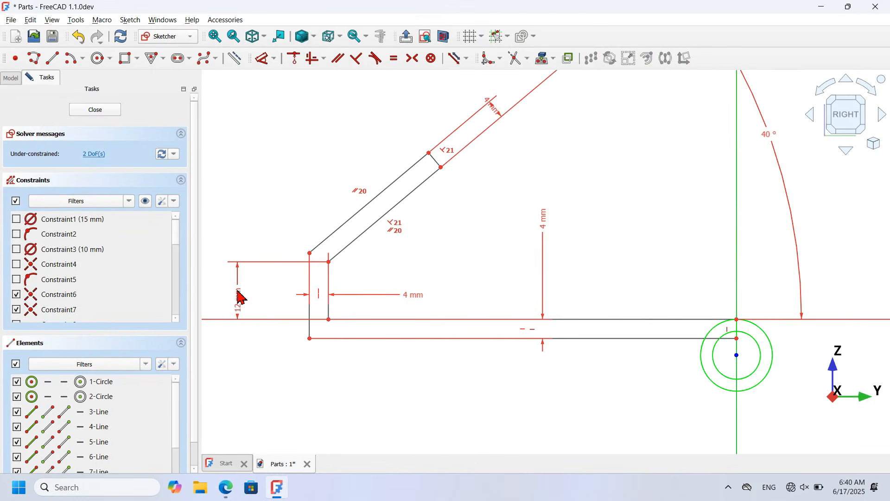
{"action": "left_click", "coordinate": [359, 211]}
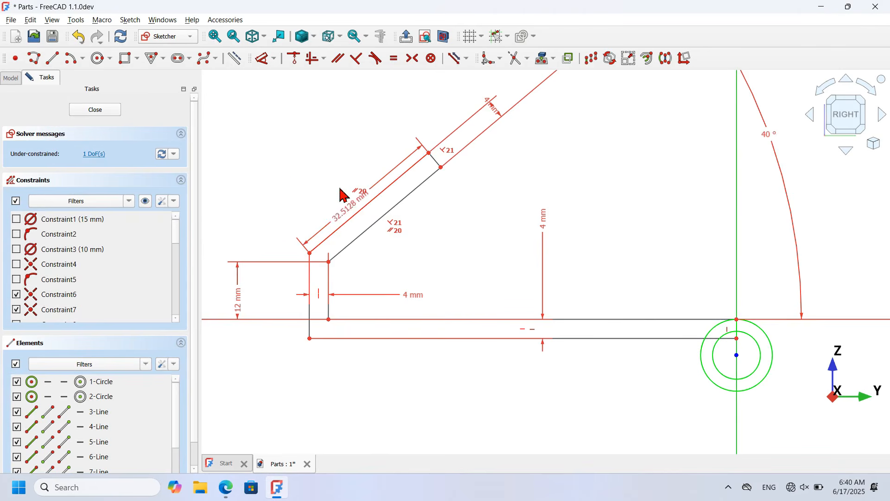
{"action": "left_click", "coordinate": [324, 162]}
{"action": "type", "text": "8"}
{"action": "key", "text": "Return"}
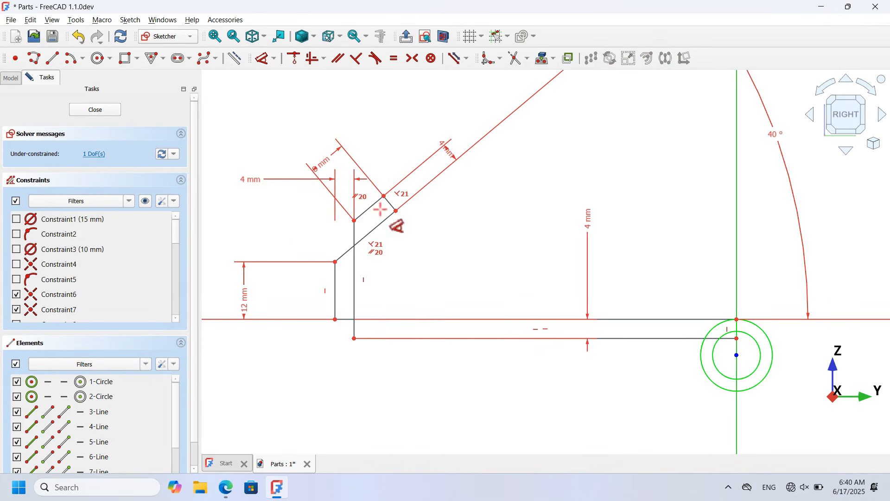
{"action": "key", "text": "ctrl+z"}
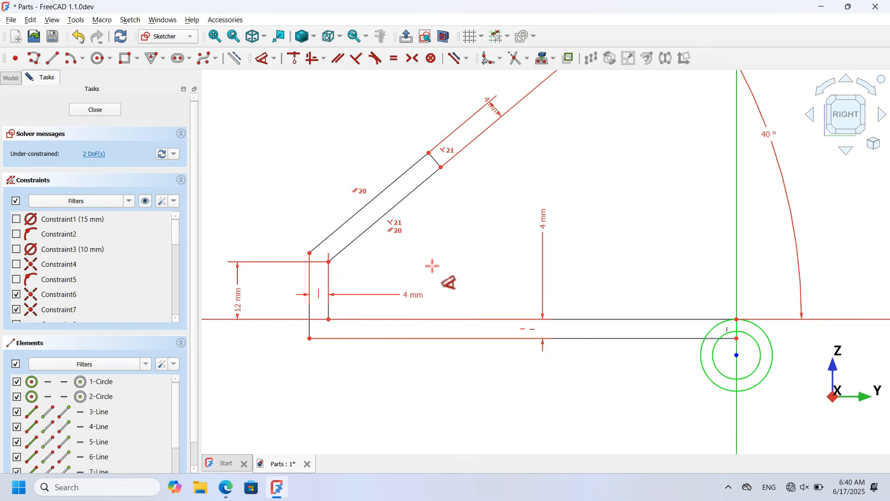
{"action": "key", "text": "Escape"}
Step: Pull the bend point down and dimension the short bend segment to 8 mm
{"action": "mouse_move", "coordinate": [429, 154]}
{"action": "left_mouse_down"}
{"action": "mouse_move", "coordinate": [356, 234]}
{"action": "mouse_move", "coordinate": [326, 238]}
{"action": "left_mouse_up"}
{"action": "scroll", "coordinate": [328, 239], "scroll_direction": "up", "scroll_amount": 4}
{"action": "left_click", "coordinate": [264, 59]}
{"action": "left_click", "coordinate": [342, 255]}
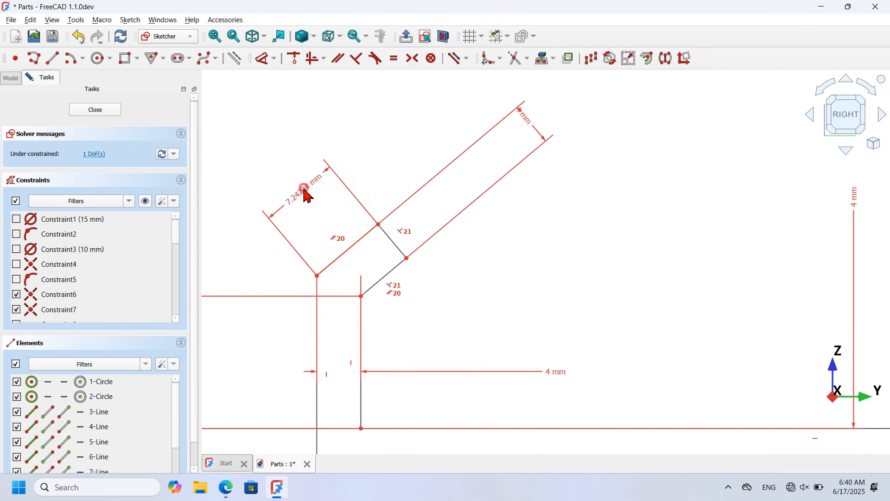
{"action": "left_click", "coordinate": [307, 196]}
{"action": "key", "text": "Return"}
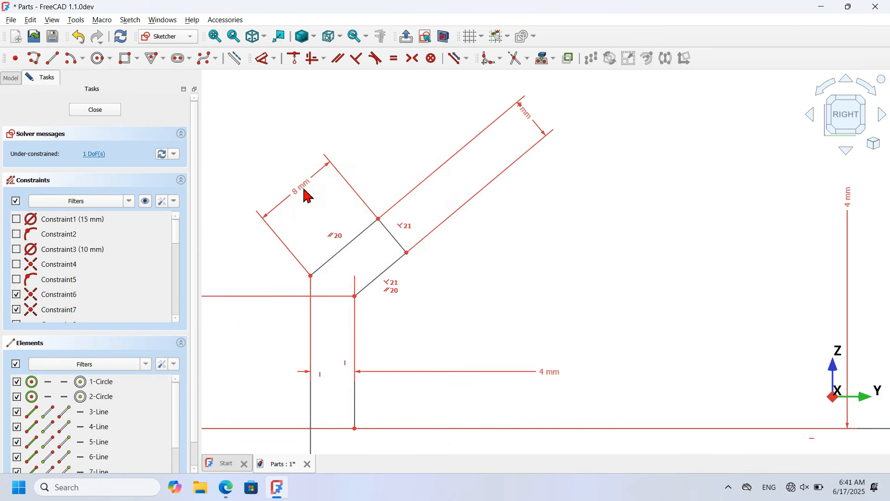
Step: Set 100 mm horizontal distance from the outer vertical line to the hinge circle
{"action": "scroll", "coordinate": [260, 170], "scroll_direction": "down", "scroll_amount": 3}
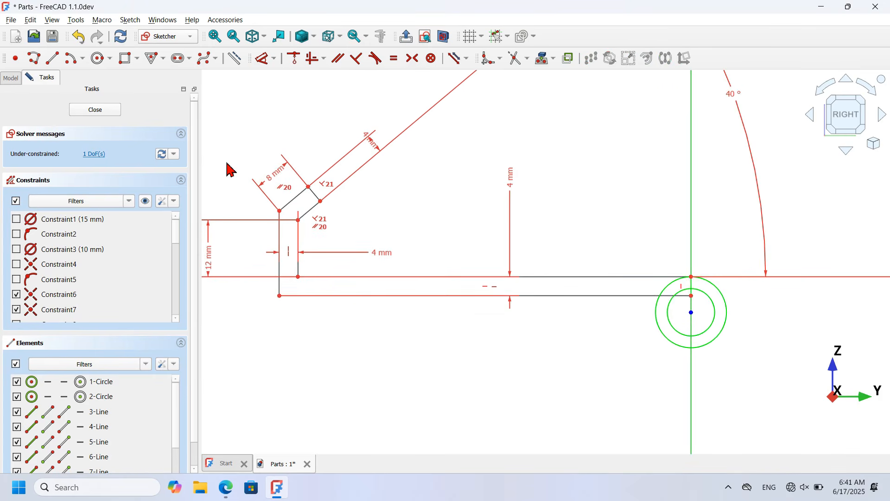
{"action": "left_click", "coordinate": [280, 260]}
{"action": "left_click", "coordinate": [691, 312]}
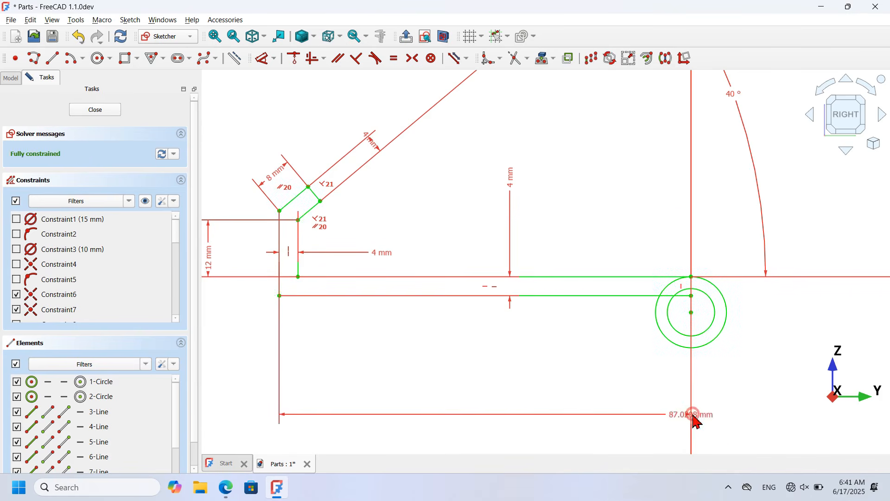
{"action": "left_click", "coordinate": [489, 397]}
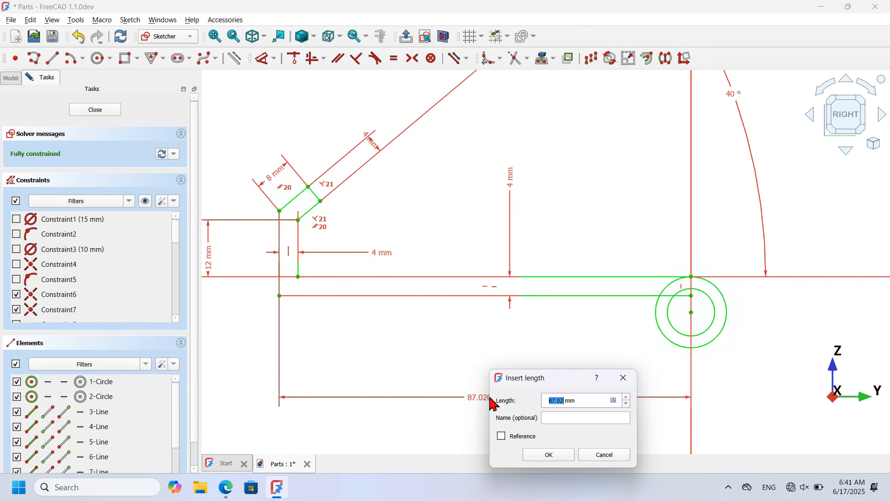
{"action": "type", "text": "100"}
{"action": "key", "text": "Return"}
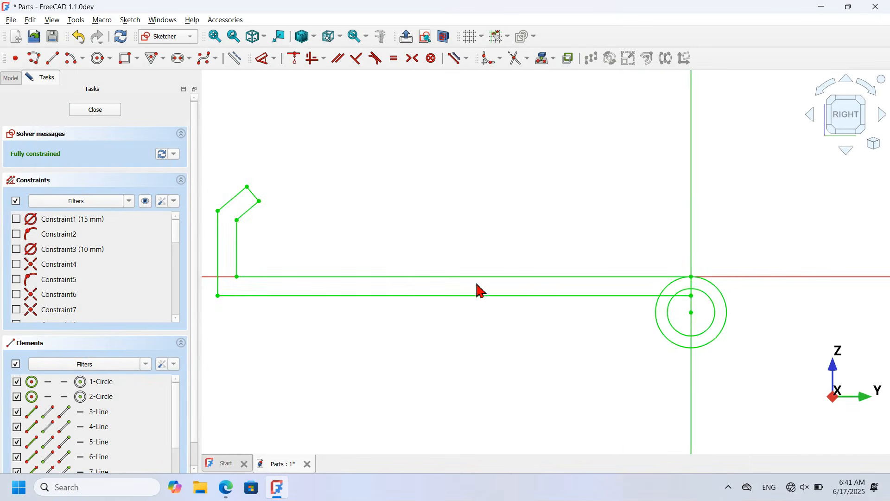
{"action": "scroll", "coordinate": [501, 298], "scroll_direction": "down", "scroll_amount": 3}
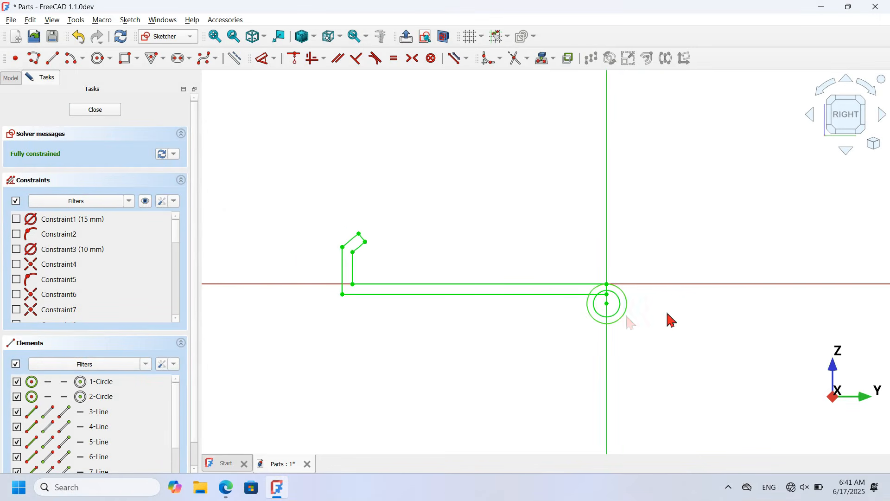
Step: Convert both concentric hinge circles to construction geometry and close the Part3 sketch
{"action": "scroll", "coordinate": [630, 308], "scroll_direction": "up", "scroll_amount": 3}
{"action": "left_click_drag", "start_coordinate": [658, 348], "coordinate": [600, 304]}
{"action": "left_click", "coordinate": [235, 59]}
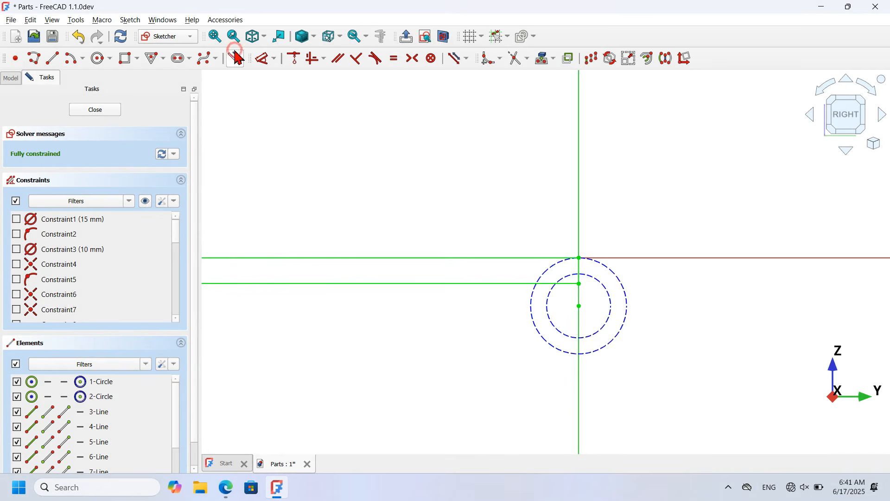
{"action": "left_click", "coordinate": [114, 110]}
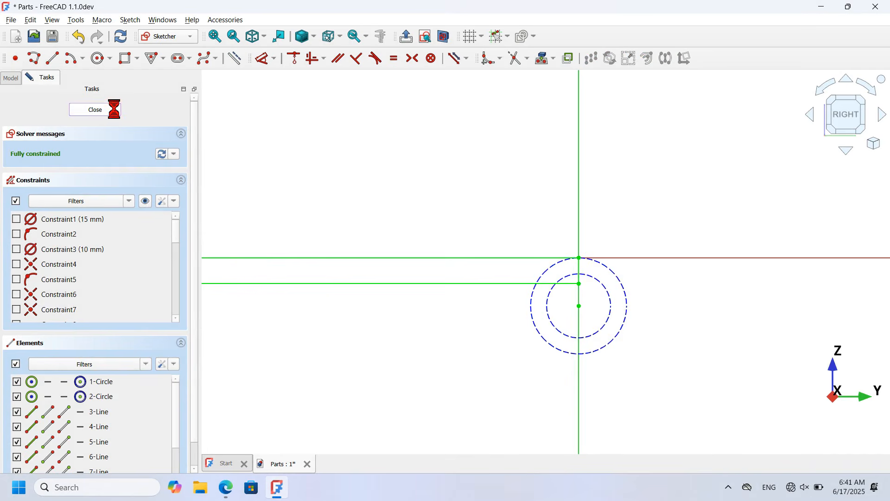
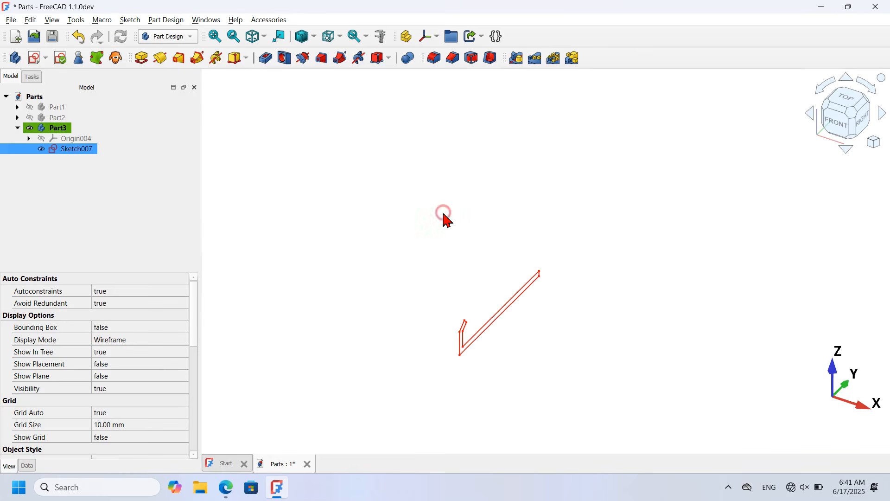
Step: Pad the L-shaped profile symmetrically to 75 mm as Pad005
{"action": "left_click", "coordinate": [141, 57]}
{"action": "left_click", "coordinate": [49, 188]}
{"action": "left_click", "coordinate": [149, 176]}
{"action": "left_click_drag", "start_coordinate": [148, 176], "coordinate": [55, 174]}
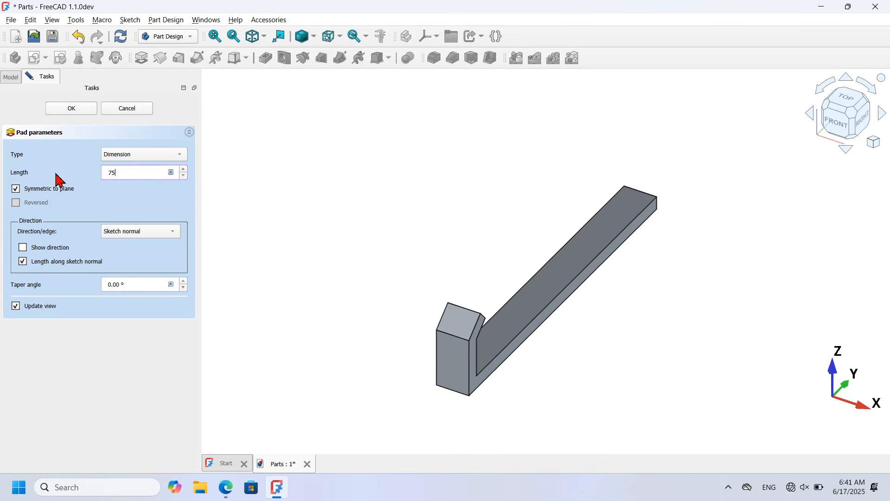
{"action": "left_click", "coordinate": [79, 111]}
Step: Select Sketch007 under Pad005 and copy it
{"action": "left_click", "coordinate": [64, 149]}
{"action": "left_click", "coordinate": [30, 148]}
{"action": "left_click", "coordinate": [95, 162]}
{"action": "key", "text": "ctrl+e"}
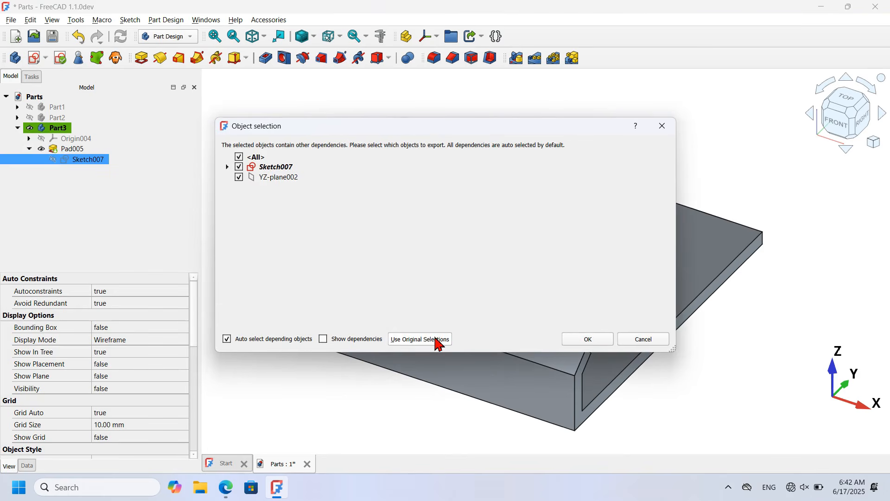
Step: Paste only the original sketch as Sketch008, move it into Part3, and show it
{"action": "left_click", "coordinate": [435, 339]}
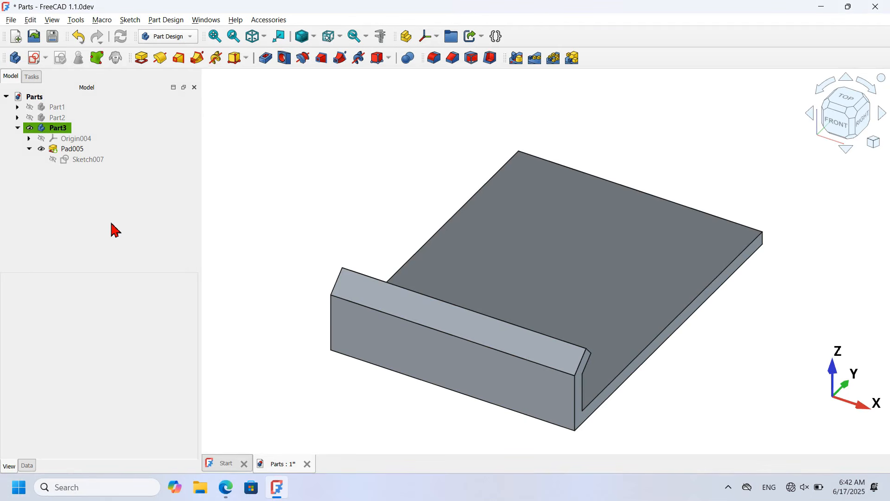
{"action": "mouse_move", "coordinate": [60, 170]}
{"action": "left_mouse_down"}
{"action": "mouse_move", "coordinate": [128, 136]}
{"action": "mouse_move", "coordinate": [120, 133]}
{"action": "left_mouse_up"}
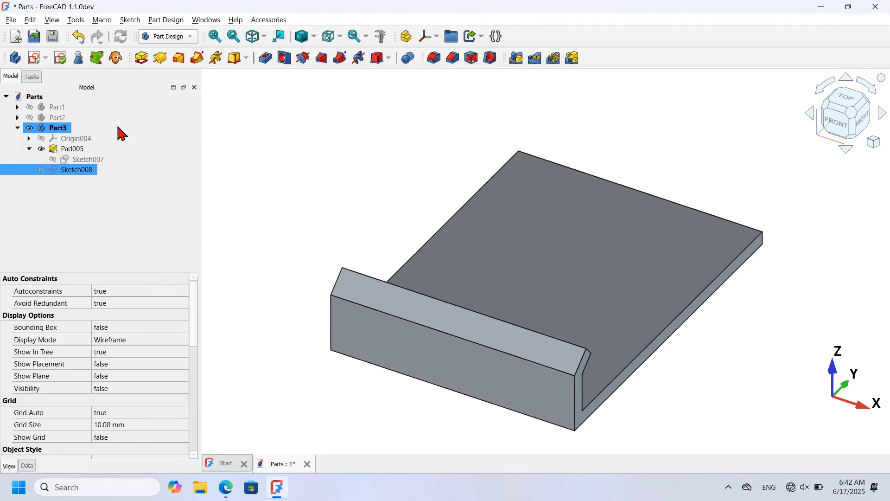
{"action": "key", "text": "space"}
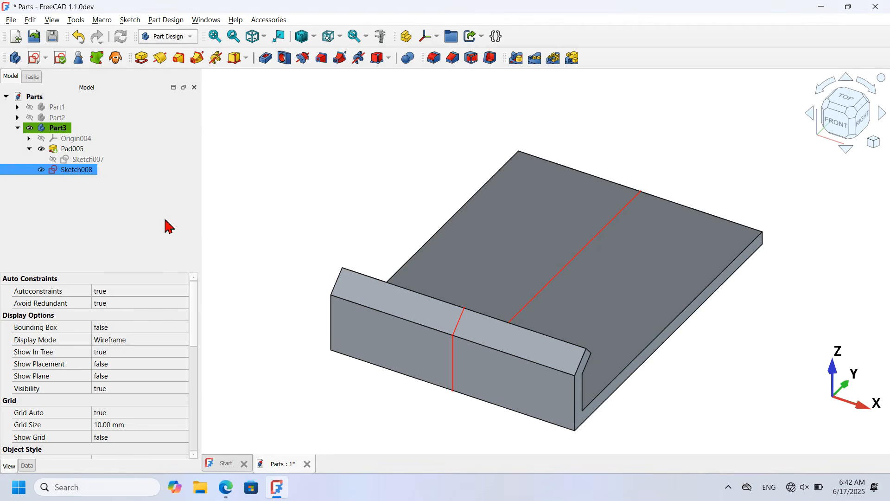
Step: Make Sketch008's profile lines construction, leaving only the hinge circles as real geometry
{"action": "double_click", "coordinate": [88, 171]}
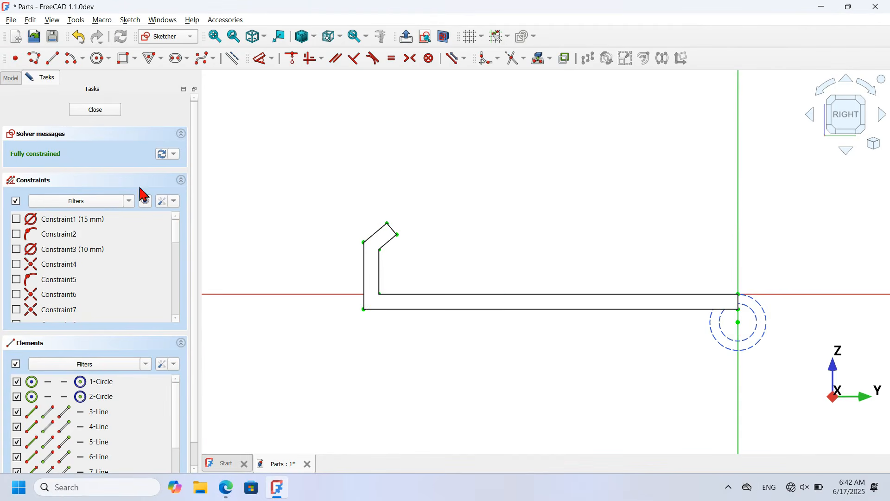
{"action": "left_click", "coordinate": [443, 36]}
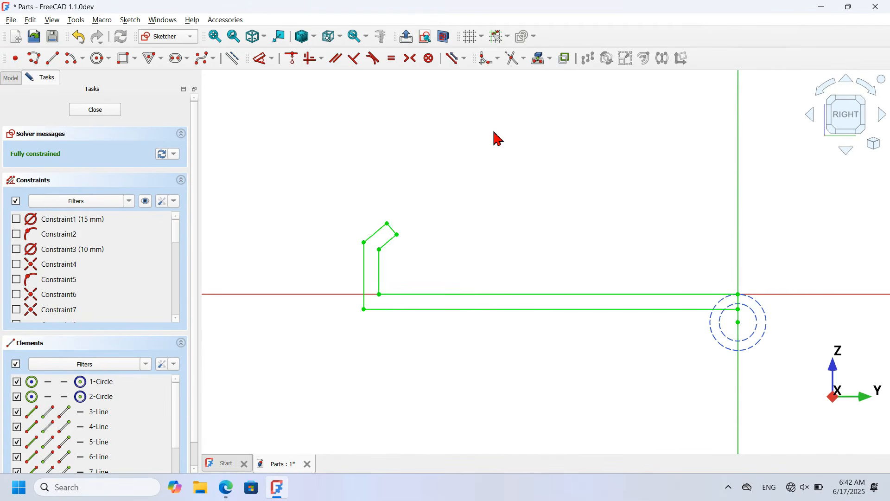
{"action": "scroll", "coordinate": [463, 198], "scroll_direction": "down", "scroll_amount": 2}
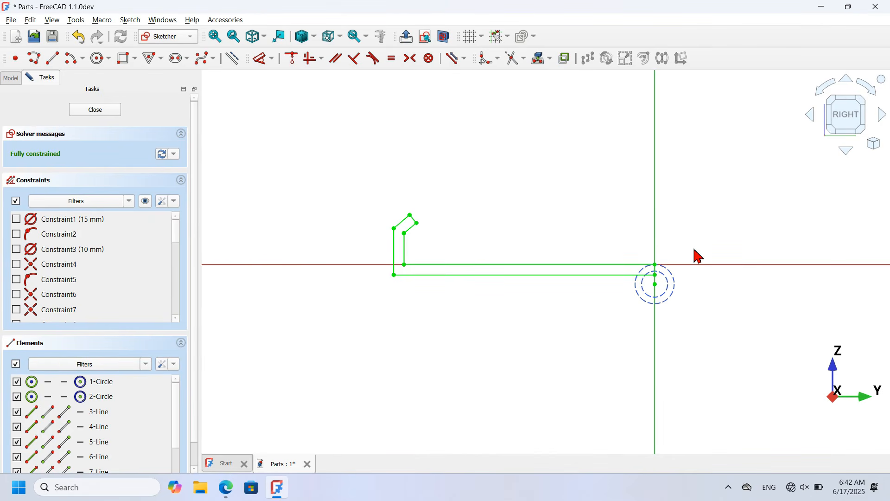
{"action": "left_click_drag", "start_coordinate": [339, 181], "coordinate": [749, 351]}
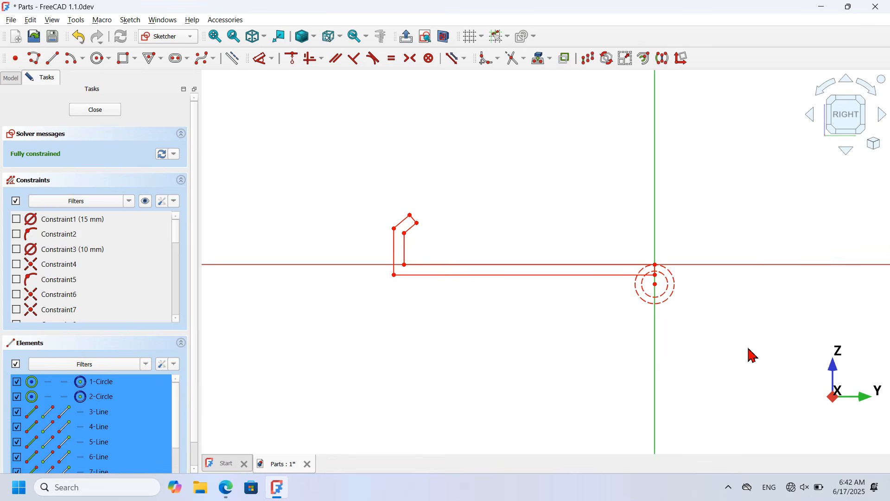
{"action": "left_click", "coordinate": [232, 59]}
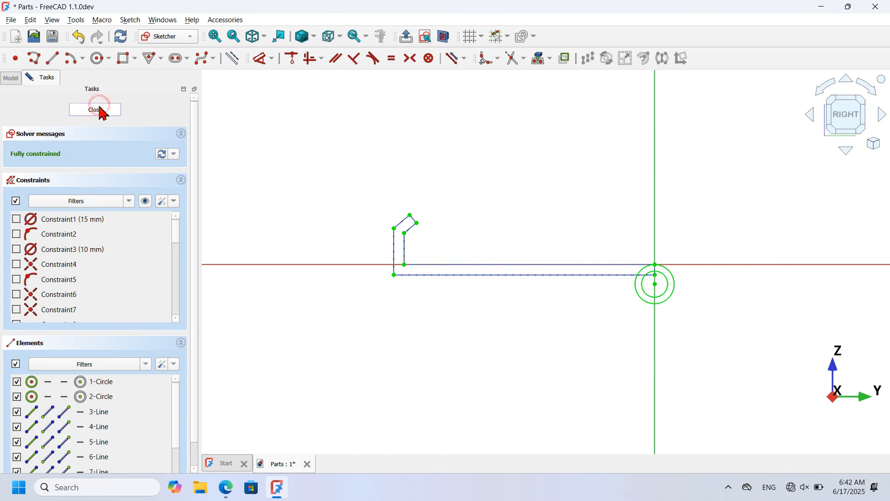
{"action": "left_click", "coordinate": [101, 110]}
{"action": "scroll", "coordinate": [318, 124], "scroll_direction": "up", "scroll_amount": 2}
{"action": "scroll", "coordinate": [607, 198], "scroll_direction": "up", "scroll_amount": 6}
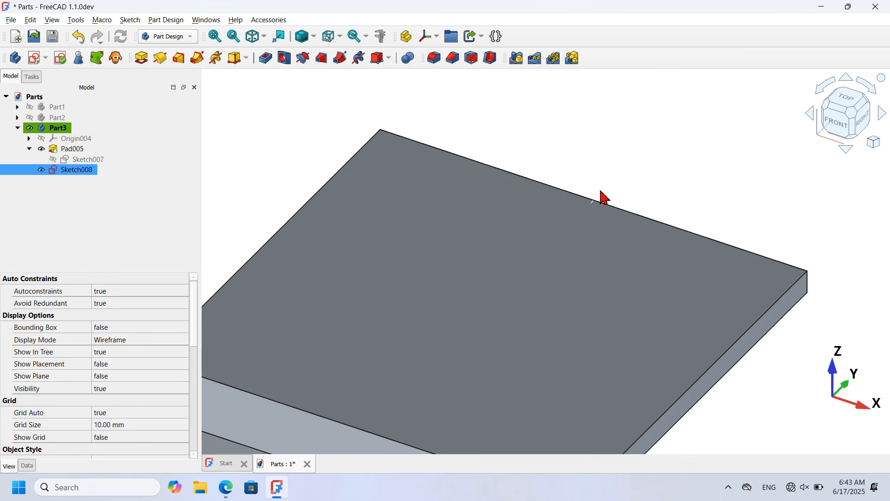
Step: Pad Sketch008 symmetrically to 75 mm to form the hinge barrel
{"action": "left_click", "coordinate": [141, 59]}
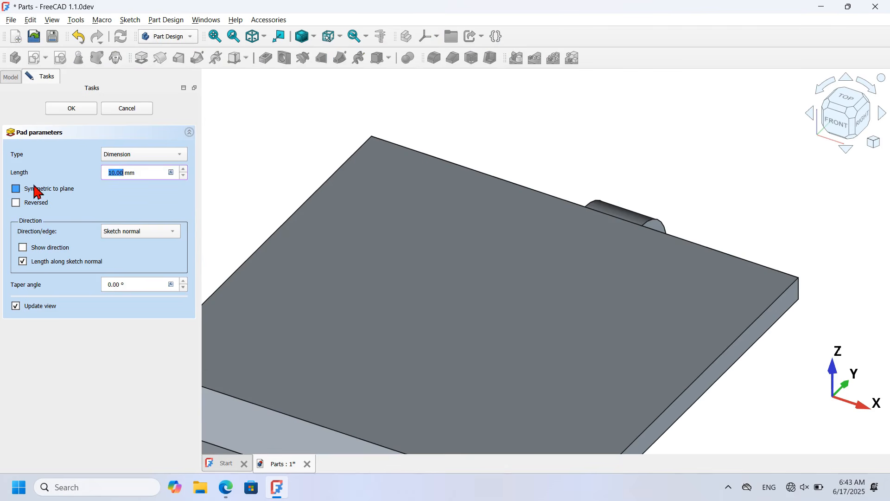
{"action": "left_click", "coordinate": [49, 191]}
{"action": "triple_click", "coordinate": [151, 172]}
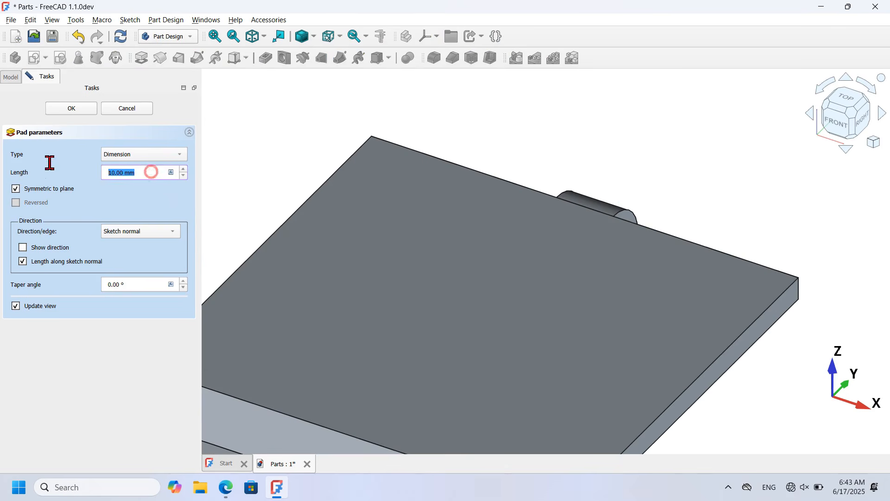
{"action": "type", "text": "75"}
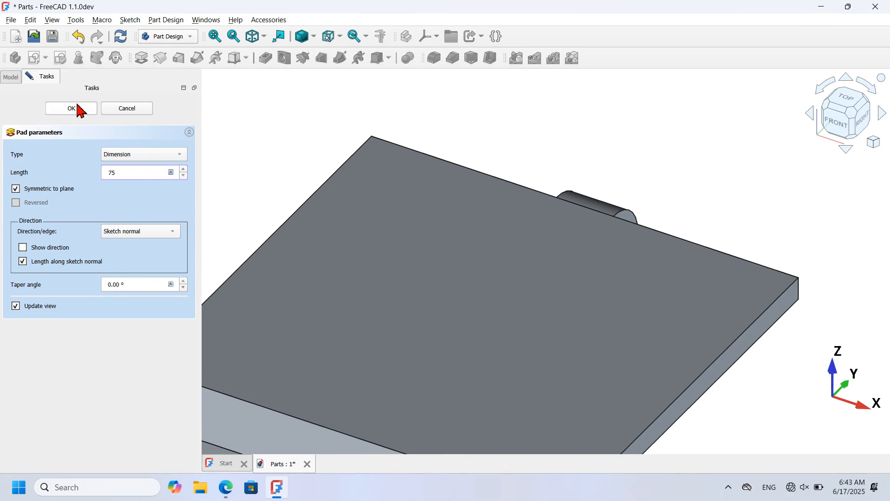
{"action": "left_click", "coordinate": [78, 109]}
Step: Hide Pad006, show Sketch008, and select its inner hinge circle
{"action": "left_click", "coordinate": [41, 170]}
{"action": "left_click", "coordinate": [29, 170]}
{"action": "left_click", "coordinate": [104, 206]}
{"action": "left_click_drag", "start_coordinate": [83, 189], "coordinate": [73, 173]}
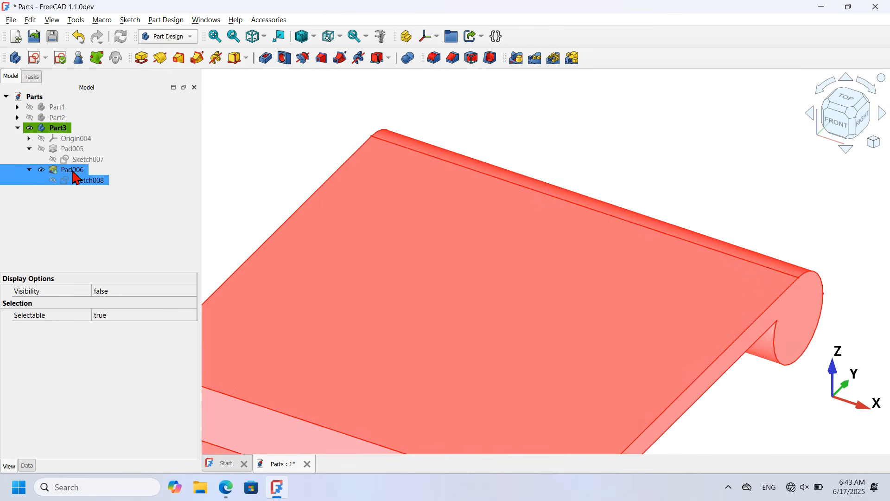
{"action": "key", "text": "space"}
{"action": "left_click", "coordinate": [690, 237]}
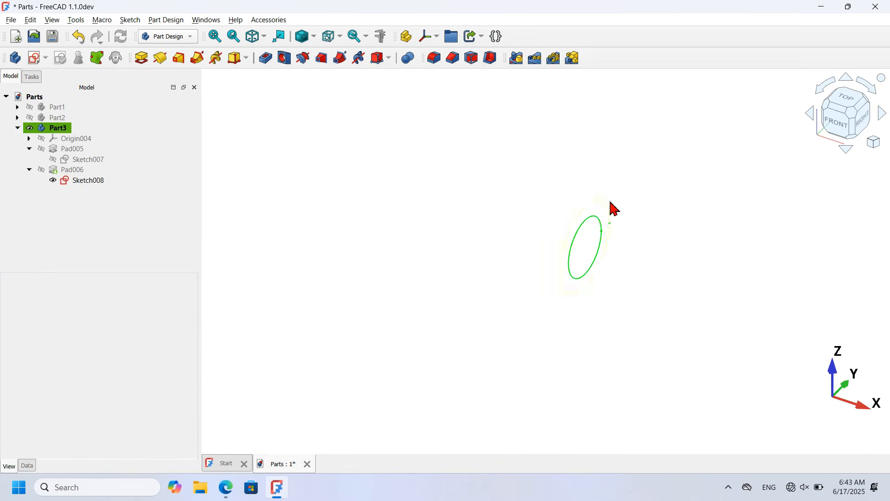
{"action": "left_click", "coordinate": [597, 220]}
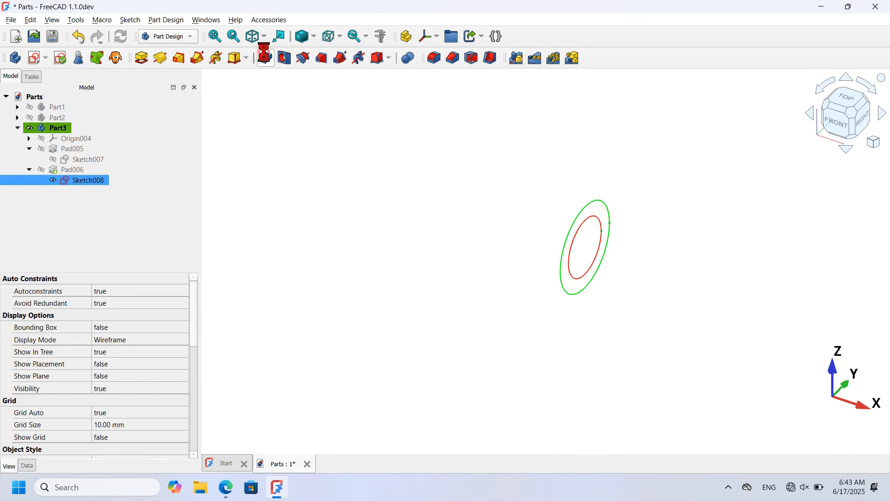
Step: Pocket the inner circle symmetrically Through all to hollow the hinge tube
{"action": "left_click", "coordinate": [265, 57]}
{"action": "left_click", "coordinate": [50, 189]}
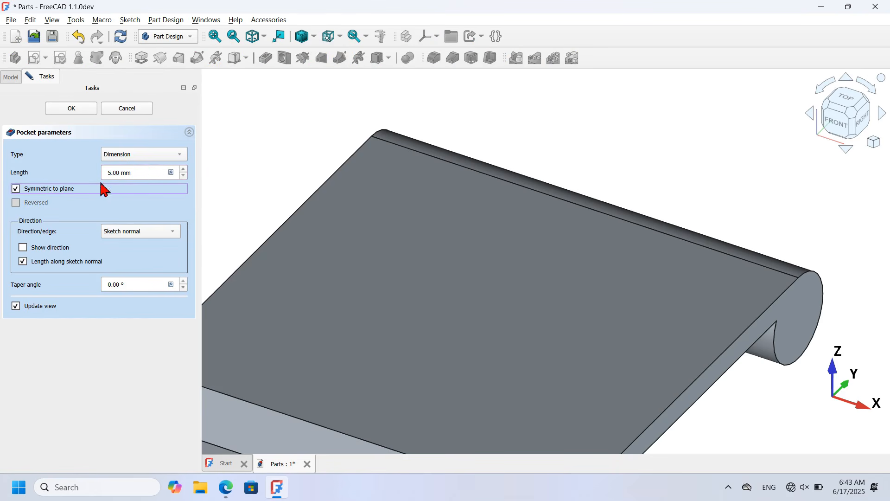
{"action": "left_click", "coordinate": [172, 155]}
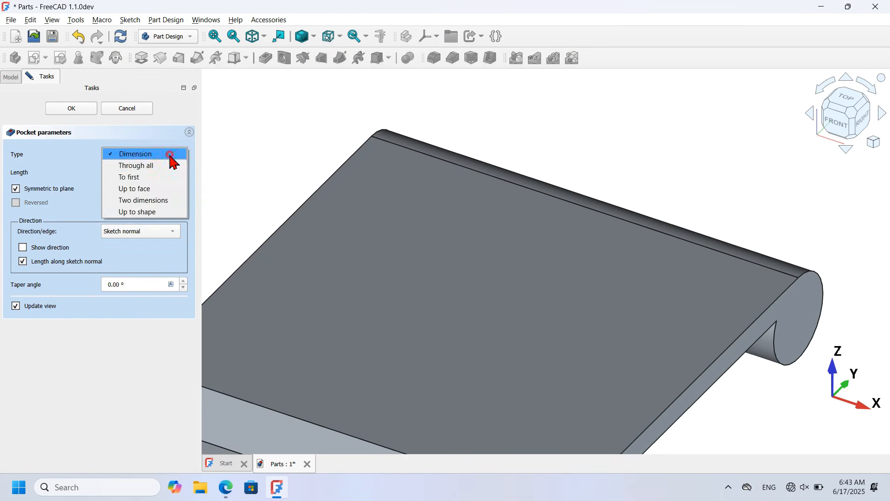
{"action": "left_click", "coordinate": [139, 164]}
{"action": "left_click", "coordinate": [61, 107]}
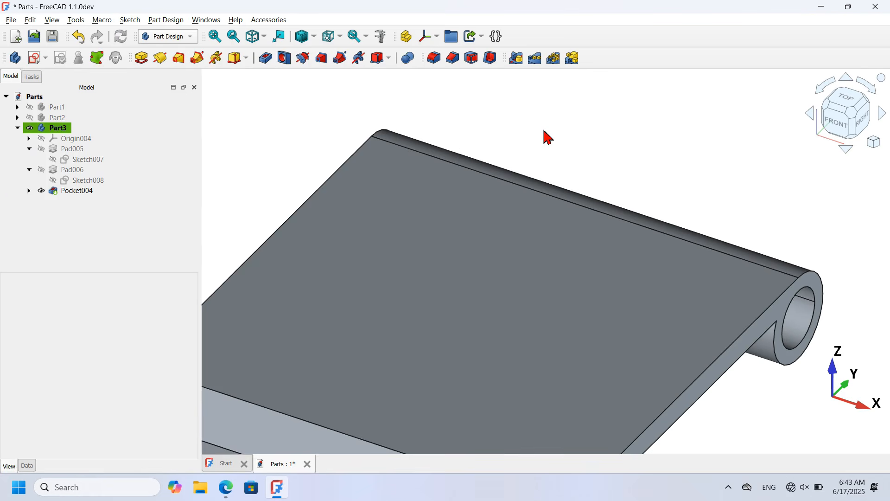
{"action": "scroll", "coordinate": [547, 137], "scroll_direction": "down", "scroll_amount": 4}
Step: Fillet the base lip's top front edge with a 2 mm radius
{"action": "middle_click_drag", "start_coordinate": [620, 332], "coordinate": [549, 292]}
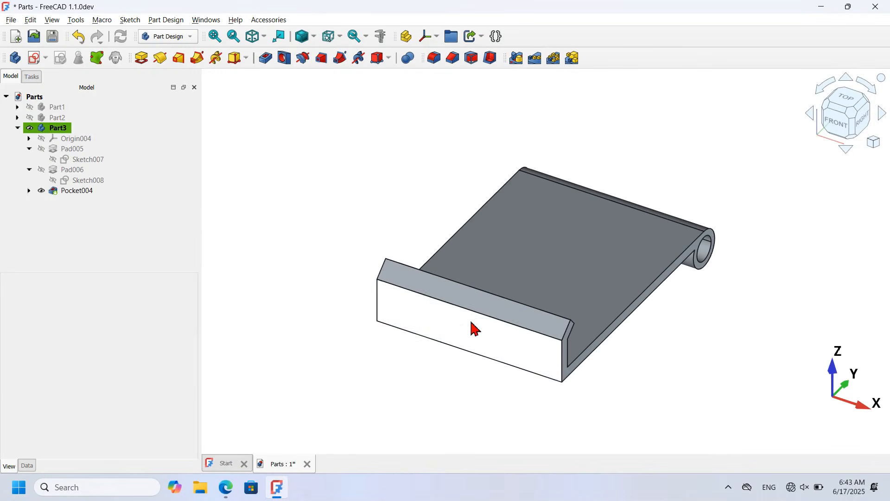
{"action": "left_click", "coordinate": [493, 319]}
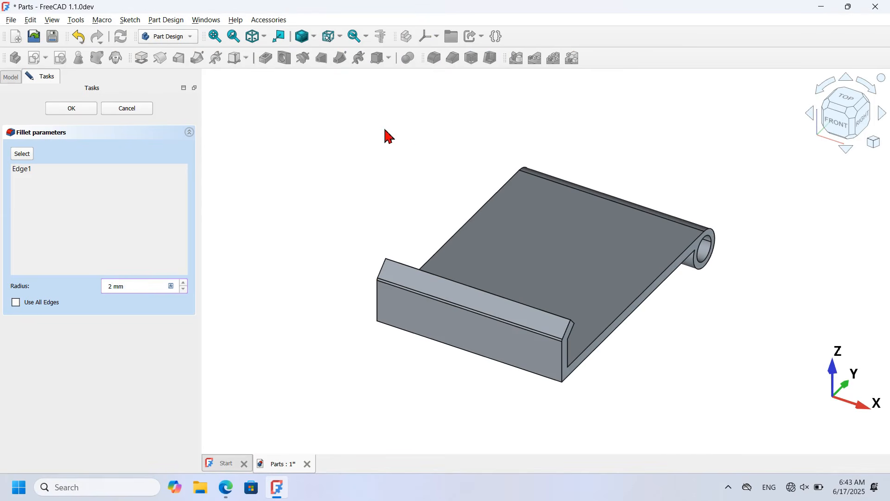
{"action": "left_click", "coordinate": [84, 109]}
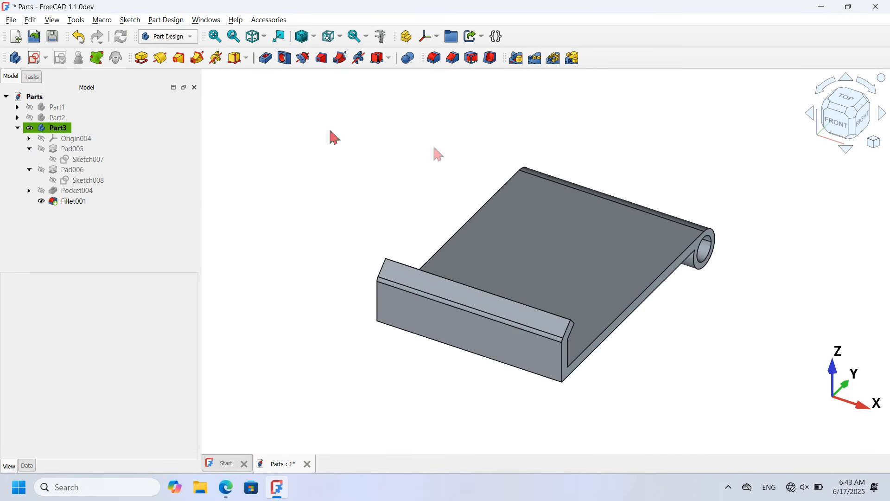
{"action": "left_click", "coordinate": [34, 61]}
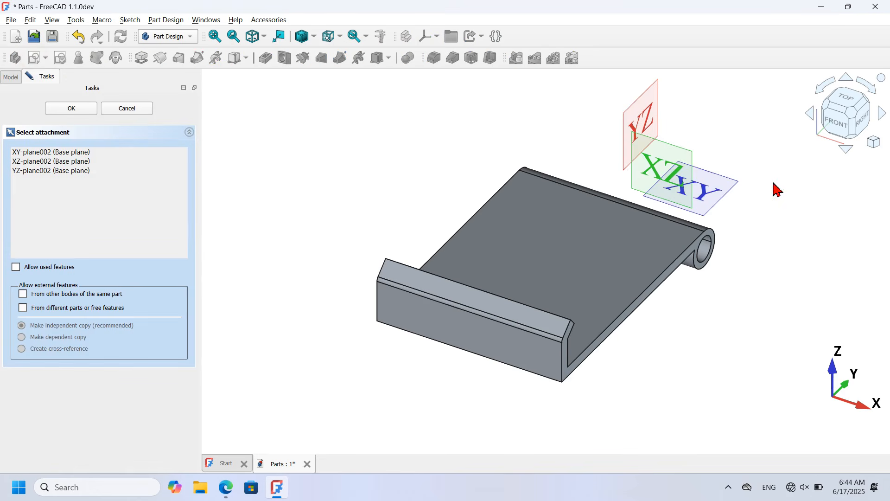
Step: Attach a new sketch to the XY plane and draw a rounded rectangle near the top
{"action": "left_click", "coordinate": [718, 187]}
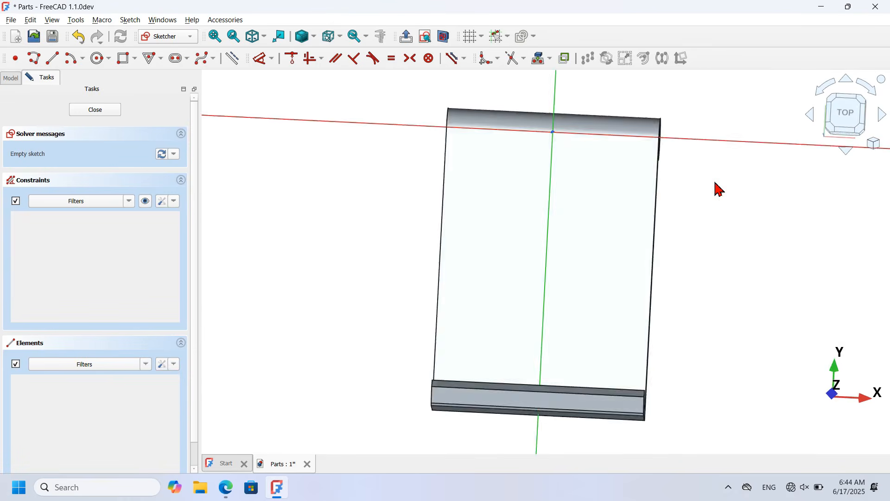
{"action": "left_click", "coordinate": [446, 38]}
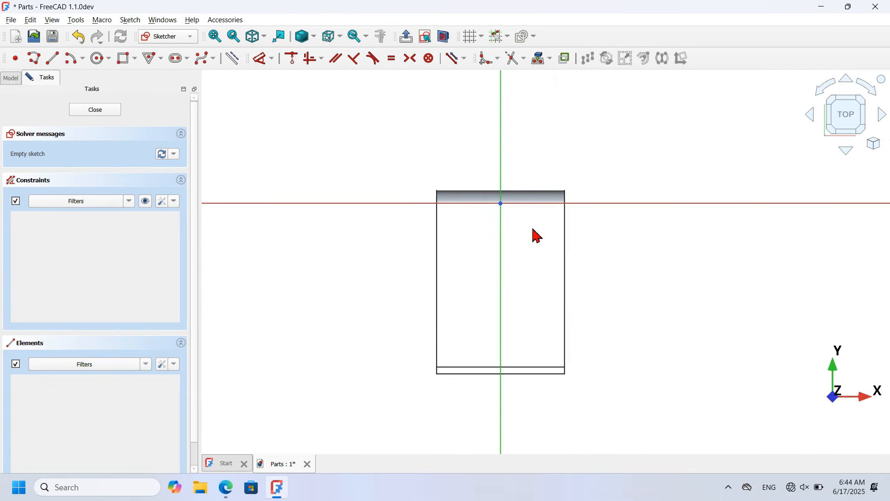
{"action": "scroll", "coordinate": [533, 234], "scroll_direction": "up", "scroll_amount": 1}
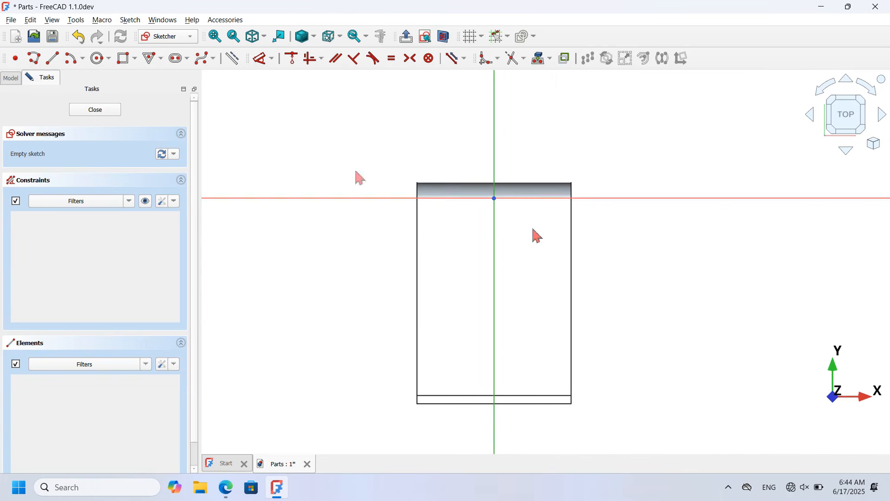
{"action": "left_click", "coordinate": [124, 67]}
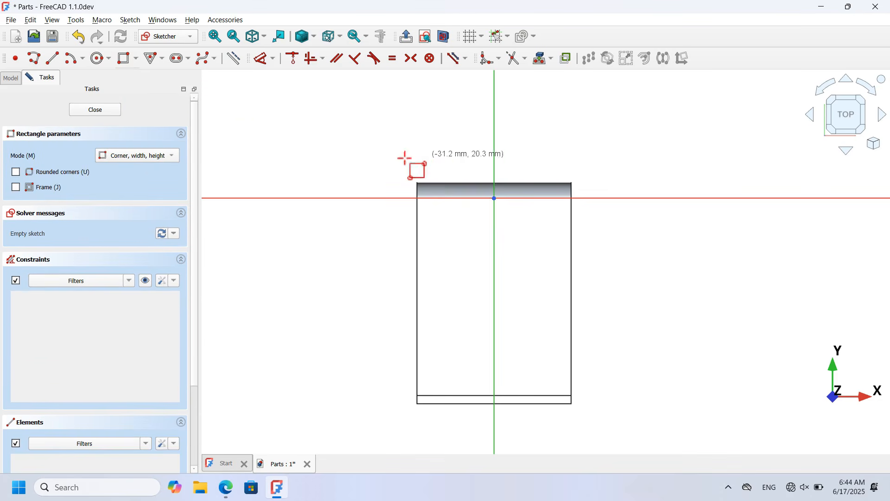
{"action": "left_click", "coordinate": [59, 177]}
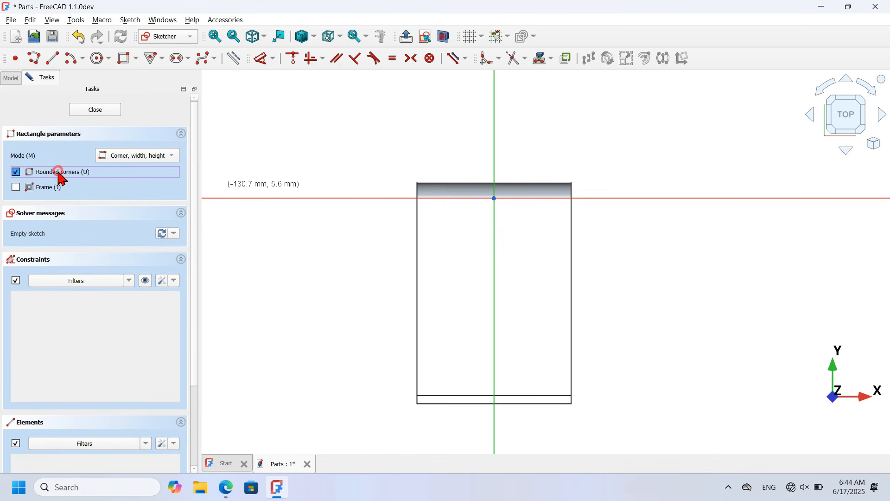
{"action": "left_click", "coordinate": [471, 162]}
{"action": "left_click", "coordinate": [520, 258]}
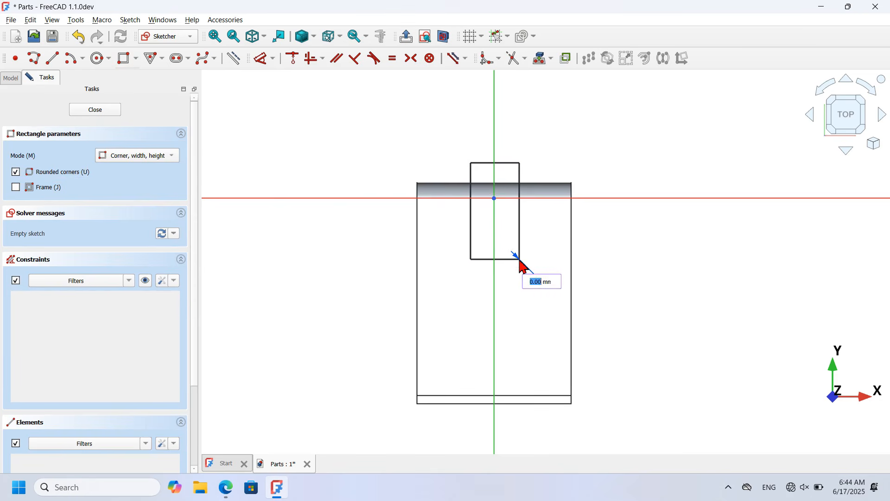
{"action": "left_click", "coordinate": [517, 258]}
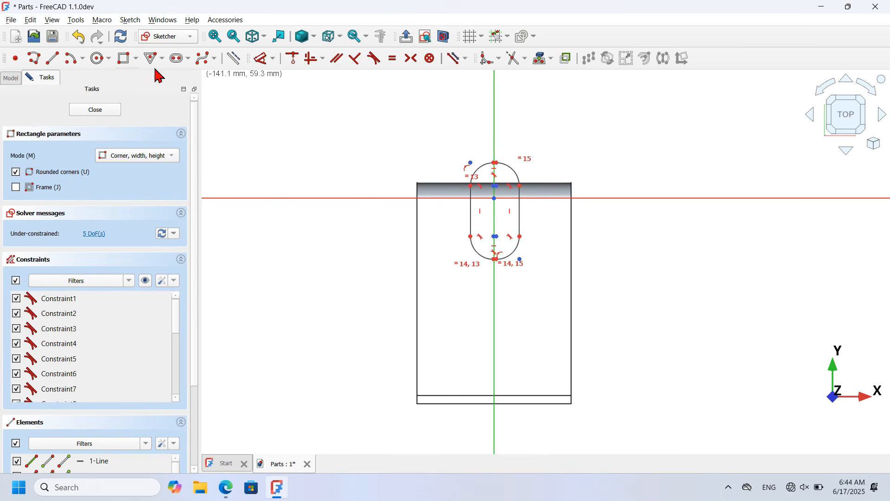
Step: Draw a closed six-segment angled outline beside the frame
{"action": "left_click", "coordinate": [34, 58]}
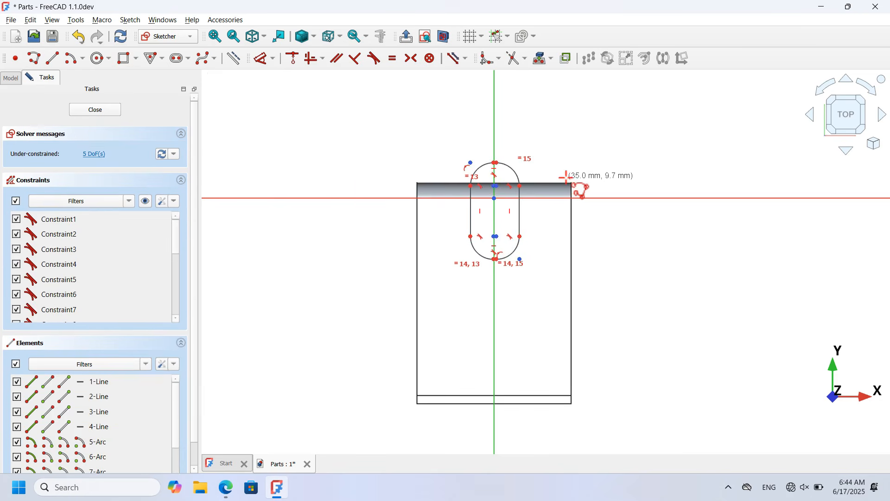
{"action": "left_click", "coordinate": [548, 177]}
{"action": "left_click", "coordinate": [549, 247]}
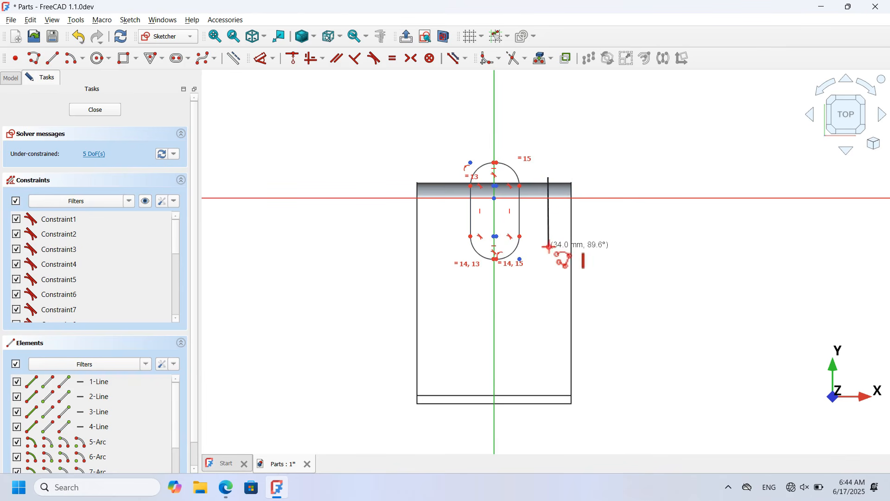
{"action": "left_click", "coordinate": [585, 360]}
{"action": "left_click", "coordinate": [586, 407]}
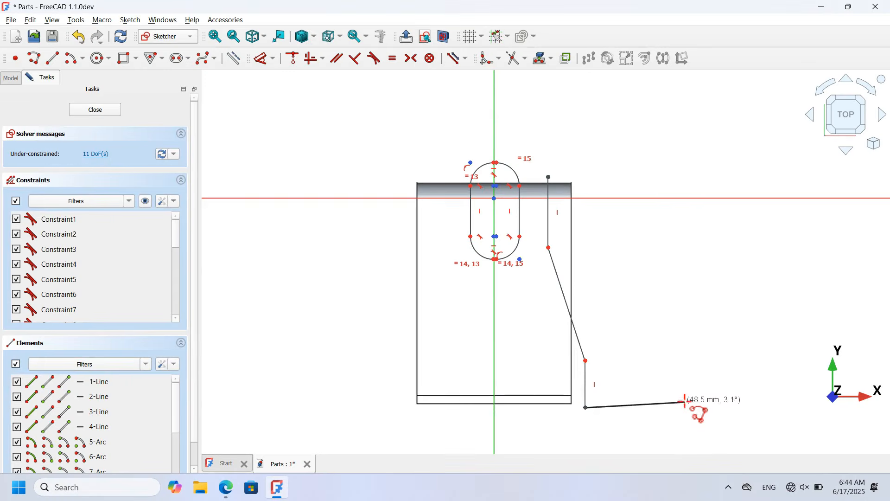
{"action": "left_click", "coordinate": [691, 411]}
{"action": "left_click", "coordinate": [671, 163]}
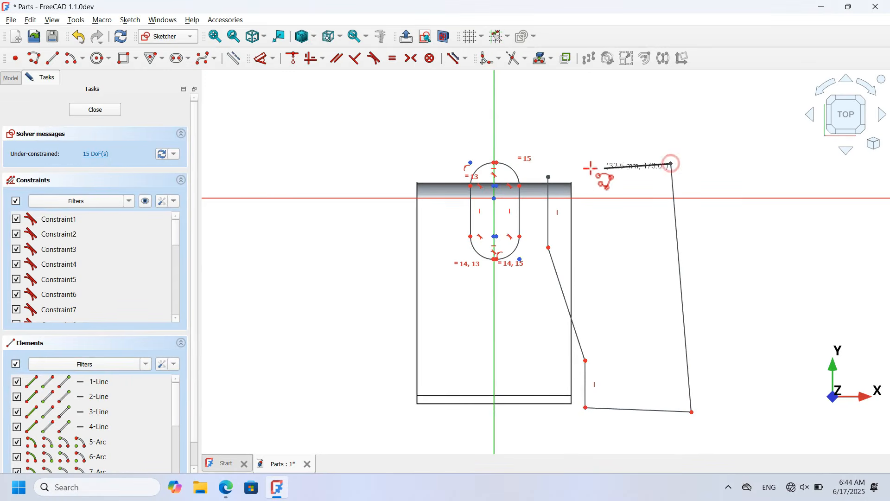
{"action": "left_click", "coordinate": [548, 176]}
{"action": "scroll", "coordinate": [506, 135], "scroll_direction": "up", "scroll_amount": 3}
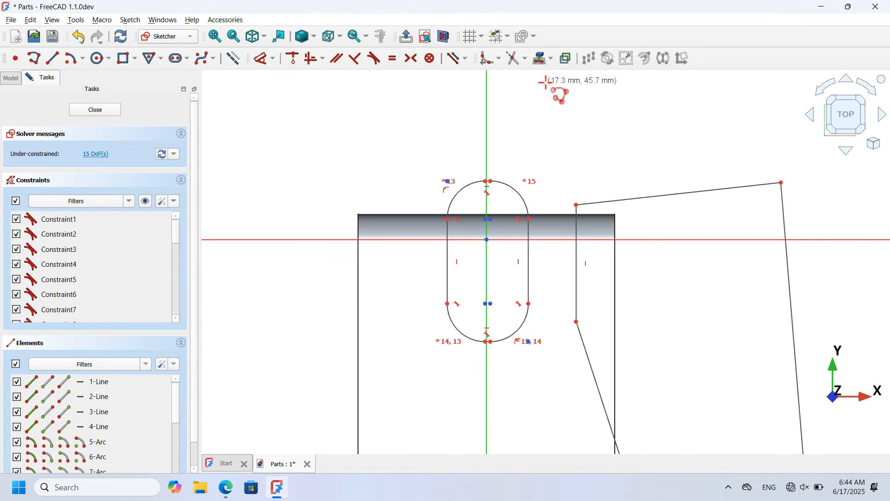
Step: Project the frame's top and bottom edges as external geometry
{"action": "left_click", "coordinate": [538, 60]}
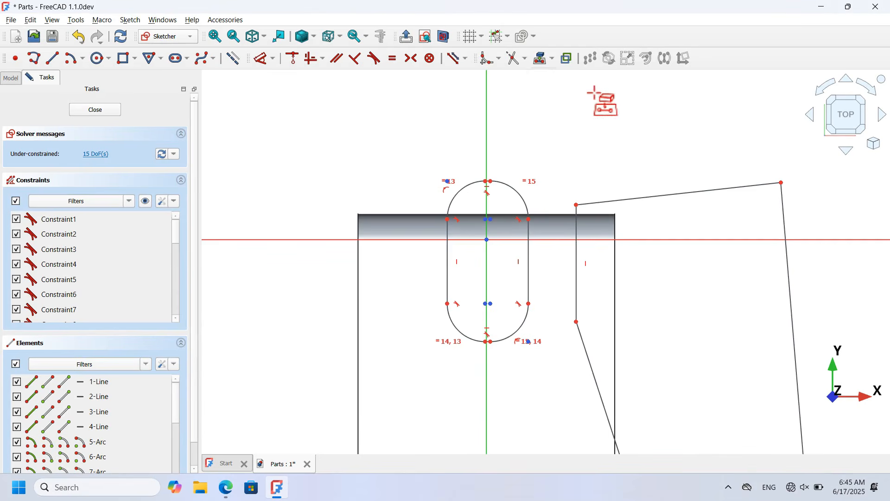
{"action": "scroll", "coordinate": [593, 95], "scroll_direction": "down", "scroll_amount": 2}
{"action": "left_click", "coordinate": [570, 170]}
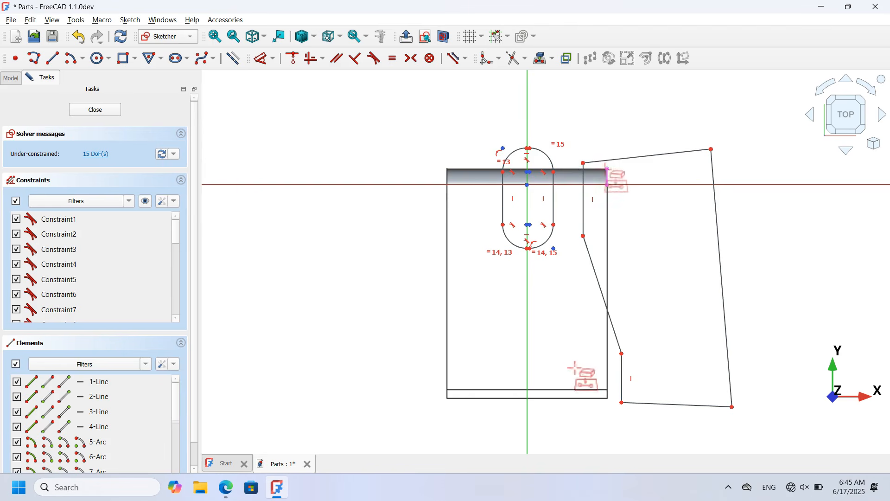
{"action": "left_click", "coordinate": [602, 399]}
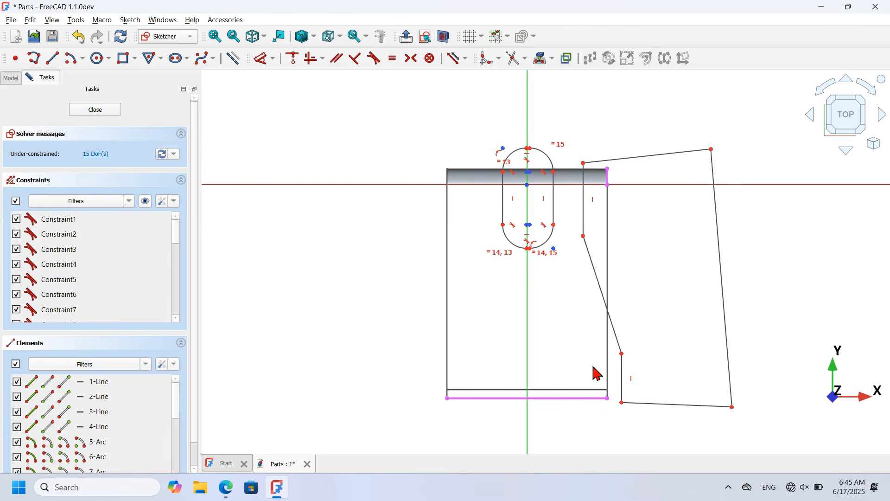
{"action": "left_click", "coordinate": [236, 59]}
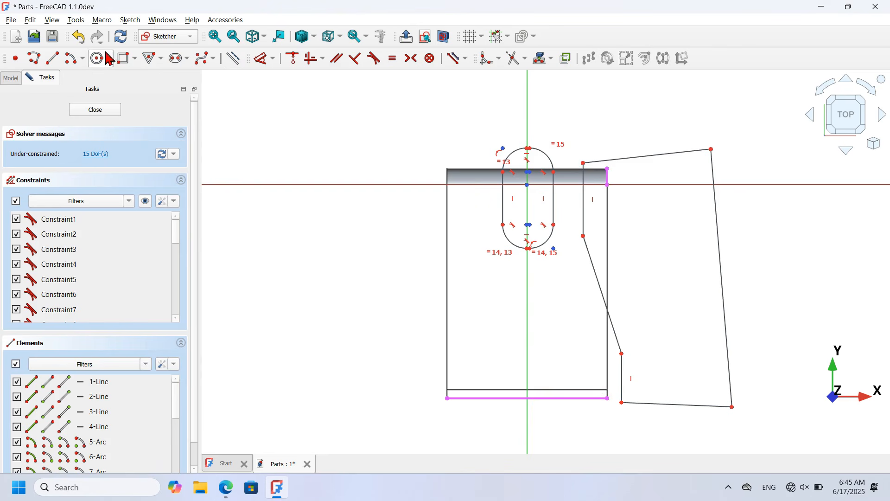
Step: Draw a small rectangle near the bottom of the outline
{"action": "left_click", "coordinate": [124, 58]}
{"action": "left_click", "coordinate": [512, 362]}
{"action": "left_click", "coordinate": [552, 429]}
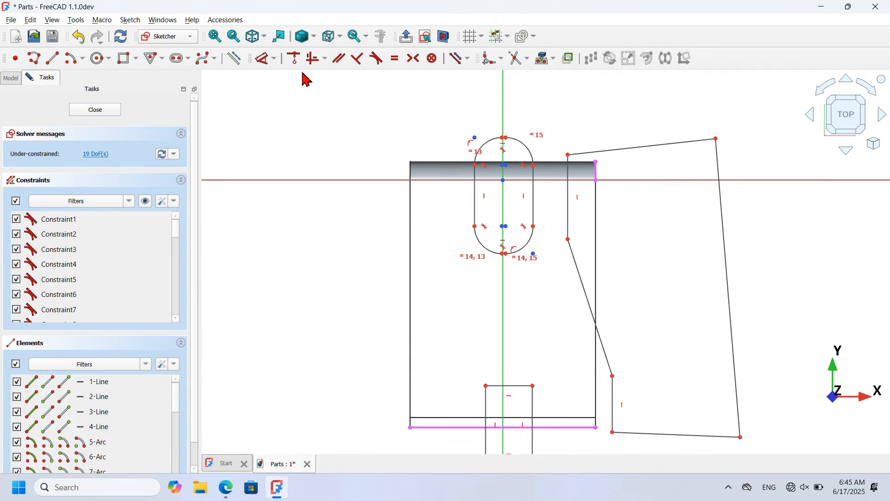
{"action": "left_click", "coordinate": [310, 58]}
Step: Square up the outline and align its bottom with the frame's bottom edge
{"action": "left_click", "coordinate": [668, 143]}
{"action": "left_click", "coordinate": [725, 245]}
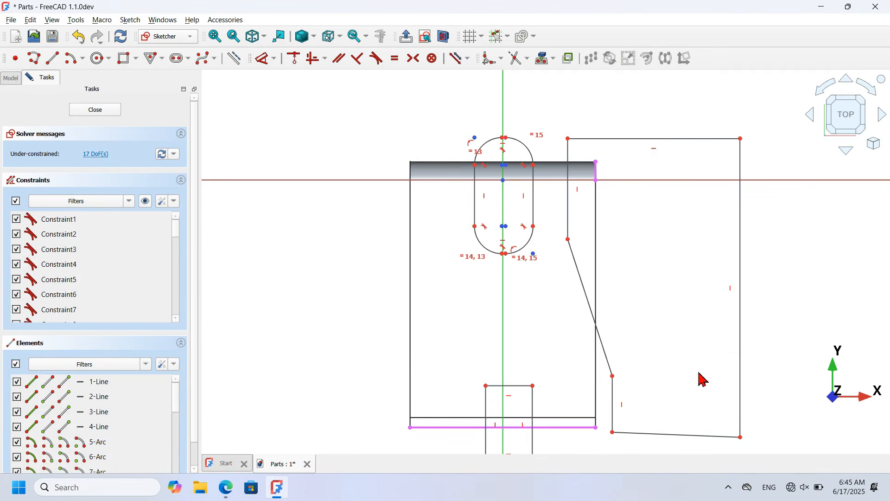
{"action": "left_click", "coordinate": [677, 434]}
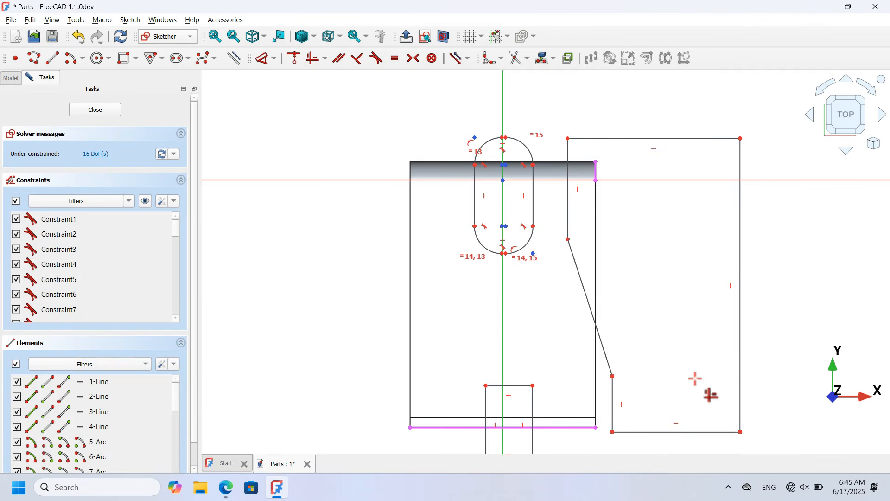
{"action": "scroll", "coordinate": [593, 142], "scroll_direction": "up", "scroll_amount": 1}
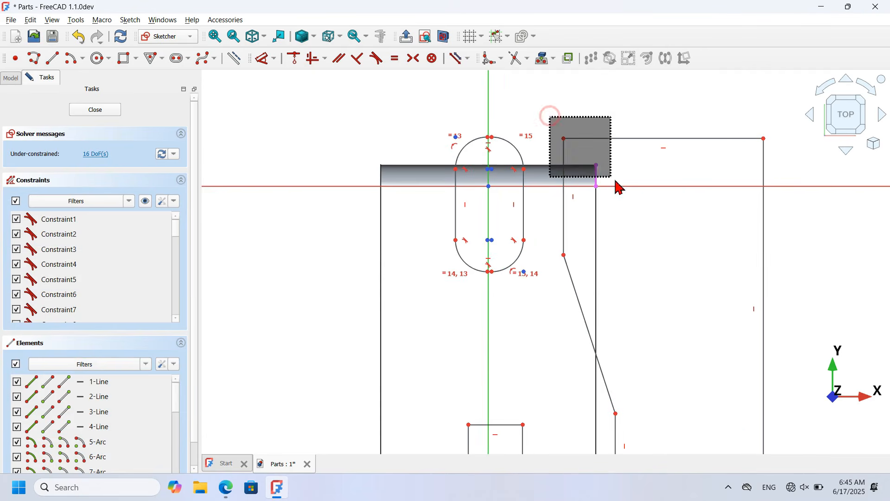
{"action": "left_click", "coordinate": [325, 59]}
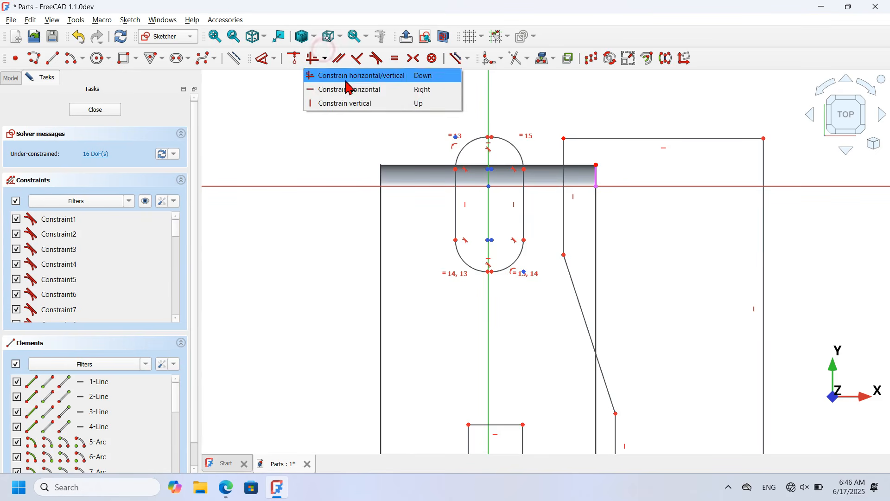
{"action": "left_click", "coordinate": [405, 88]}
{"action": "scroll", "coordinate": [625, 144], "scroll_direction": "down", "scroll_amount": 3}
{"action": "scroll", "coordinate": [645, 350], "scroll_direction": "up", "scroll_amount": 5}
{"action": "left_click_drag", "start_coordinate": [519, 341], "coordinate": [618, 429]}
{"action": "left_click_drag", "start_coordinate": [617, 427], "coordinate": [619, 428]}
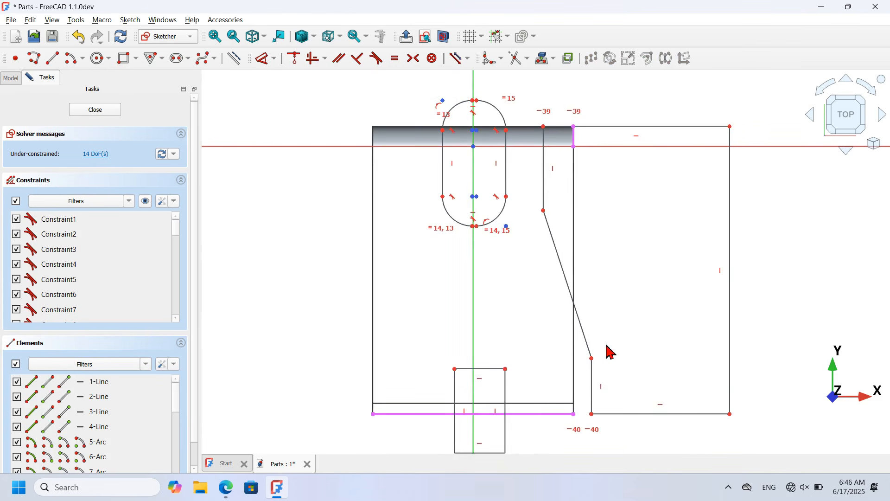
Step: Dimension the slot's arc radius to 2 mm and its width to 20 mm
{"action": "left_click", "coordinate": [267, 58]}
{"action": "scroll", "coordinate": [454, 194], "scroll_direction": "up", "scroll_amount": 4}
{"action": "left_click", "coordinate": [547, 250]}
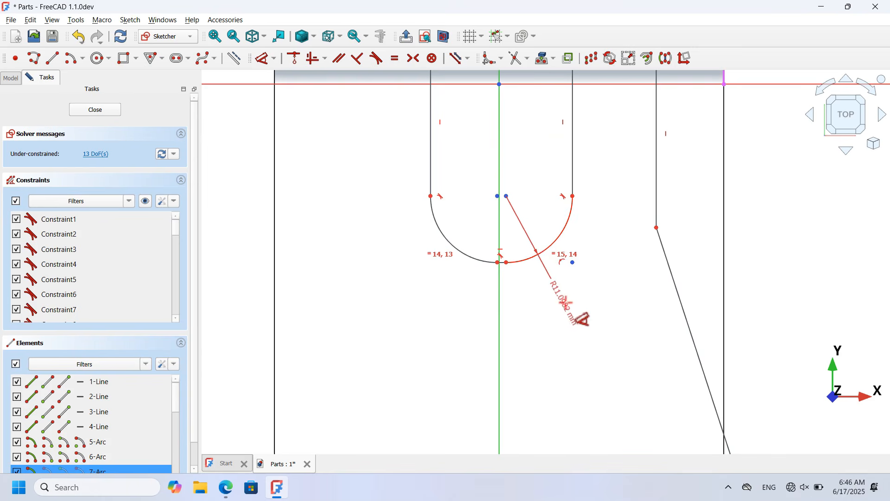
{"action": "left_click", "coordinate": [584, 314]}
{"action": "type", "text": "2"}
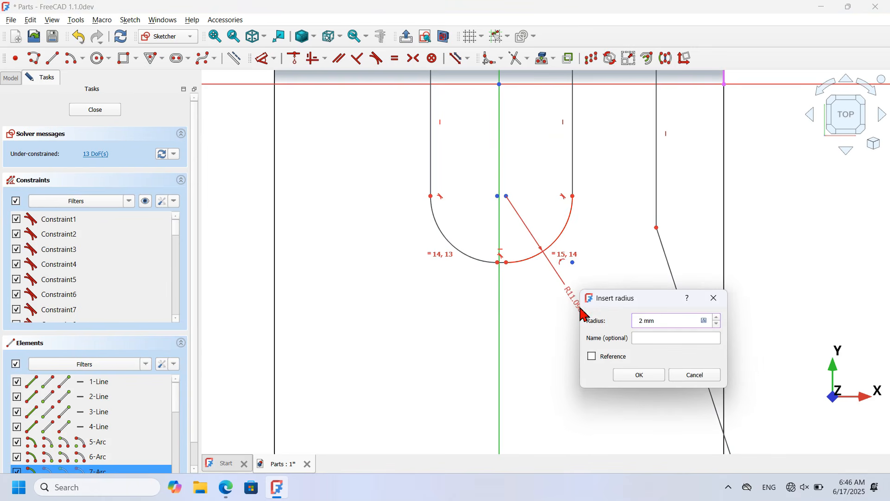
{"action": "key", "text": "Return"}
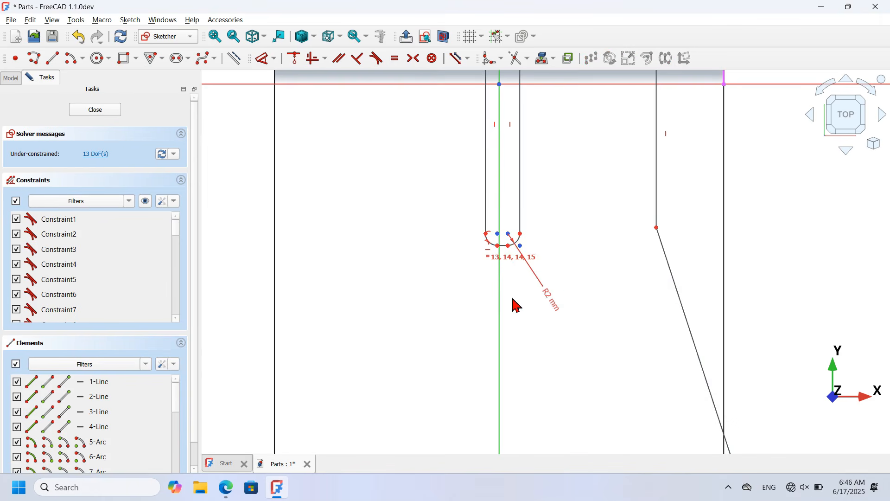
{"action": "scroll", "coordinate": [516, 305], "scroll_direction": "down", "scroll_amount": 1}
{"action": "left_click", "coordinate": [487, 179]}
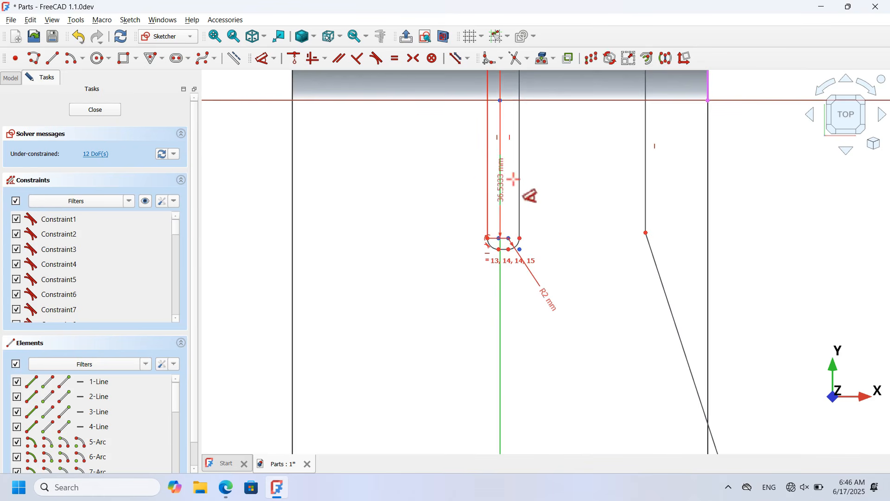
{"action": "left_click", "coordinate": [519, 186]}
{"action": "left_click", "coordinate": [590, 193]}
{"action": "type", "text": "20"}
{"action": "key", "text": "Return"}
Step: Make the slot symmetric about the vertical axis
{"action": "scroll", "coordinate": [550, 183], "scroll_direction": "up", "scroll_amount": 2}
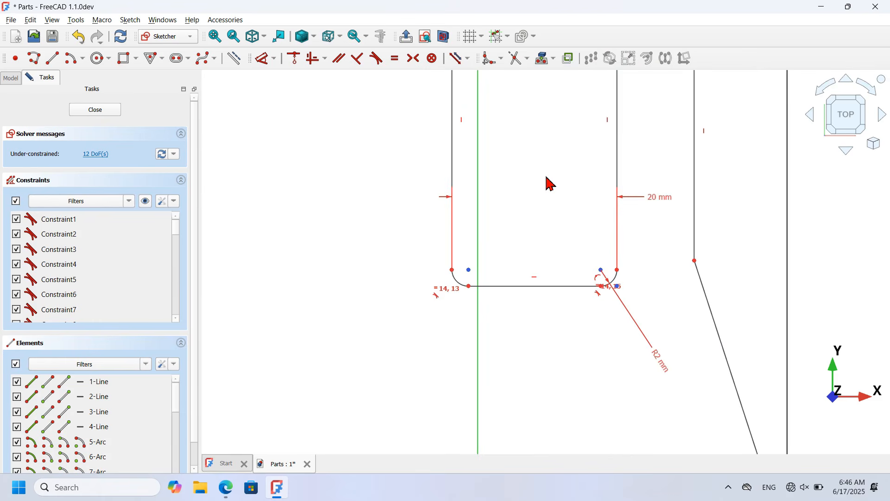
{"action": "left_click", "coordinate": [414, 58]}
{"action": "left_click", "coordinate": [602, 280]}
{"action": "left_click", "coordinate": [468, 277]}
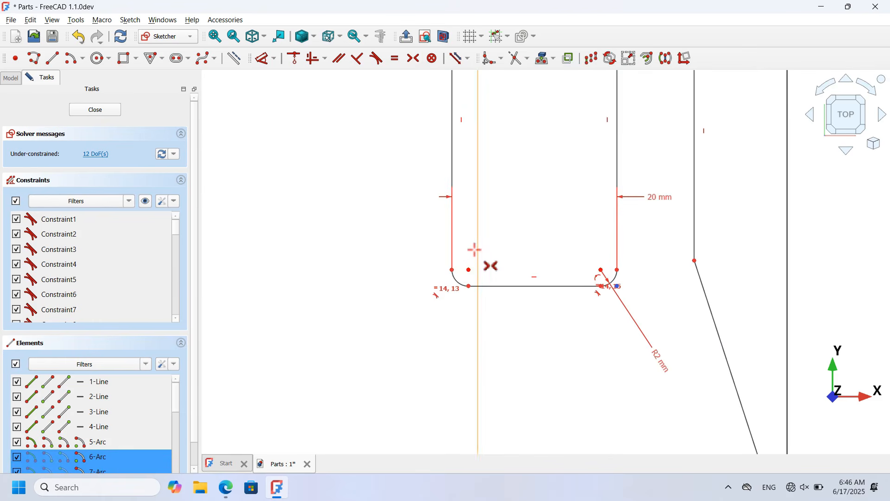
{"action": "left_click", "coordinate": [478, 253]}
{"action": "scroll", "coordinate": [463, 373], "scroll_direction": "down", "scroll_amount": 5}
{"action": "scroll", "coordinate": [433, 332], "scroll_direction": "up", "scroll_amount": 3}
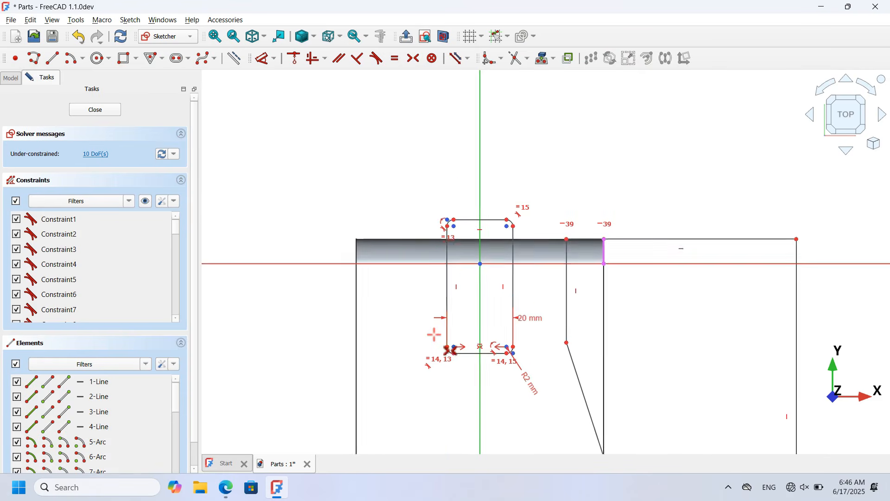
{"action": "left_click", "coordinate": [262, 59]}
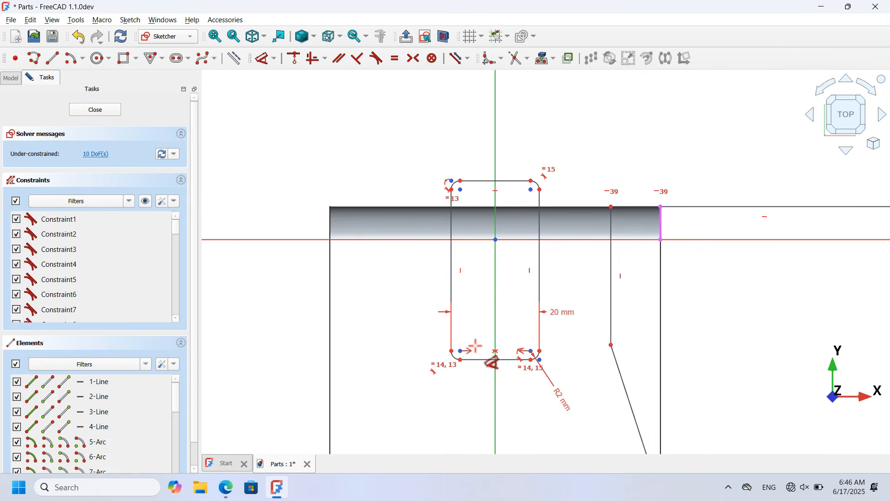
Step: Dimension the slot length to 27.5 mm and its side line to 30 mm
{"action": "left_click", "coordinate": [482, 360]}
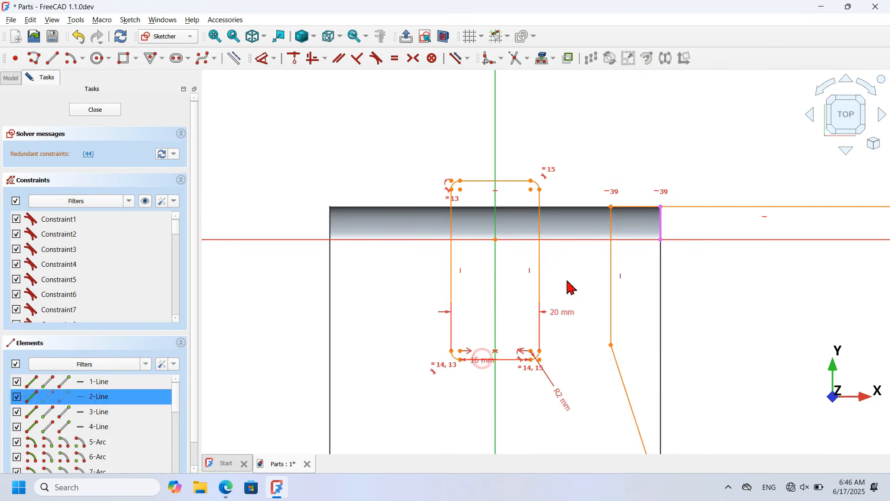
{"action": "left_click", "coordinate": [661, 207]}
{"action": "left_click", "coordinate": [275, 274]}
{"action": "type", "text": "27.5"}
{"action": "key", "text": "Return"}
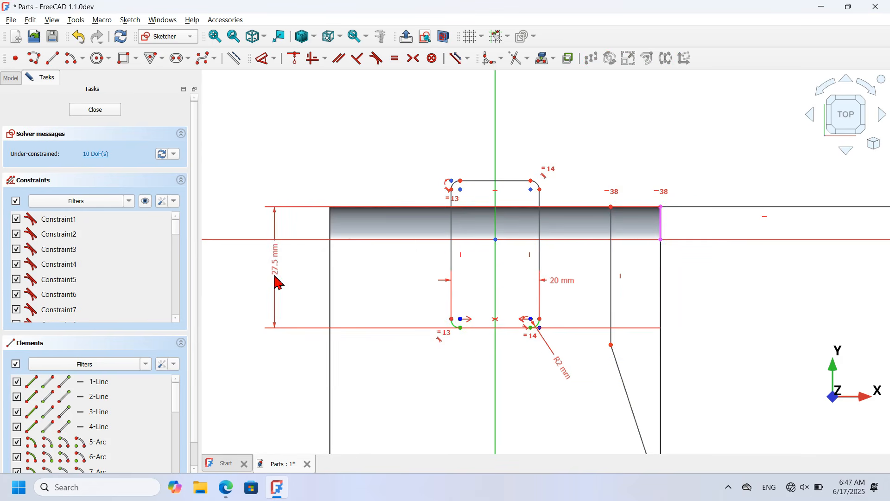
{"action": "left_click", "coordinate": [451, 228]}
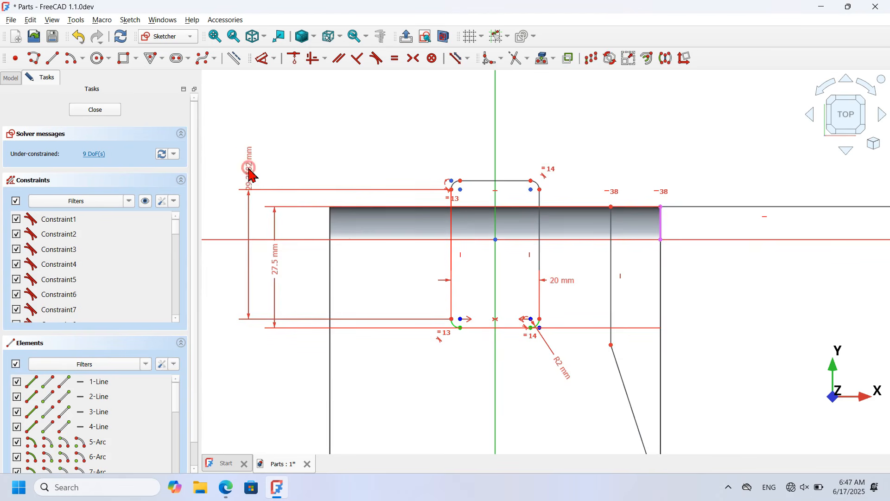
{"action": "left_click", "coordinate": [252, 175]}
{"action": "key", "text": "Return"}
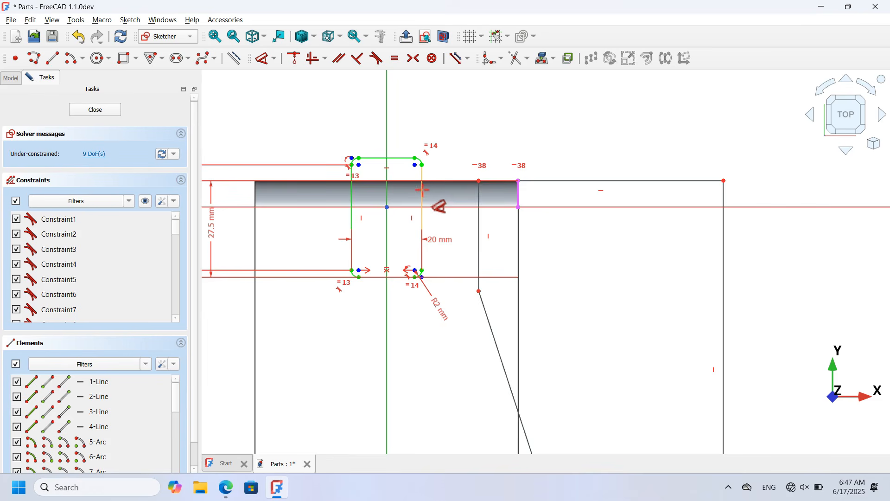
Step: Set a 20 mm horizontal distance and a 15 mm short vertical line
{"action": "left_click", "coordinate": [422, 190]}
{"action": "left_click", "coordinate": [480, 200]}
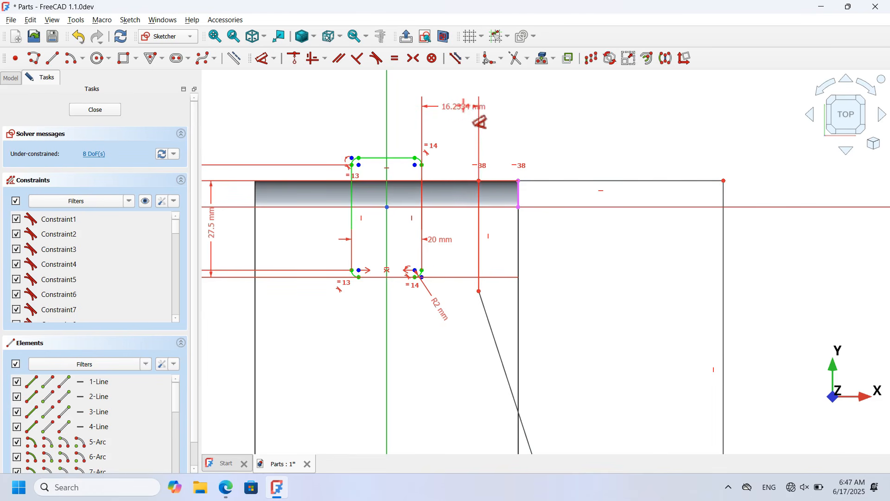
{"action": "left_click", "coordinate": [467, 113]}
{"action": "type", "text": "20"}
{"action": "key", "text": "Return"}
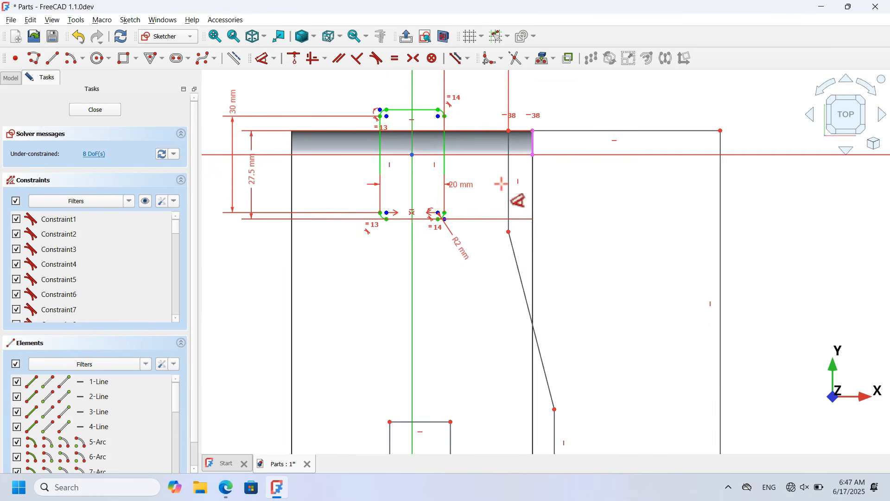
{"action": "left_click", "coordinate": [509, 195]}
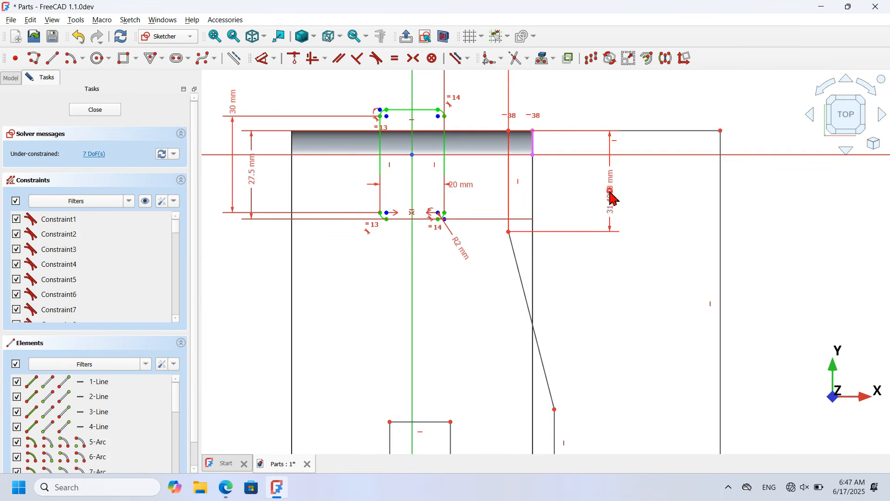
{"action": "left_click", "coordinate": [612, 198]}
{"action": "type", "text": "1"}
{"action": "key", "text": "Return"}
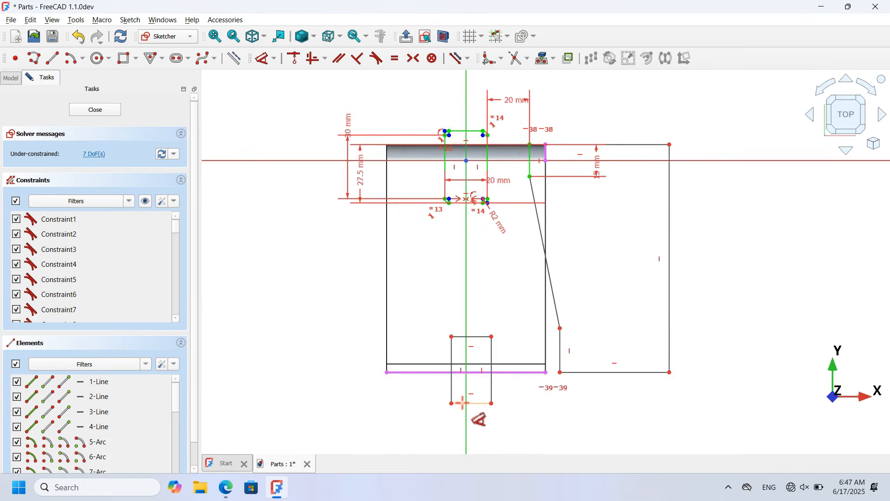
{"action": "scroll", "coordinate": [462, 402], "scroll_direction": "up", "scroll_amount": 3}
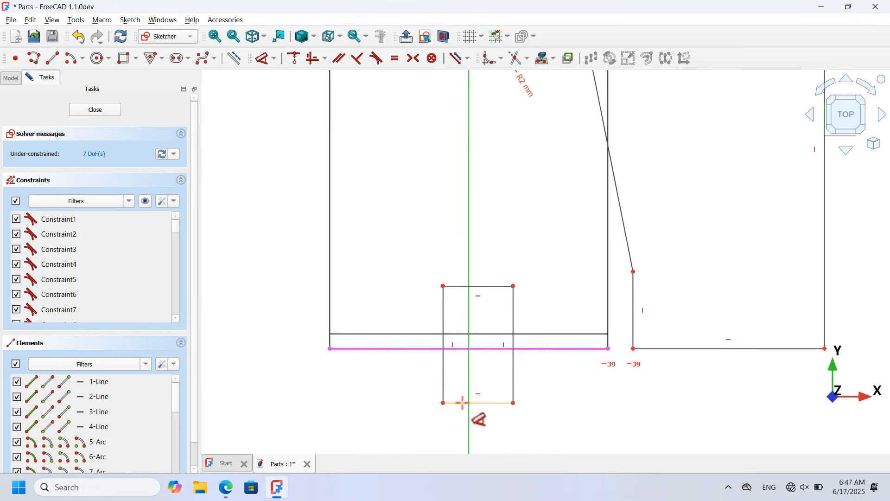
Step: Place the small rectangle's top 10 mm above the bottom line, 35 mm wide, and pick its top edge for symmetry
{"action": "left_click", "coordinate": [413, 349]}
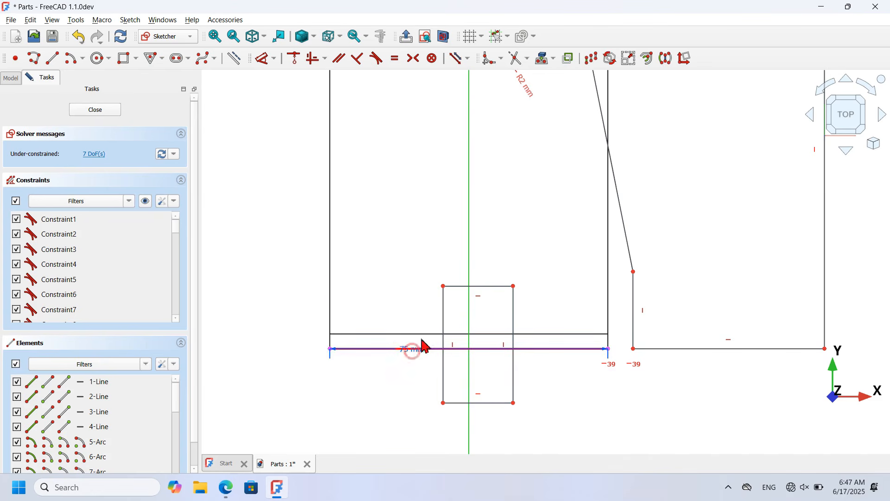
{"action": "left_click", "coordinate": [482, 286]}
{"action": "left_click", "coordinate": [277, 319]}
{"action": "type", "text": "10"}
{"action": "key", "text": "Return"}
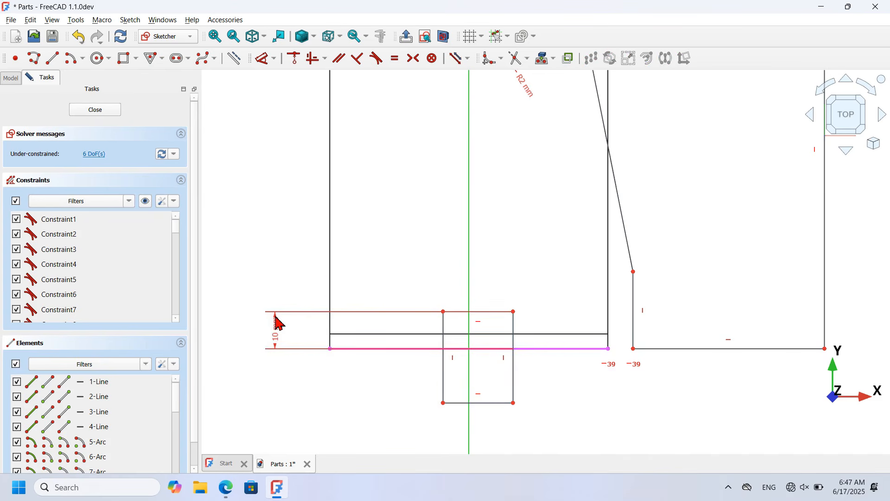
{"action": "left_click", "coordinate": [489, 311]}
{"action": "left_click", "coordinate": [496, 239]}
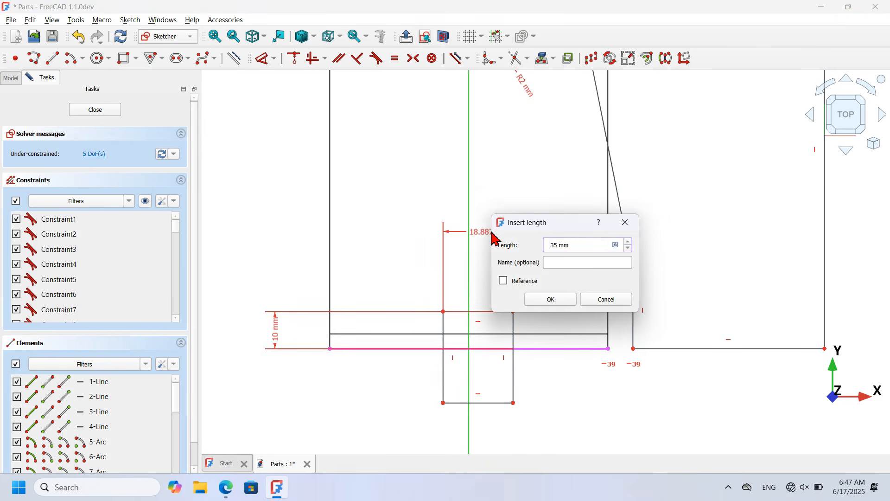
{"action": "key", "text": "Return"}
{"action": "left_click", "coordinate": [414, 58]}
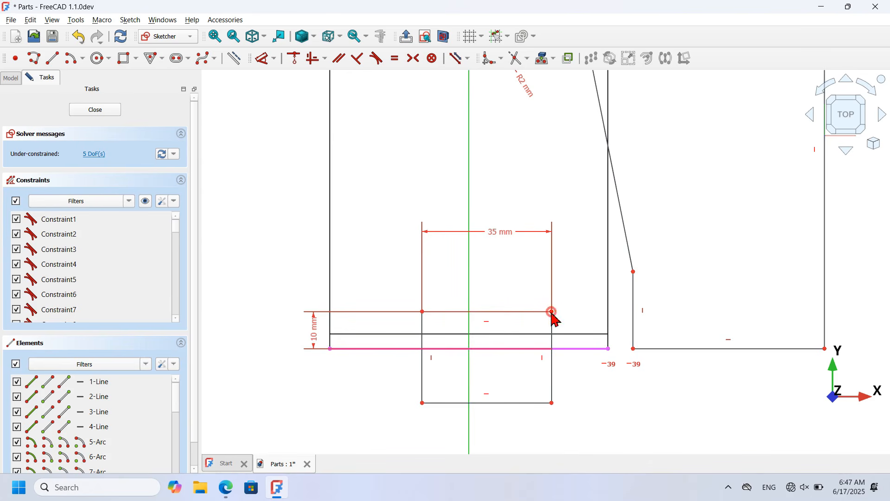
{"action": "left_click", "coordinate": [422, 312]}
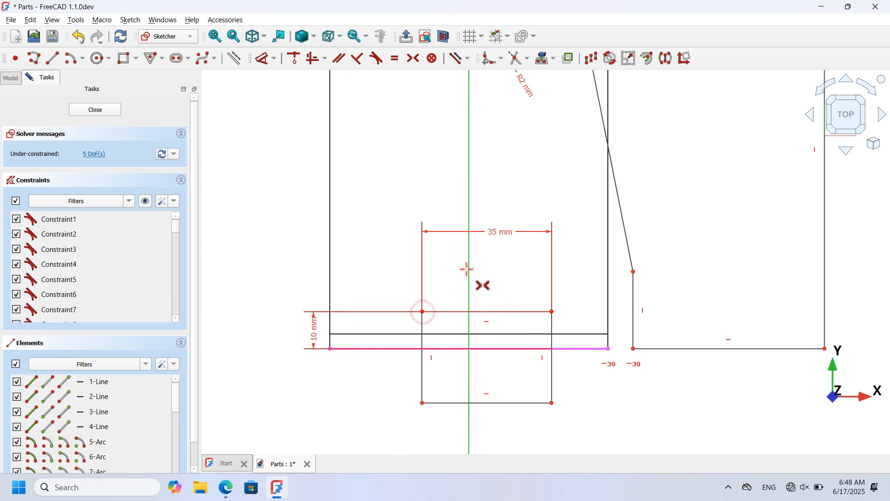
Step: Constrain the short bottom-right corner edge of the profile to be vertical
{"action": "left_click", "coordinate": [469, 214]}
{"action": "scroll", "coordinate": [359, 285], "scroll_direction": "down", "scroll_amount": 3}
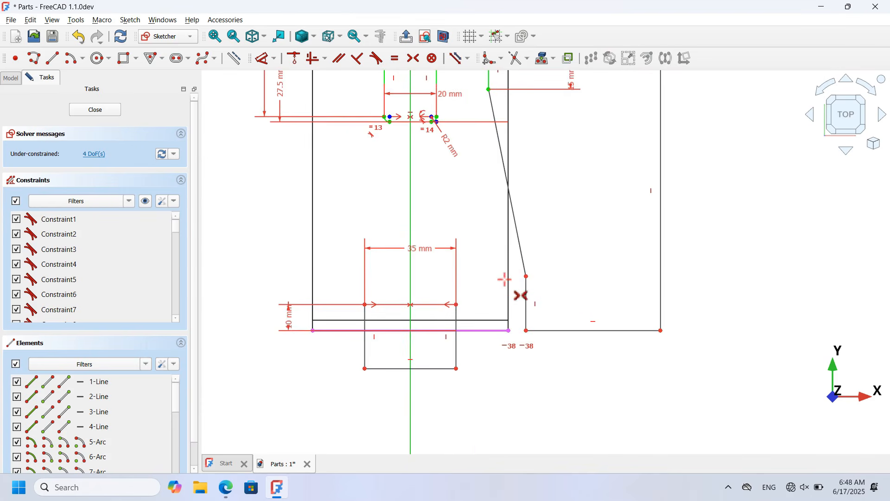
{"action": "scroll", "coordinate": [533, 333], "scroll_direction": "up", "scroll_amount": 3}
{"action": "left_click_drag", "start_coordinate": [523, 332], "coordinate": [508, 339]}
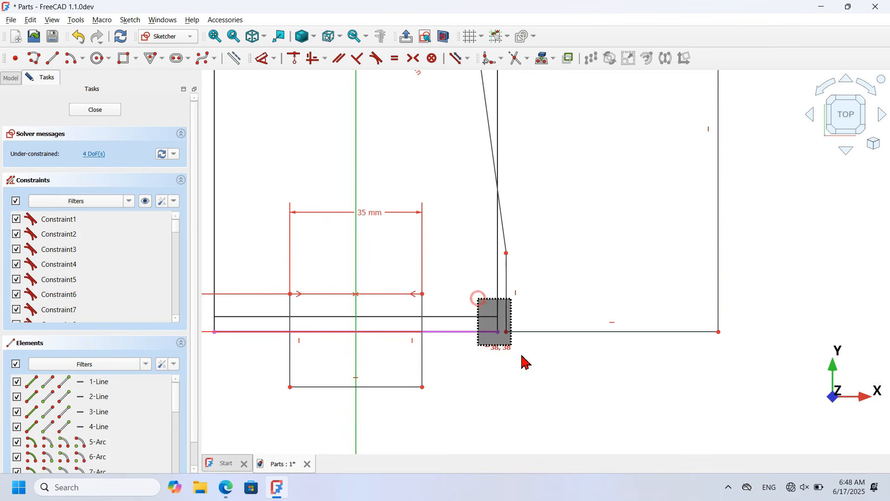
{"action": "left_click", "coordinate": [325, 59]}
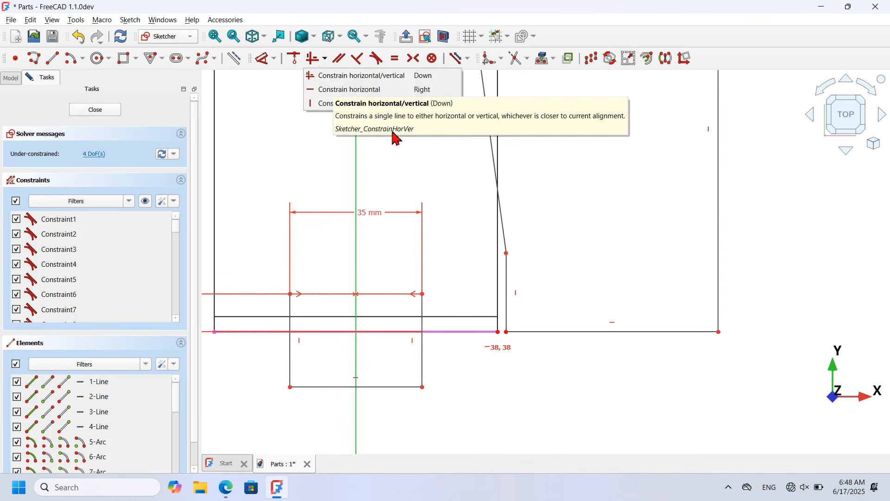
{"action": "left_click", "coordinate": [375, 103]}
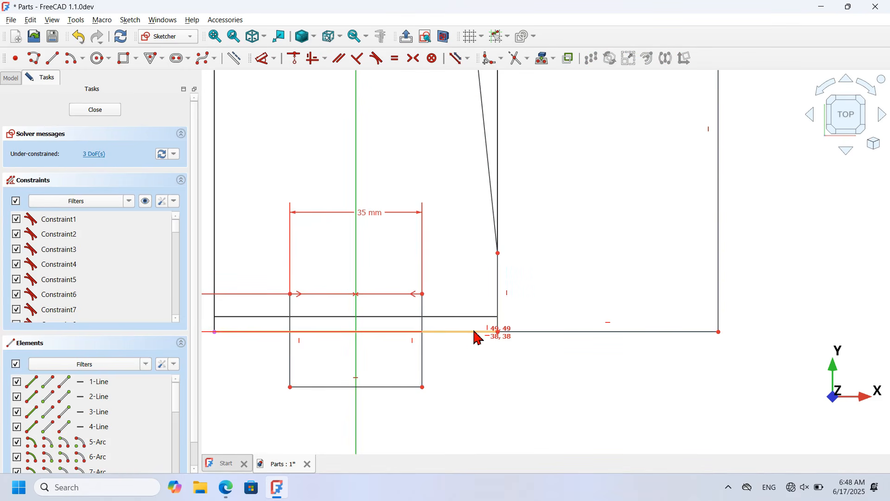
Step: Dimension the profile: 10 mm edge height, 50 mm top width and 20 mm vertical line
{"action": "scroll", "coordinate": [477, 334], "scroll_direction": "down", "scroll_amount": 4}
{"action": "scroll", "coordinate": [503, 312], "scroll_direction": "up", "scroll_amount": 3}
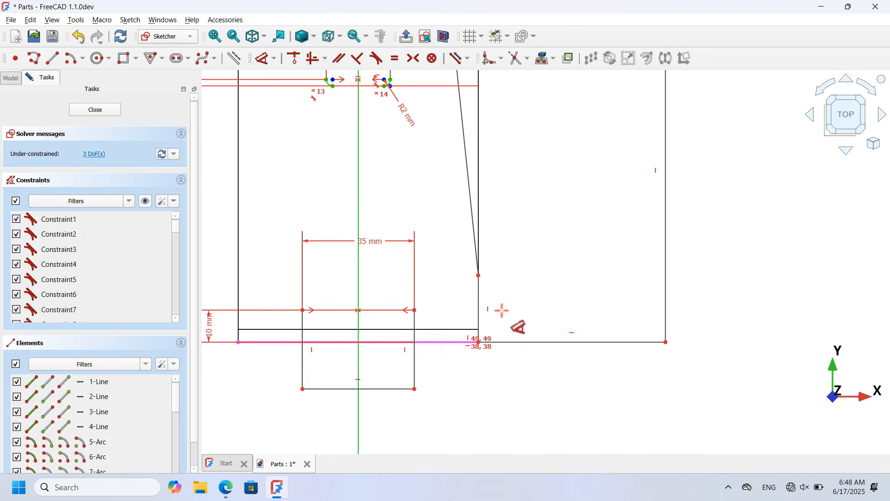
{"action": "left_click", "coordinate": [477, 303]}
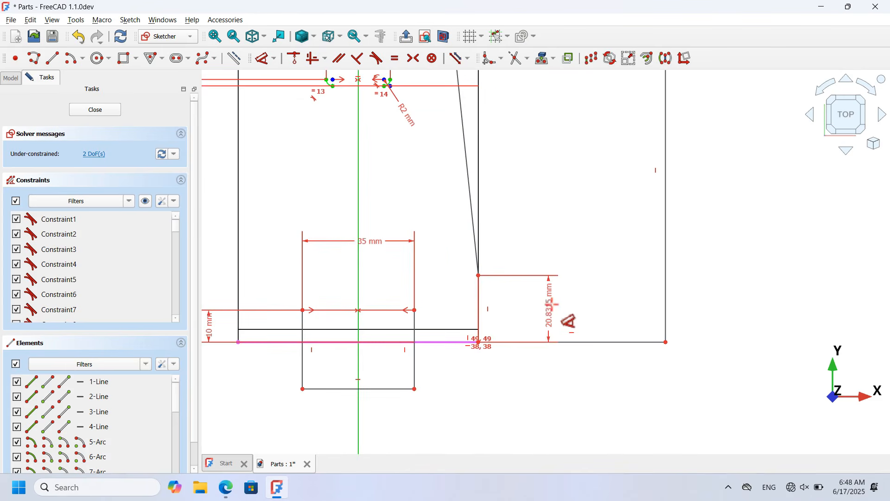
{"action": "left_click", "coordinate": [554, 311]}
{"action": "key", "text": "Return"}
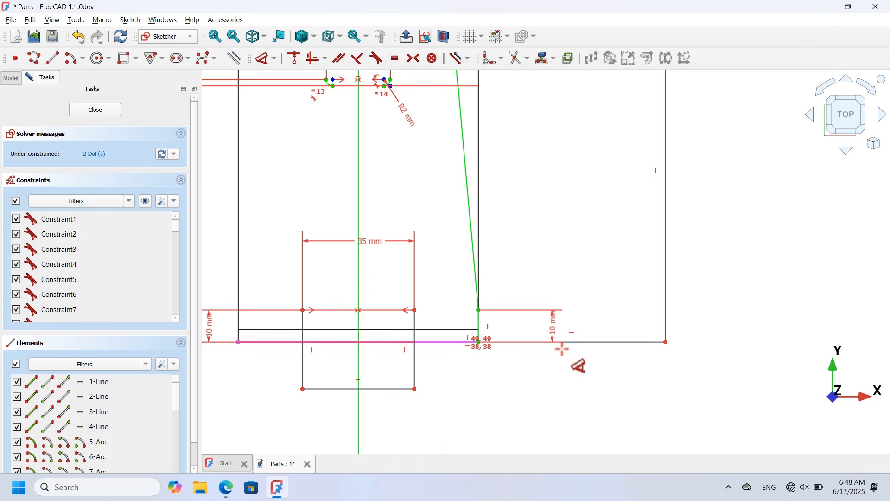
{"action": "scroll", "coordinate": [577, 365], "scroll_direction": "down", "scroll_amount": 3}
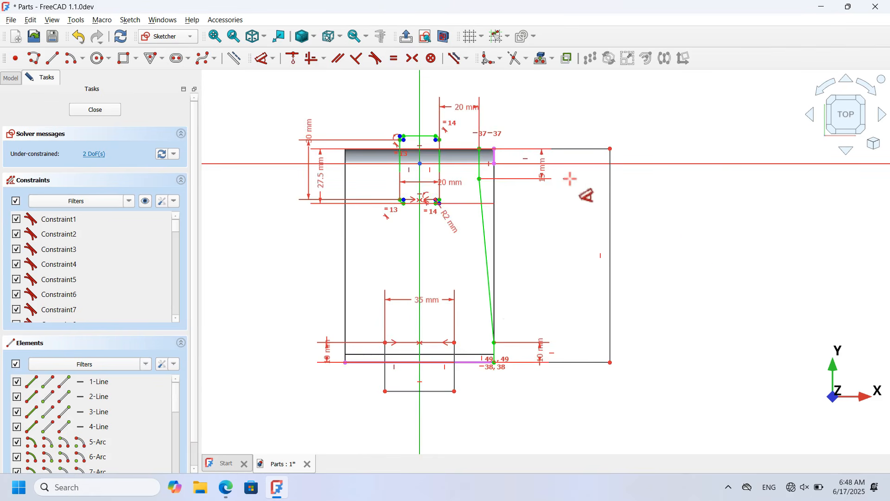
{"action": "left_click", "coordinate": [566, 149]}
{"action": "left_click", "coordinate": [563, 107]}
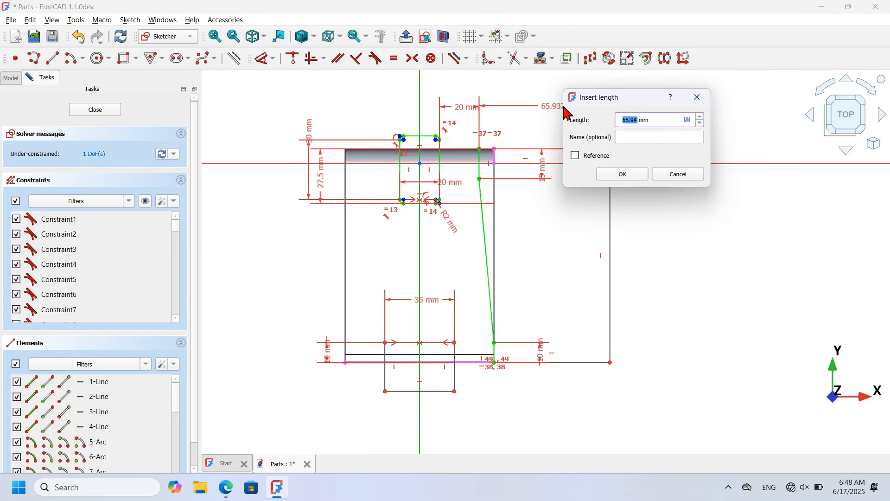
{"action": "key", "text": "Return"}
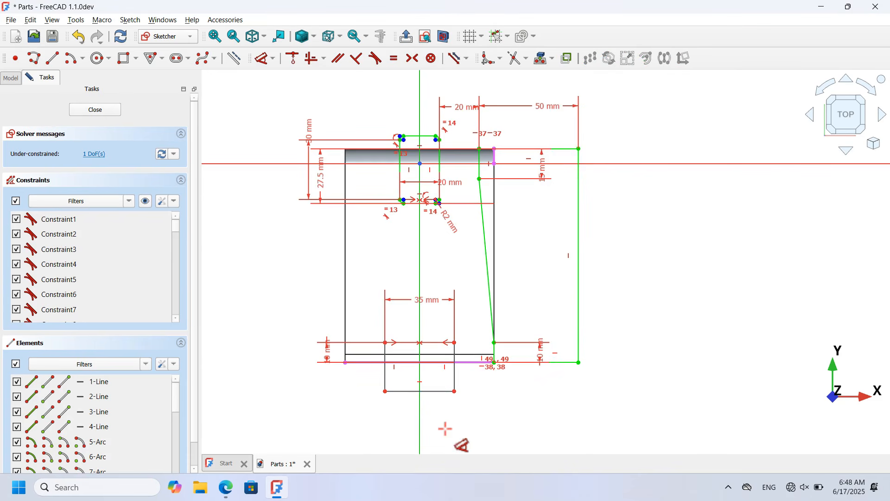
{"action": "scroll", "coordinate": [445, 425], "scroll_direction": "up", "scroll_amount": 3}
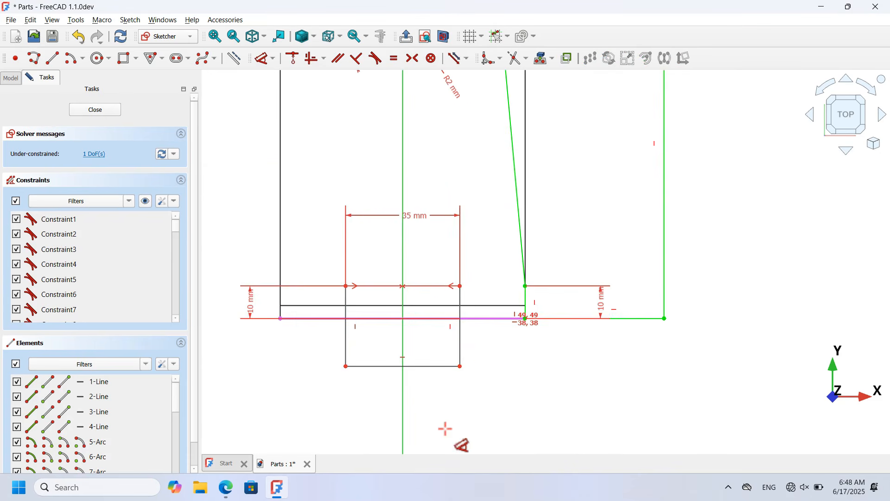
{"action": "left_click", "coordinate": [461, 339]}
{"action": "left_click", "coordinate": [522, 355]}
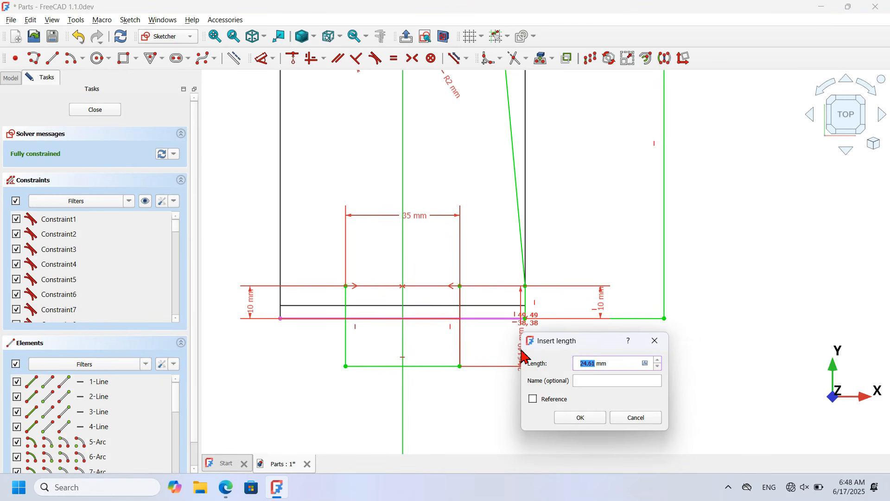
{"action": "type", "text": "20"}
{"action": "key", "text": "Return"}
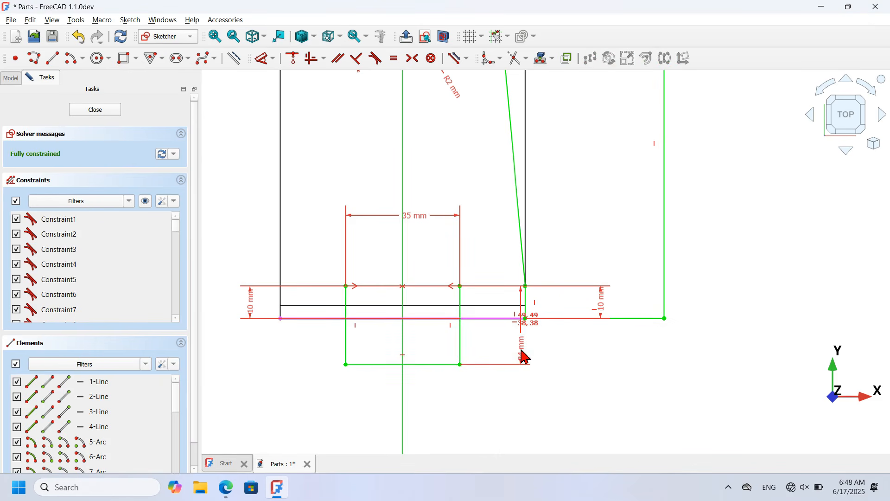
Step: Hide all sketch constraints and close Sketch009
{"action": "scroll", "coordinate": [489, 411], "scroll_direction": "down", "scroll_amount": 3}
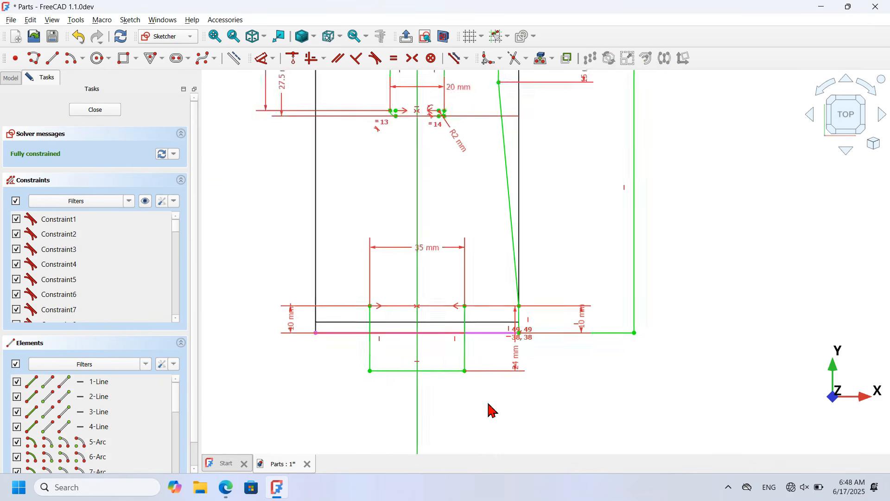
{"action": "left_click", "coordinate": [150, 202]}
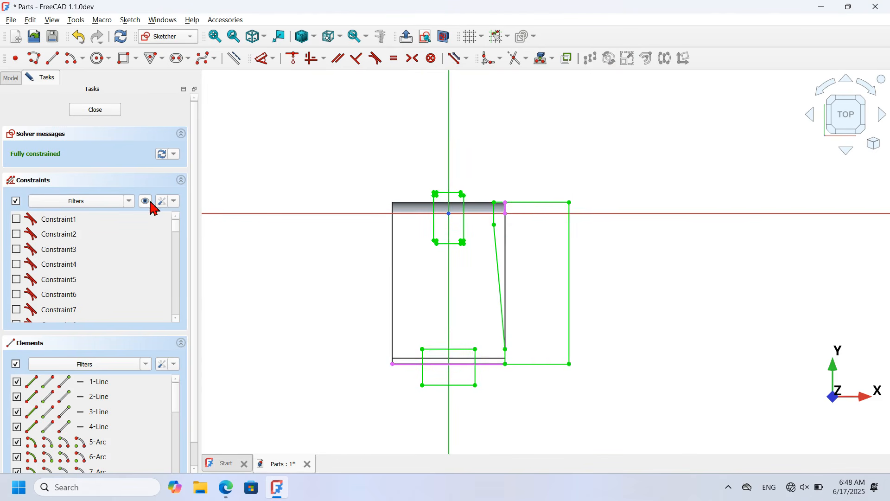
{"action": "left_click", "coordinate": [95, 110]}
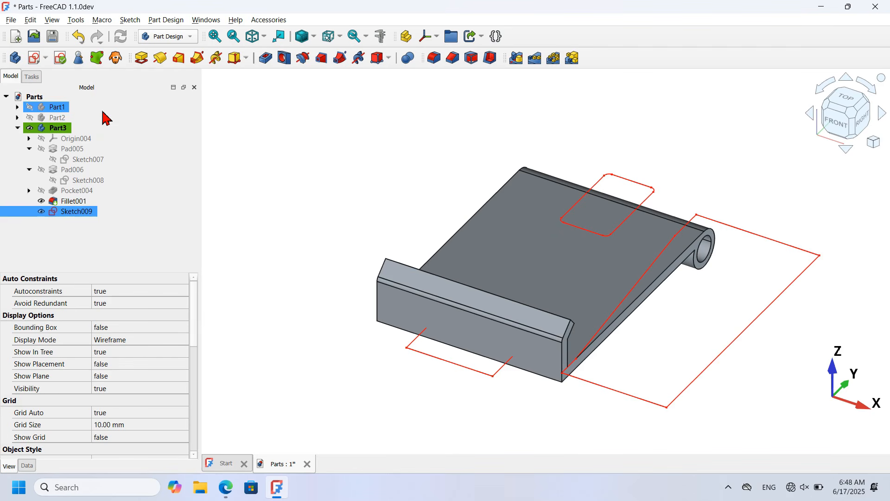
Step: Pocket Sketch009 Through all, symmetric to the sketch plane
{"action": "left_click", "coordinate": [270, 61]}
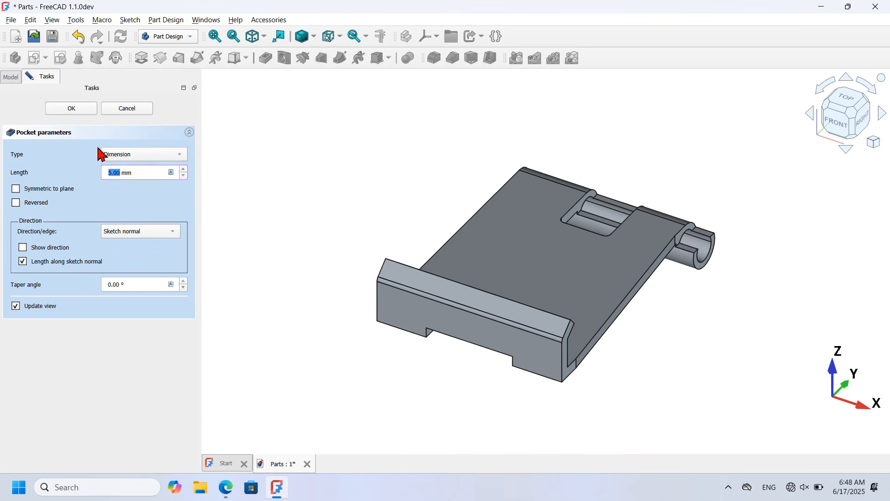
{"action": "left_click", "coordinate": [142, 154]}
{"action": "left_click", "coordinate": [160, 168]}
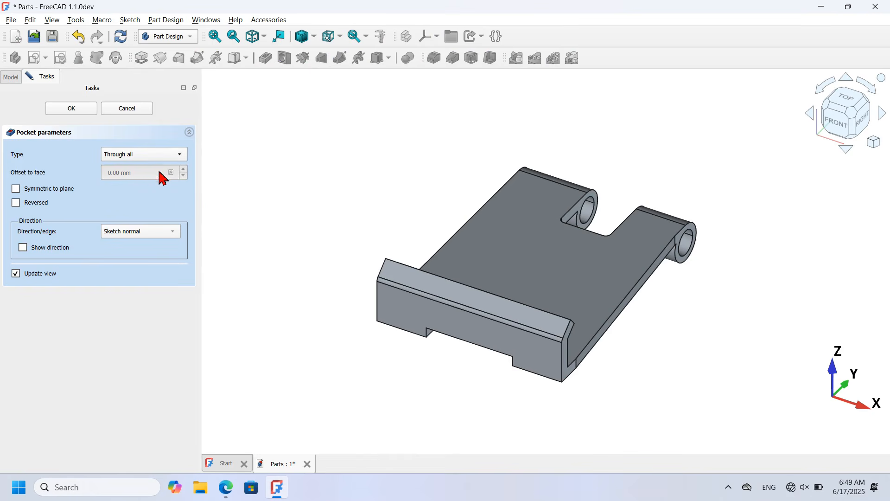
{"action": "left_click", "coordinate": [44, 189]}
{"action": "left_click", "coordinate": [78, 114]}
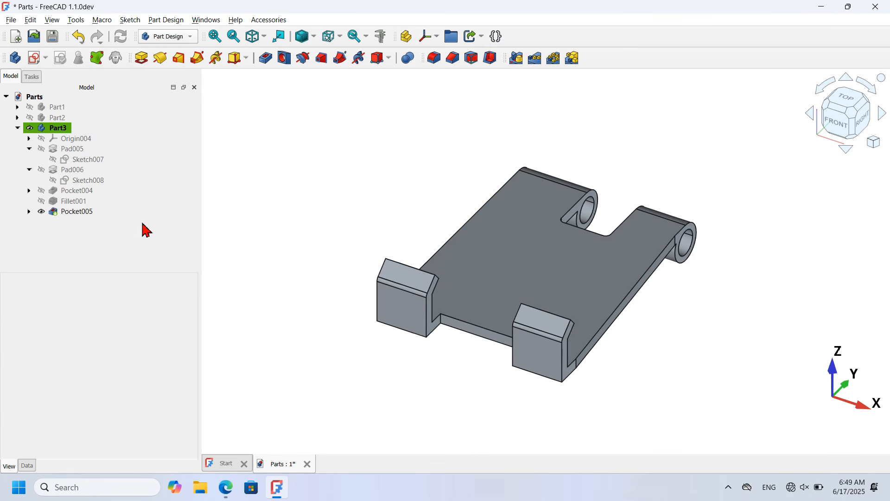
Step: Mirror Pocket005 to the other side and view the part as isometric wireframe
{"action": "left_click", "coordinate": [77, 214]}
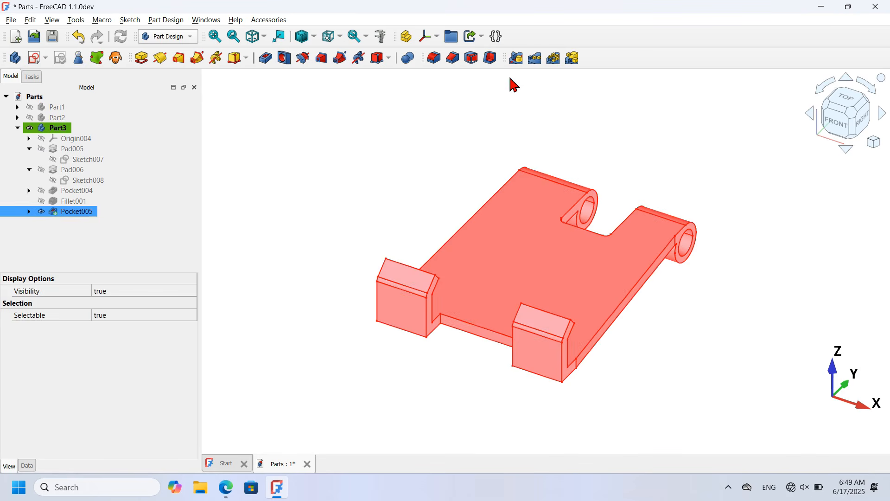
{"action": "left_click", "coordinate": [515, 58]}
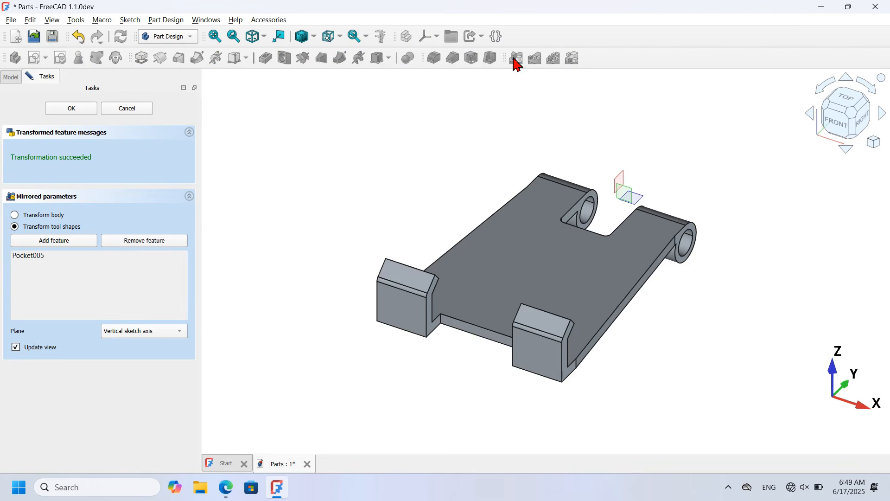
{"action": "left_click", "coordinate": [77, 111]}
{"action": "left_click_drag", "start_coordinate": [658, 358], "coordinate": [539, 349]}
{"action": "key", "text": "0"}
{"action": "key", "text": "v"}
{"action": "key", "text": "3"}
{"action": "scroll", "coordinate": [328, 253], "scroll_direction": "up", "scroll_amount": 8}
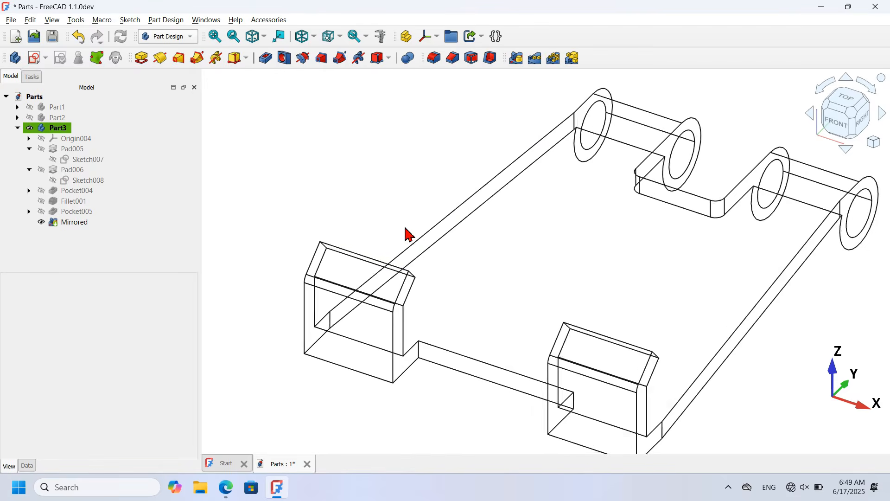
Step: Fillet the four top corner edges of both front tabs with a 5 mm radius
{"action": "left_click", "coordinate": [312, 253]}
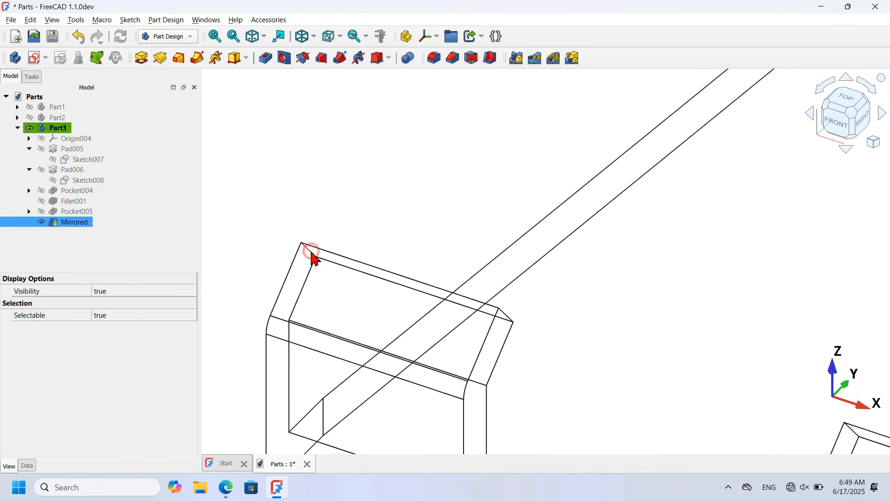
{"action": "left_click", "coordinate": [432, 59]}
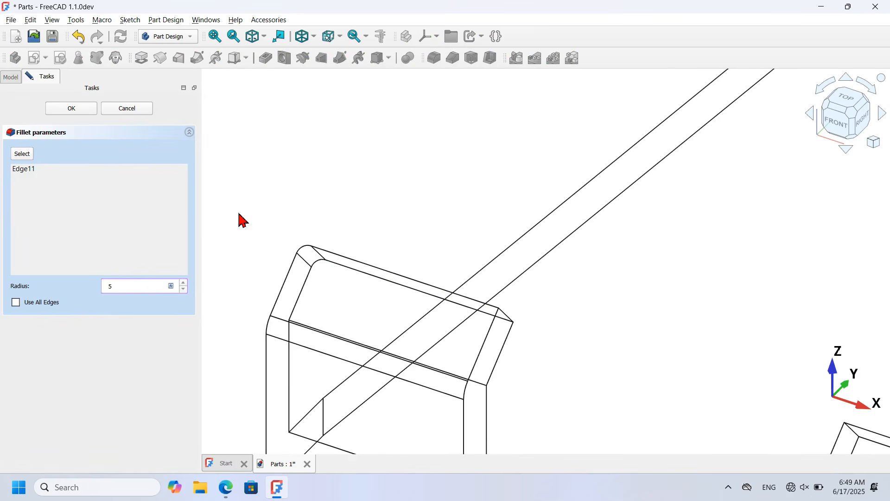
{"action": "left_click", "coordinate": [29, 154]}
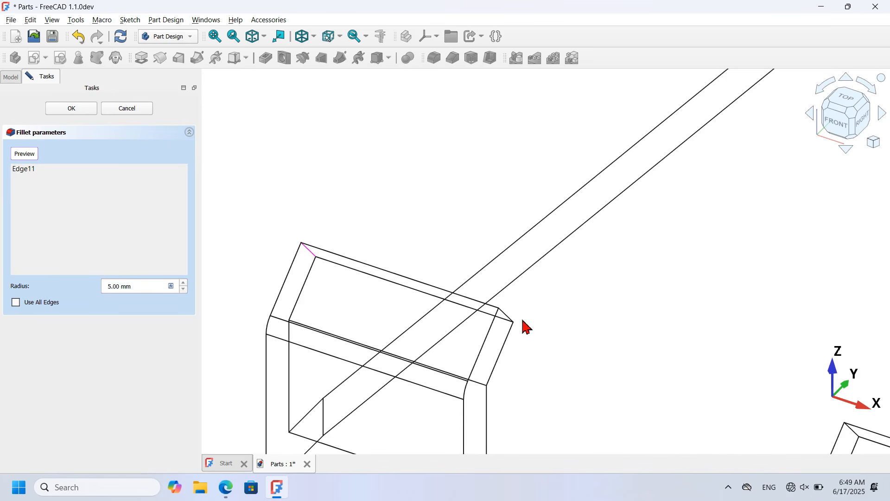
{"action": "left_click", "coordinate": [508, 317]}
{"action": "scroll", "coordinate": [427, 225], "scroll_direction": "down", "scroll_amount": 5}
{"action": "scroll", "coordinate": [690, 332], "scroll_direction": "up", "scroll_amount": 6}
{"action": "scroll", "coordinate": [348, 204], "scroll_direction": "up", "scroll_amount": 1}
{"action": "left_click", "coordinate": [352, 221]}
{"action": "left_click", "coordinate": [554, 285]}
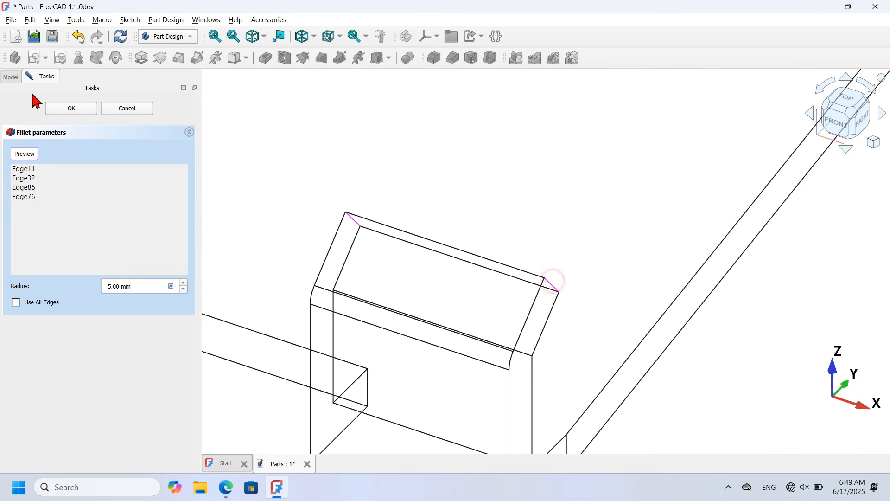
{"action": "left_click", "coordinate": [71, 109]}
{"action": "key", "text": "v"}
{"action": "key", "text": "f"}
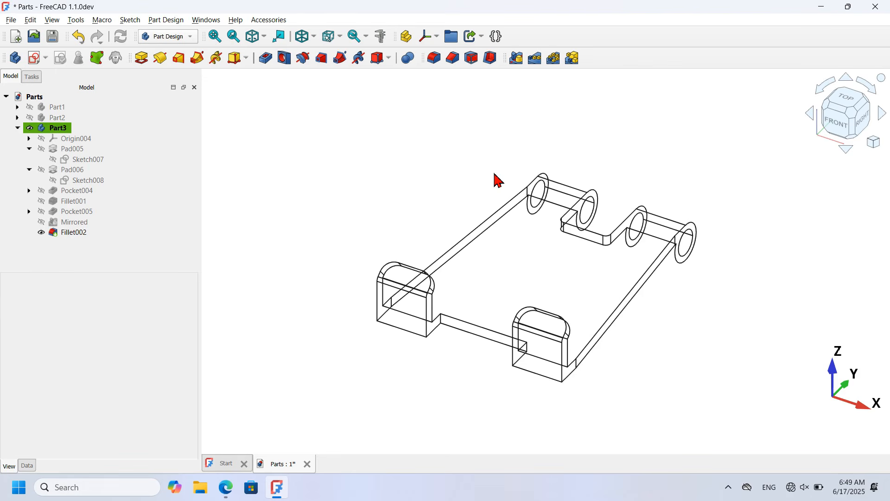
Step: Show Part1 and Part2 with Part3 in shaded-with-edges view
{"action": "key", "text": "v"}
{"action": "key", "text": "1"}
{"action": "middle_click_drag", "start_coordinate": [639, 165], "coordinate": [586, 207]}
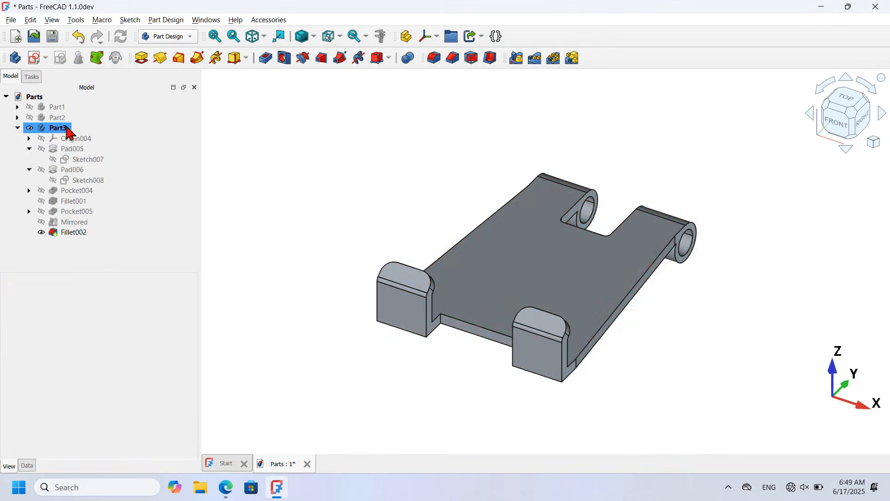
{"action": "double_click", "coordinate": [65, 128]}
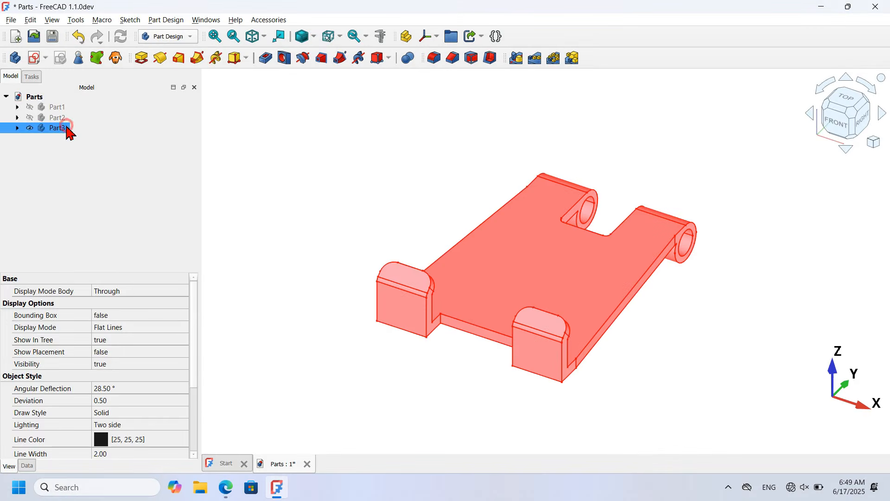
{"action": "left_click", "coordinate": [88, 179]}
{"action": "left_click", "coordinate": [55, 108]}
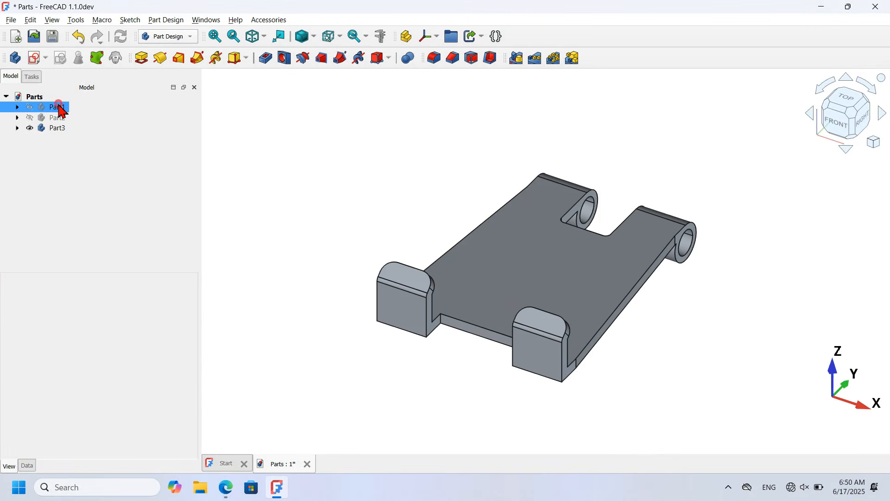
{"action": "left_click", "coordinate": [62, 117], "text": "ctrl"}
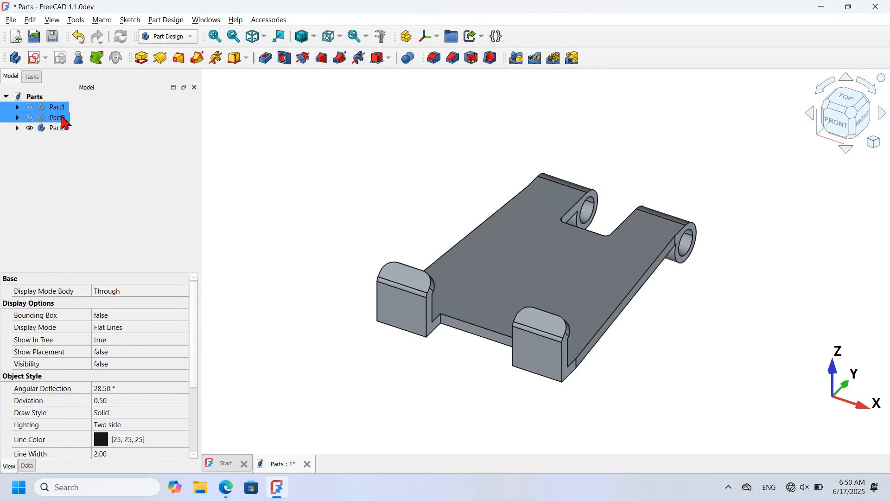
{"action": "key", "text": "space"}
{"action": "left_click", "coordinate": [275, 148]}
Step: Select Part1, Part2 and Part3 and hide all of them
{"action": "scroll", "coordinate": [274, 147], "scroll_direction": "down", "scroll_amount": 5}
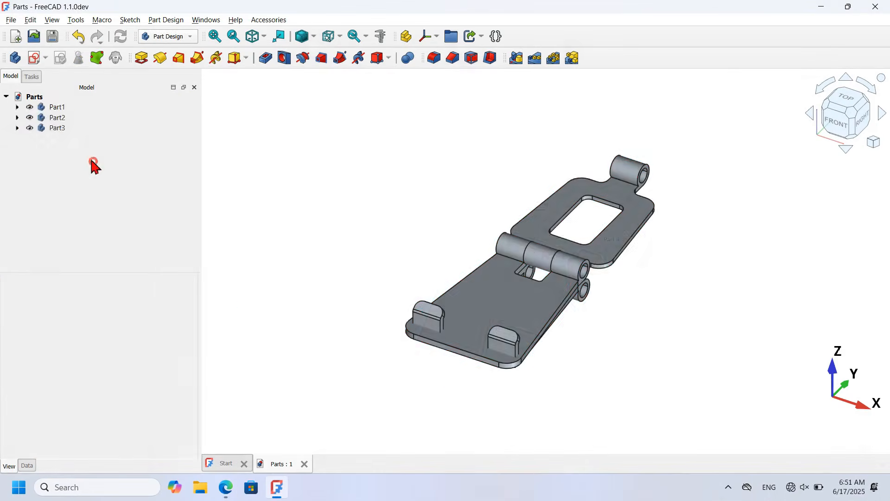
{"action": "key", "text": "ctrl+a"}
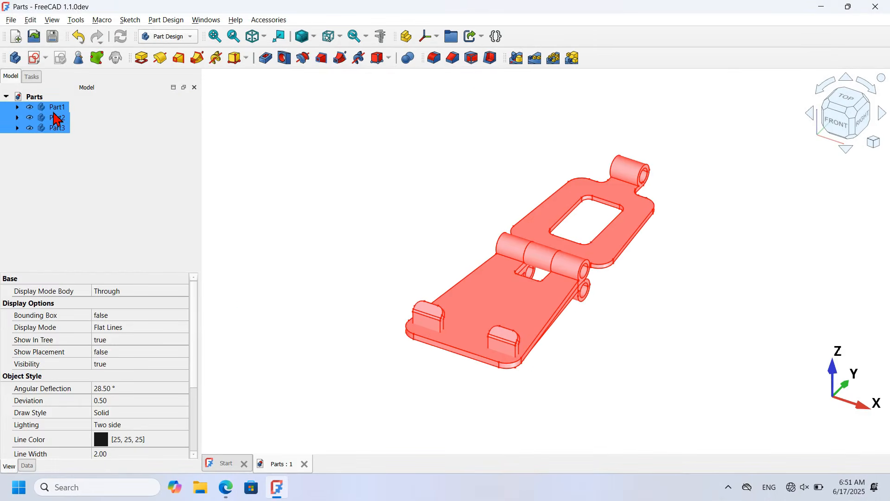
{"action": "key", "text": "space"}
{"action": "left_click", "coordinate": [400, 192]}
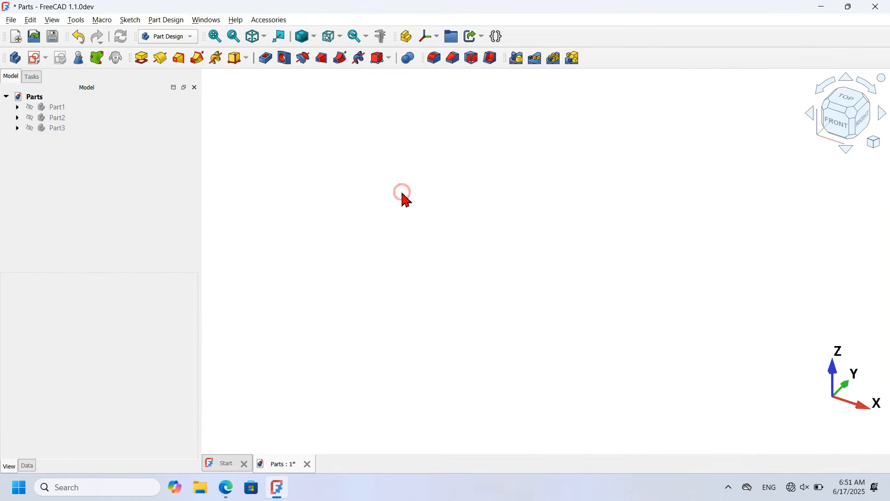
Step: Create body Part4 and attach a new sketch to its XZ plane
{"action": "left_click", "coordinate": [17, 59]}
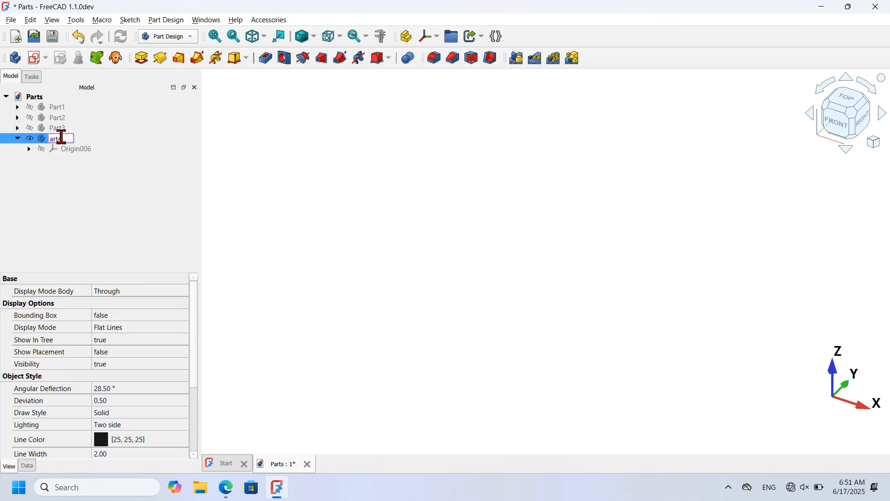
{"action": "left_click", "coordinate": [397, 190]}
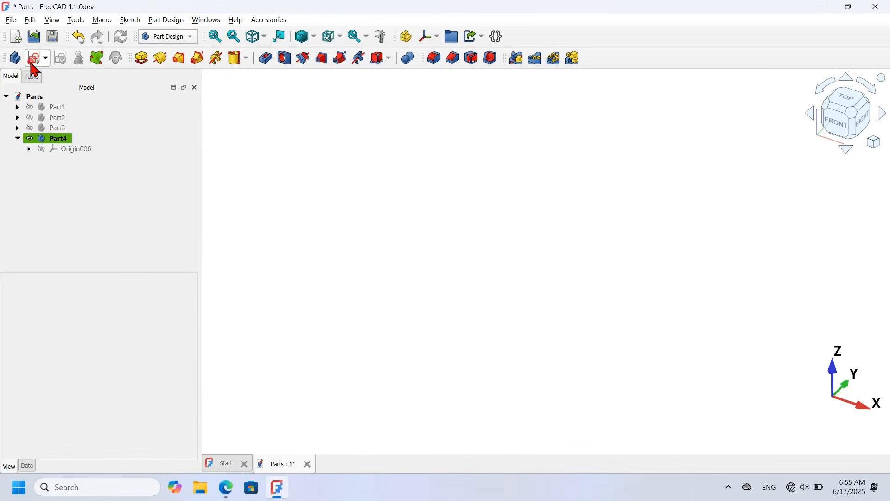
{"action": "left_click", "coordinate": [33, 64]}
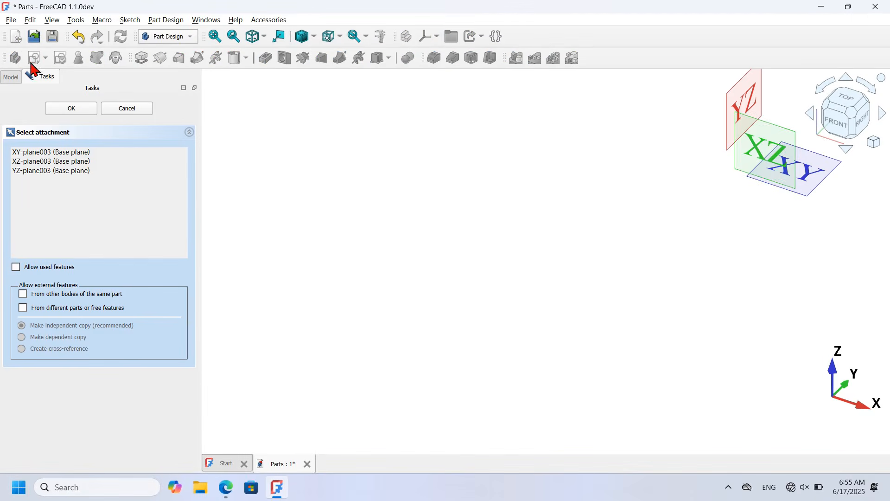
{"action": "left_click", "coordinate": [760, 144]}
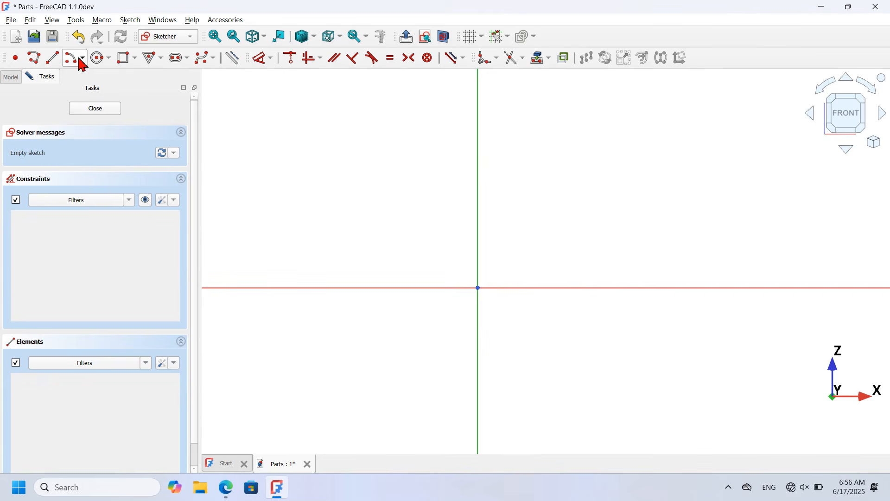
Step: Draw a tall narrow rectangle at the origin and a long flat rectangle beside it
{"action": "left_click", "coordinate": [123, 60]}
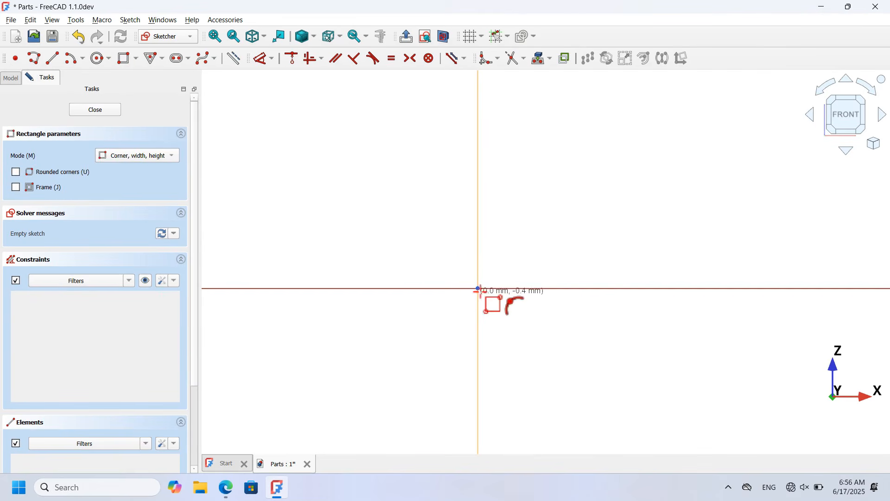
{"action": "left_click", "coordinate": [478, 289]}
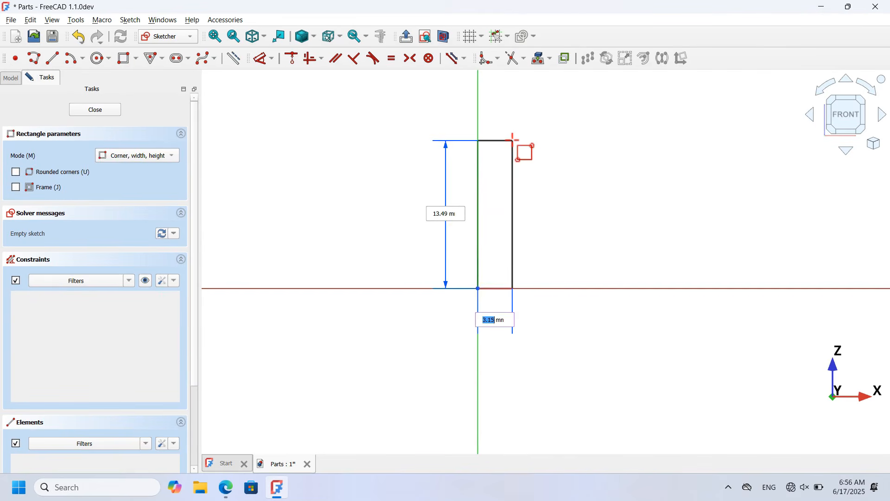
{"action": "left_click", "coordinate": [501, 171]}
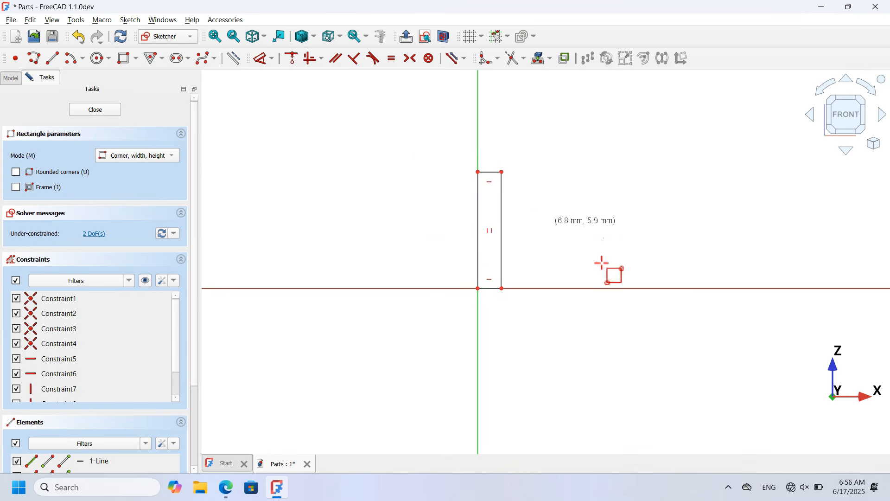
{"action": "left_click", "coordinate": [501, 288]}
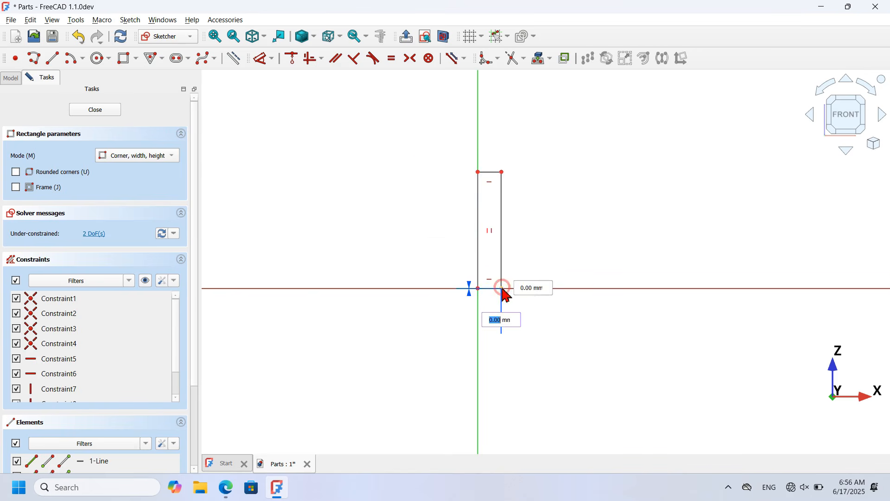
{"action": "left_click", "coordinate": [843, 238]}
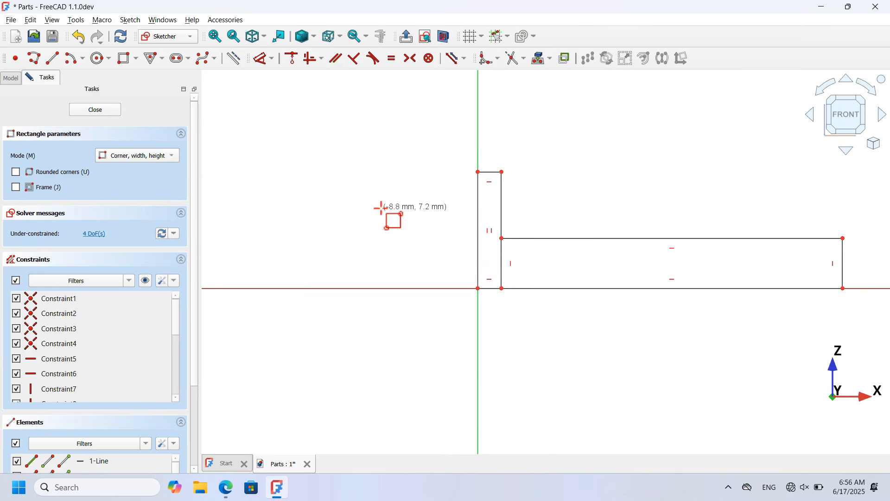
{"action": "scroll", "coordinate": [382, 206], "scroll_direction": "down", "scroll_amount": 3}
Step: Dimension the small rectangle 2 mm wide and 7.5 mm high
{"action": "left_click", "coordinate": [260, 59]}
{"action": "scroll", "coordinate": [512, 205], "scroll_direction": "up", "scroll_amount": 3}
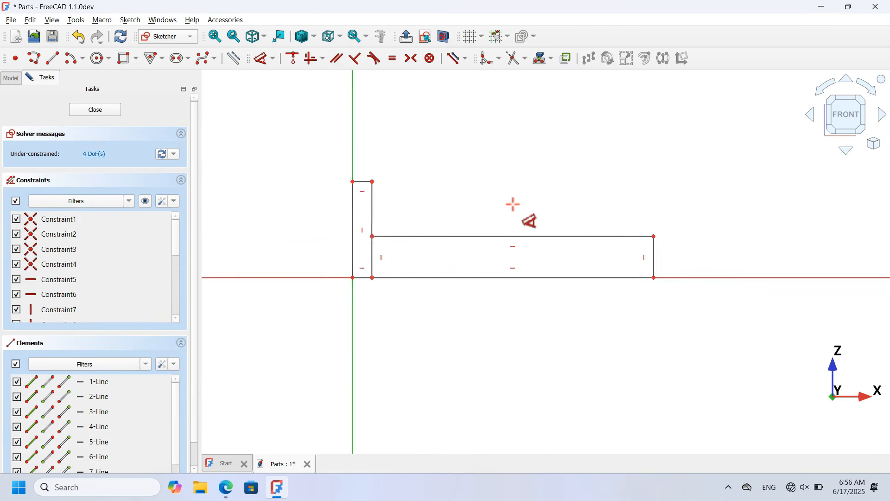
{"action": "left_click", "coordinate": [362, 182]}
{"action": "left_click", "coordinate": [368, 109]}
{"action": "type", "text": "2.13"}
{"action": "key", "text": "Return"}
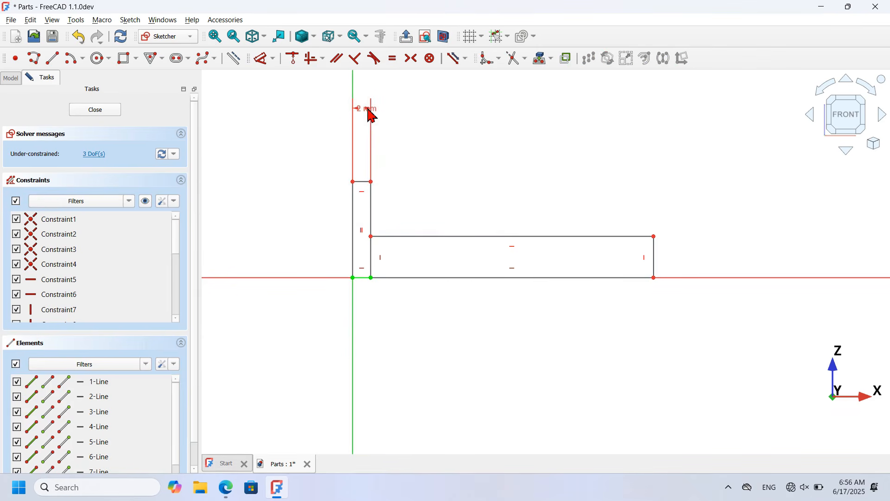
{"action": "left_click", "coordinate": [352, 215]}
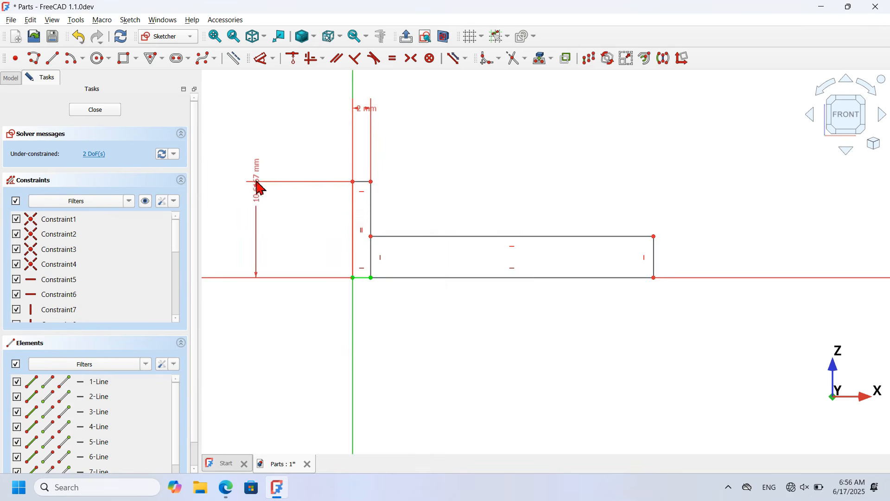
{"action": "left_click", "coordinate": [286, 216]}
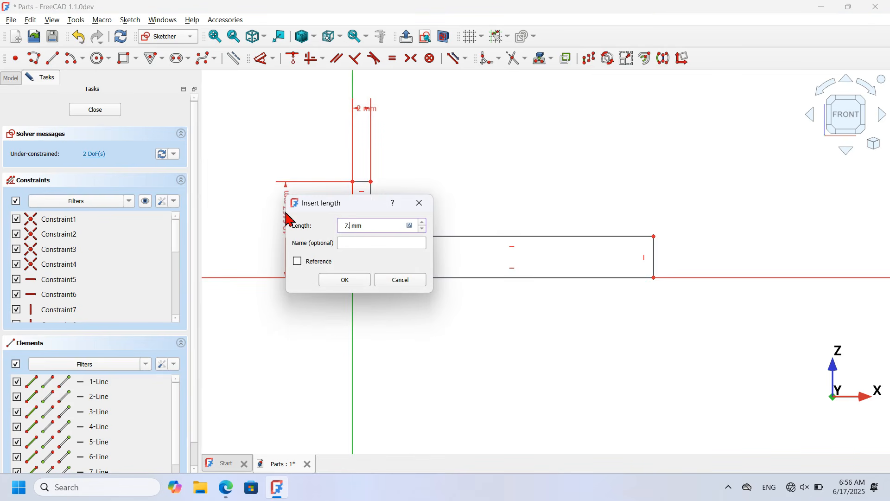
{"action": "key", "text": "Return"}
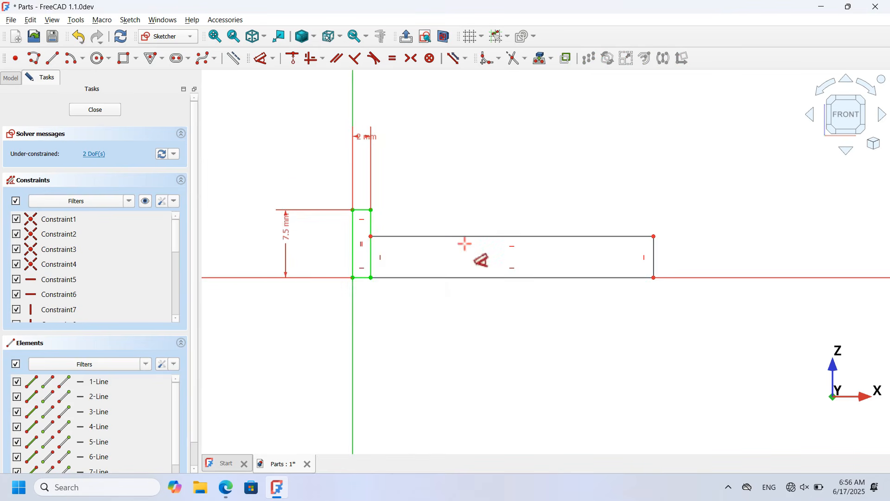
Step: Dimension the long rectangle 59.5 mm long and 4.75 mm high, then close the sketch
{"action": "left_click", "coordinate": [524, 237]}
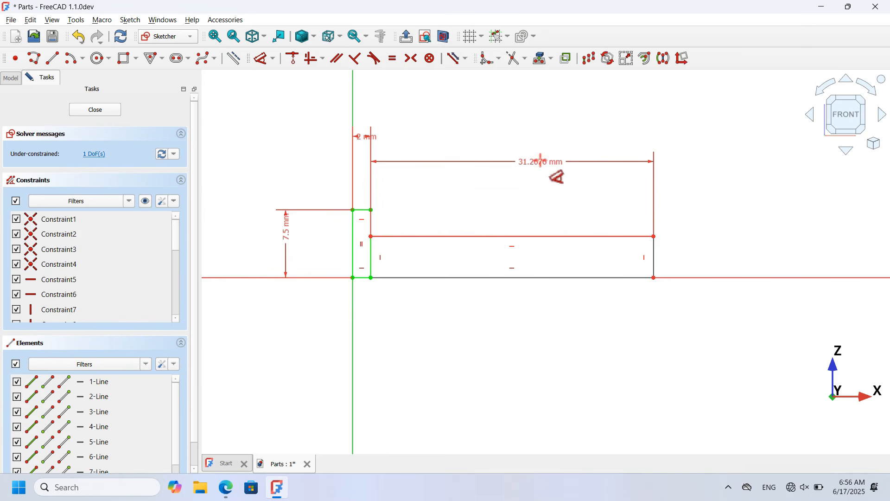
{"action": "left_click", "coordinate": [541, 162]}
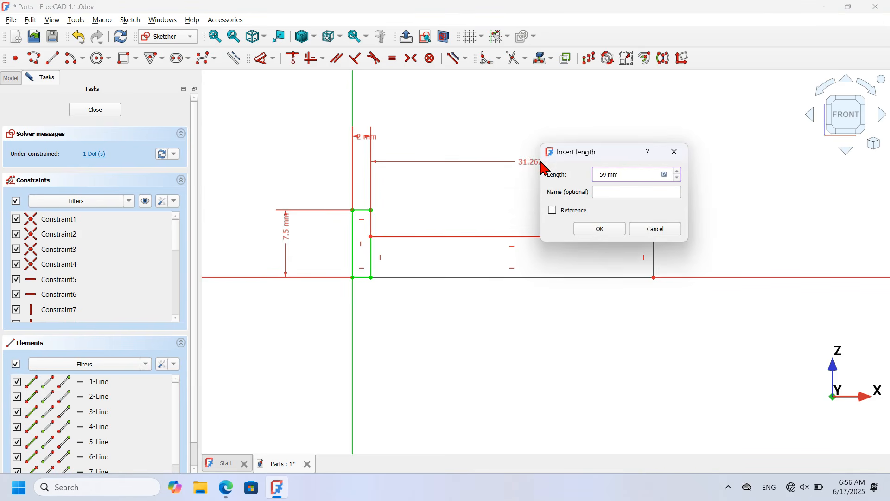
{"action": "type", "text": "59.5"}
{"action": "key", "text": "Return"}
{"action": "scroll", "coordinate": [370, 285], "scroll_direction": "down", "scroll_amount": 5}
{"action": "scroll", "coordinate": [507, 280], "scroll_direction": "up", "scroll_amount": 2}
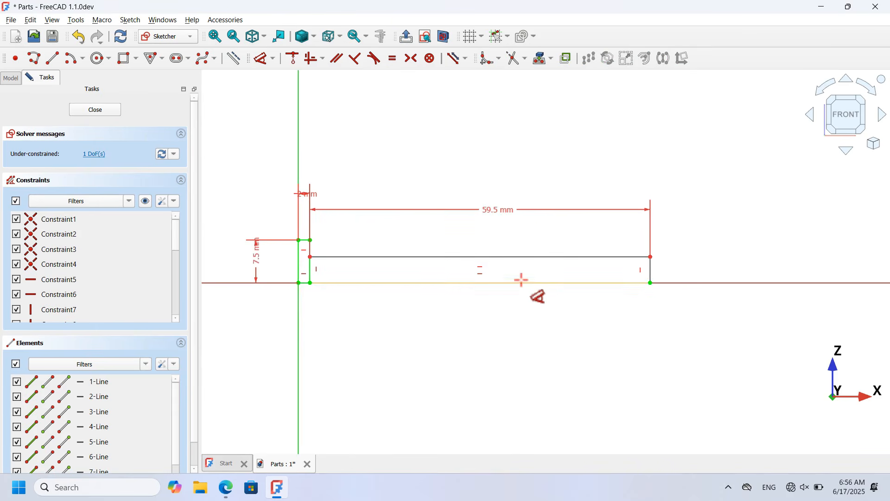
{"action": "left_click", "coordinate": [651, 270]}
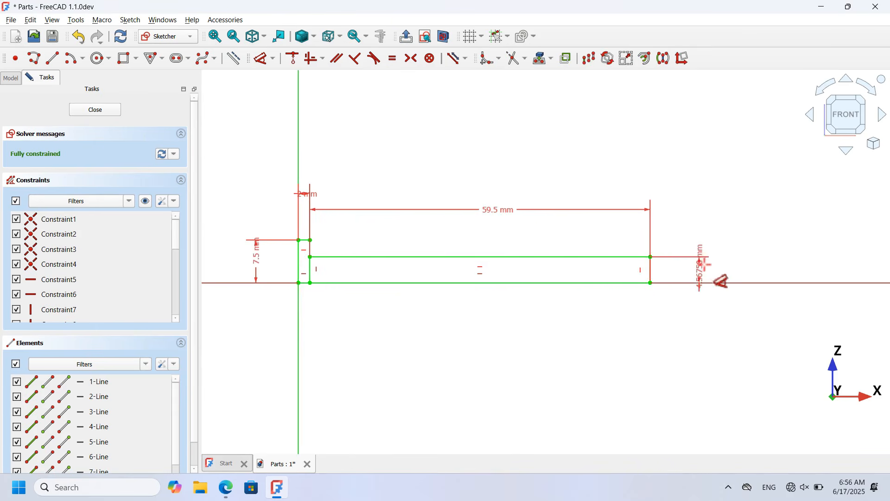
{"action": "left_click", "coordinate": [732, 256]}
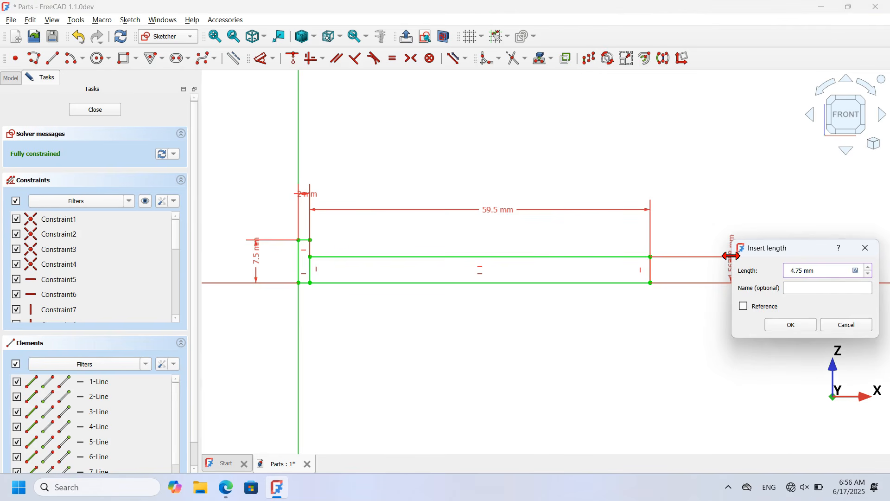
{"action": "key", "text": "Return"}
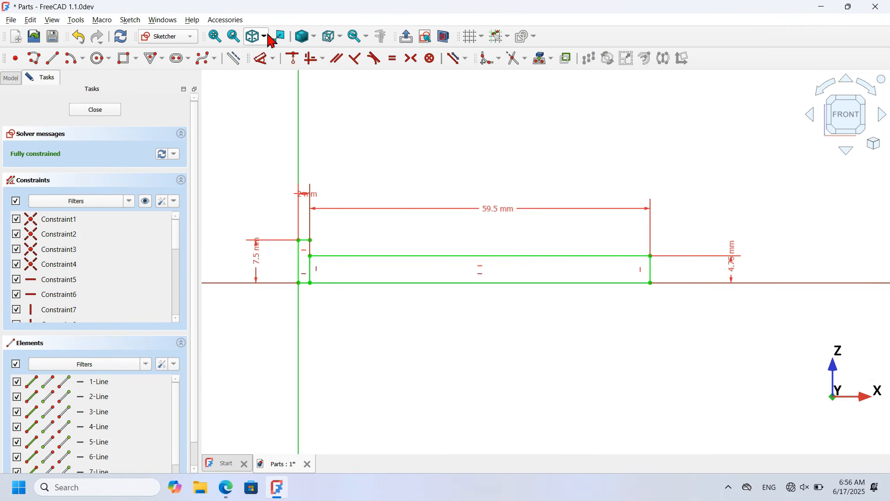
{"action": "left_click", "coordinate": [101, 110]}
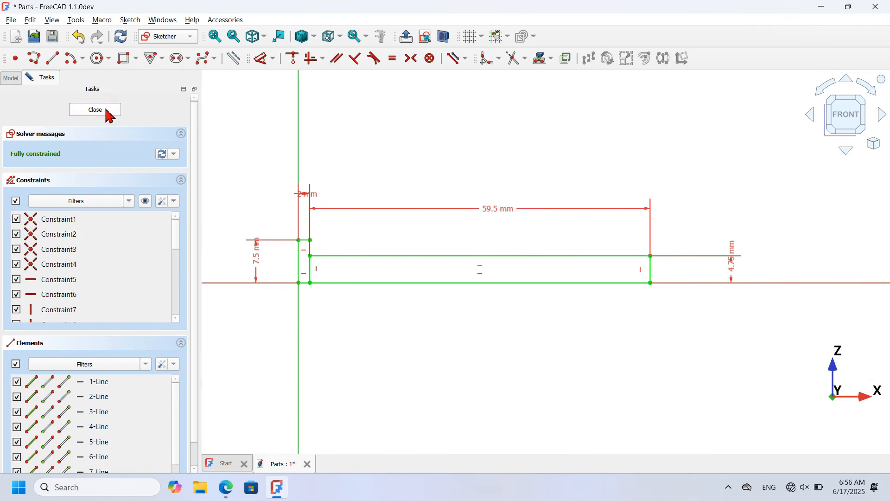
Step: Revolve the Part4 sketch 360° about the Base X axis into a flanged pin
{"action": "key", "text": "v"}
{"action": "key", "text": "f"}
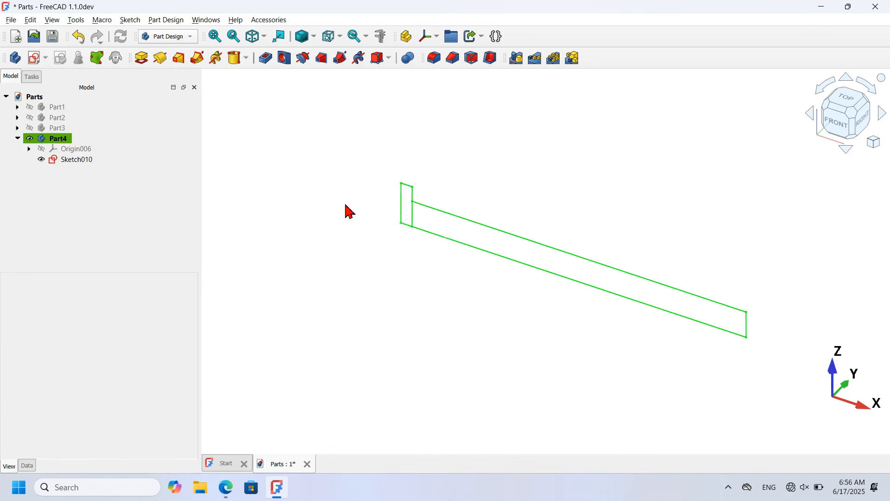
{"action": "left_click", "coordinate": [166, 61]}
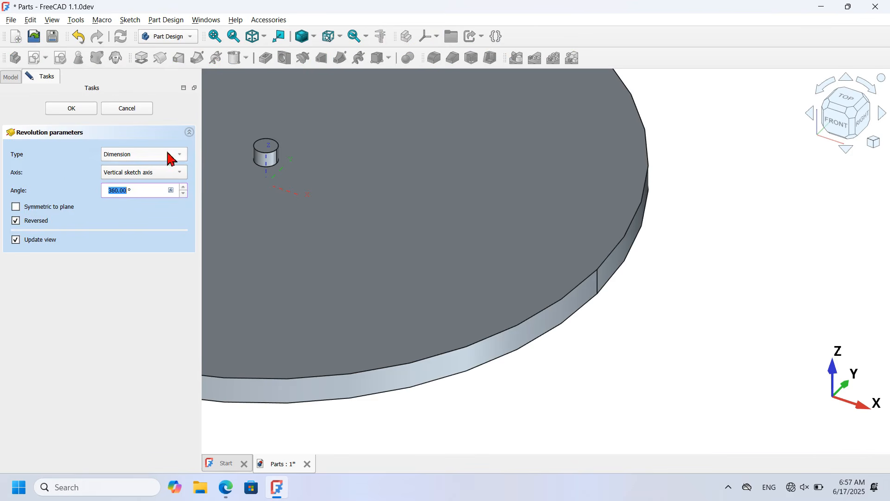
{"action": "left_click", "coordinate": [162, 173]}
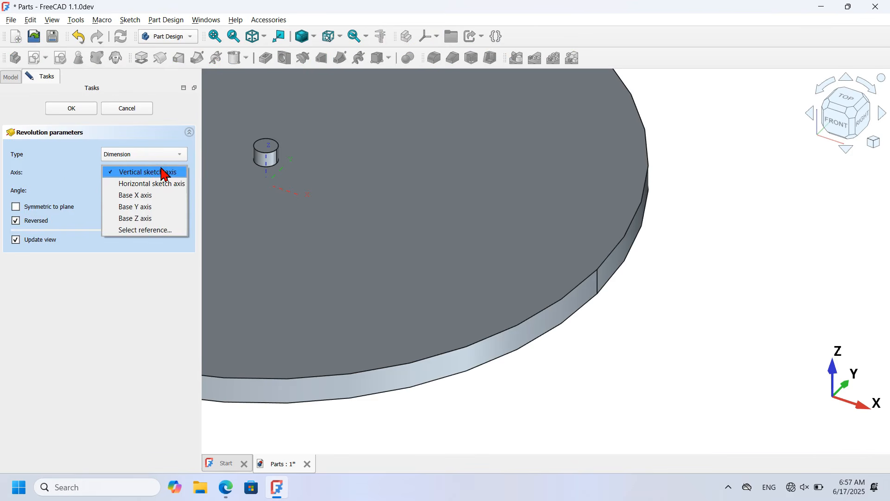
{"action": "left_click", "coordinate": [171, 197]}
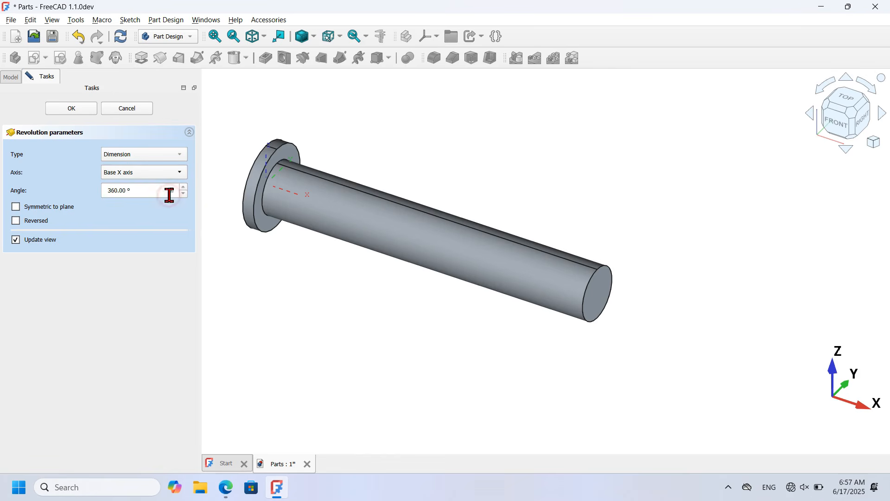
{"action": "left_click", "coordinate": [86, 113]}
{"action": "scroll", "coordinate": [228, 137], "scroll_direction": "up", "scroll_amount": 5}
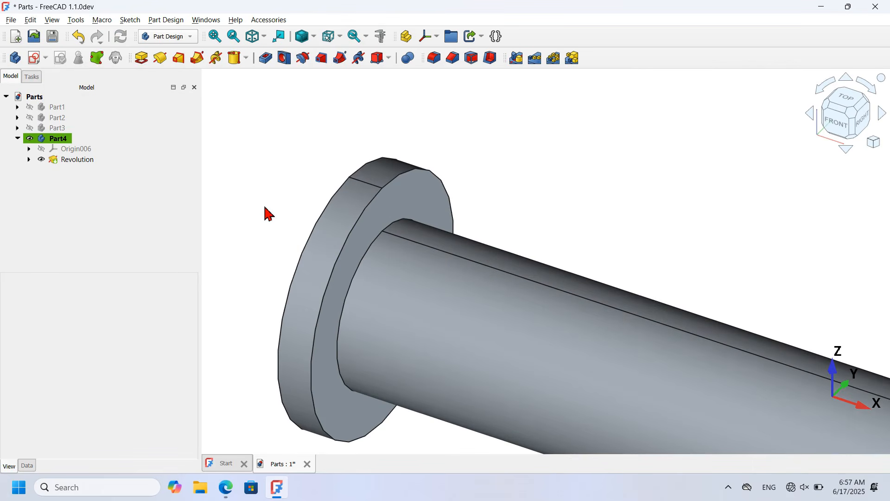
{"action": "left_click", "coordinate": [306, 244]}
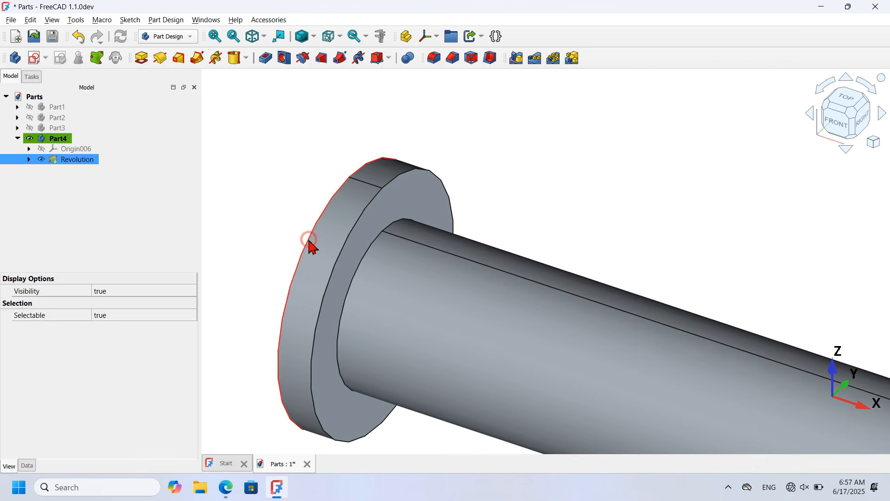
Step: Round the flange's outer edge with a 0.5 mm fillet
{"action": "left_click", "coordinate": [436, 59]}
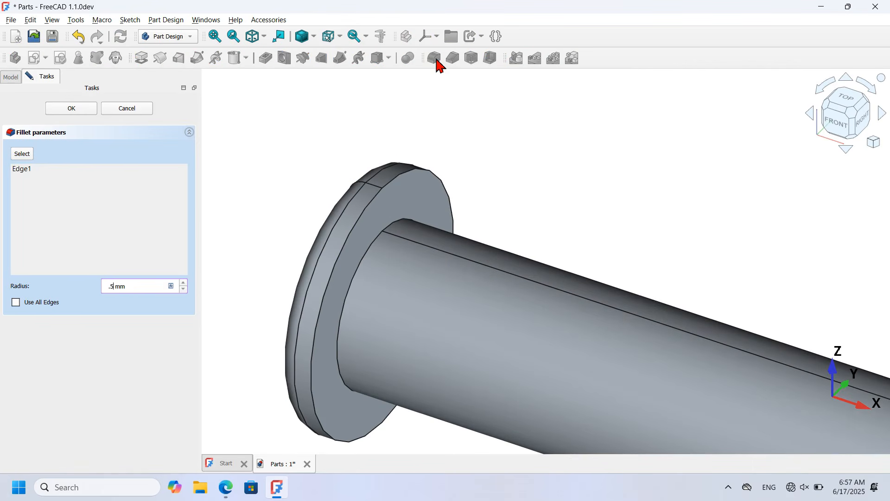
{"action": "left_click", "coordinate": [74, 114]}
{"action": "left_click", "coordinate": [73, 111]}
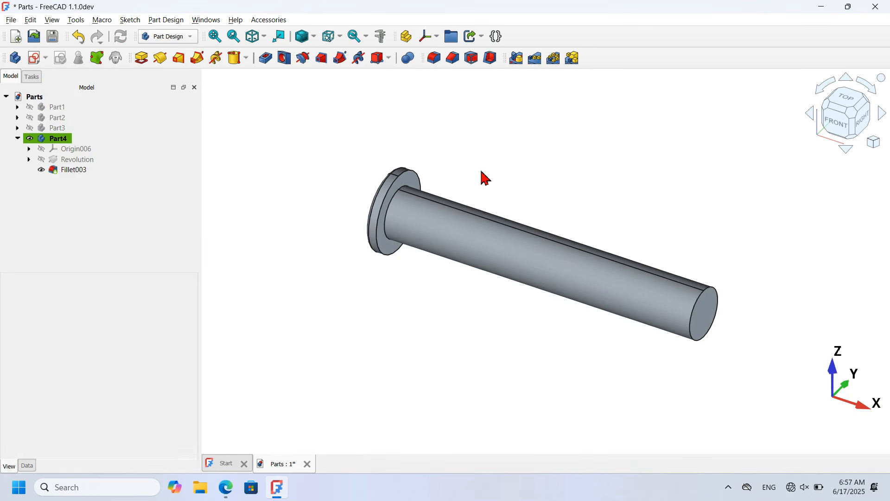
Step: Check the reference drawing, then save the Parts document
{"action": "key", "text": "alt+Tab"}
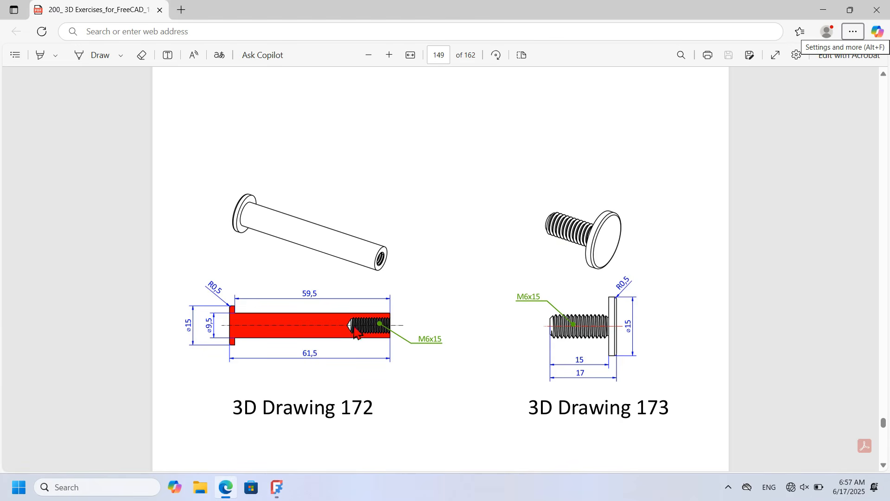
{"action": "scroll", "coordinate": [419, 356], "scroll_direction": "up", "scroll_amount": 3, "text": "ctrl"}
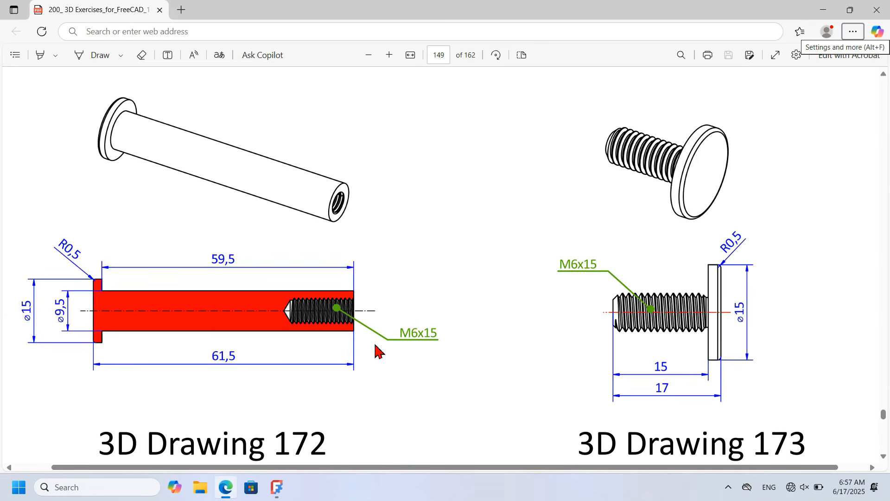
{"action": "key", "text": "alt+Tab"}
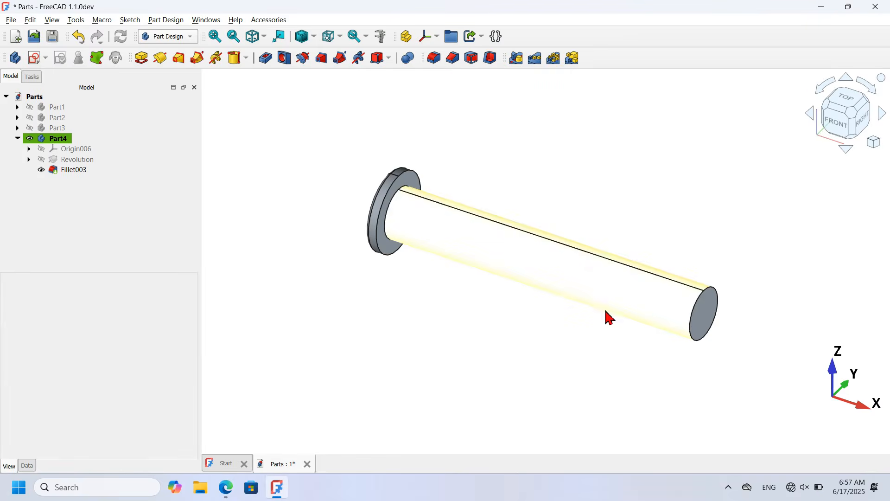
{"action": "scroll", "coordinate": [756, 280], "scroll_direction": "up", "scroll_amount": 3}
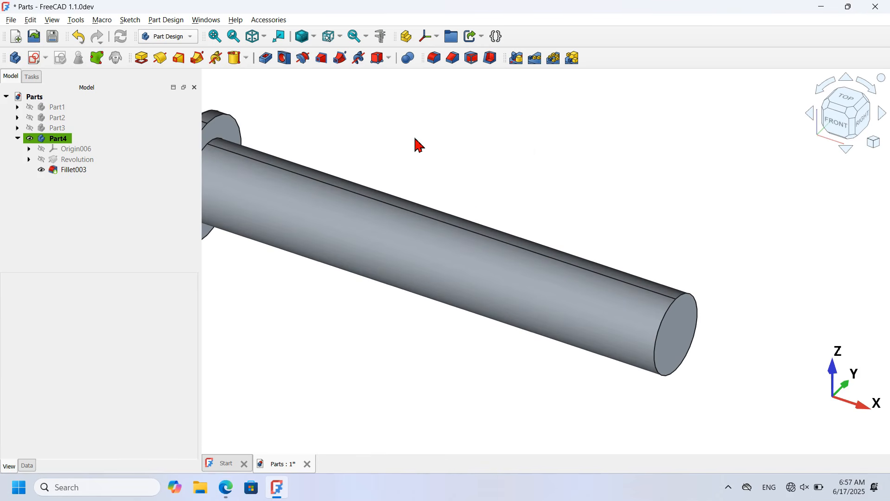
{"action": "key", "text": "ctrl+s"}
Step: Add a 15 mm deep hole on the pin's free end face, viewed transparently from the front
{"action": "left_click", "coordinate": [690, 340]}
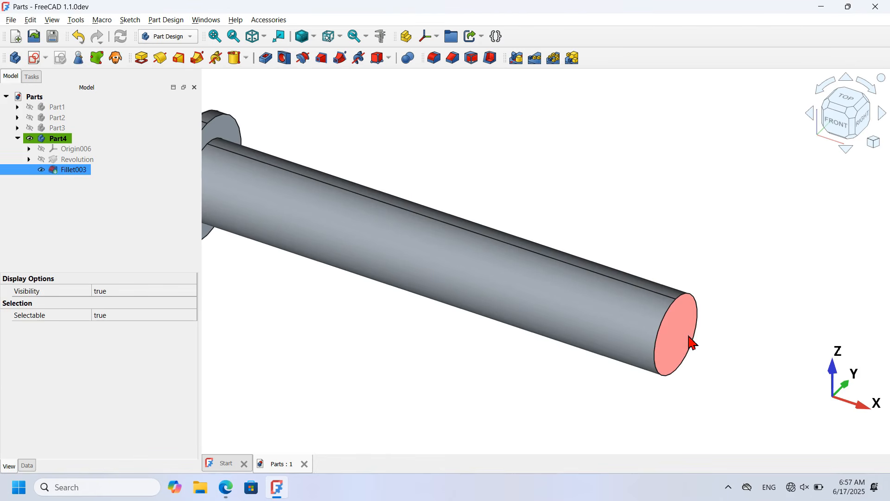
{"action": "left_click", "coordinate": [285, 59]}
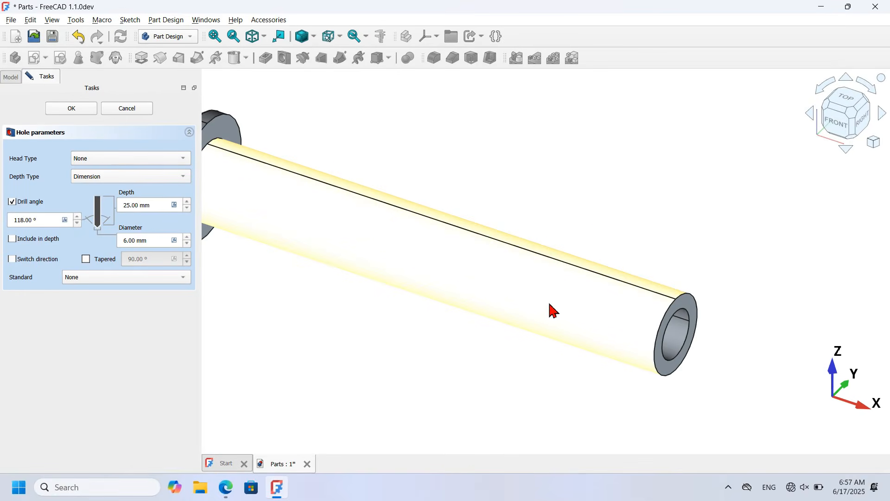
{"action": "left_click", "coordinate": [561, 318]}
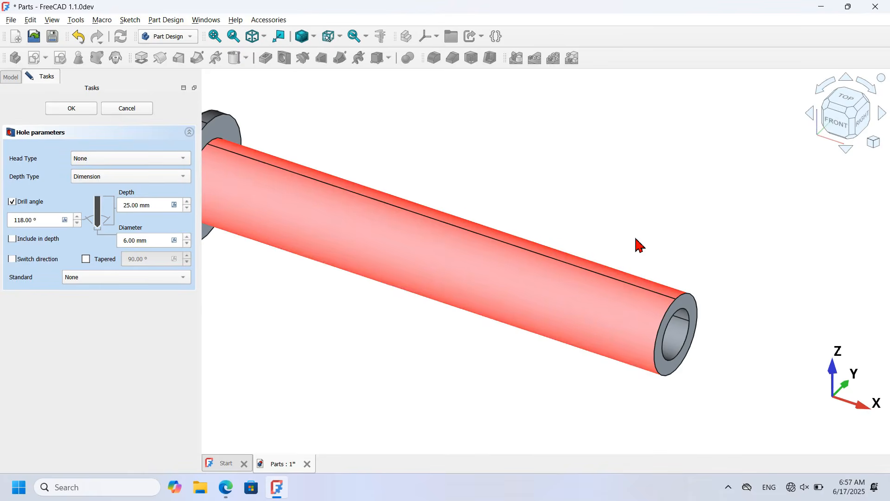
{"action": "key", "text": "v"}
{"action": "key", "text": "t"}
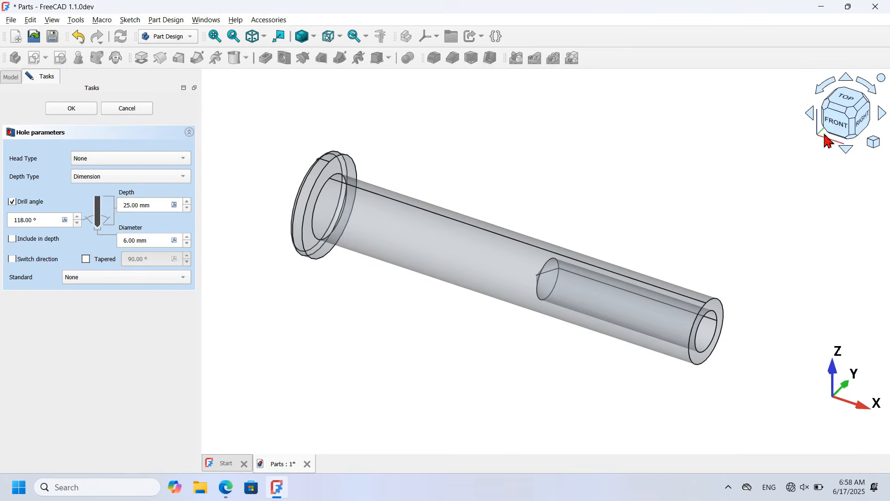
{"action": "left_click", "coordinate": [836, 130]}
{"action": "scroll", "coordinate": [715, 212], "scroll_direction": "up", "scroll_amount": 3}
{"action": "triple_click", "coordinate": [158, 205]}
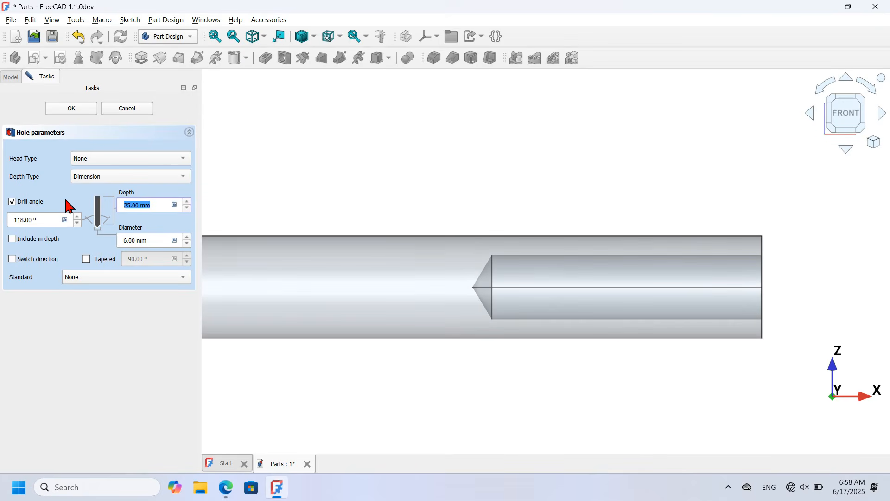
{"action": "key", "text": "Return"}
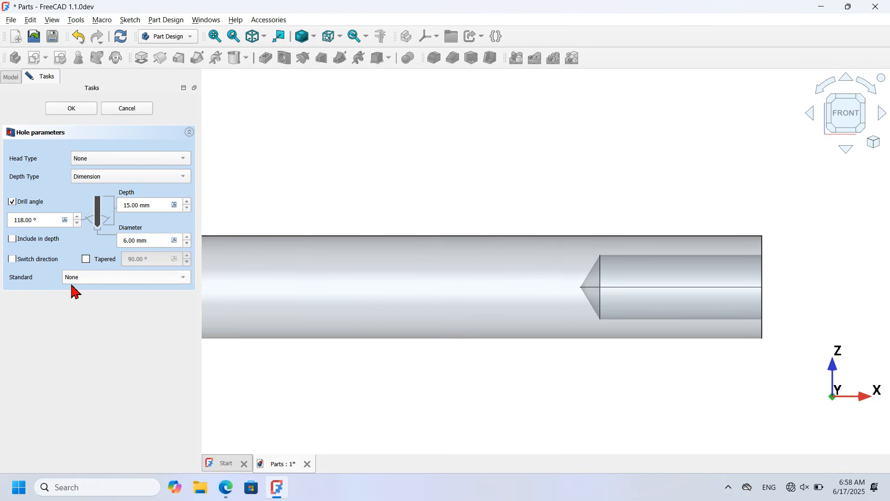
Step: Make the hole an ISO metric regular M6 thread with modelled thread geometry
{"action": "left_click", "coordinate": [126, 277]}
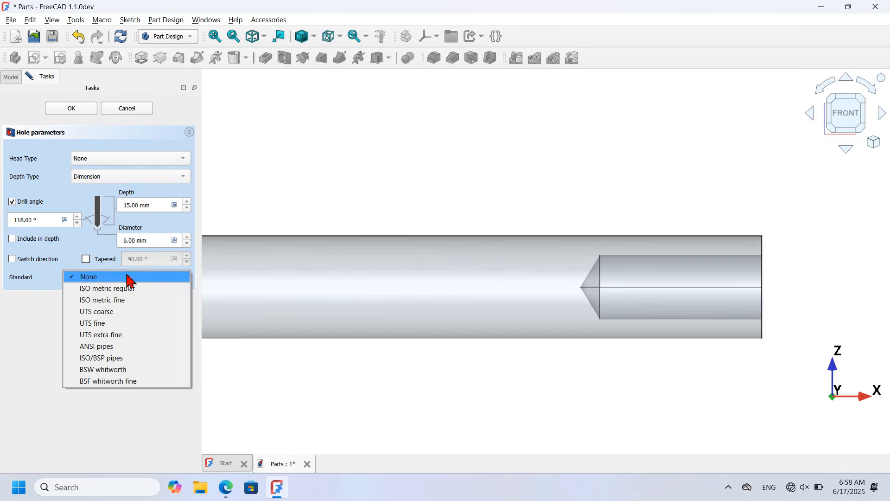
{"action": "left_click", "coordinate": [144, 289]}
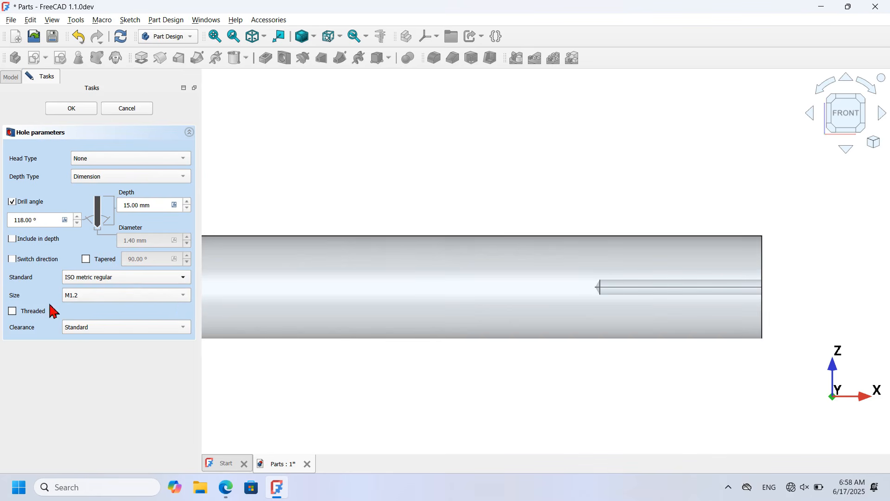
{"action": "left_click", "coordinate": [175, 297]}
{"action": "key", "text": "alt+Tab"}
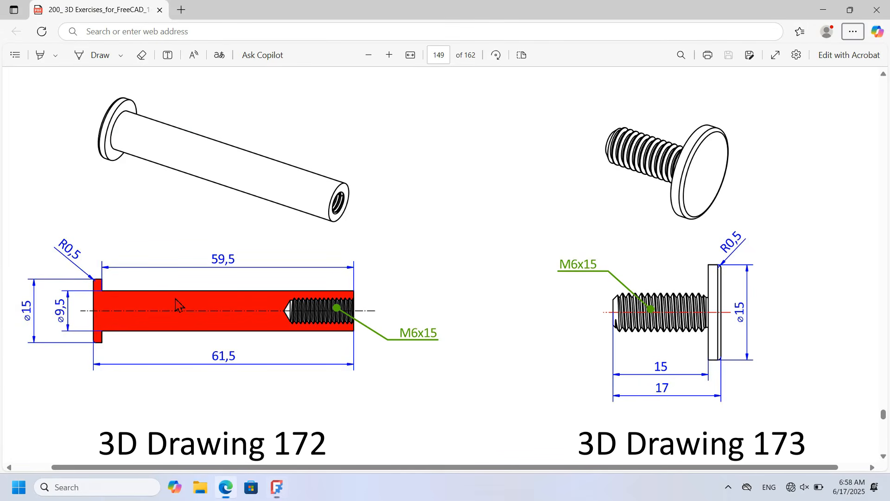
{"action": "key", "text": "alt+Tab"}
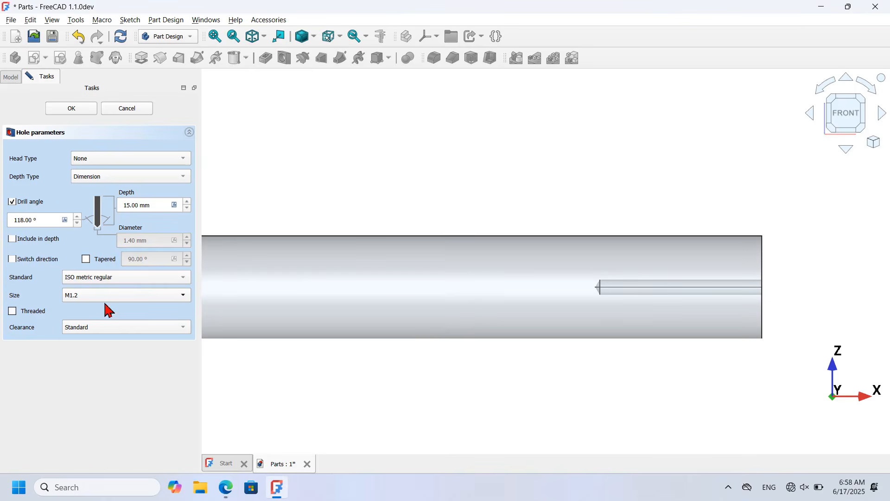
{"action": "left_click", "coordinate": [159, 303]}
{"action": "left_click", "coordinate": [107, 201]}
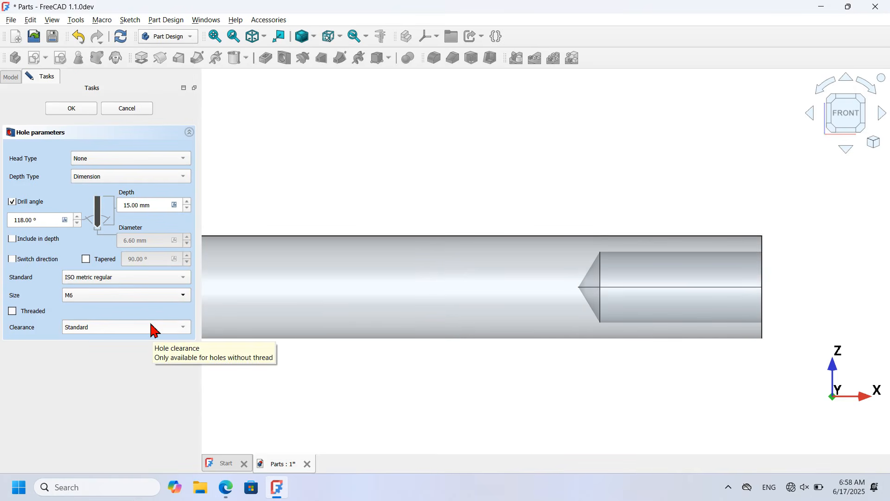
{"action": "left_click", "coordinate": [35, 311]}
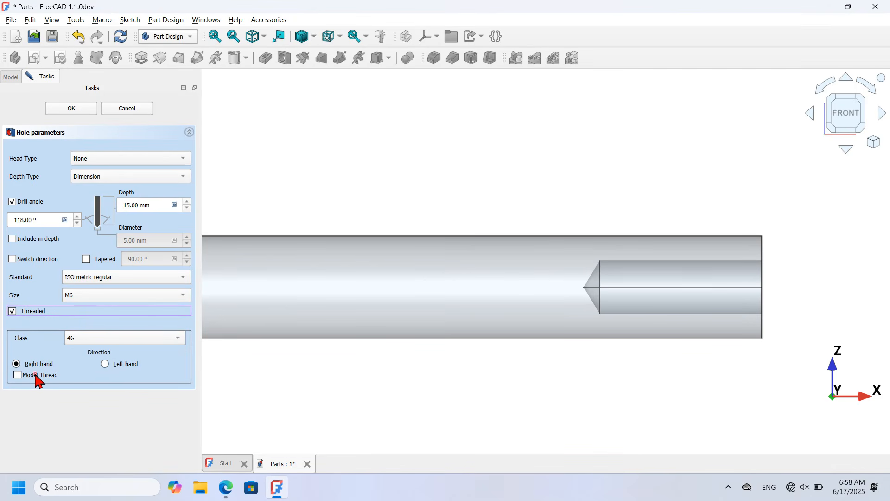
{"action": "left_click", "coordinate": [36, 374]}
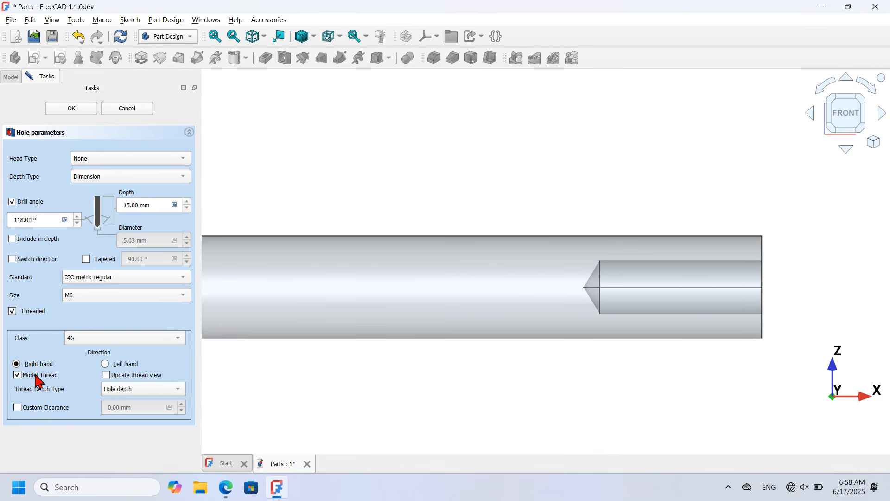
{"action": "left_click", "coordinate": [121, 42]}
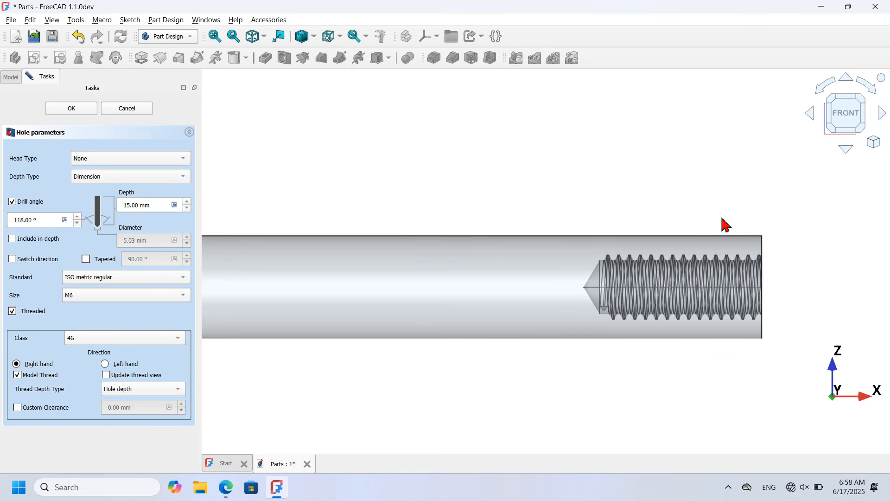
{"action": "left_click", "coordinate": [72, 109]}
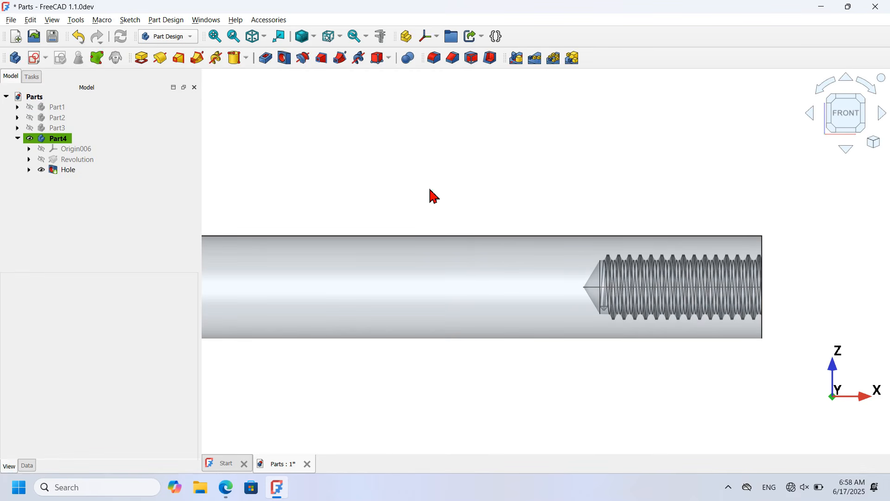
{"action": "key", "text": "0"}
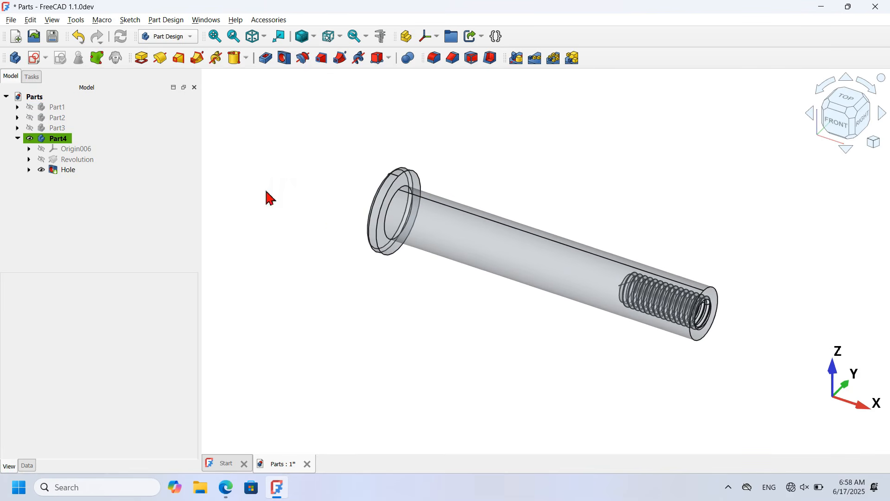
{"action": "left_click", "coordinate": [534, 256]}
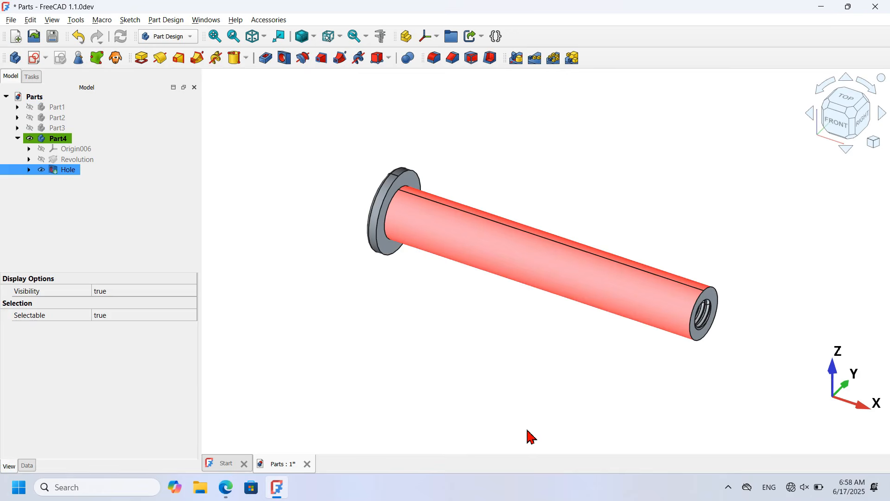
{"action": "left_click", "coordinate": [477, 358]}
{"action": "left_click", "coordinate": [342, 282]}
{"action": "mouse_move", "coordinate": [342, 282]}
{"action": "middle_mouse_down"}
{"action": "mouse_move", "coordinate": [560, 279]}
{"action": "mouse_move", "coordinate": [319, 276]}
{"action": "mouse_move", "coordinate": [337, 296]}
{"action": "middle_mouse_up"}
{"action": "left_click", "coordinate": [60, 139]}
{"action": "double_click", "coordinate": [66, 144]}
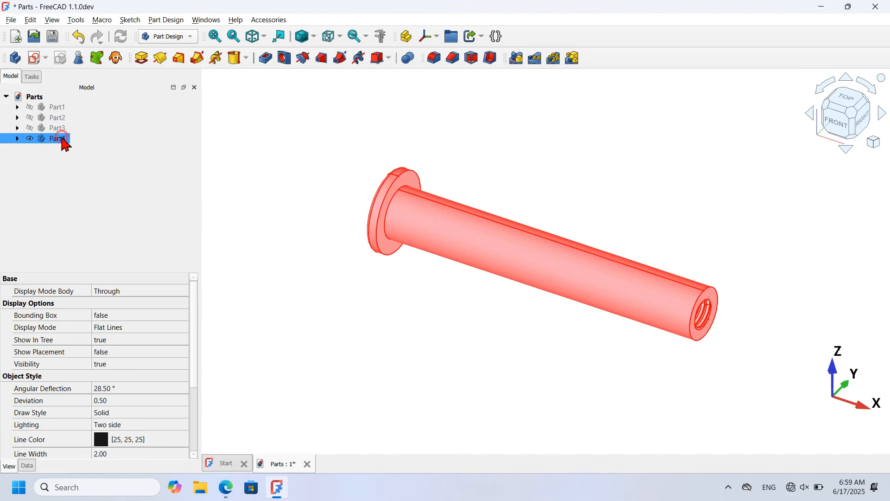
{"action": "left_click", "coordinate": [306, 177]}
{"action": "key", "text": "alt+Tab"}
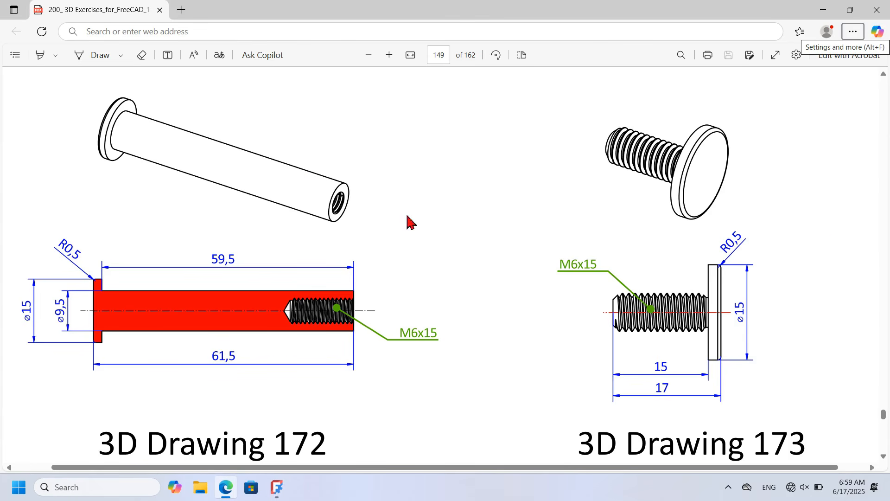
{"action": "key", "text": "alt+Tab"}
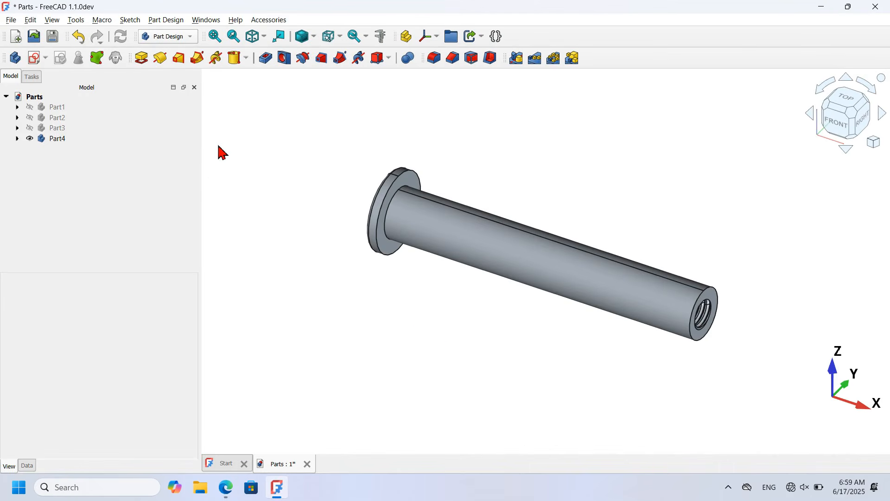
Step: Create a new body and hide Part4
{"action": "left_click", "coordinate": [18, 59]}
{"action": "left_click", "coordinate": [58, 139]}
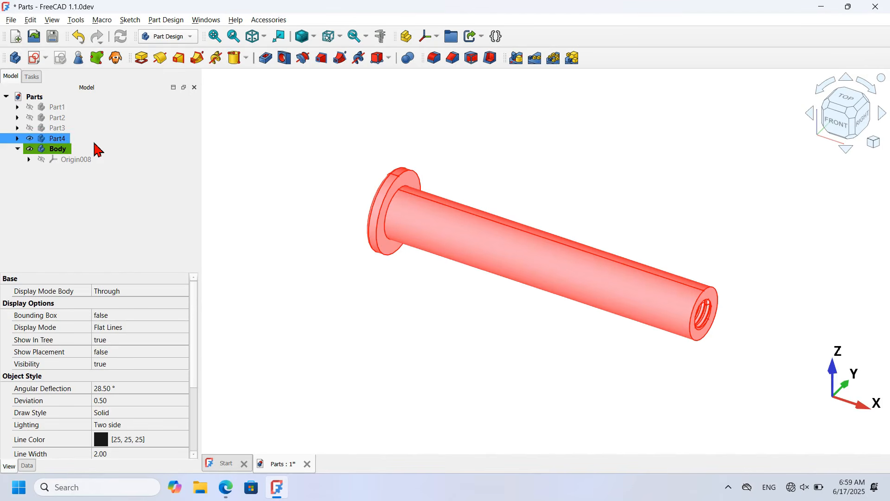
{"action": "key", "text": "space"}
{"action": "left_click", "coordinate": [142, 153]}
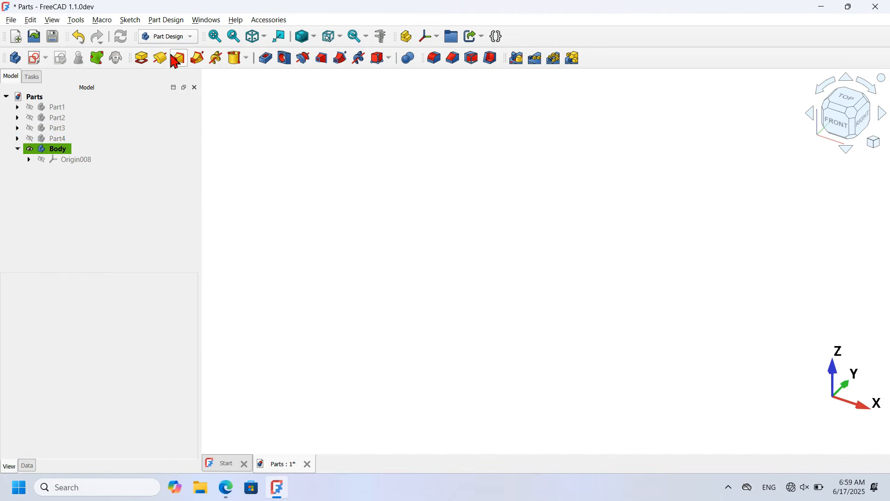
Step: Add a 7.5 mm radius cylinder on the YZ plane with 2 mm height
{"action": "left_click", "coordinate": [247, 59]}
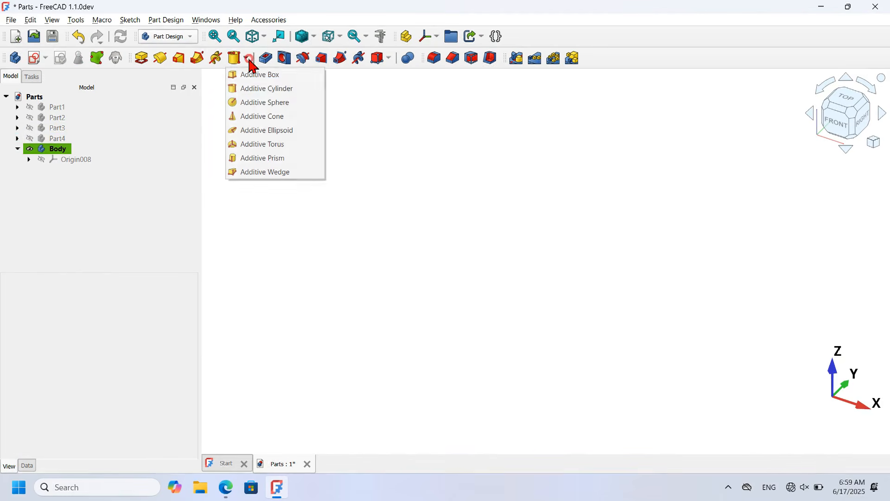
{"action": "left_click", "coordinate": [304, 88]}
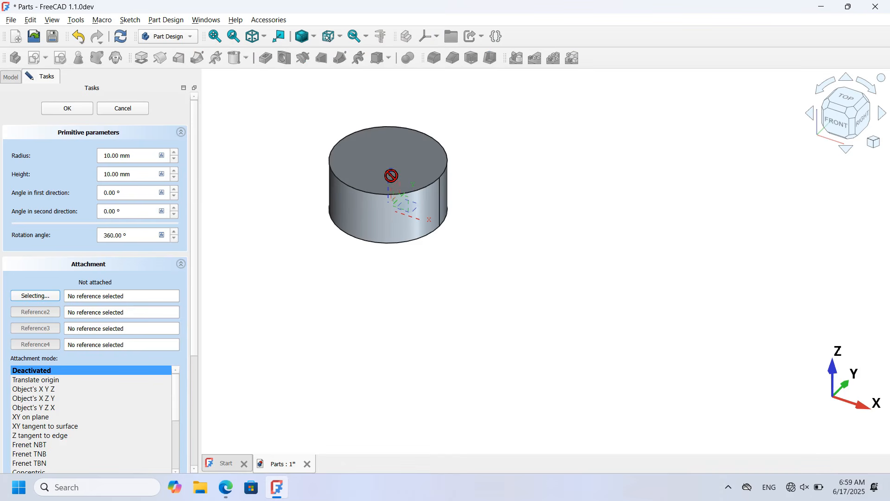
{"action": "scroll", "coordinate": [395, 218], "scroll_direction": "up", "scroll_amount": 5}
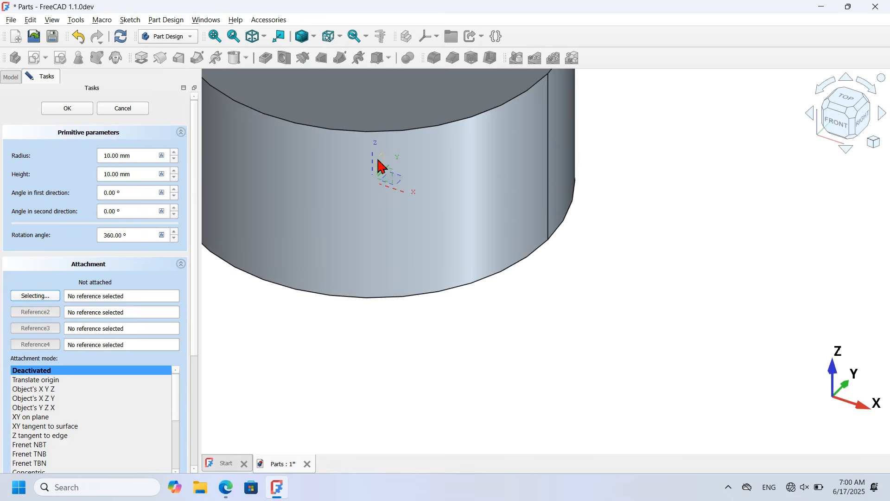
{"action": "left_click", "coordinate": [379, 164]}
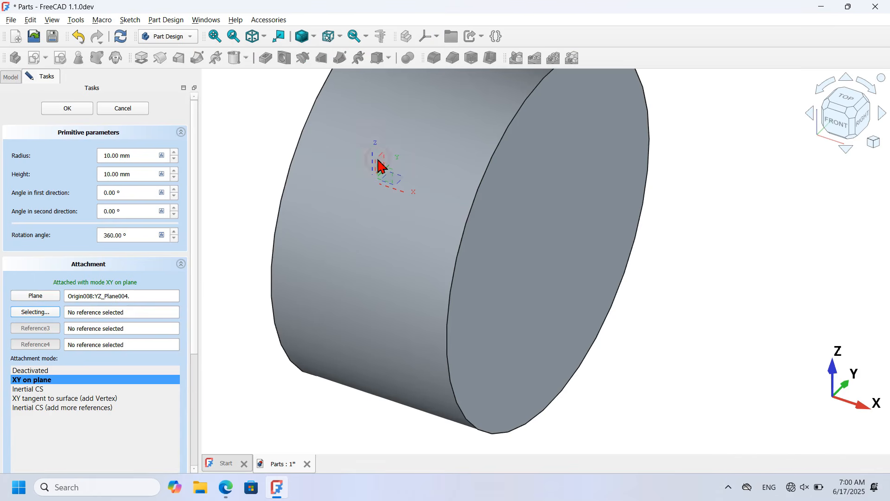
{"action": "triple_click", "coordinate": [156, 156]}
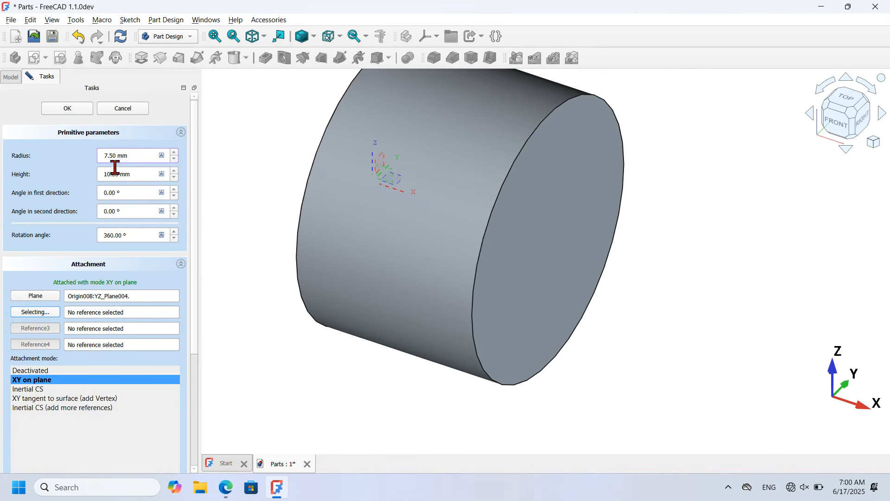
{"action": "triple_click", "coordinate": [148, 175]}
{"action": "type", "text": "2"}
{"action": "left_click", "coordinate": [66, 109]}
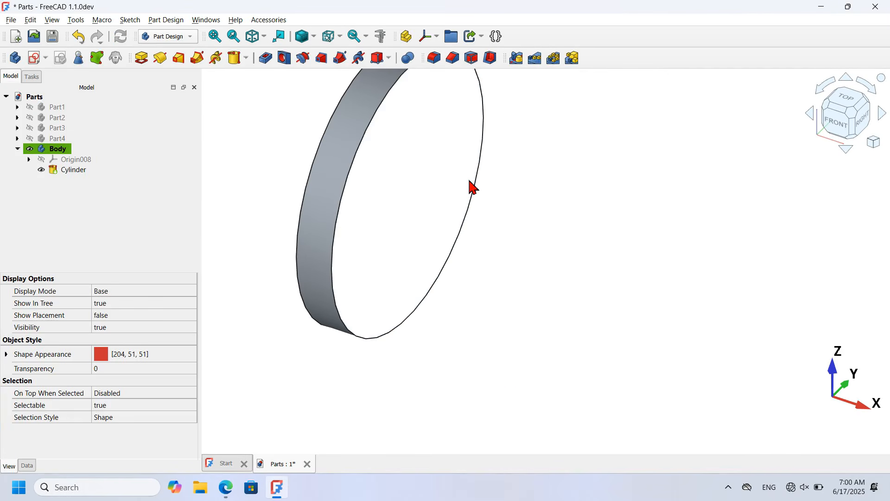
Step: Round the disc's front face edges with a 0.5 mm fillet (Fillet004), checking the reference drawing
{"action": "key", "text": "alt+Tab"}
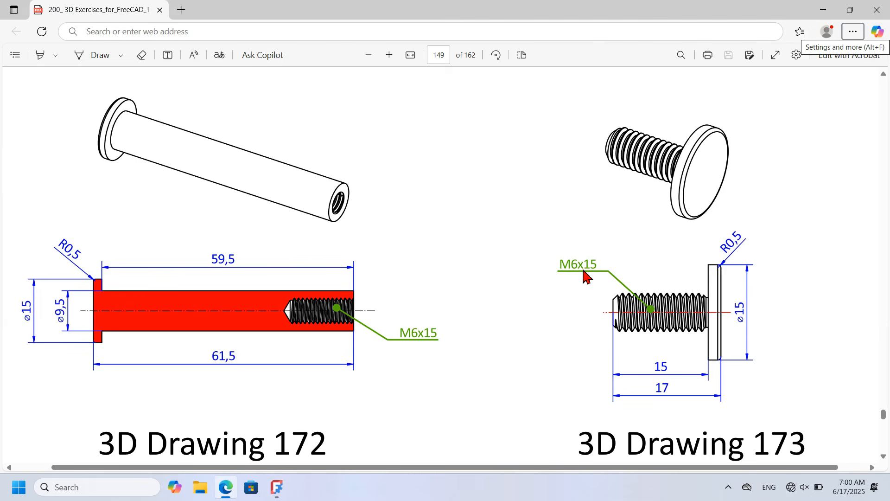
{"action": "key", "text": "alt+Tab"}
{"action": "left_click", "coordinate": [396, 217]}
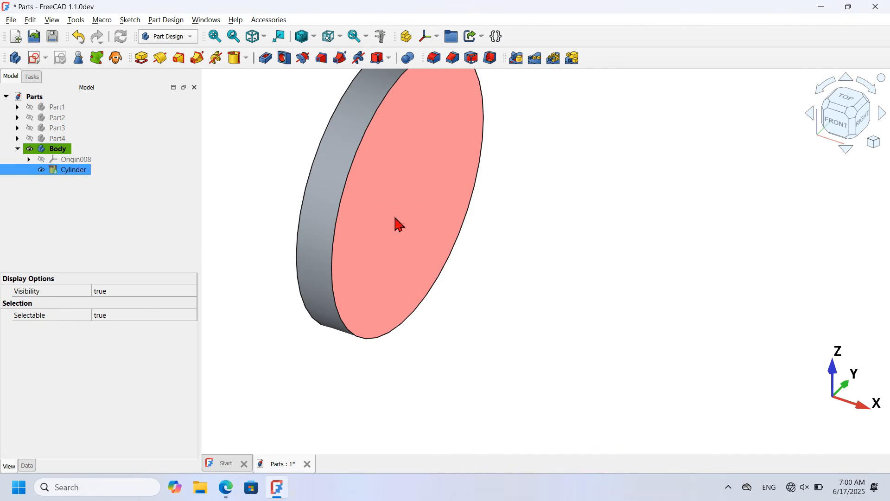
{"action": "left_click", "coordinate": [429, 63]}
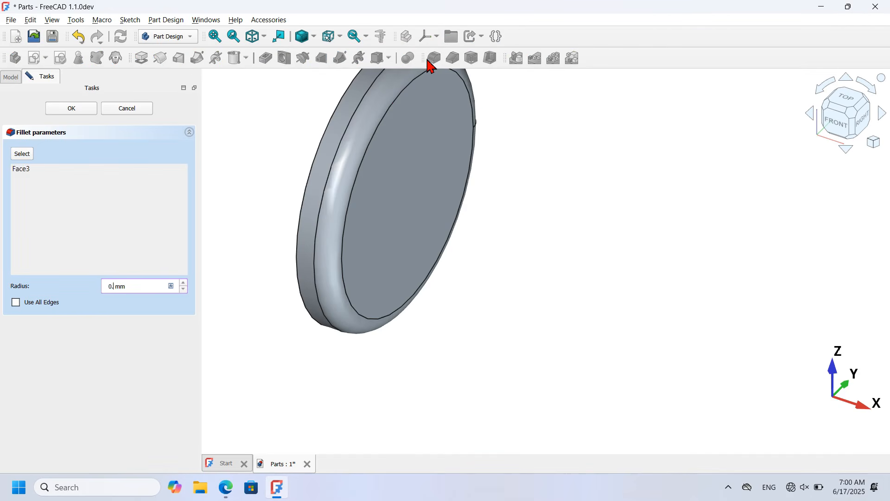
{"action": "key", "text": "Return"}
{"action": "left_click", "coordinate": [599, 268]}
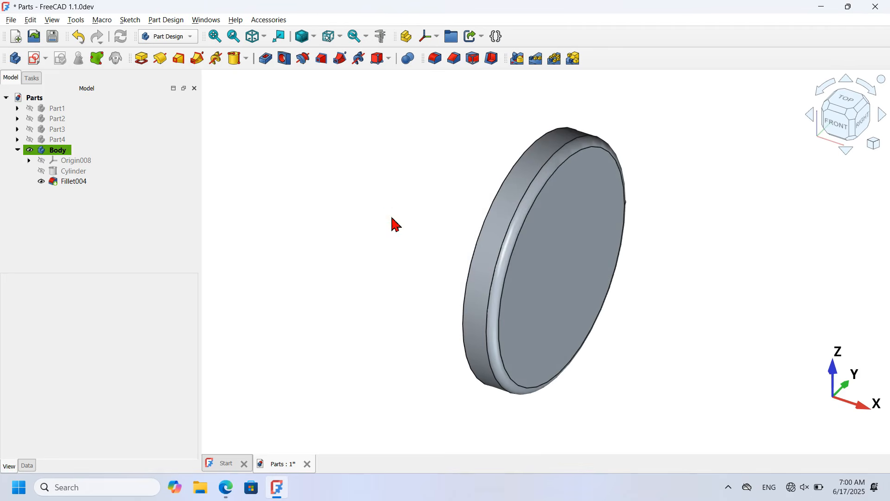
{"action": "key", "text": "alt+Tab"}
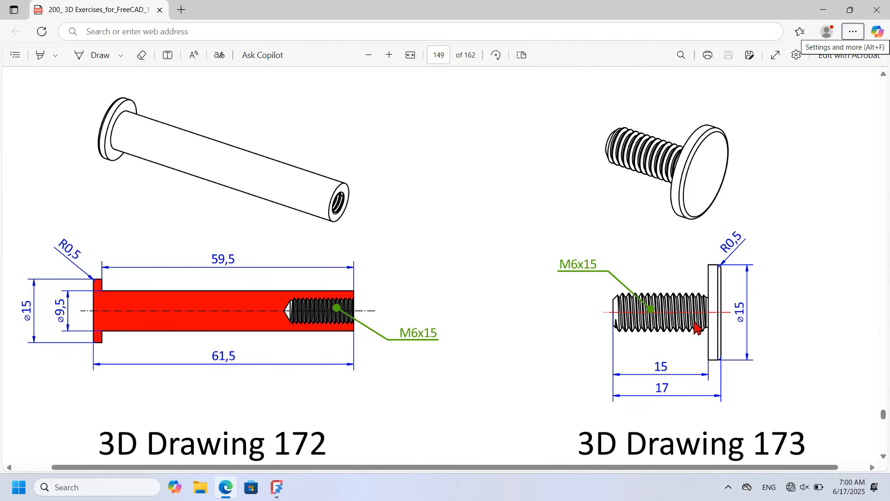
{"action": "key", "text": "alt+Tab"}
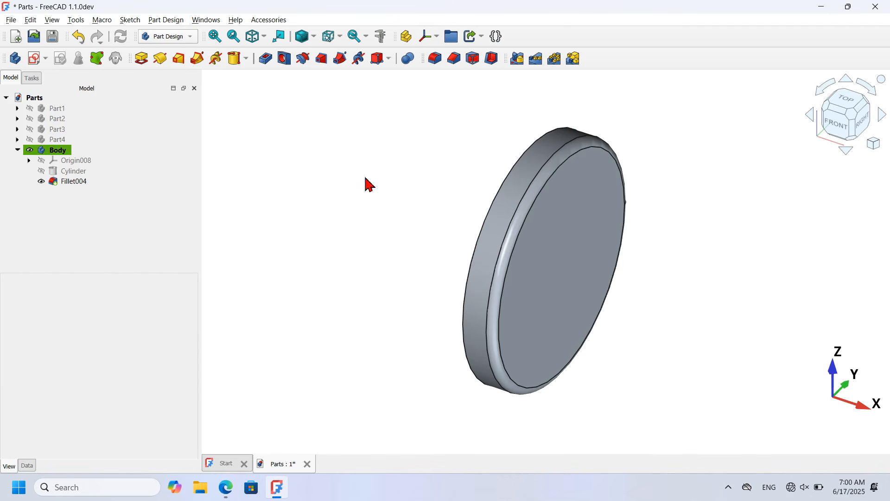
{"action": "left_click", "coordinate": [182, 37]}
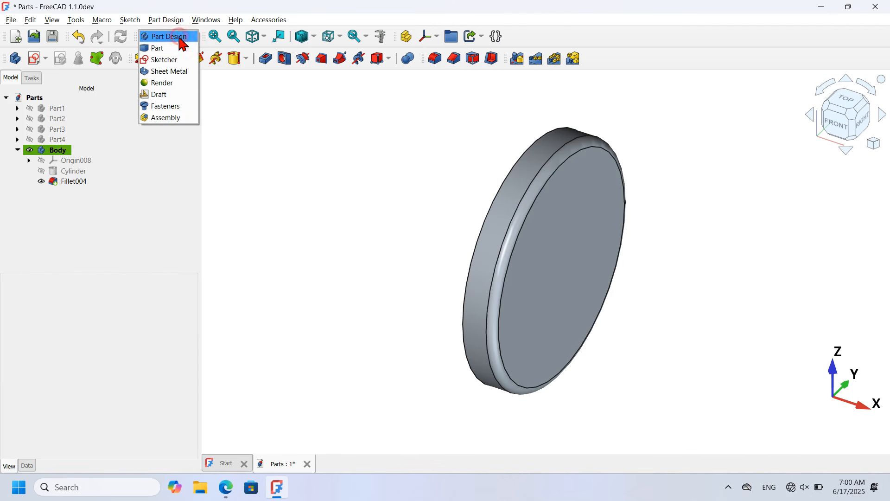
Step: Add a ThreadedRod from the Fasteners workbench and show its properties
{"action": "left_click", "coordinate": [172, 105]}
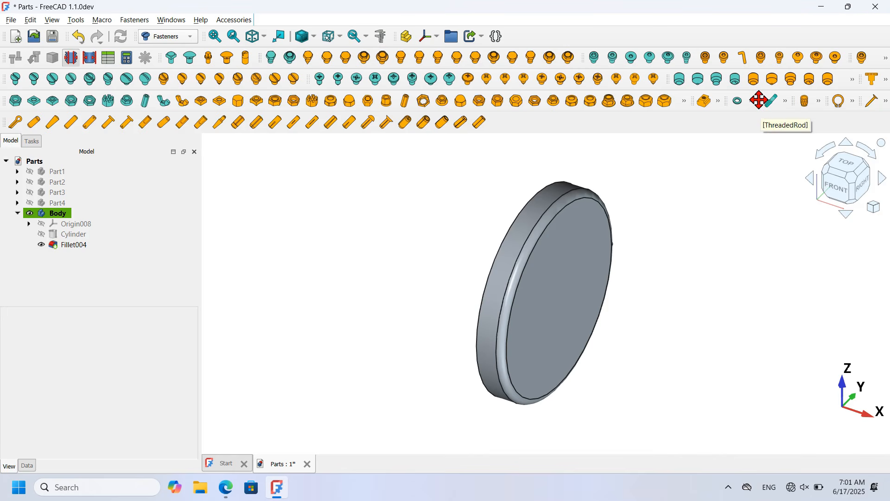
{"action": "left_click", "coordinate": [784, 102]}
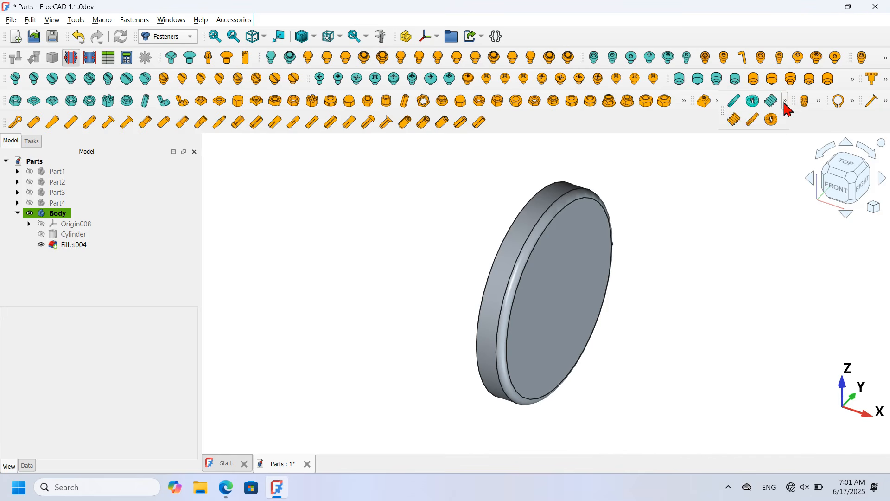
{"action": "left_click", "coordinate": [736, 128]}
{"action": "left_click", "coordinate": [392, 248]}
{"action": "key", "text": "v"}
{"action": "key", "text": "f"}
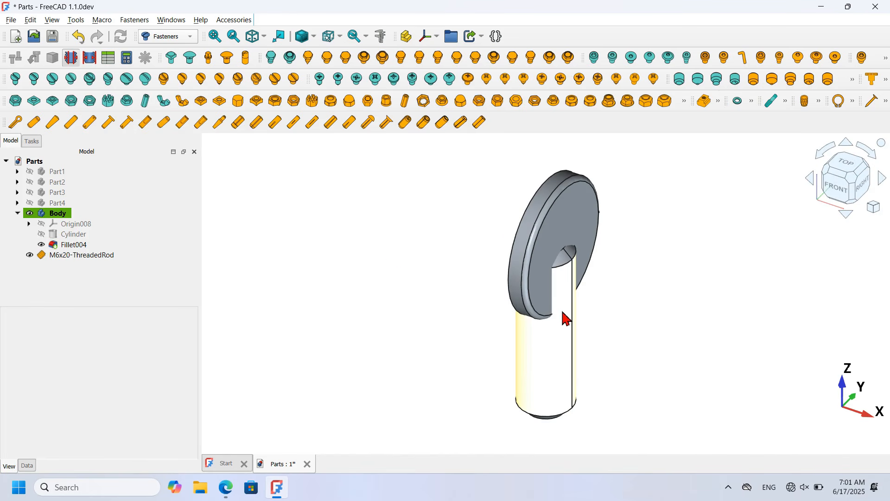
{"action": "left_click", "coordinate": [95, 256]}
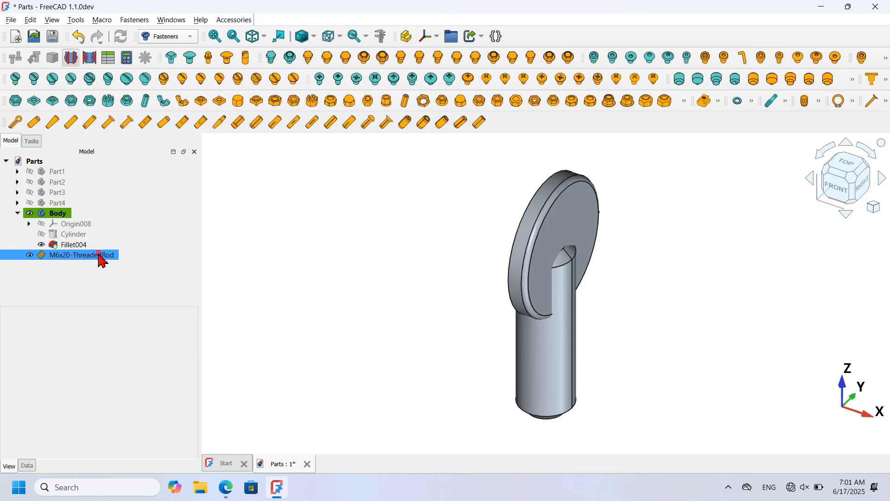
{"action": "left_click", "coordinate": [28, 466]}
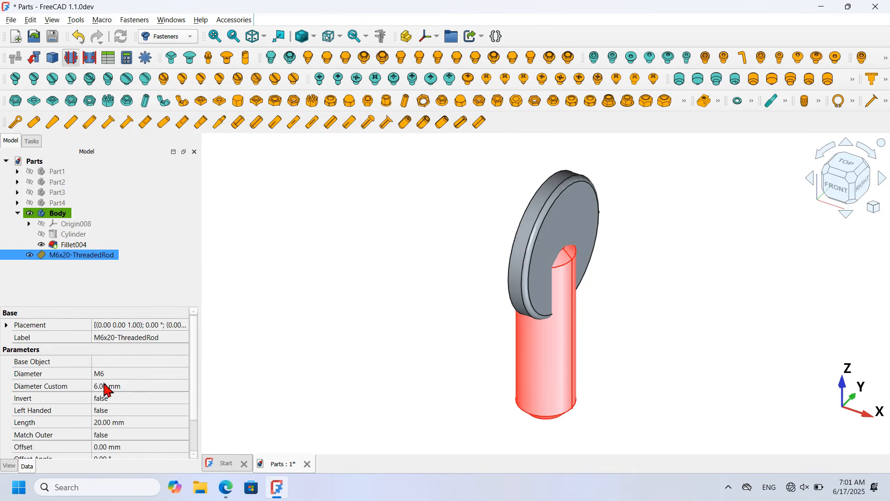
Step: Set the threaded rod's Length to 15 mm, matching the drawing
{"action": "left_click", "coordinate": [173, 427]}
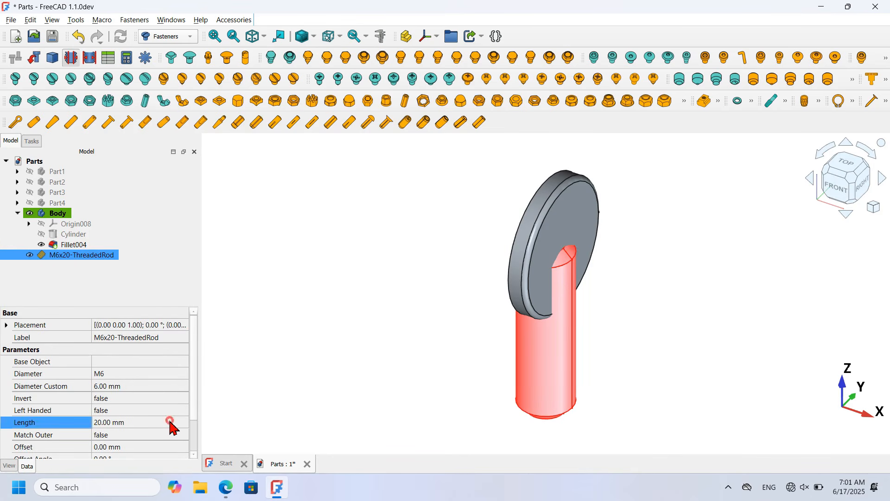
{"action": "key", "text": "alt+Tab"}
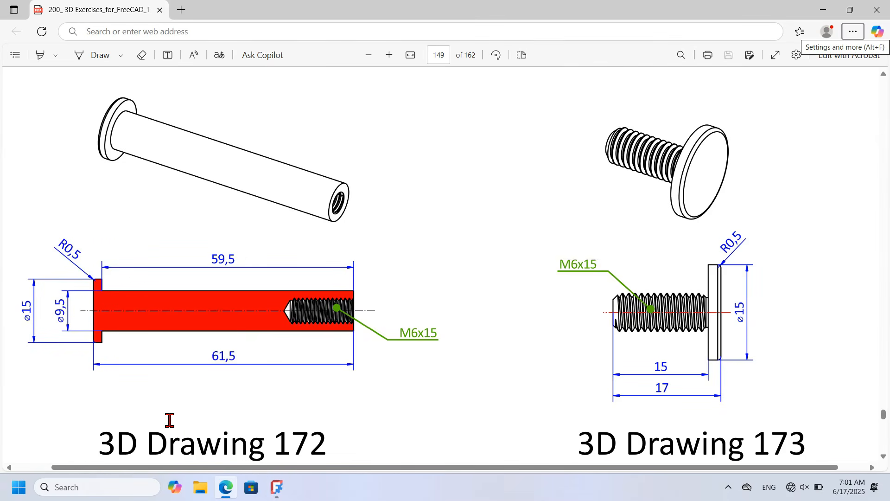
{"action": "key", "text": "alt+Tab"}
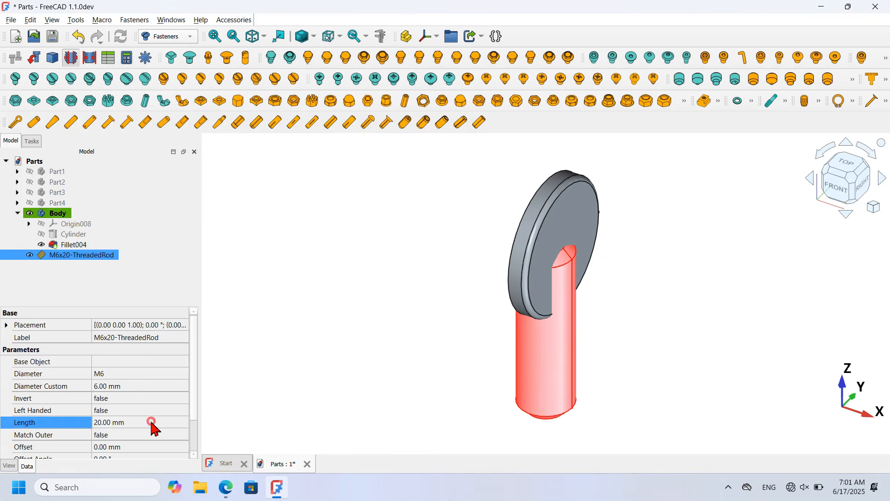
{"action": "left_click", "coordinate": [152, 423]}
{"action": "type", "text": "15"}
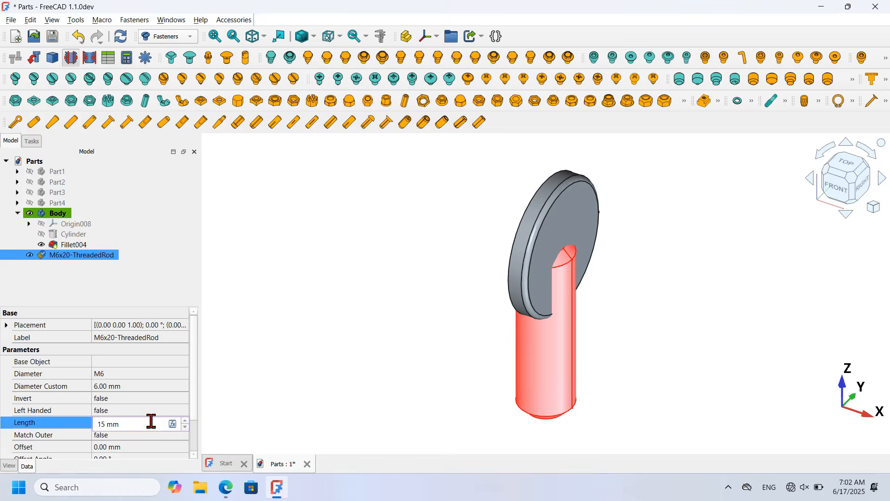
{"action": "key", "text": "Return"}
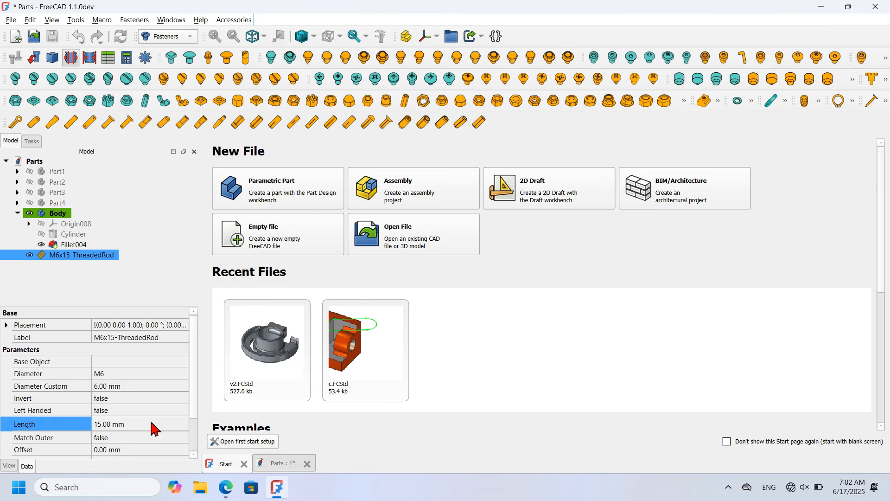
{"action": "left_click", "coordinate": [284, 463]}
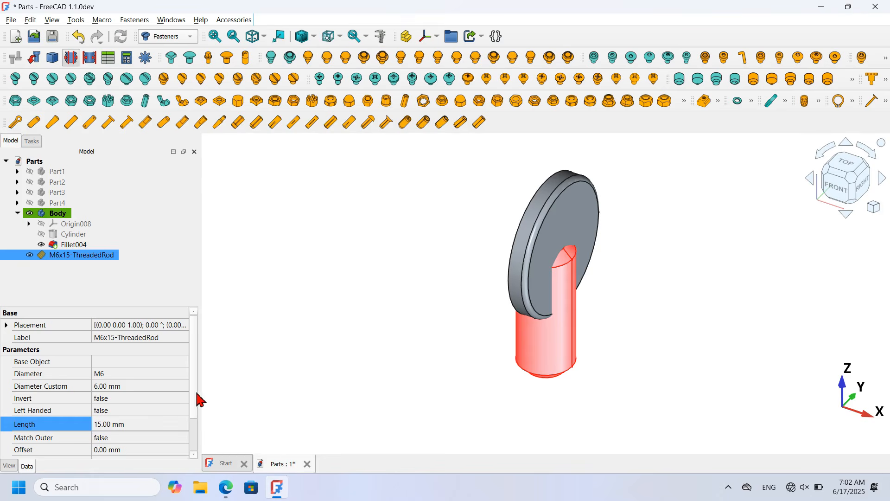
{"action": "left_click_drag", "start_coordinate": [194, 391], "coordinate": [195, 425]}
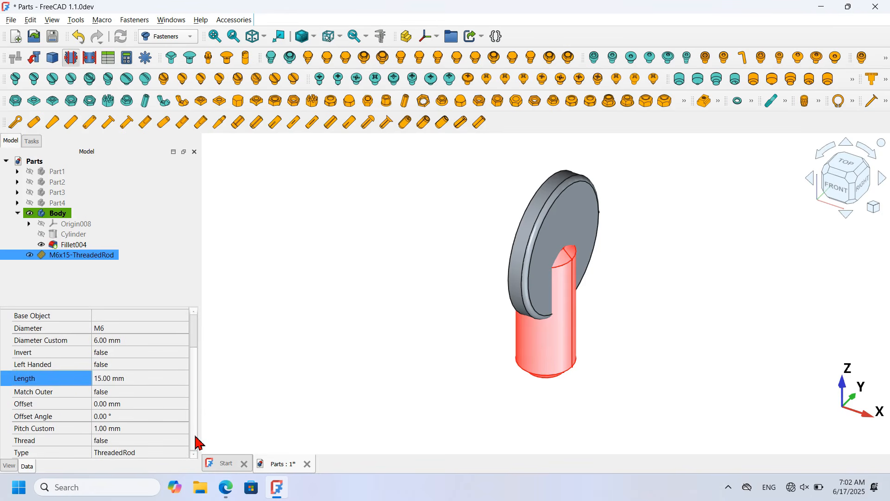
Step: Set the rod's Thread property to true and recompute to generate modelled threads
{"action": "left_click", "coordinate": [148, 441]}
{"action": "left_click", "coordinate": [151, 441]}
{"action": "left_click", "coordinate": [146, 456]}
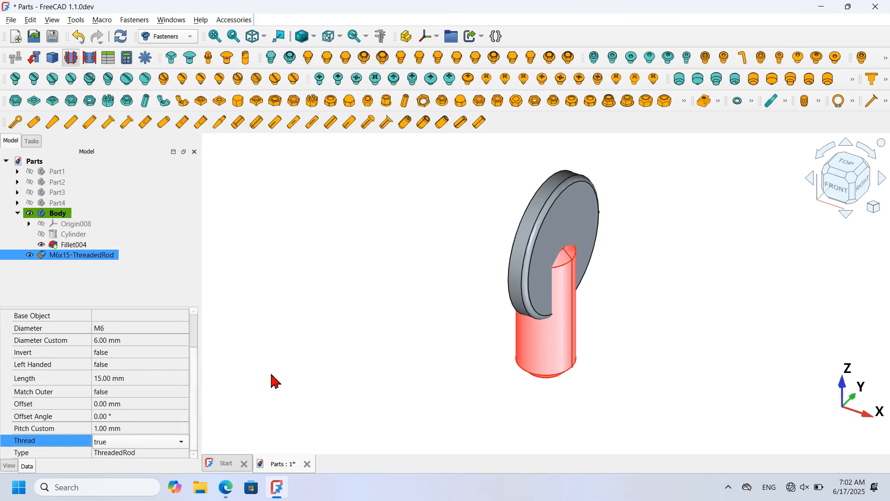
{"action": "left_click", "coordinate": [120, 36]}
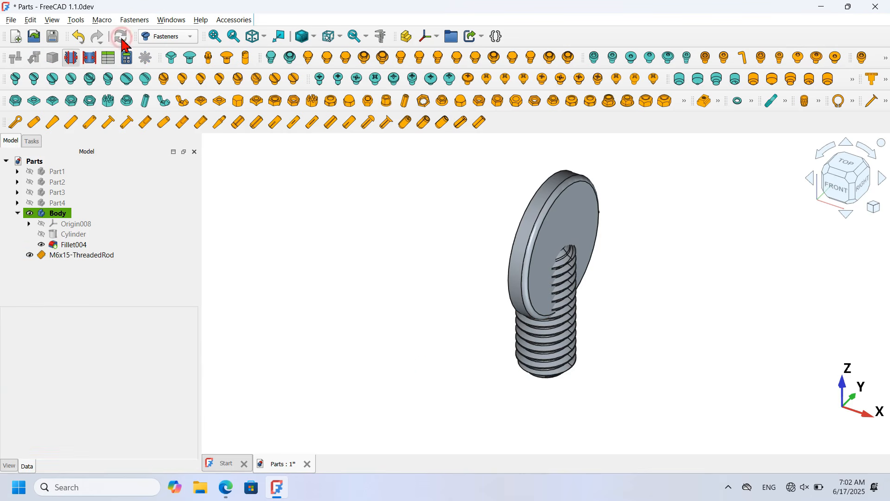
{"action": "middle_click_drag", "start_coordinate": [425, 368], "coordinate": [520, 358]}
Step: Centre the M6x15 threaded rod on the disc's flat face using Move fastener
{"action": "key", "text": "0"}
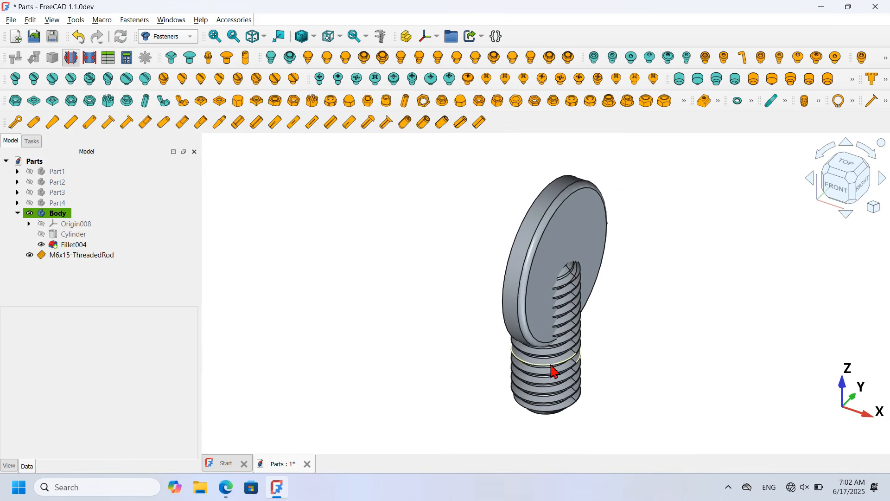
{"action": "middle_click_drag", "start_coordinate": [418, 306], "coordinate": [523, 203]}
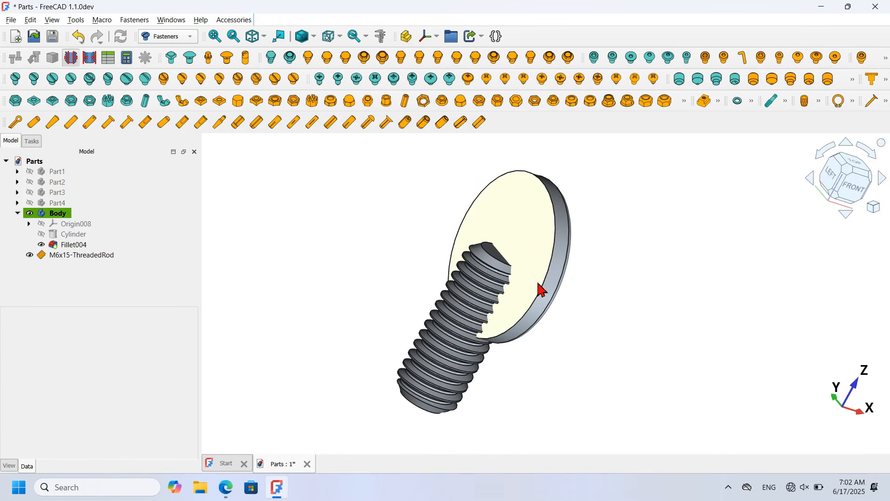
{"action": "left_click", "coordinate": [107, 258]}
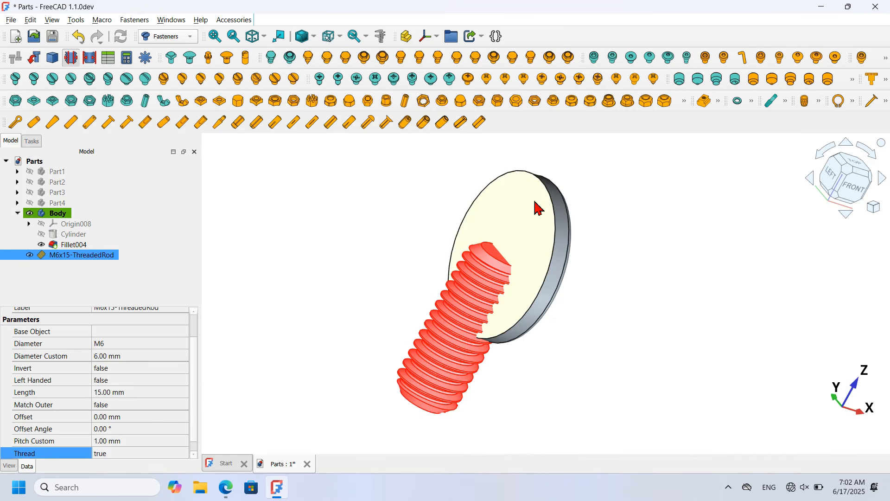
{"action": "left_click", "coordinate": [550, 204], "text": "ctrl"}
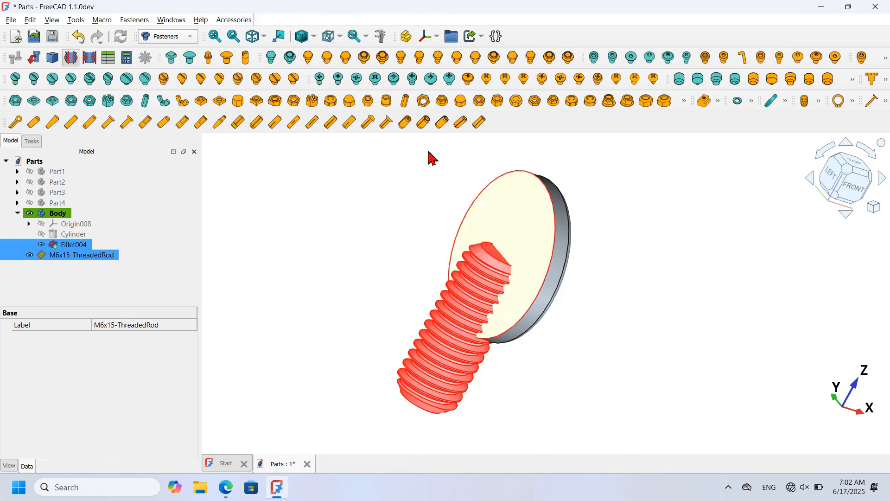
{"action": "left_click", "coordinate": [36, 63]}
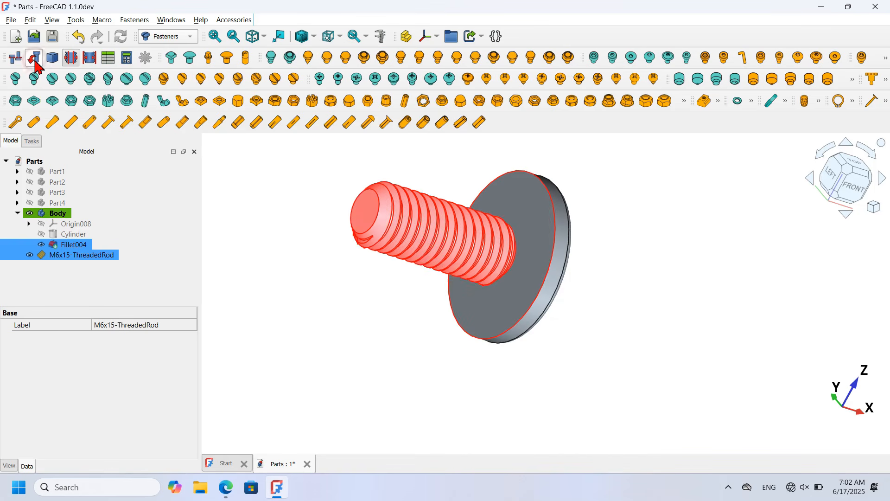
{"action": "left_click", "coordinate": [339, 299]}
{"action": "key", "text": "0"}
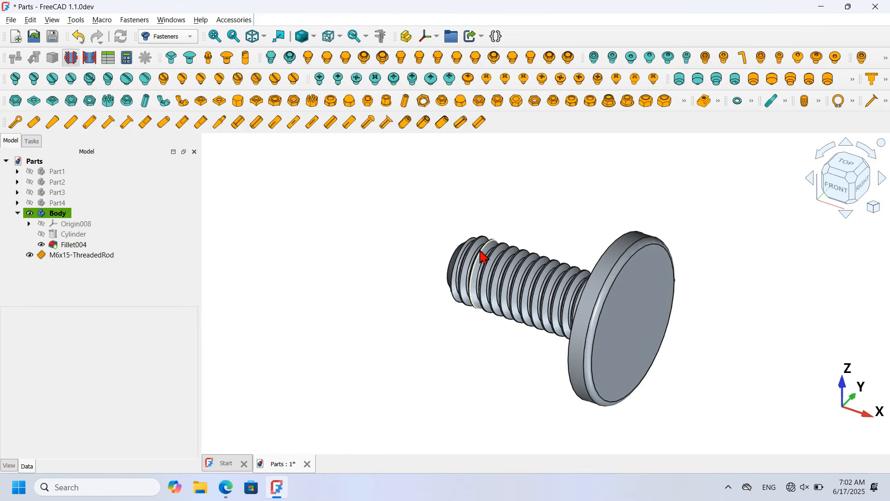
Step: Union the Body and ThreadedRod in the Part workbench and rename the Fusion to Part5
{"action": "left_click", "coordinate": [168, 37]}
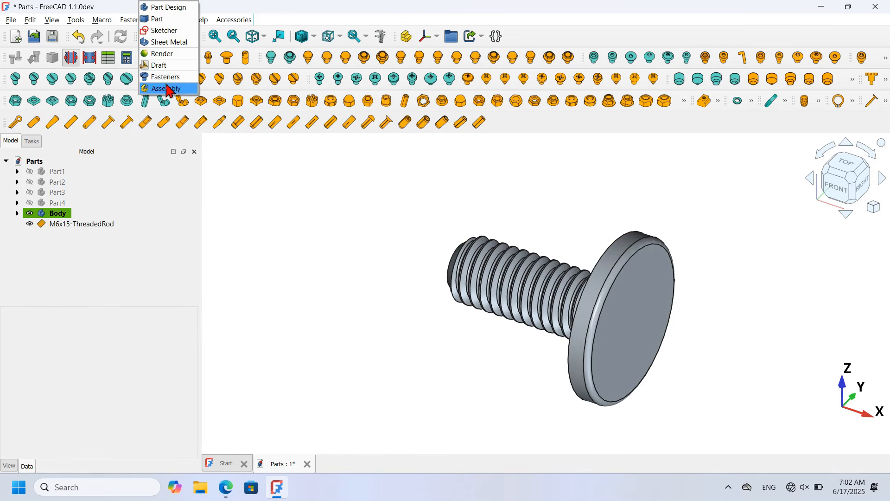
{"action": "left_click", "coordinate": [162, 19]}
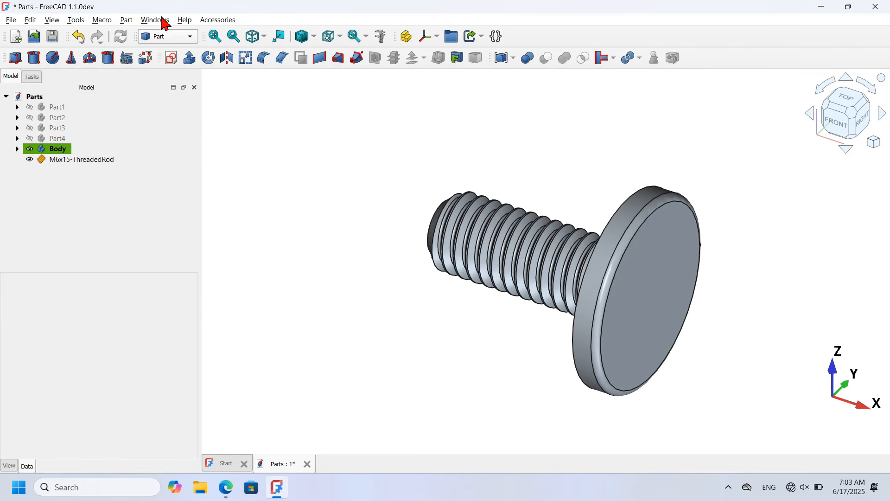
{"action": "left_click_drag", "start_coordinate": [94, 178], "coordinate": [61, 151]}
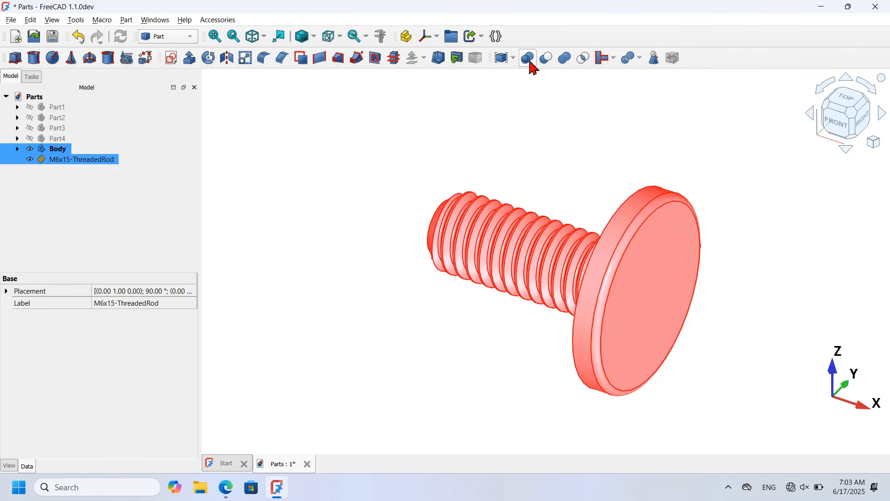
{"action": "left_click", "coordinate": [570, 61]}
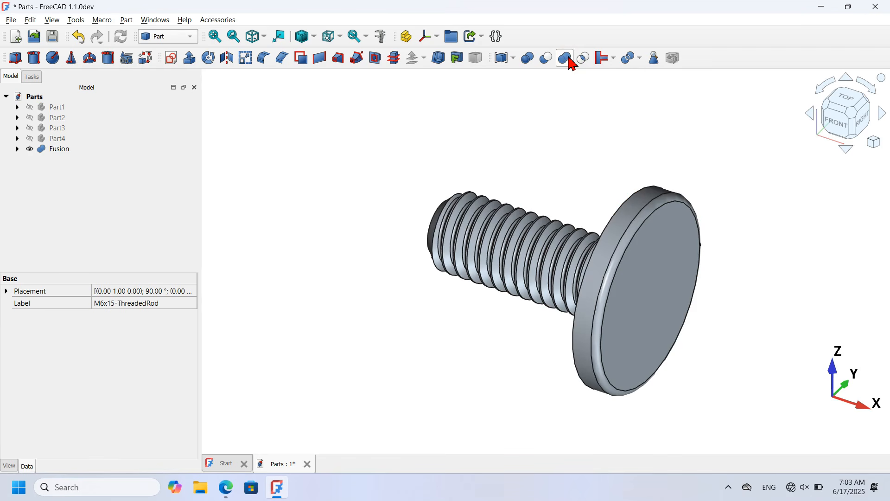
{"action": "left_click", "coordinate": [51, 150]}
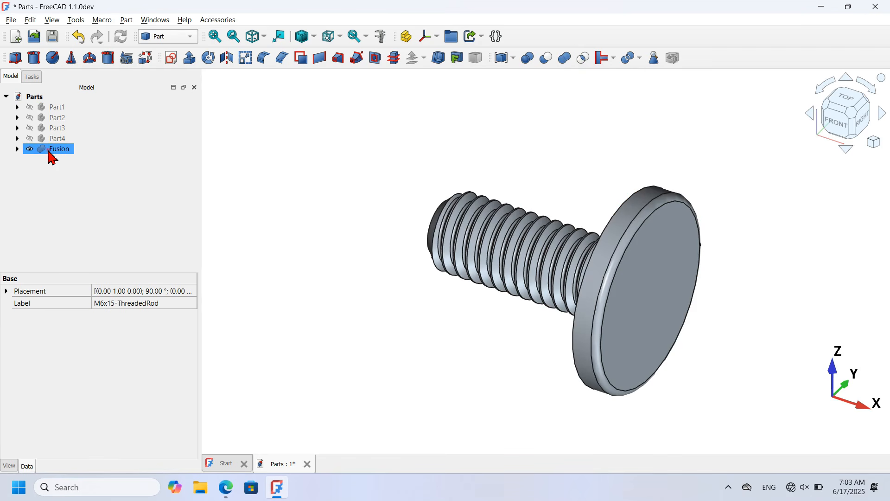
{"action": "left_click", "coordinate": [52, 149]}
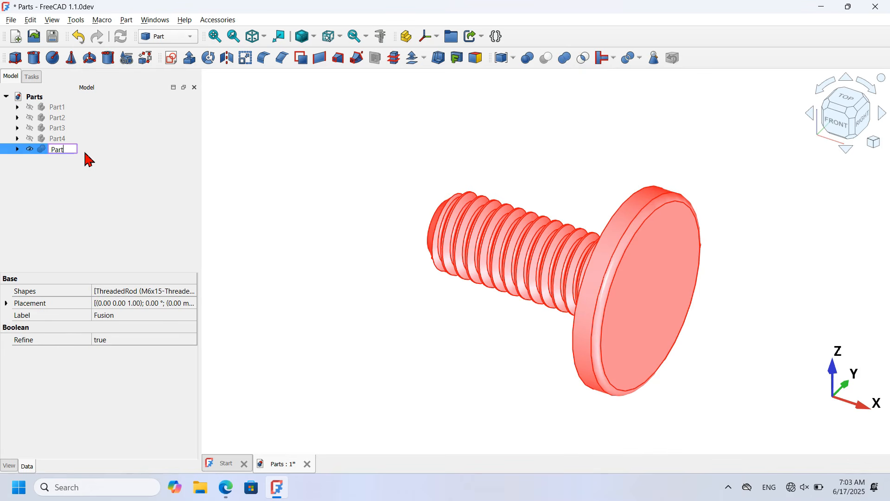
{"action": "key", "text": "Return"}
{"action": "left_click", "coordinate": [341, 194]}
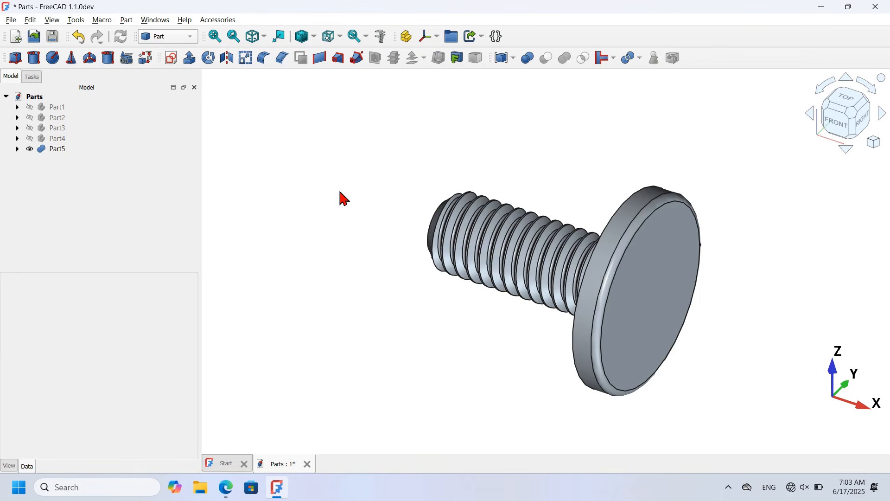
Step: Save the Parts document
{"action": "left_click", "coordinate": [53, 37]}
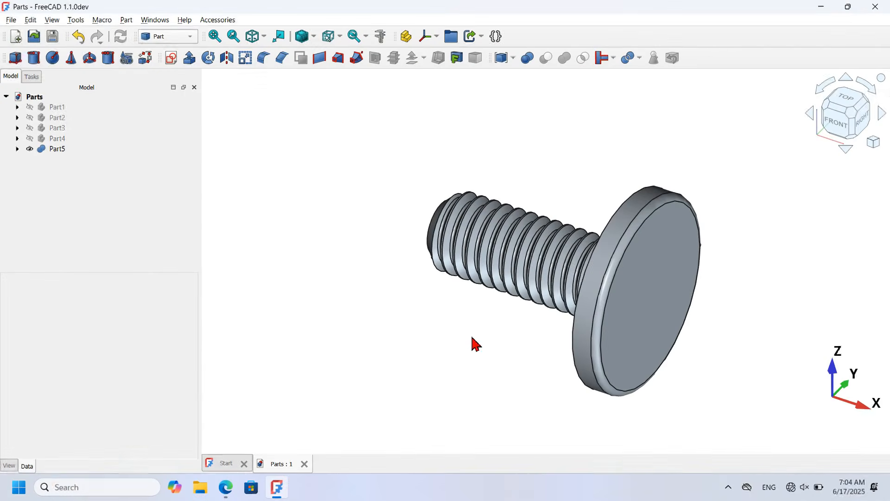
{"action": "middle_click_drag", "start_coordinate": [384, 301], "coordinate": [360, 323]}
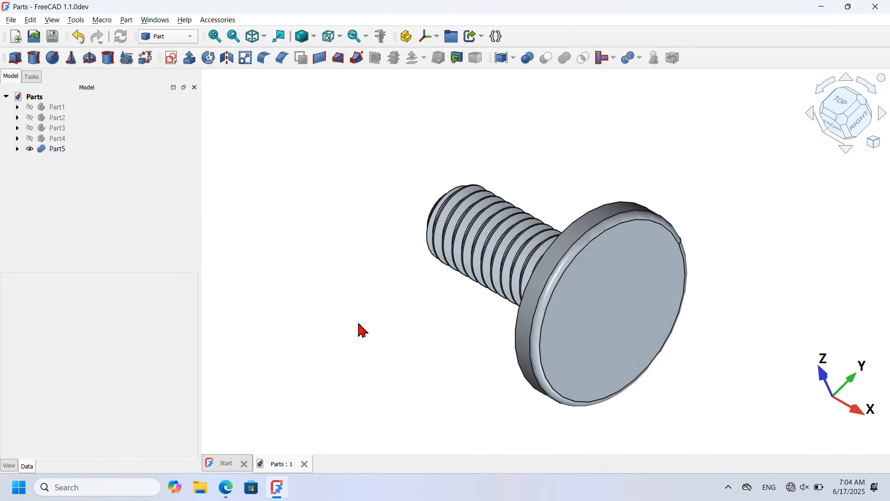
{"action": "key", "text": "Home"}
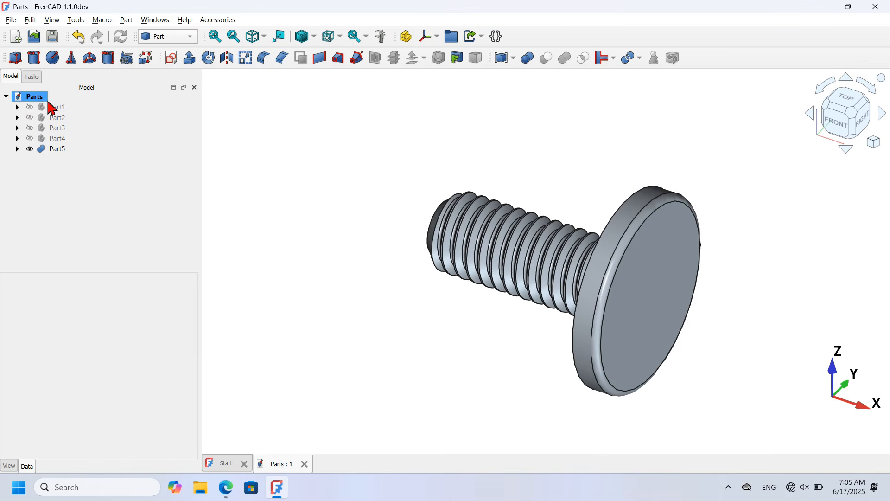
Step: Make Part1 through Part4 visible in the 3D view
{"action": "left_click", "coordinate": [62, 109]}
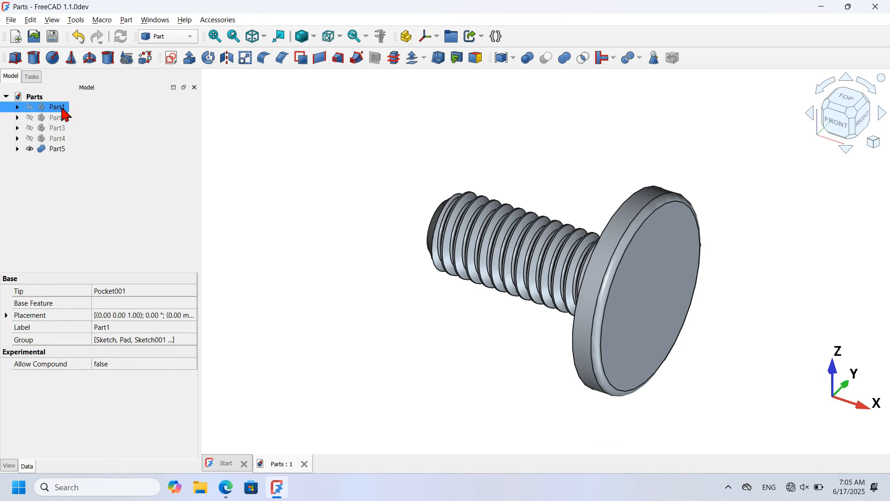
{"action": "left_click", "coordinate": [62, 138], "text": "shift"}
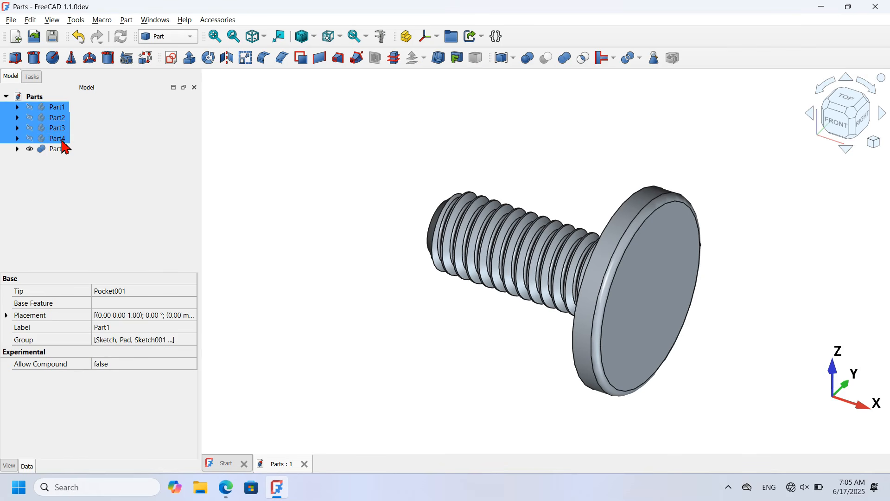
{"action": "key", "text": "space"}
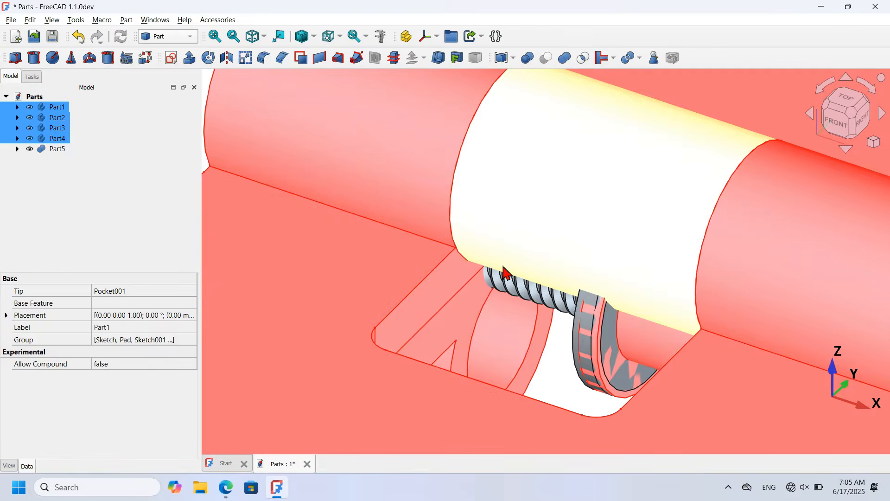
{"action": "left_click", "coordinate": [509, 271]}
{"action": "scroll", "coordinate": [507, 274], "scroll_direction": "down", "scroll_amount": 5}
{"action": "scroll", "coordinate": [507, 273], "scroll_direction": "down", "scroll_amount": 2}
{"action": "left_click", "coordinate": [663, 277]}
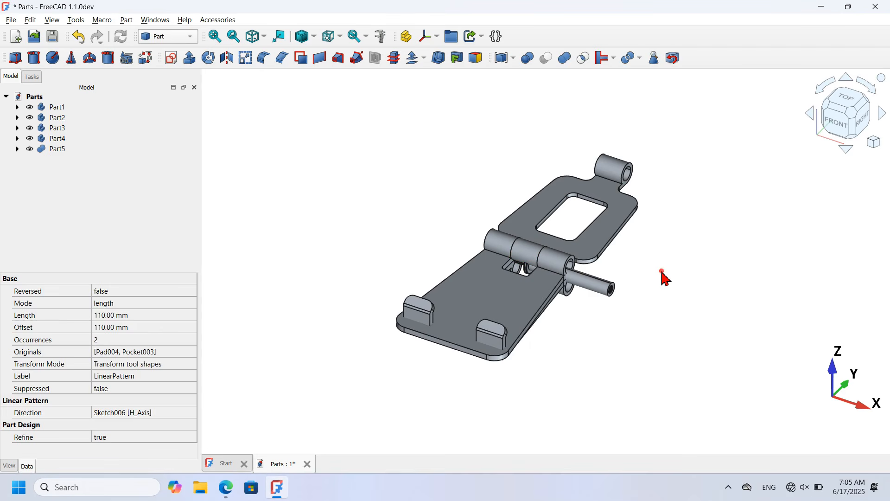
{"action": "left_click", "coordinate": [448, 190]}
{"action": "middle_click_drag", "start_coordinate": [446, 189], "coordinate": [493, 241]}
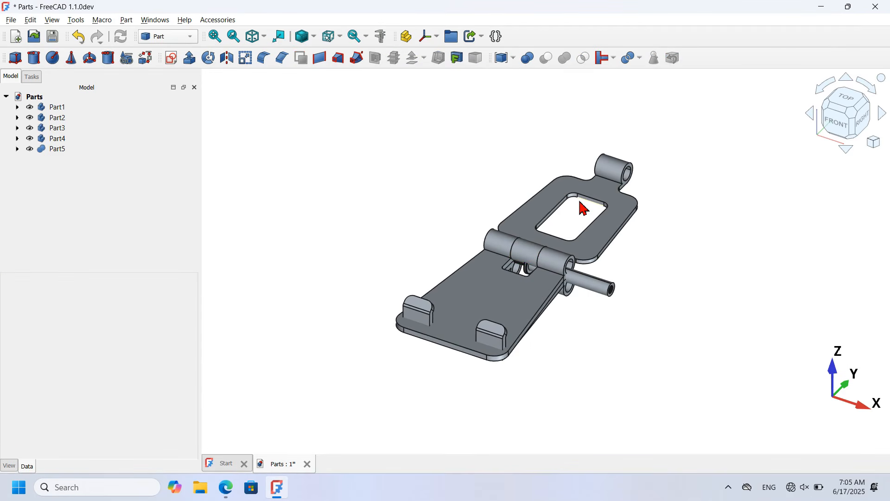
{"action": "scroll", "coordinate": [581, 204], "scroll_direction": "up", "scroll_amount": 2}
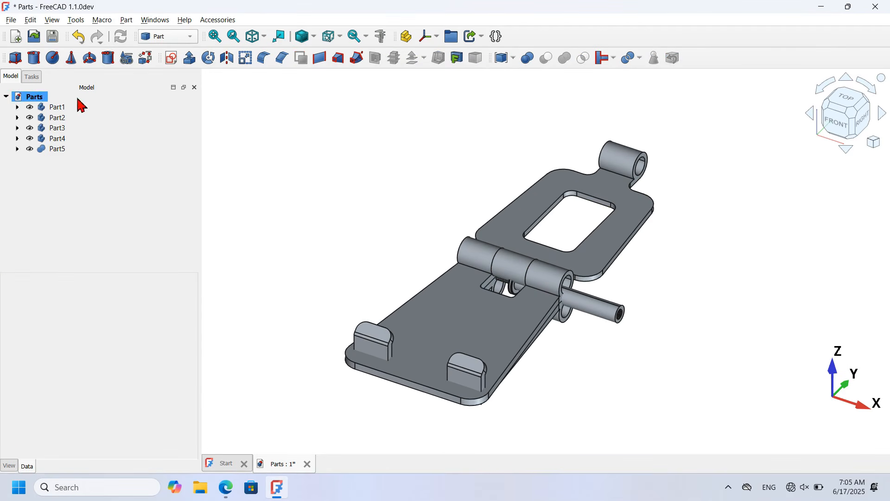
Step: Hide Part3, Part4 and Part5, leaving only Part1 and Part2
{"action": "left_click", "coordinate": [55, 115]}
{"action": "left_click", "coordinate": [92, 200]}
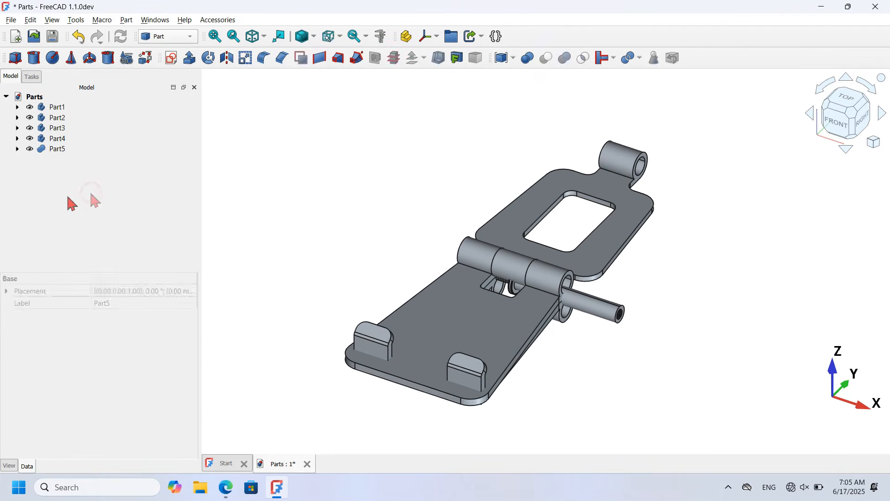
{"action": "left_click_drag", "start_coordinate": [108, 209], "coordinate": [59, 135]}
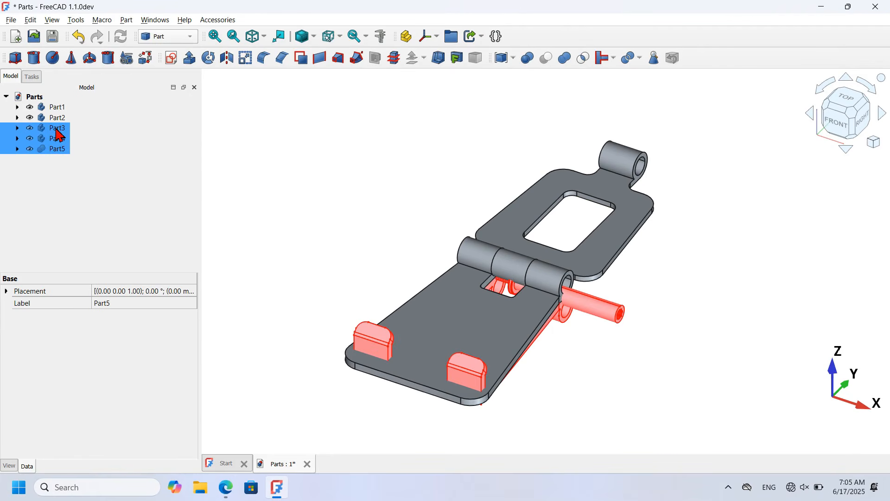
{"action": "key", "text": "space"}
{"action": "left_click", "coordinate": [250, 179]}
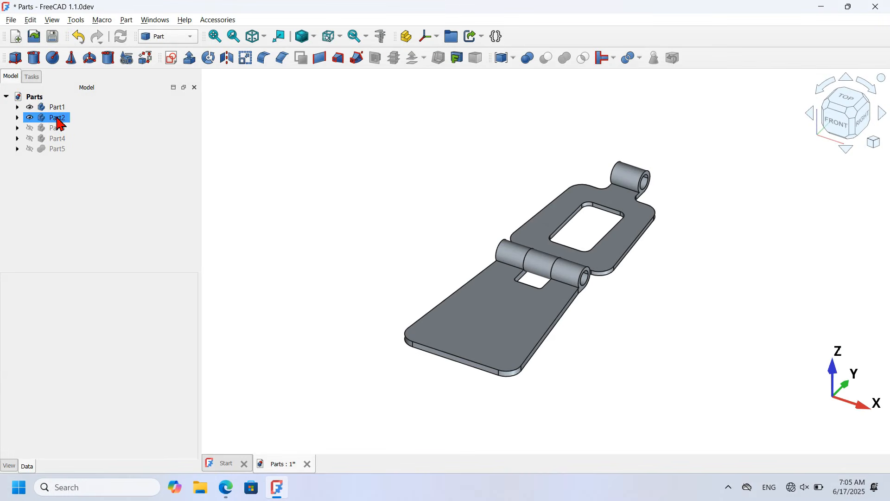
Step: Start a Transform on Part2, the upper hinge plate
{"action": "left_click", "coordinate": [57, 118]}
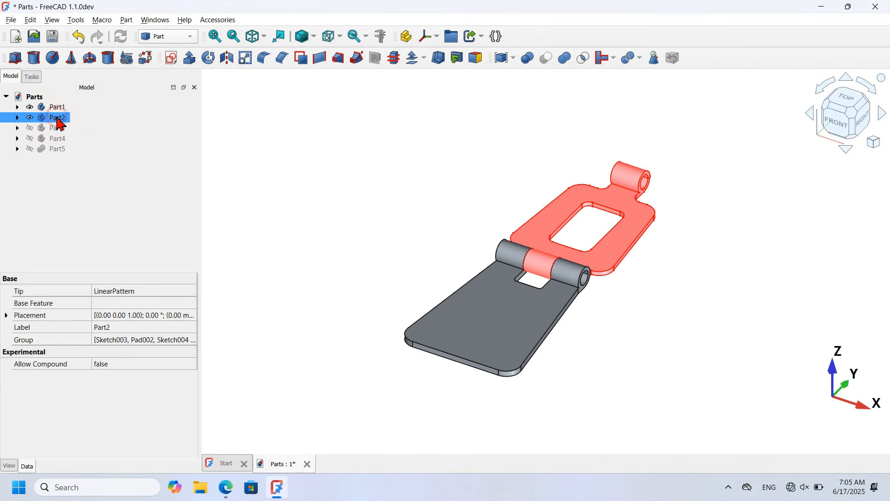
{"action": "right_click", "coordinate": [59, 125]}
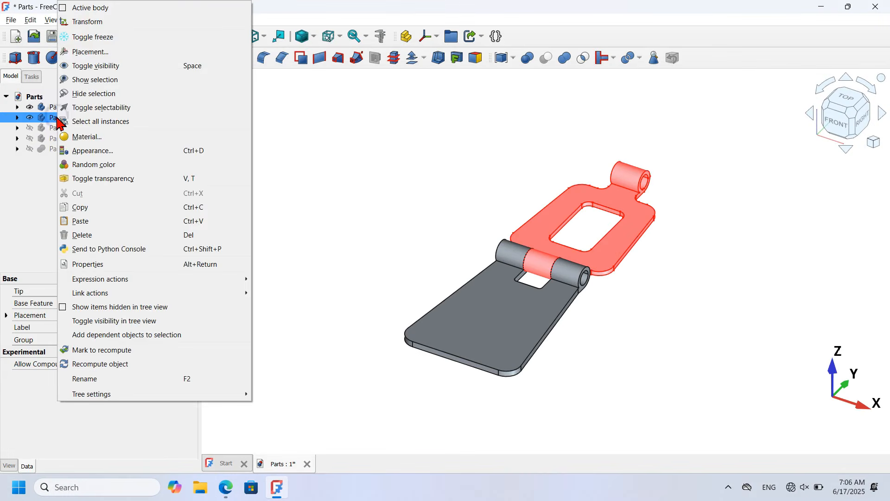
{"action": "left_click", "coordinate": [137, 23]}
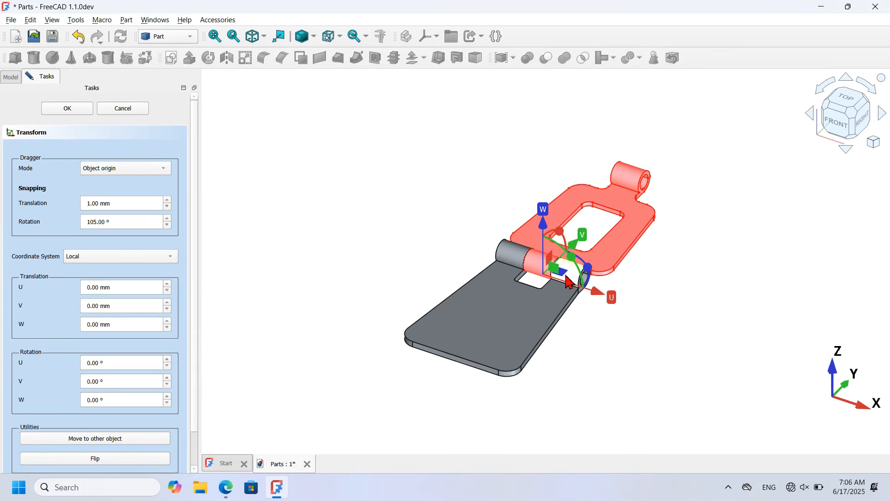
Step: Drag Part2 clear of the base plate and anchor the dragger on the hinge hole's edge in Custom mode
{"action": "left_click_drag", "start_coordinate": [563, 279], "coordinate": [335, 213]}
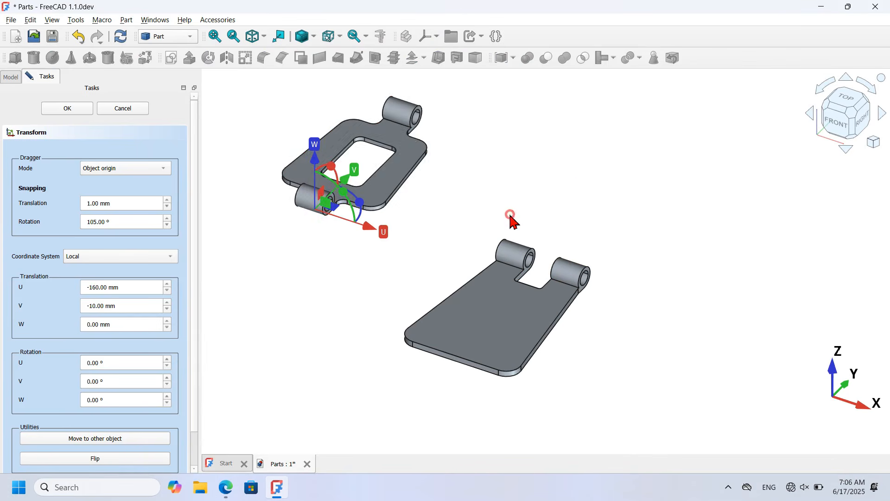
{"action": "scroll", "coordinate": [328, 194], "scroll_direction": "up", "scroll_amount": 2}
{"action": "left_click", "coordinate": [148, 169]}
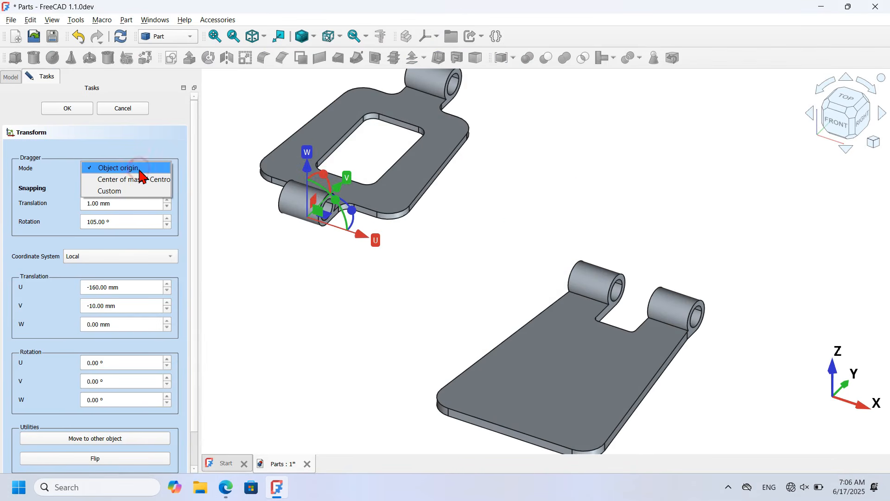
{"action": "left_click", "coordinate": [150, 191]}
{"action": "left_click", "coordinate": [327, 209]}
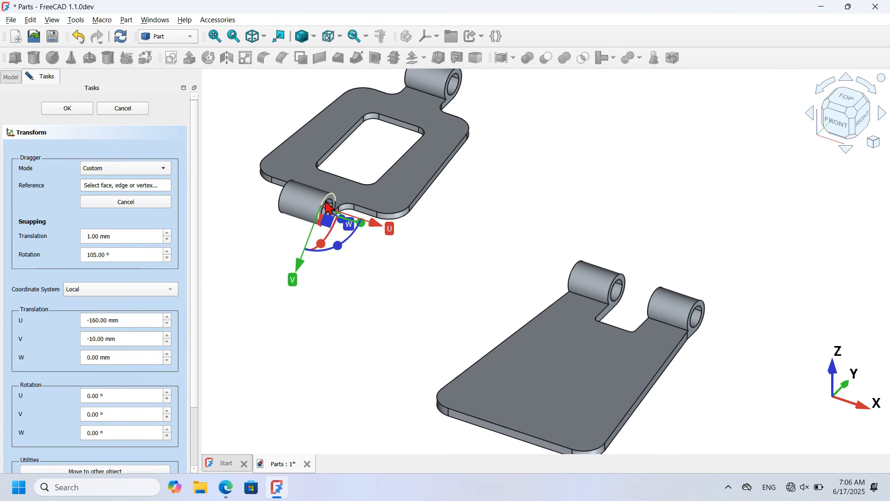
{"action": "scroll", "coordinate": [328, 207], "scroll_direction": "up", "scroll_amount": 1}
{"action": "scroll", "coordinate": [327, 207], "scroll_direction": "up", "scroll_amount": 4}
{"action": "left_click", "coordinate": [351, 208]}
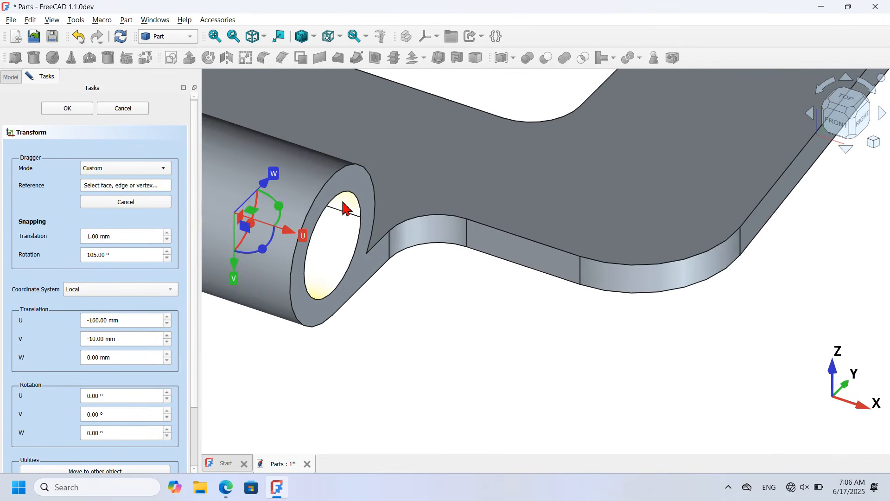
{"action": "left_click", "coordinate": [351, 200]}
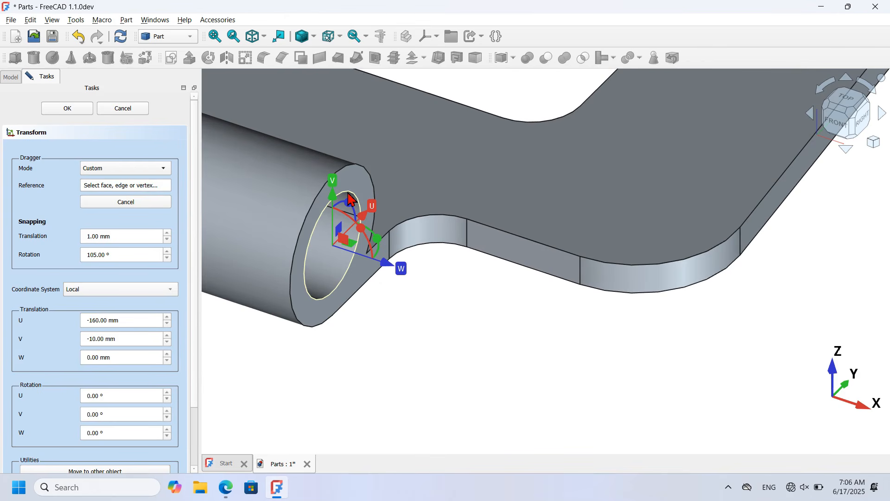
{"action": "left_click", "coordinate": [350, 195]}
{"action": "scroll", "coordinate": [324, 209], "scroll_direction": "down", "scroll_amount": 5}
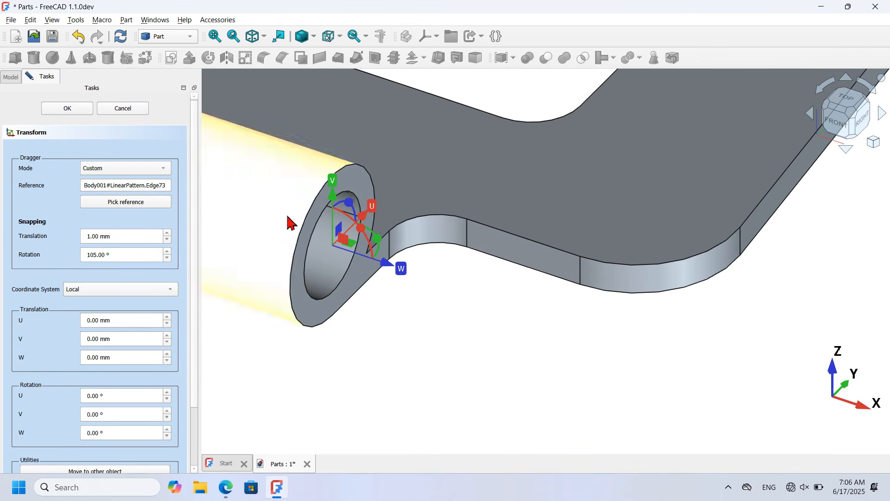
{"action": "scroll", "coordinate": [191, 291], "scroll_direction": "down", "scroll_amount": 2}
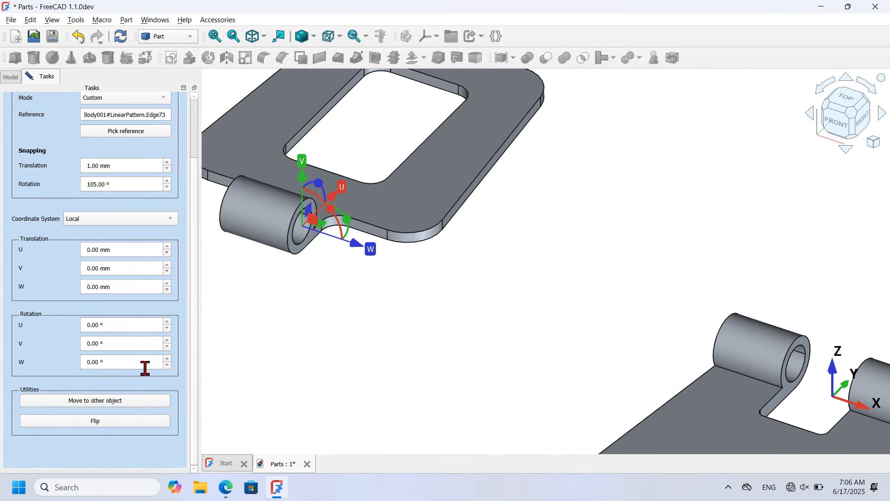
Step: Start moving Part2 onto the other part and switch the display to wireframe
{"action": "left_click", "coordinate": [115, 401]}
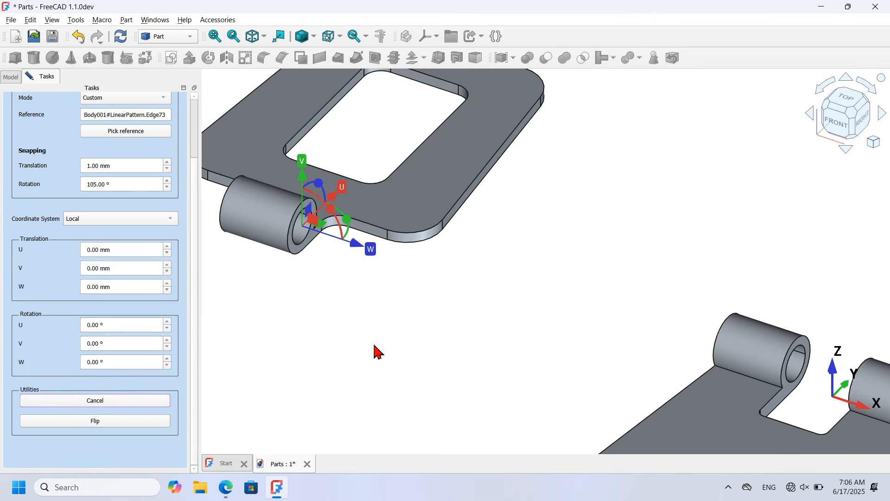
{"action": "scroll", "coordinate": [376, 353], "scroll_direction": "down", "scroll_amount": 4}
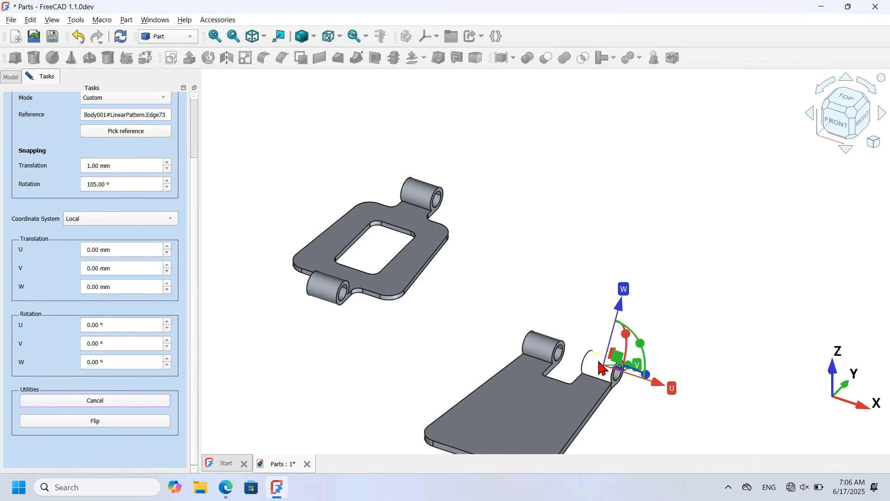
{"action": "scroll", "coordinate": [601, 368], "scroll_direction": "up", "scroll_amount": 5}
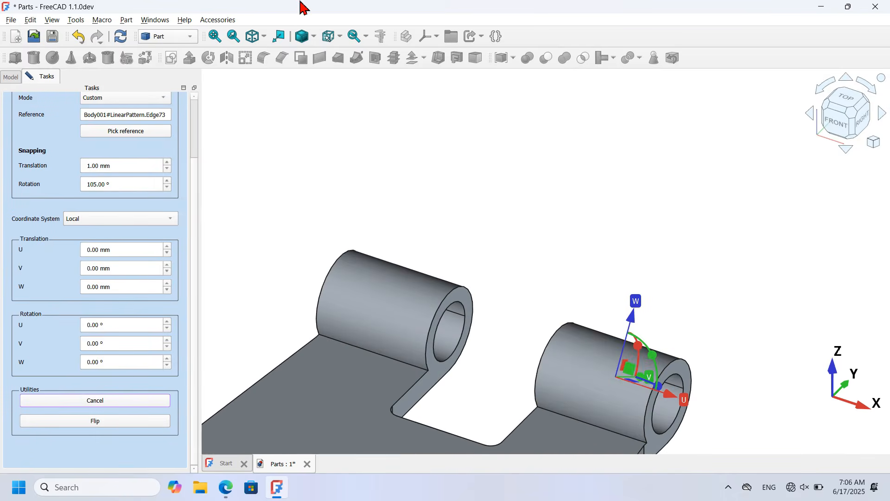
{"action": "left_click", "coordinate": [315, 36]}
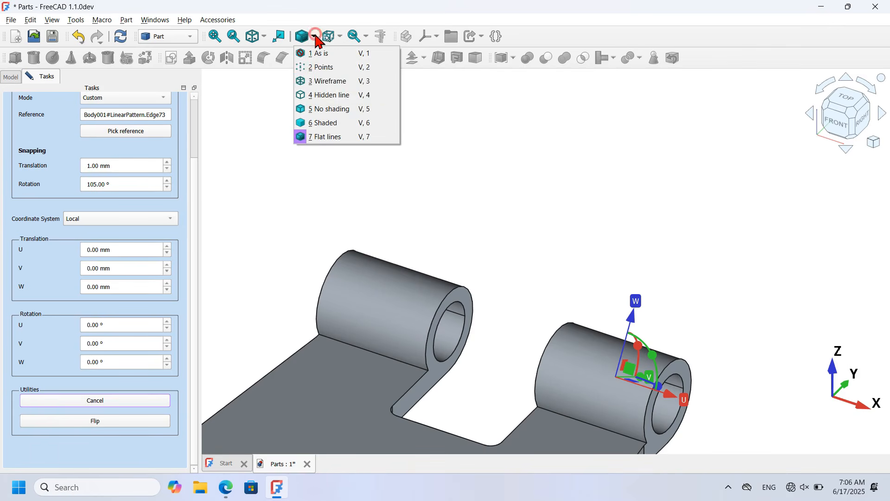
{"action": "left_click", "coordinate": [336, 82]}
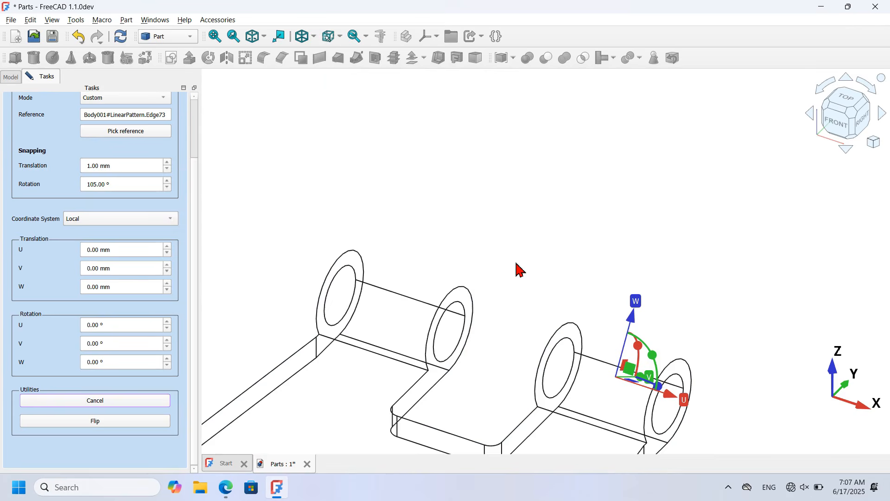
{"action": "scroll", "coordinate": [519, 278], "scroll_direction": "down", "scroll_amount": 3}
{"action": "scroll", "coordinate": [548, 344], "scroll_direction": "up", "scroll_amount": 2}
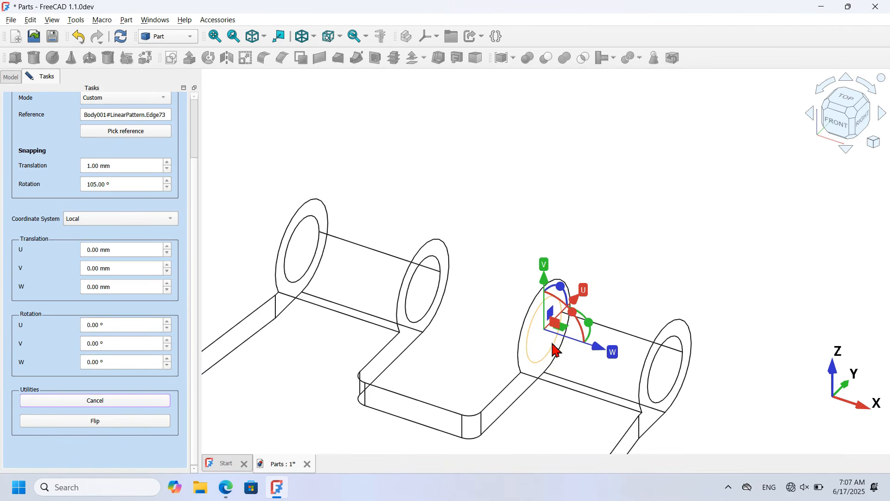
Step: Attach Part2 at the base's hinge hole edge and show the model with flat lines
{"action": "left_click", "coordinate": [555, 351]}
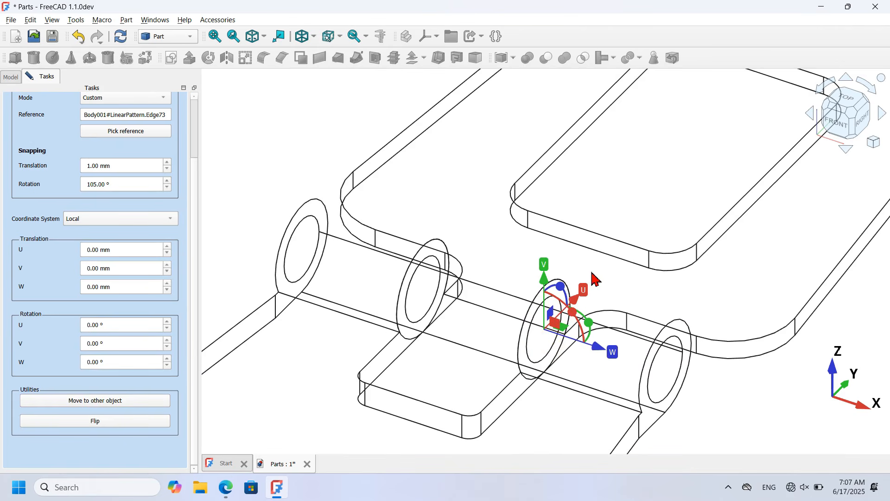
{"action": "scroll", "coordinate": [595, 278], "scroll_direction": "down", "scroll_amount": 3}
{"action": "left_click", "coordinate": [265, 37]}
{"action": "left_click", "coordinate": [266, 37]}
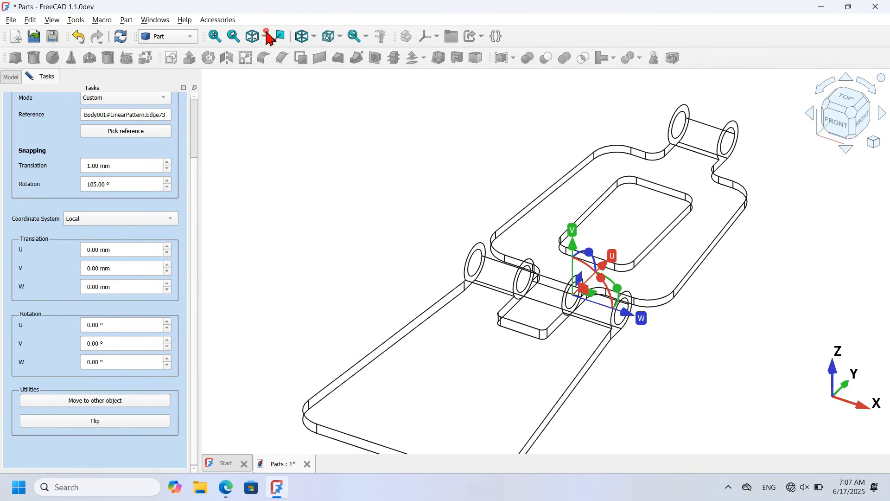
{"action": "left_click", "coordinate": [316, 40]}
{"action": "left_click", "coordinate": [343, 136]}
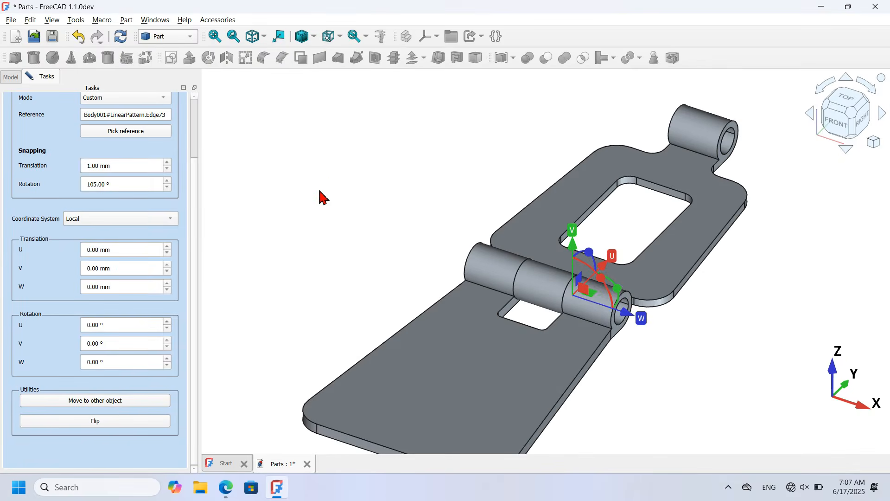
{"action": "scroll", "coordinate": [319, 191], "scroll_direction": "down", "scroll_amount": 3}
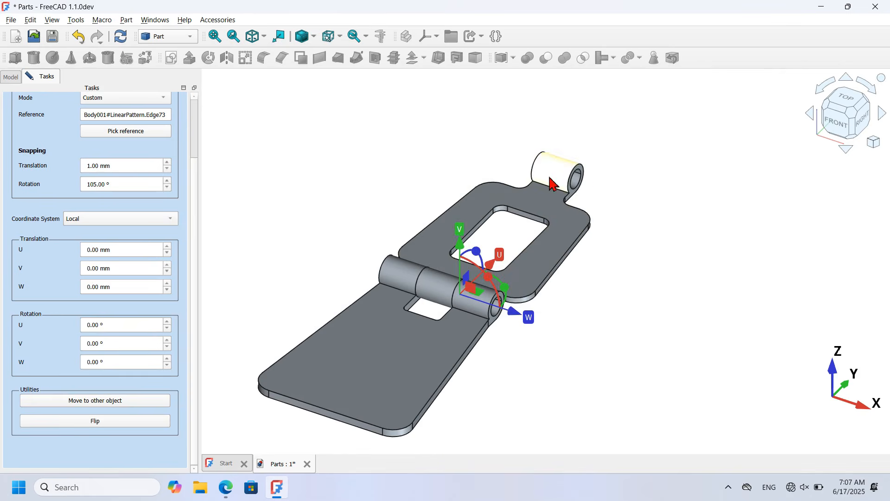
{"action": "scroll", "coordinate": [195, 135], "scroll_direction": "up", "scroll_amount": 2}
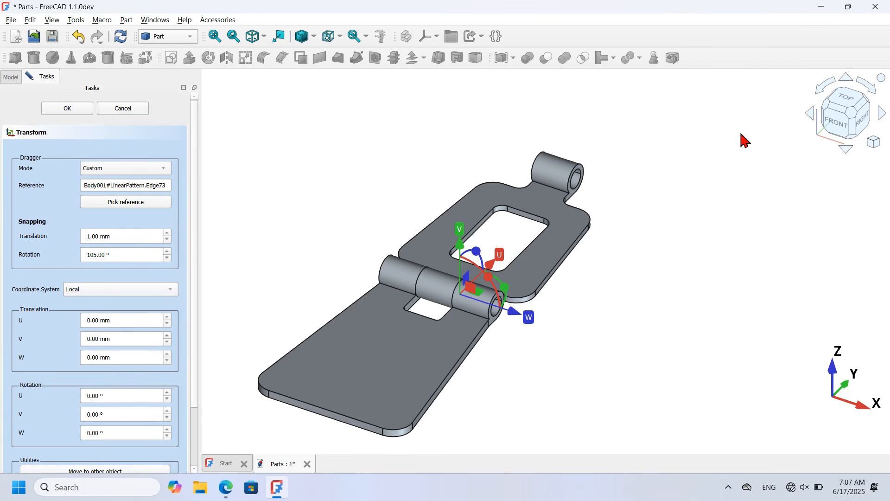
Step: Rotate Part2 105° about the hinge axis, confirm the transform, and show Part3
{"action": "left_click", "coordinate": [863, 129]}
{"action": "left_click_drag", "start_coordinate": [124, 252], "coordinate": [42, 254]}
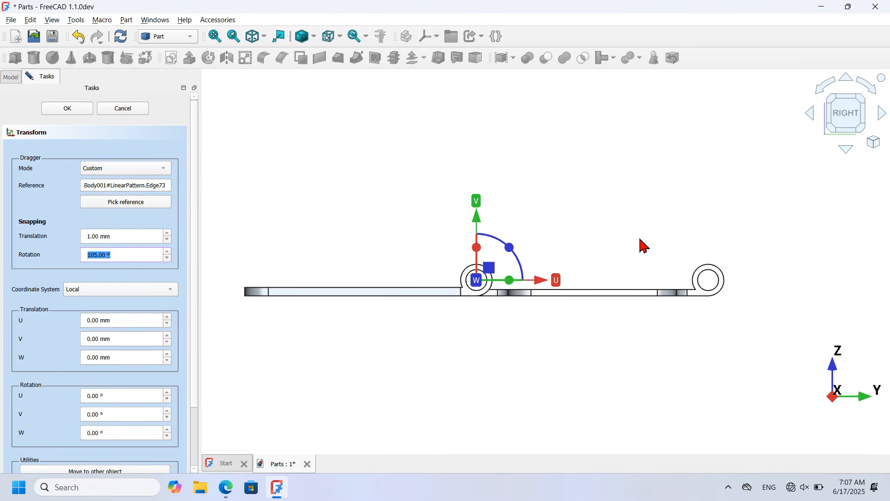
{"action": "left_click_drag", "start_coordinate": [509, 247], "coordinate": [443, 223]}
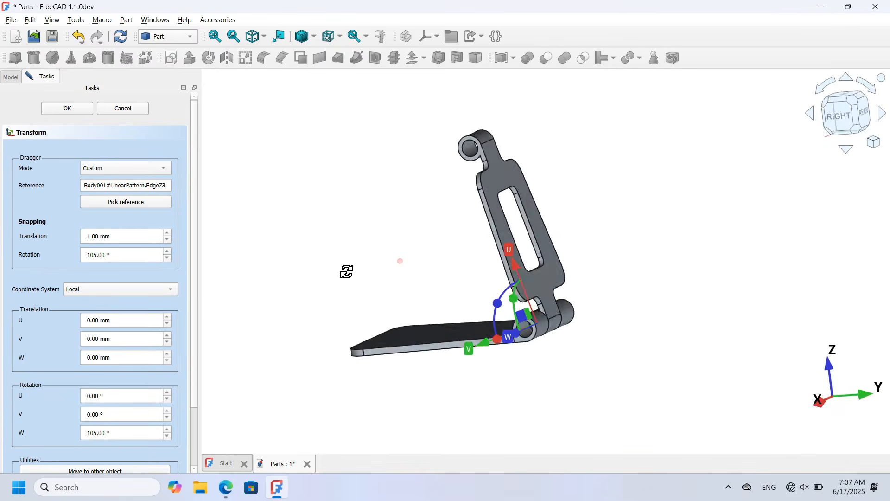
{"action": "middle_click_drag", "start_coordinate": [348, 270], "coordinate": [482, 293]}
{"action": "left_click", "coordinate": [65, 110]}
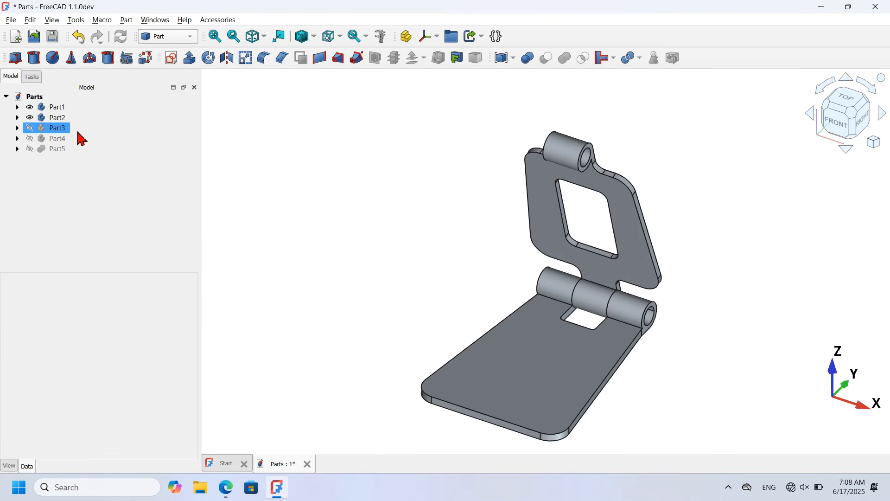
{"action": "left_click", "coordinate": [76, 129]}
{"action": "key", "text": "space"}
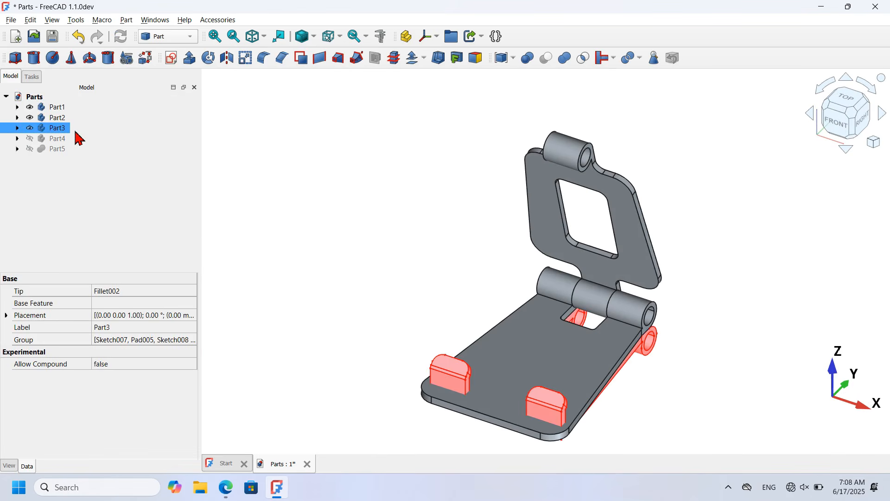
Step: Start a Transform on the Part3 base
{"action": "left_click", "coordinate": [337, 214]}
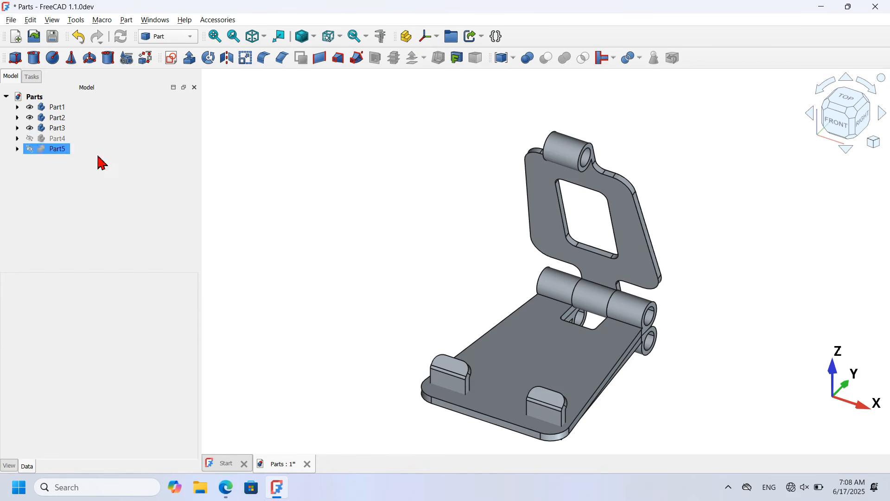
{"action": "left_click", "coordinate": [63, 128]}
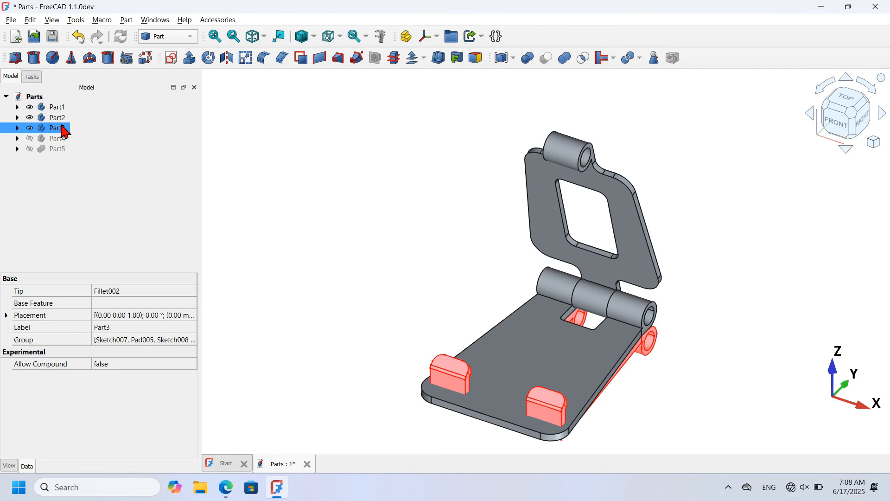
{"action": "right_click", "coordinate": [65, 133]}
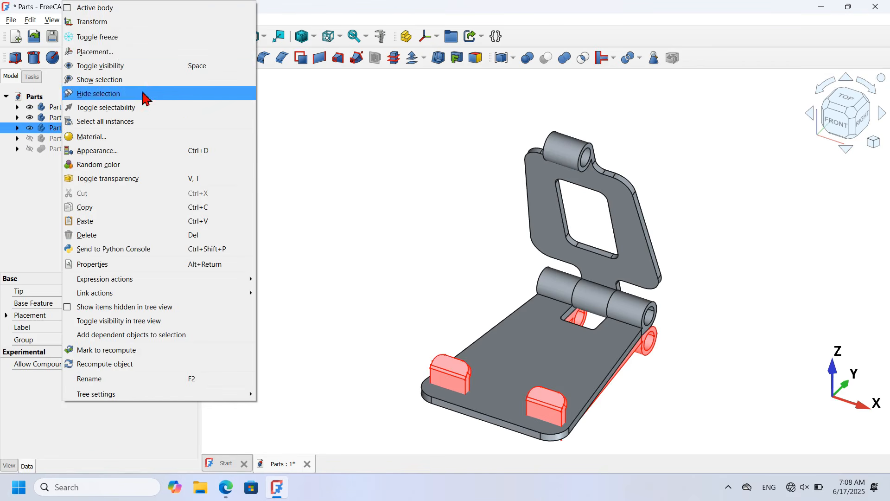
{"action": "left_click", "coordinate": [104, 21]}
Step: Shift Part3 by −145 mm in U and 15 mm in V beside the hinged frame
{"action": "left_click_drag", "start_coordinate": [618, 314], "coordinate": [379, 216]}
{"action": "left_click", "coordinate": [490, 204]}
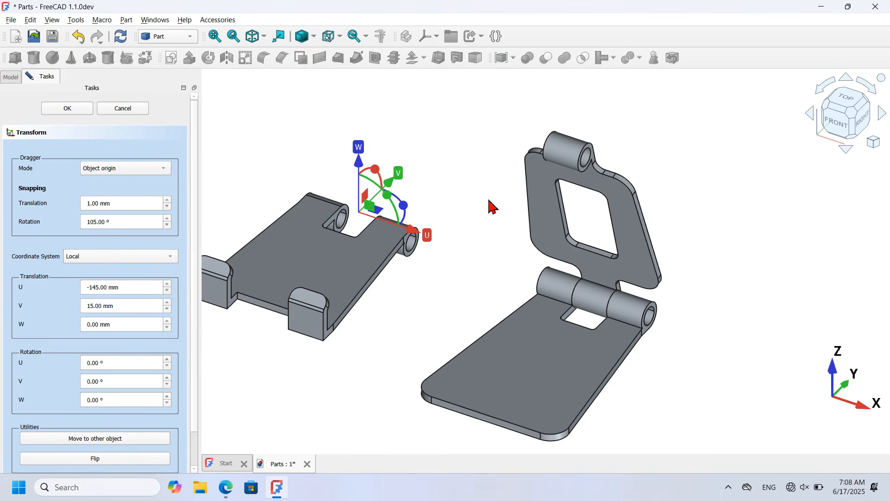
{"action": "scroll", "coordinate": [347, 209], "scroll_direction": "up", "scroll_amount": 4}
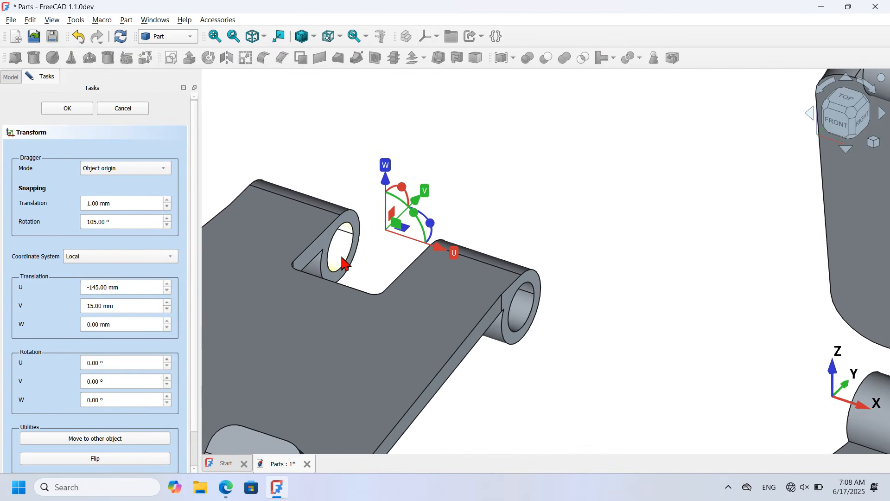
{"action": "scroll", "coordinate": [351, 270], "scroll_direction": "down", "scroll_amount": 3}
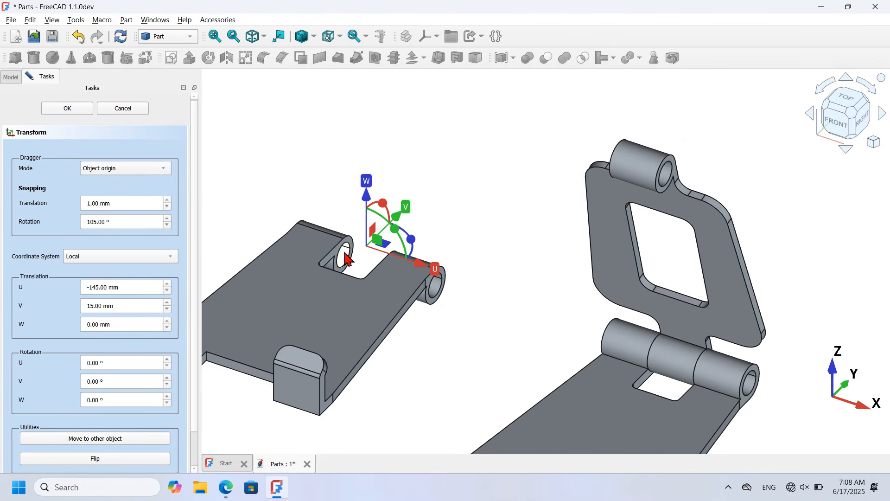
{"action": "scroll", "coordinate": [639, 138], "scroll_direction": "up", "scroll_amount": 3}
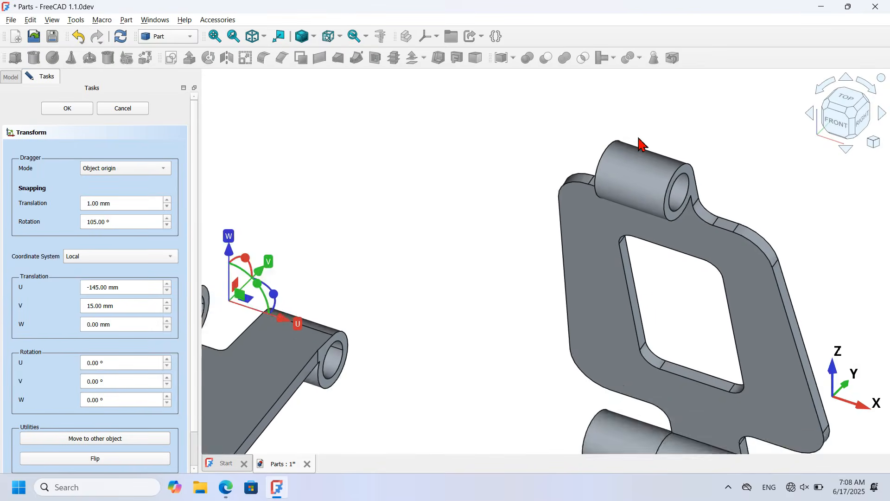
{"action": "middle_click_drag", "start_coordinate": [526, 174], "coordinate": [679, 258]}
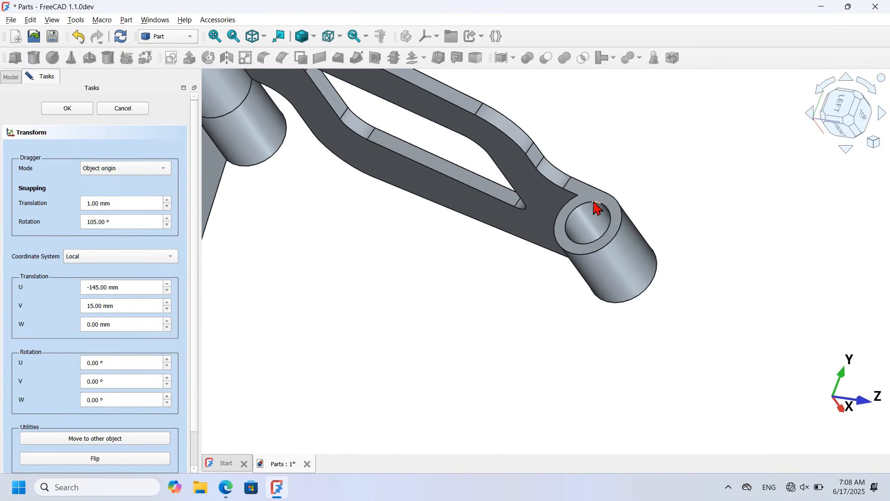
{"action": "key", "text": "0"}
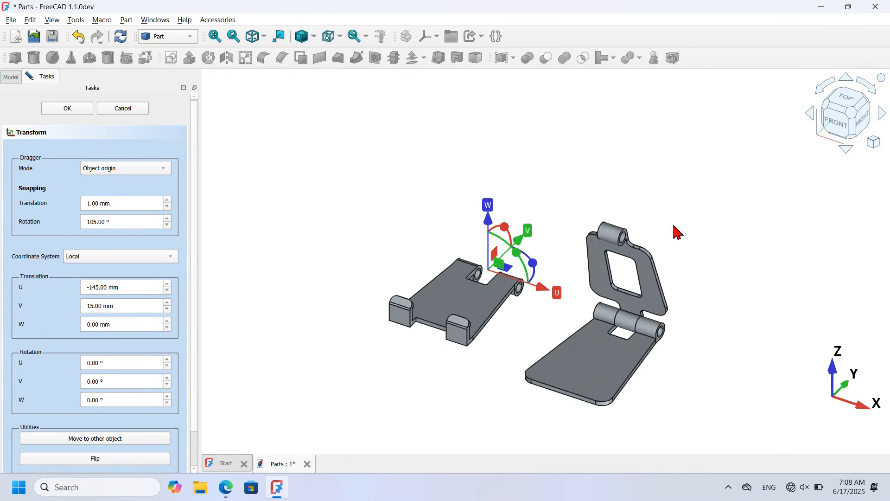
{"action": "scroll", "coordinate": [511, 274], "scroll_direction": "up", "scroll_amount": 5}
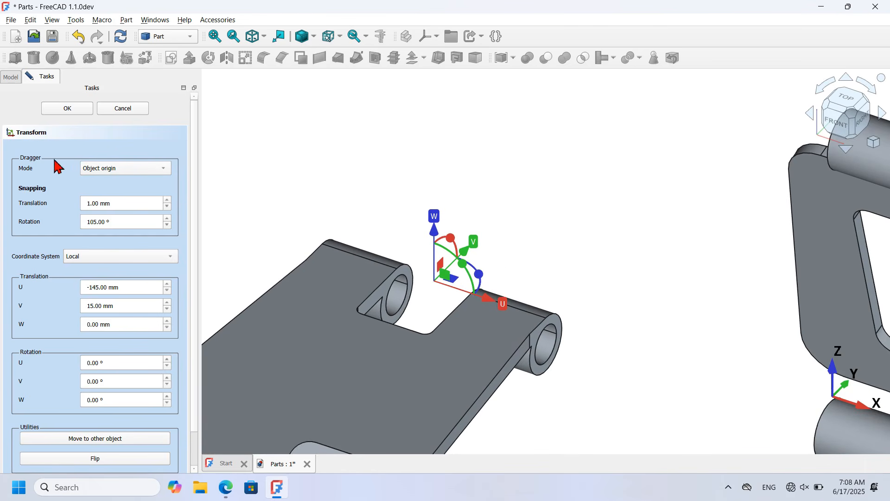
{"action": "left_click", "coordinate": [136, 171]}
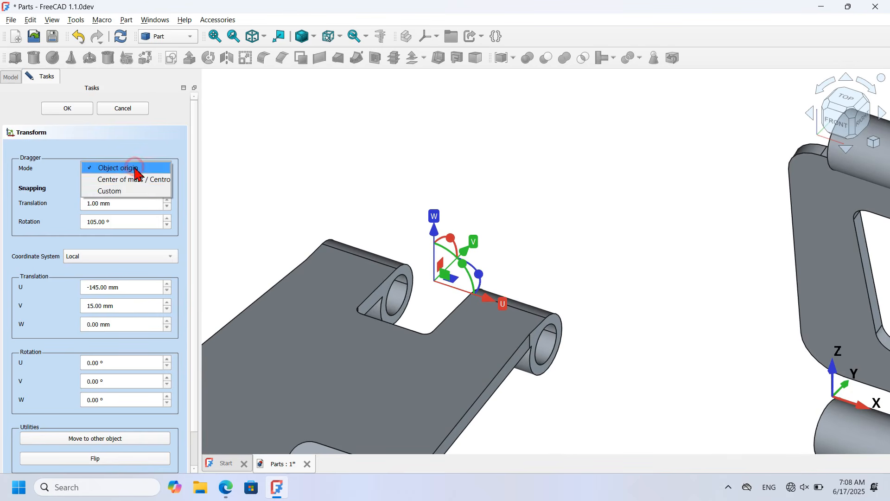
Step: Anchor Part3's transform on its hinge-hole edge using a custom reference
{"action": "left_click", "coordinate": [140, 188]}
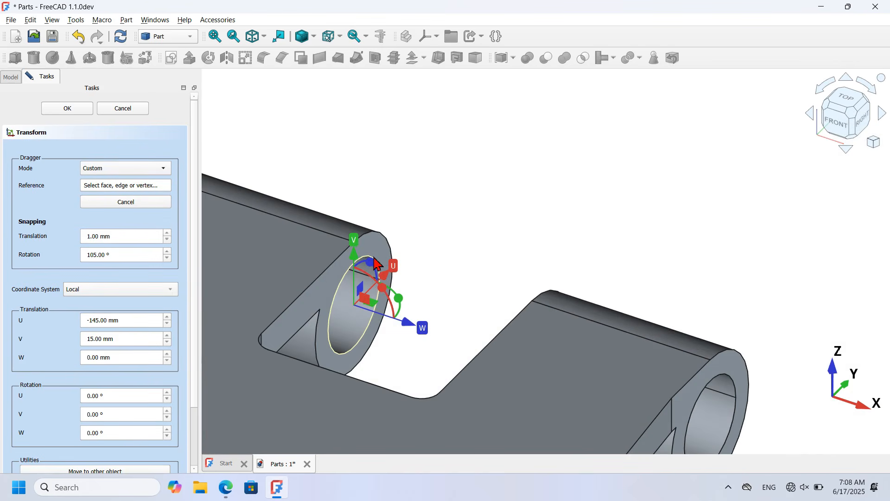
{"action": "left_click", "coordinate": [374, 258]}
{"action": "scroll", "coordinate": [466, 209], "scroll_direction": "down", "scroll_amount": 5}
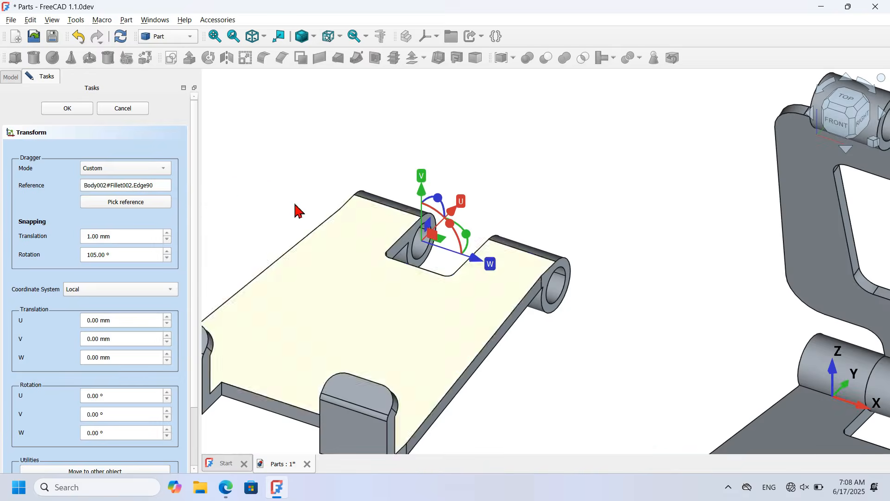
{"action": "left_click_drag", "start_coordinate": [194, 175], "coordinate": [193, 405]}
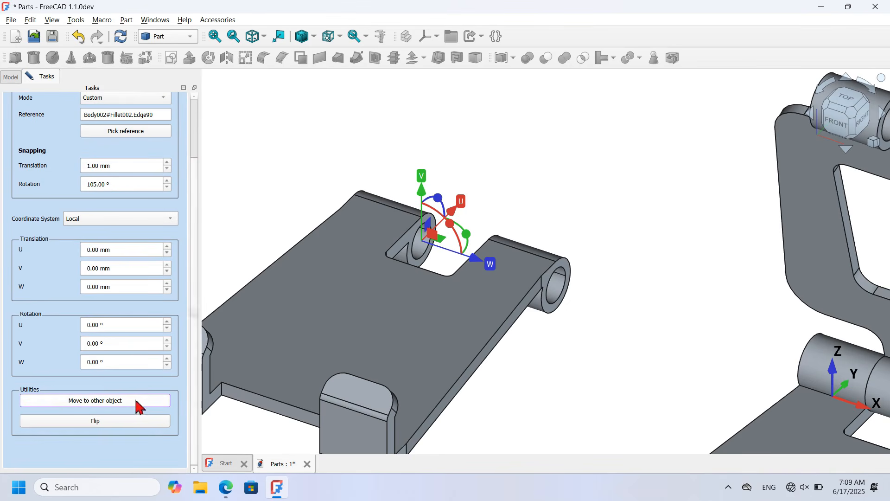
Step: Begin moving the base onto the frame's top hinge with the model shown as wireframe
{"action": "left_click", "coordinate": [115, 401]}
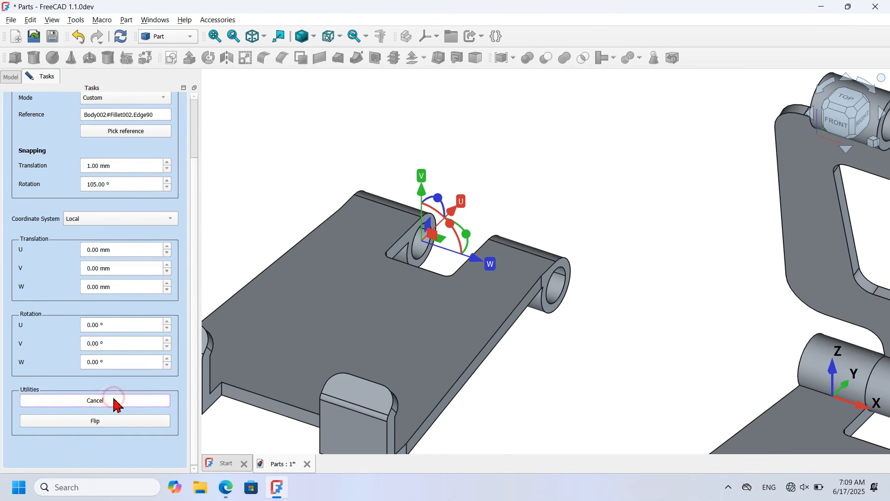
{"action": "scroll", "coordinate": [400, 338], "scroll_direction": "down", "scroll_amount": 5}
{"action": "scroll", "coordinate": [631, 232], "scroll_direction": "up", "scroll_amount": 5}
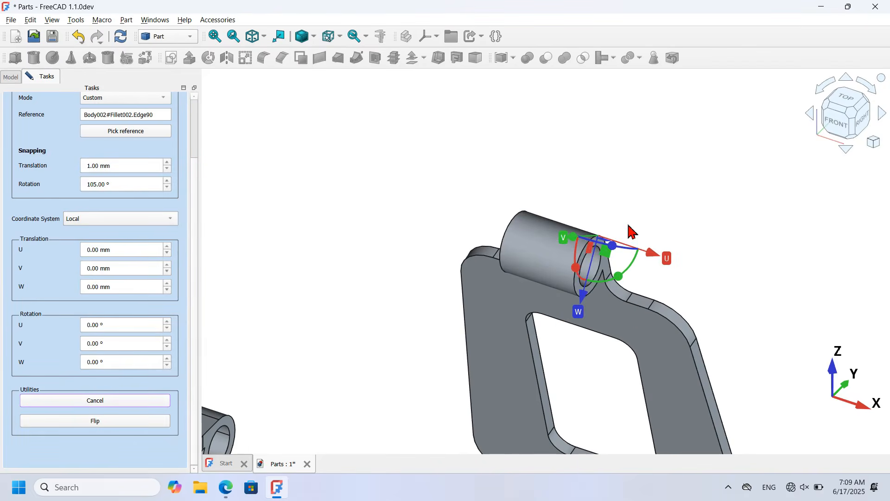
{"action": "scroll", "coordinate": [440, 259], "scroll_direction": "up", "scroll_amount": 2}
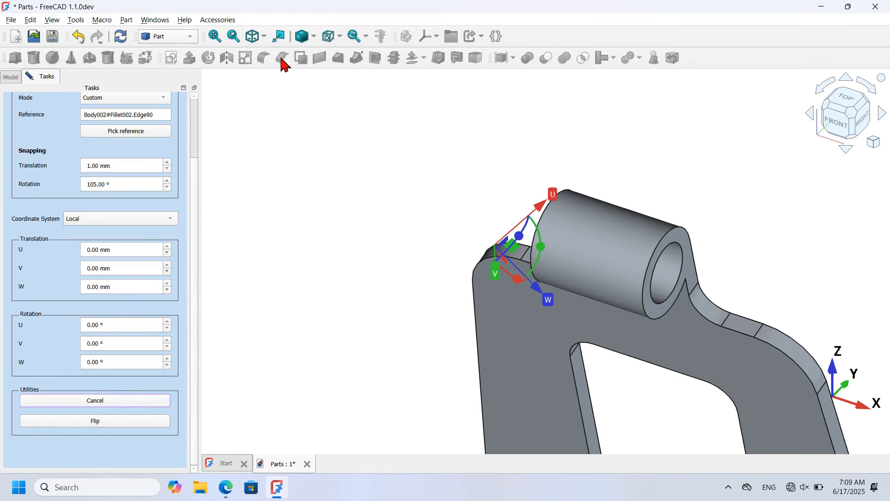
{"action": "left_click", "coordinate": [313, 37]}
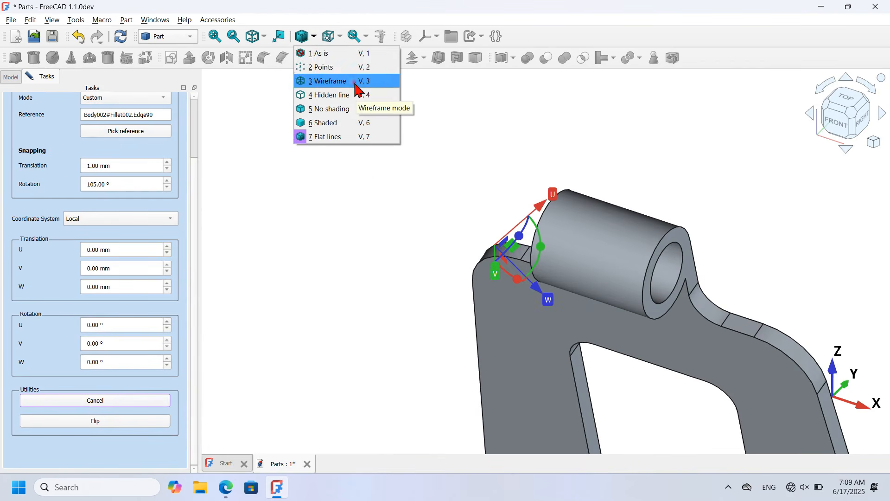
{"action": "left_click", "coordinate": [358, 82]}
{"action": "scroll", "coordinate": [574, 213], "scroll_direction": "up", "scroll_amount": 4}
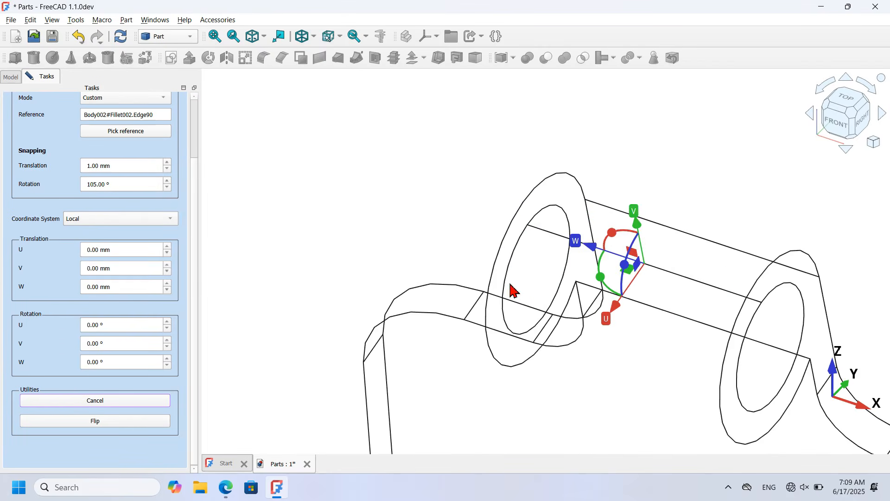
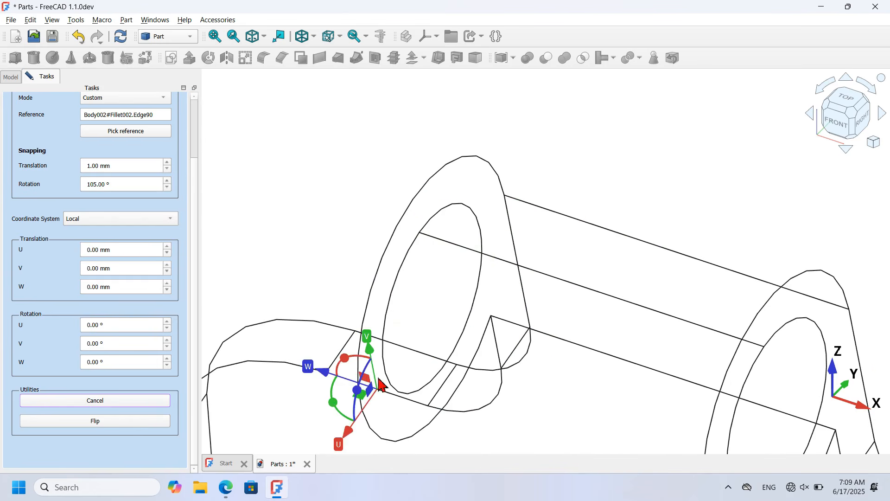
Step: Cancel the pending Transform so Part3 keeps its original placement
{"action": "scroll", "coordinate": [554, 324], "scroll_direction": "down", "scroll_amount": 3}
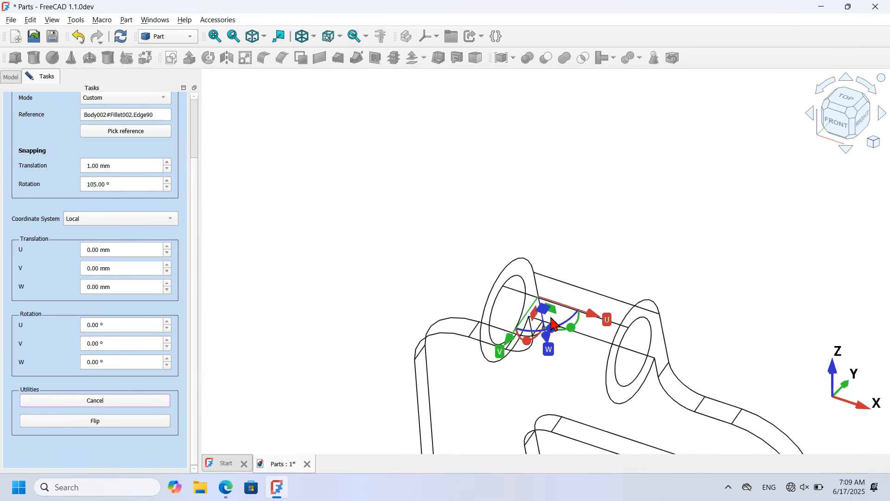
{"action": "scroll", "coordinate": [415, 204], "scroll_direction": "down", "scroll_amount": 3}
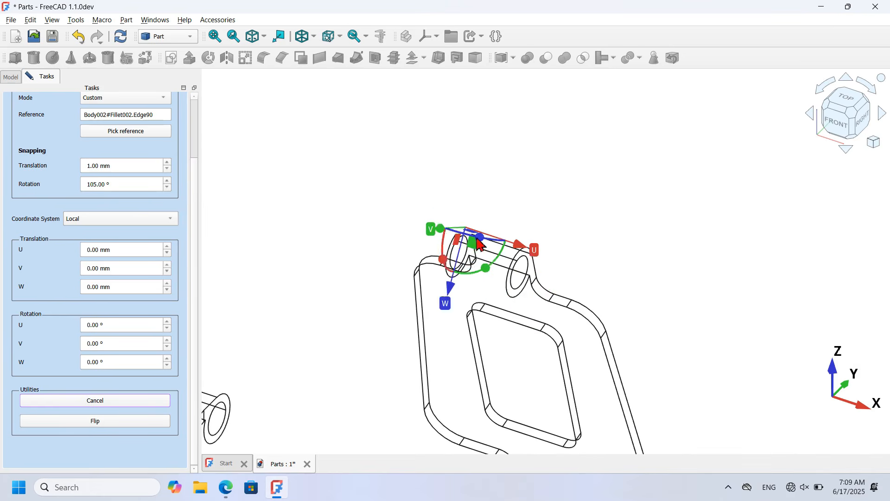
{"action": "scroll", "coordinate": [190, 243], "scroll_direction": "up", "scroll_amount": 5}
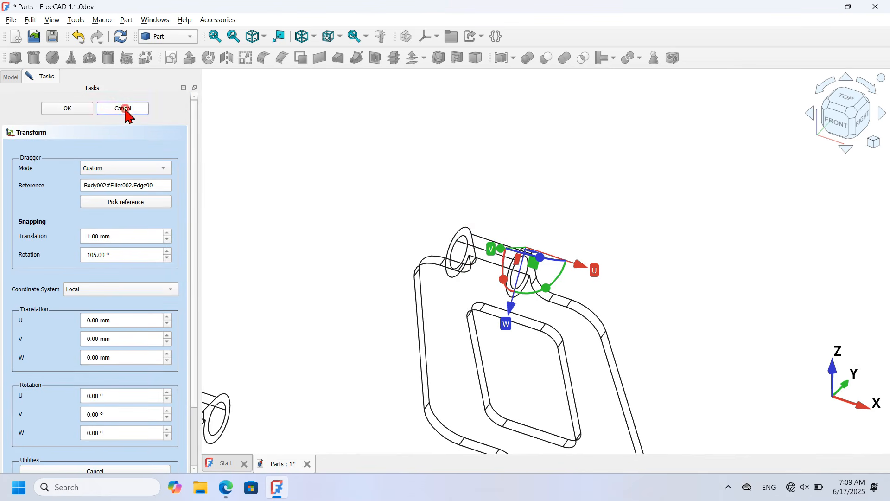
{"action": "left_click", "coordinate": [124, 108]}
Step: Switch the display to shaded and activate Part2 as the Part Design body
{"action": "left_click", "coordinate": [312, 165]}
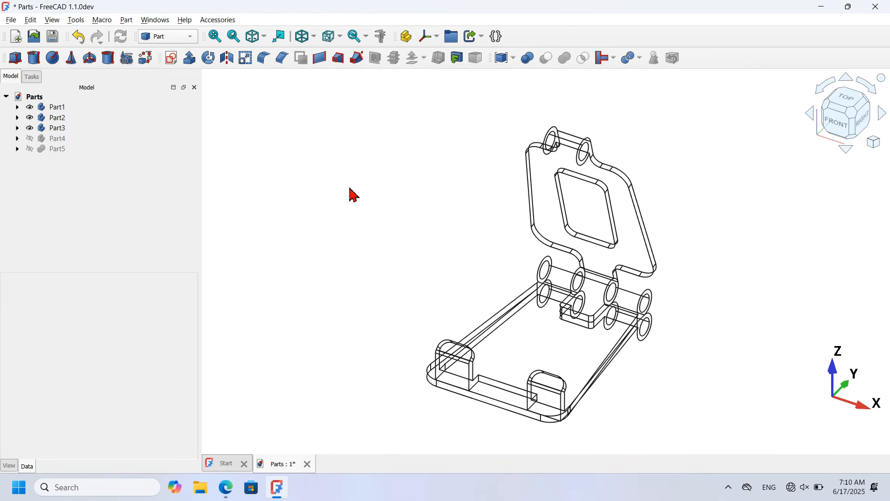
{"action": "key", "text": "v"}
{"action": "key", "text": "1"}
{"action": "scroll", "coordinate": [418, 159], "scroll_direction": "up", "scroll_amount": 3}
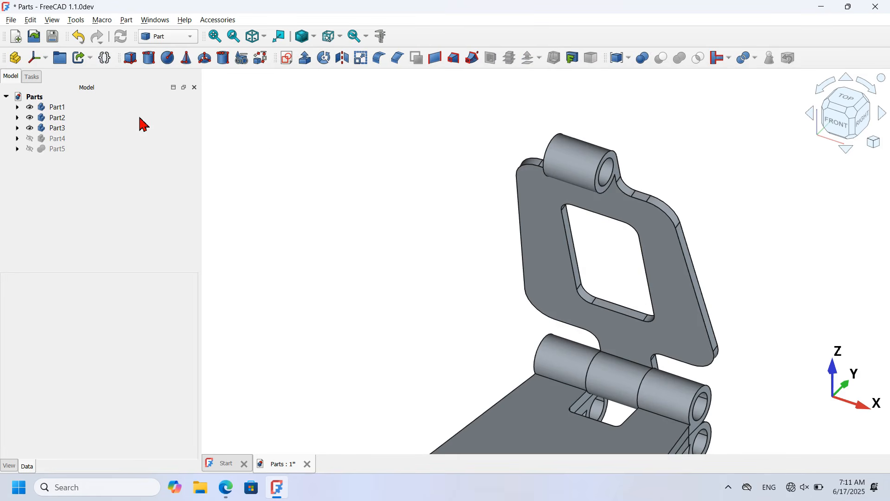
{"action": "double_click", "coordinate": [56, 128]}
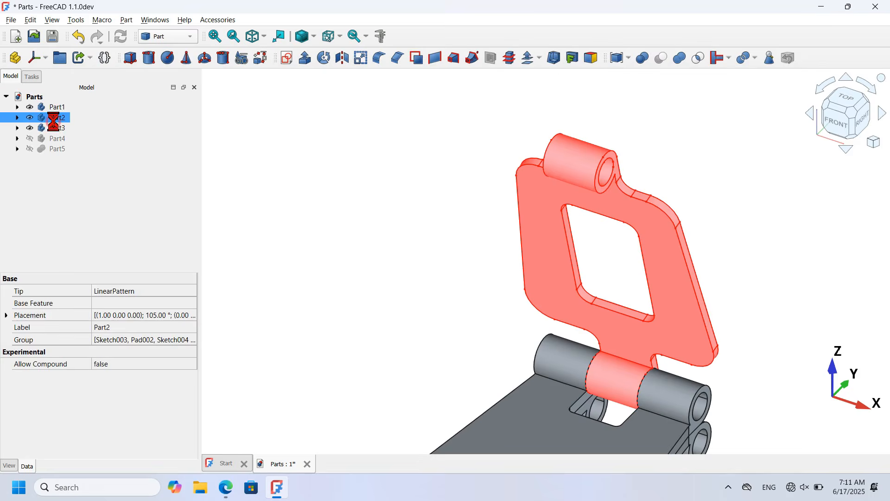
{"action": "left_click", "coordinate": [13, 77]}
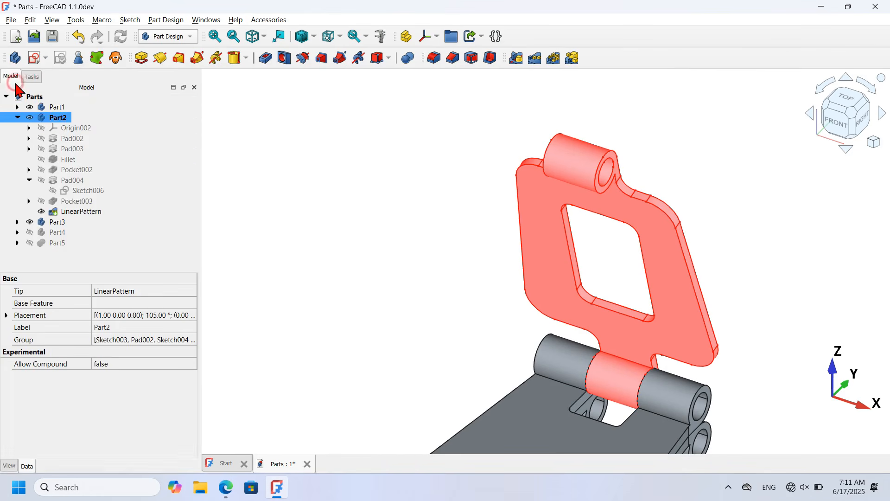
Step: Orbit to the top hinge and select its end face
{"action": "left_click", "coordinate": [345, 281]}
{"action": "middle_click_drag", "start_coordinate": [343, 281], "coordinate": [534, 282]}
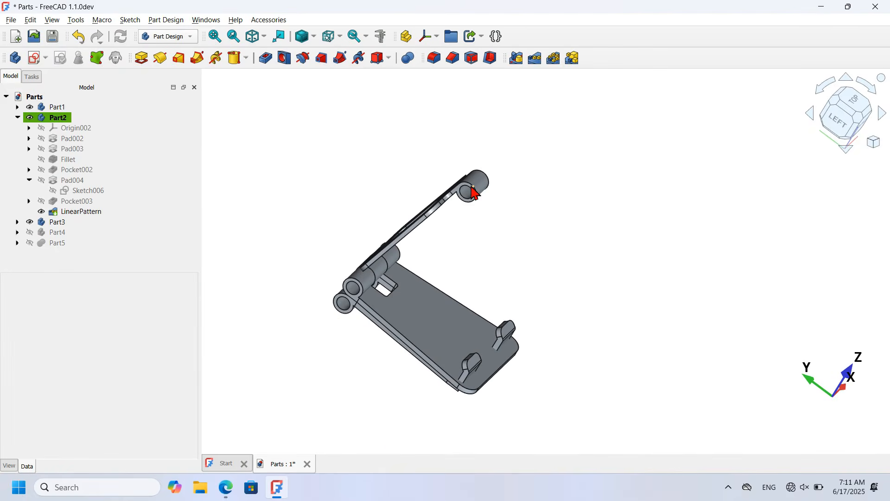
{"action": "scroll", "coordinate": [474, 192], "scroll_direction": "up", "scroll_amount": 6}
{"action": "left_click", "coordinate": [485, 221]}
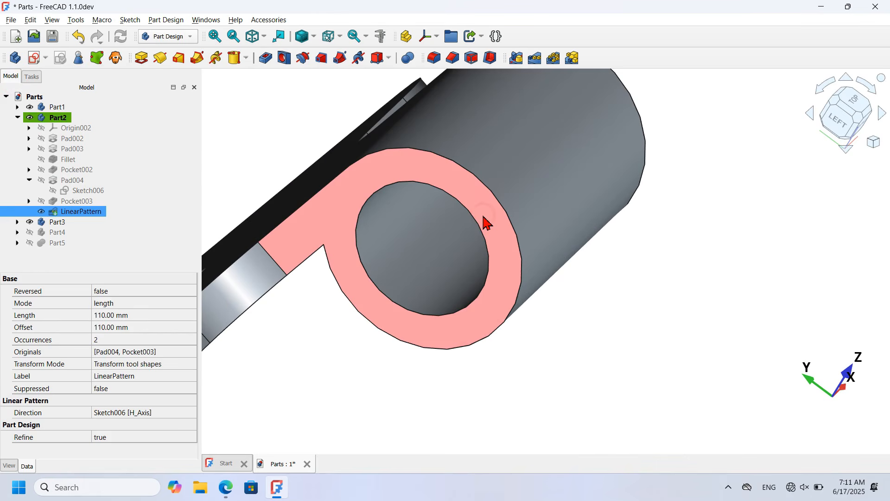
Step: Start a sketch on the hinge end face and reference the hinge hole's inner edge
{"action": "left_click", "coordinate": [32, 59]}
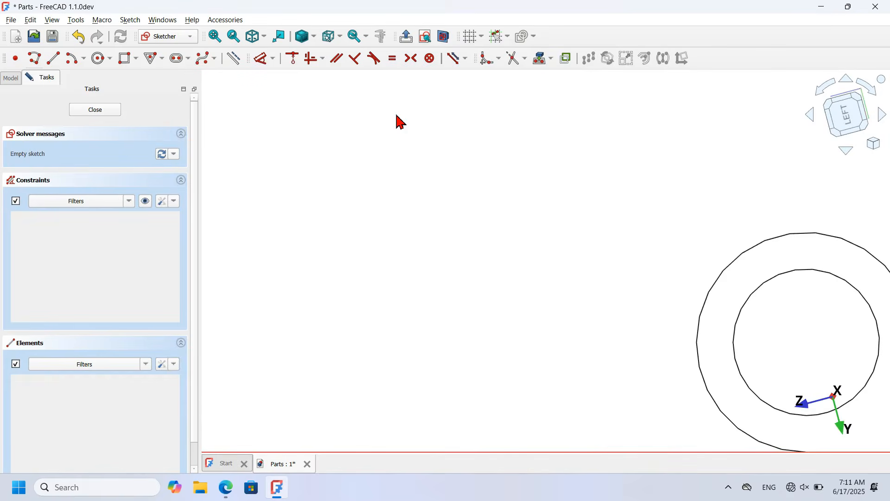
{"action": "left_click", "coordinate": [233, 58]}
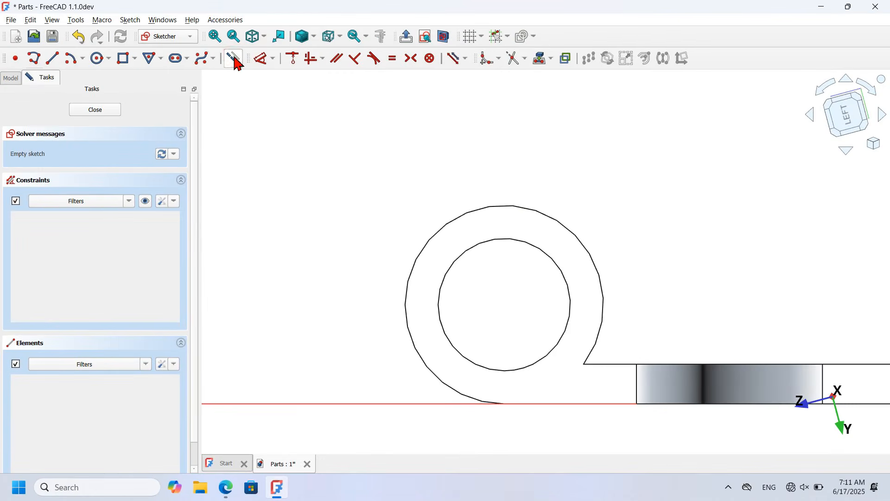
{"action": "left_click", "coordinate": [540, 58]}
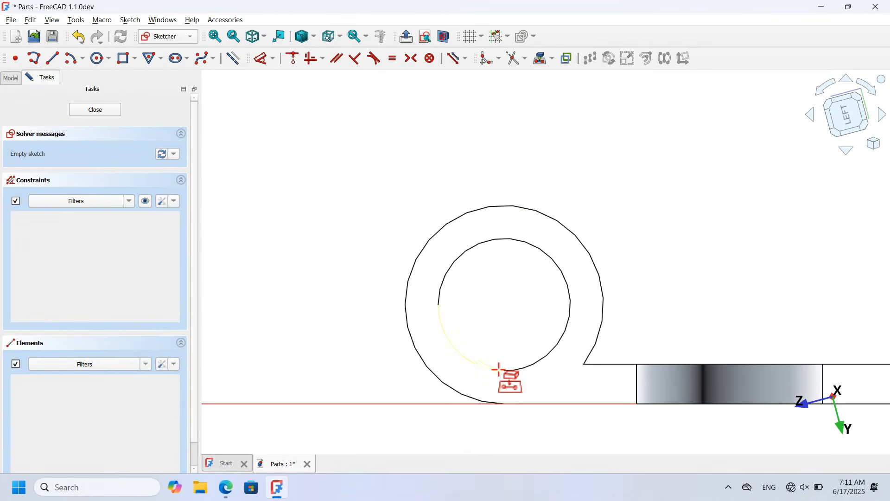
{"action": "left_click", "coordinate": [478, 366]}
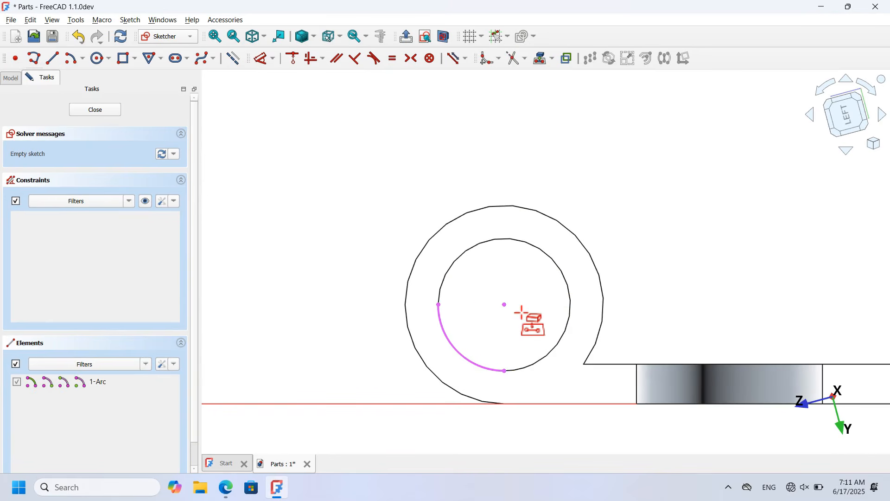
{"action": "left_click", "coordinate": [235, 59]}
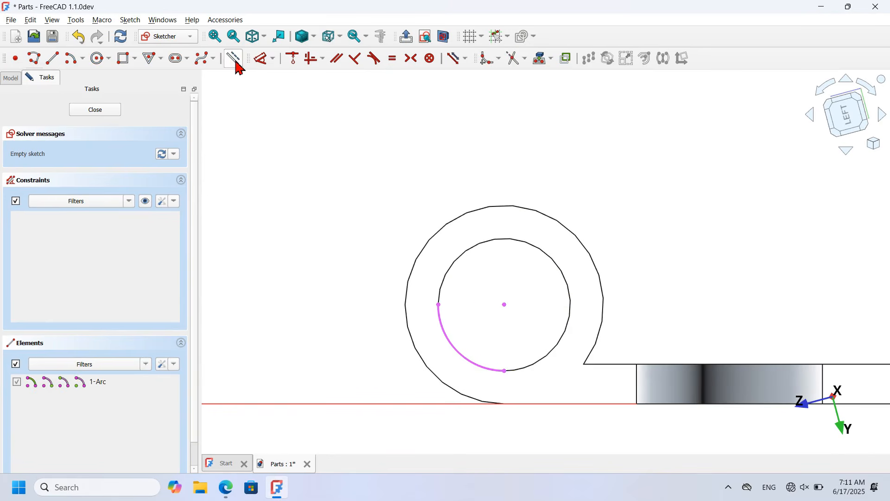
Step: Draw a circle centred on the hinge hole, wider than the hinge, and close the sketch
{"action": "left_click", "coordinate": [97, 58]}
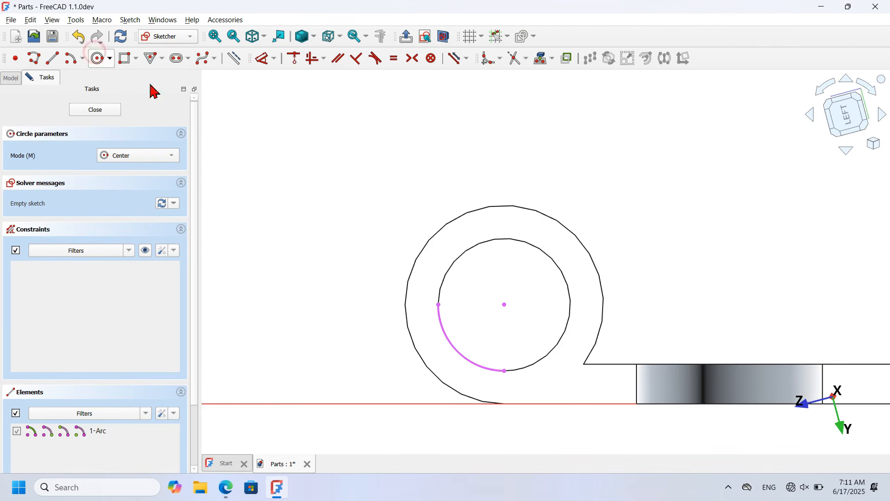
{"action": "left_click", "coordinate": [505, 304]}
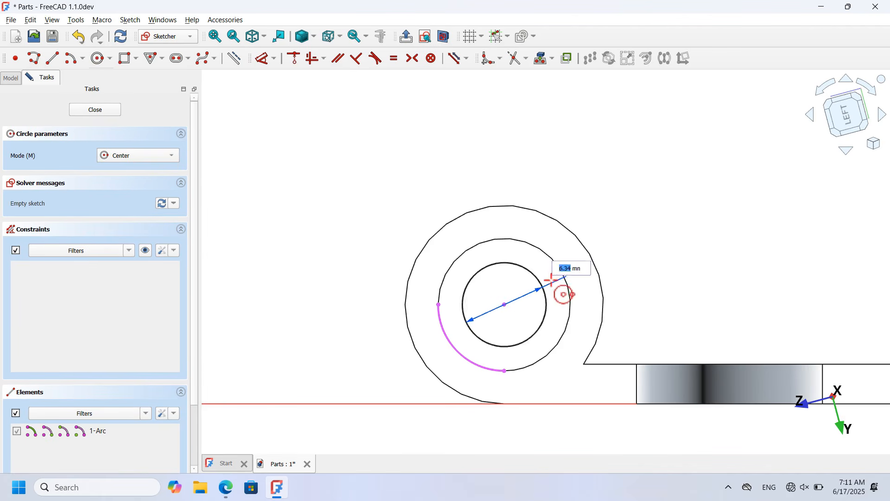
{"action": "left_click", "coordinate": [575, 192]}
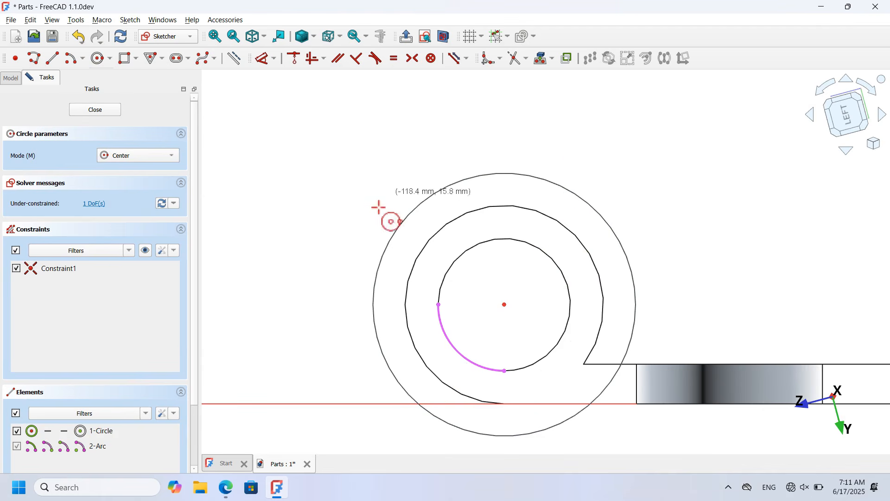
{"action": "left_click", "coordinate": [95, 110]}
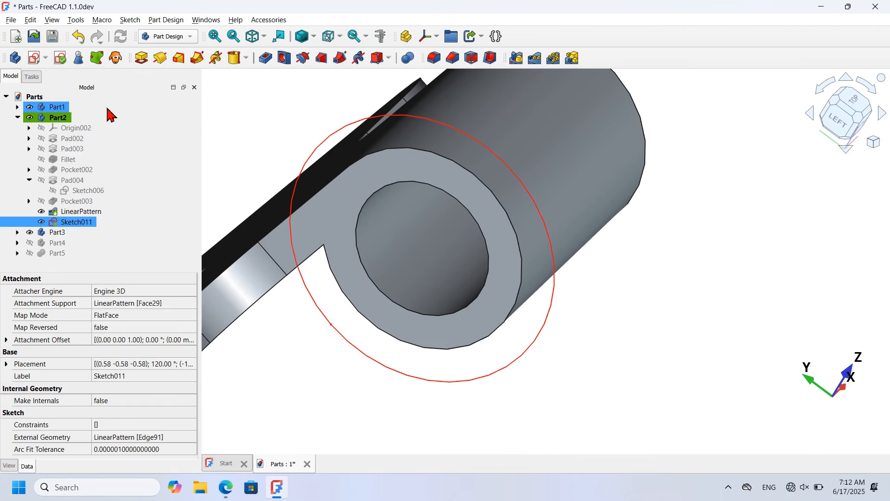
Step: Open a Transform on Part3 and drag it off to the left
{"action": "left_click", "coordinate": [643, 339]}
{"action": "key", "text": "0"}
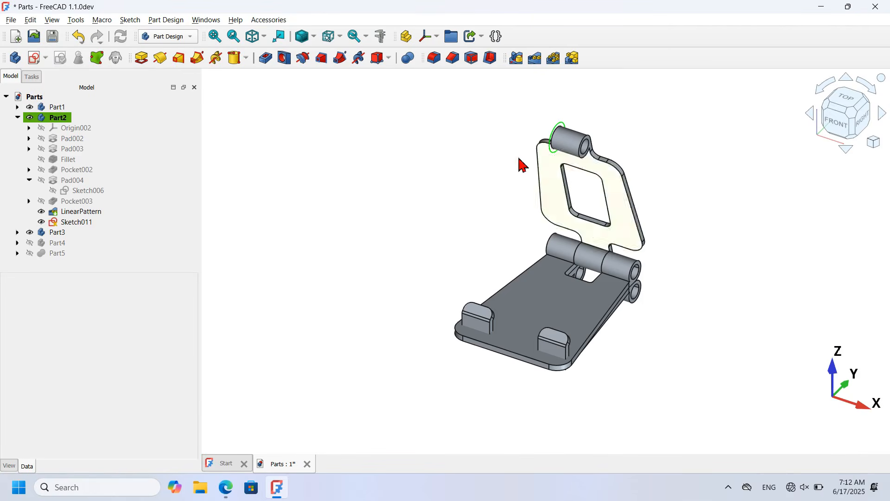
{"action": "left_click", "coordinate": [69, 121]}
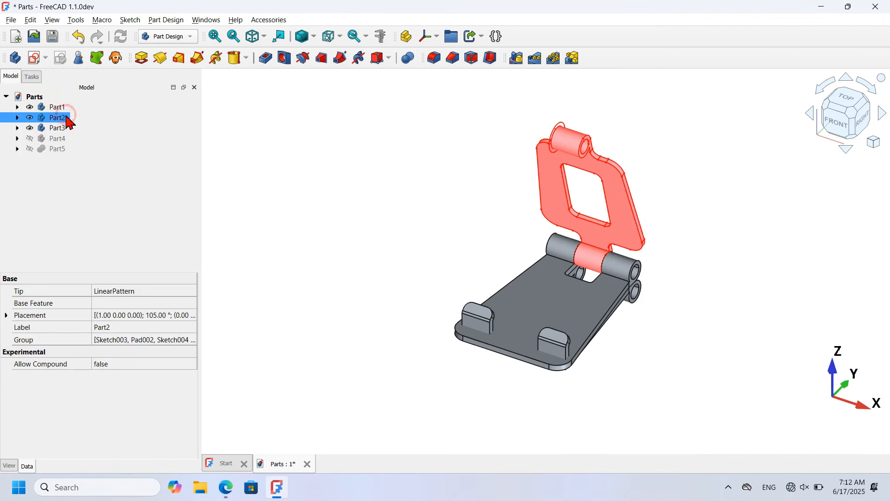
{"action": "left_click", "coordinate": [355, 146]}
{"action": "left_click", "coordinate": [62, 129]}
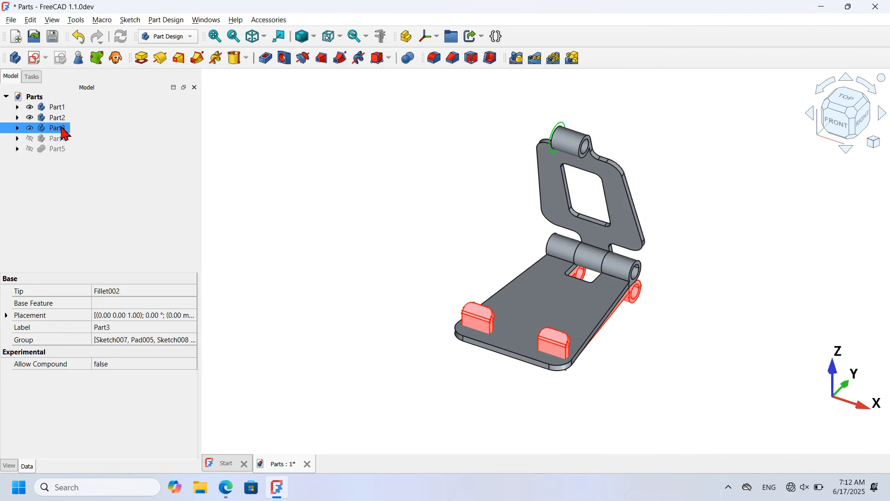
{"action": "right_click", "coordinate": [63, 131]}
{"action": "left_click", "coordinate": [131, 22]}
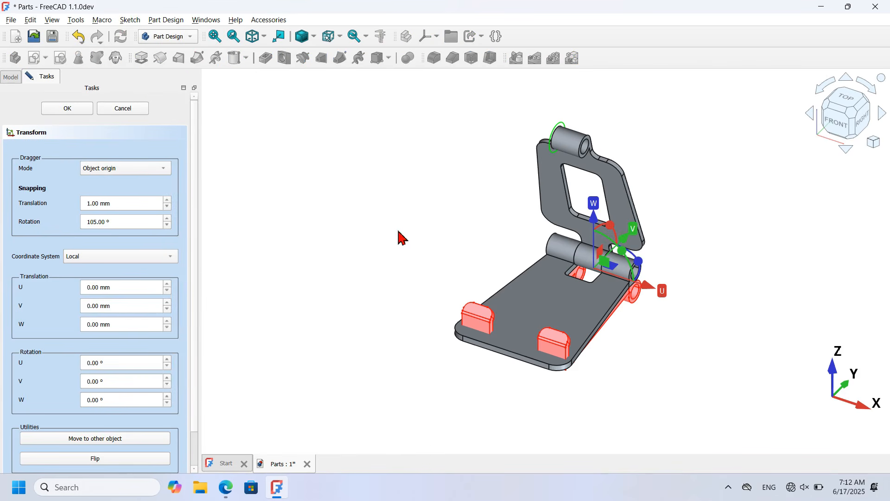
{"action": "left_click_drag", "start_coordinate": [613, 271], "coordinate": [382, 208]}
Step: Anchor Part3's dragger on its hinge-hole edge using a custom reference
{"action": "left_click", "coordinate": [139, 169]}
{"action": "left_click", "coordinate": [142, 190]}
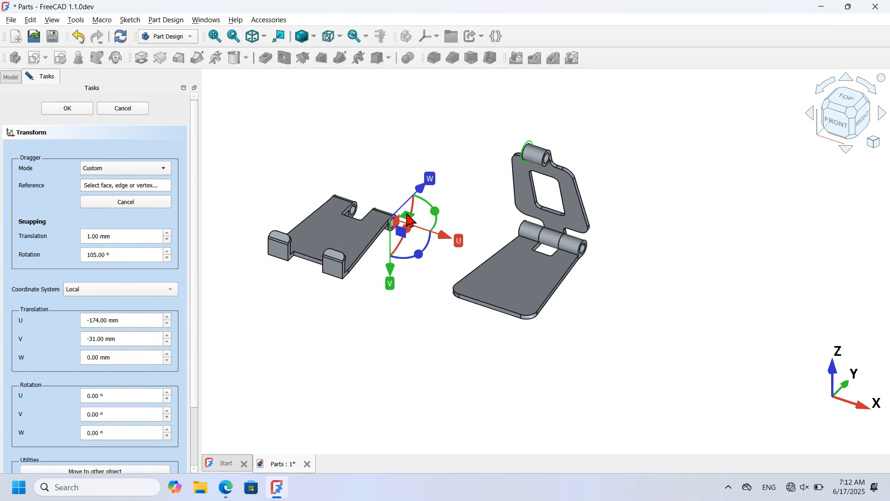
{"action": "scroll", "coordinate": [380, 208], "scroll_direction": "up", "scroll_amount": 4}
{"action": "scroll", "coordinate": [311, 199], "scroll_direction": "up", "scroll_amount": 5}
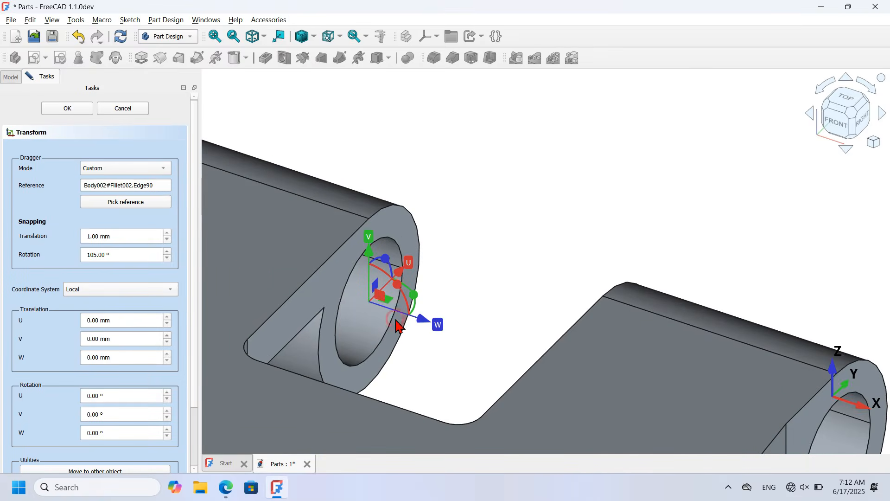
{"action": "left_click", "coordinate": [397, 326]}
{"action": "scroll", "coordinate": [200, 232], "scroll_direction": "down", "scroll_amount": 3}
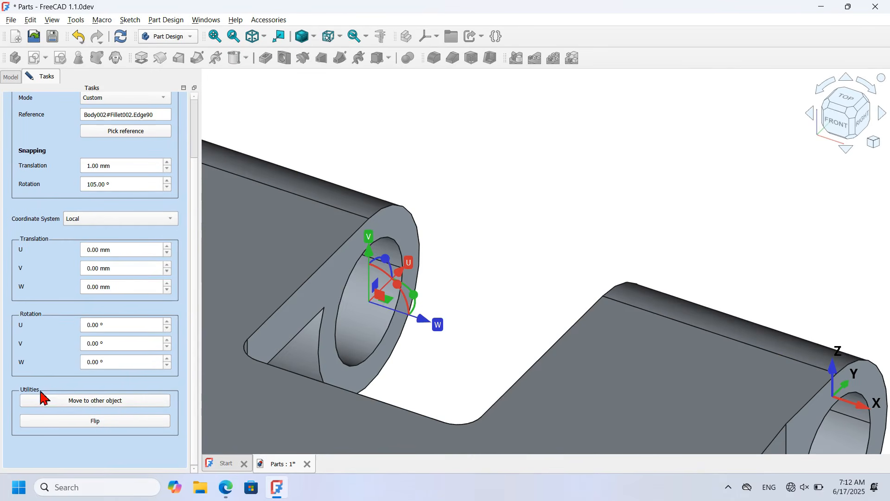
Step: Move Part3 onto the picked hinge edge of the stand
{"action": "left_click", "coordinate": [118, 402]}
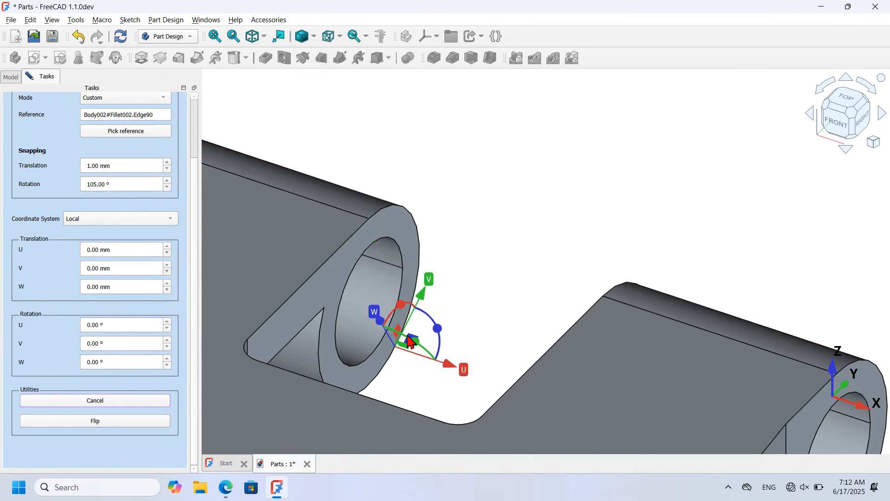
{"action": "scroll", "coordinate": [635, 226], "scroll_direction": "up", "scroll_amount": 12}
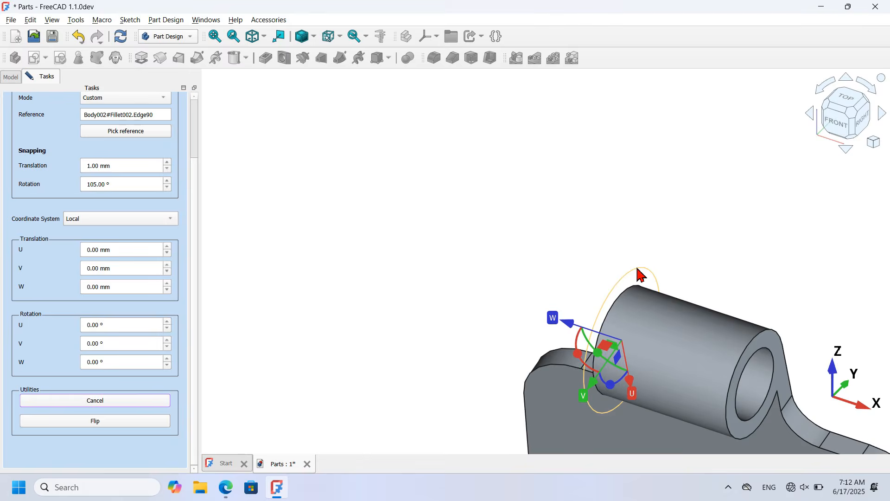
{"action": "left_click", "coordinate": [638, 270]}
{"action": "scroll", "coordinate": [641, 275], "scroll_direction": "down", "scroll_amount": 10}
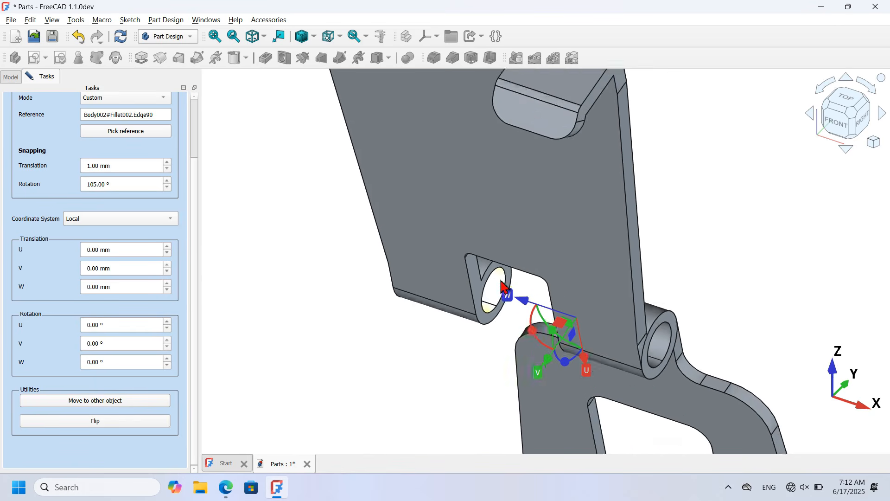
{"action": "key", "text": "1"}
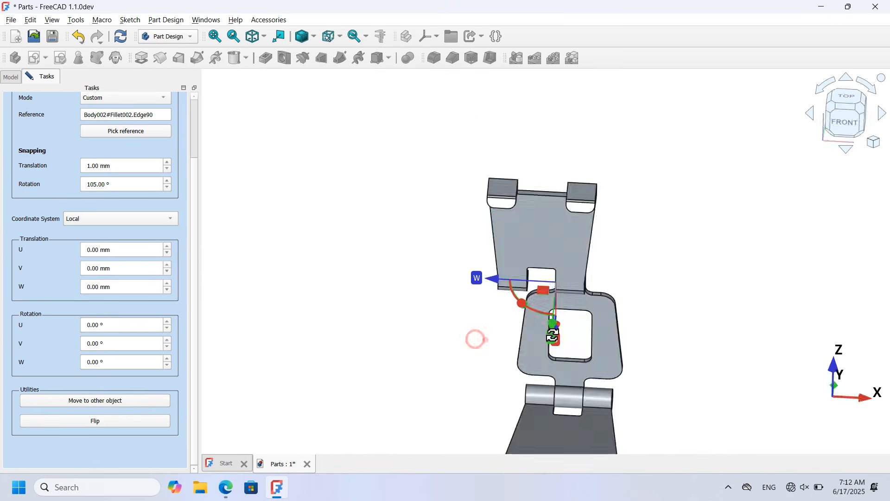
Step: Flip the plate on its hinge and set rotation snapping to 15° in Right view
{"action": "left_click", "coordinate": [120, 421]}
{"action": "left_click_drag", "start_coordinate": [701, 335], "coordinate": [541, 370]}
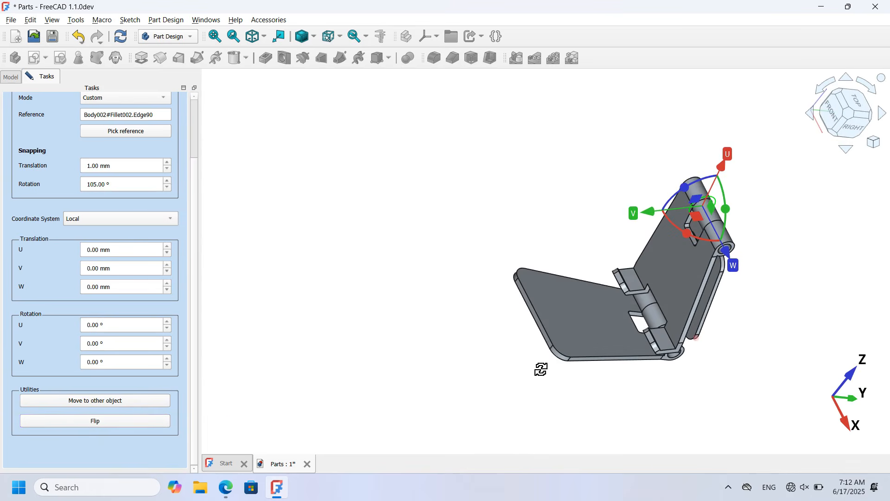
{"action": "left_click", "coordinate": [855, 123]}
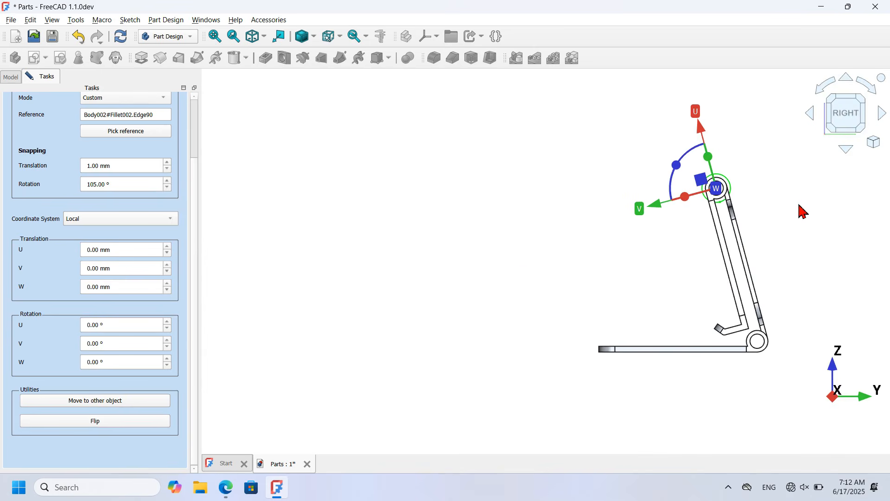
{"action": "scroll", "coordinate": [808, 210], "scroll_direction": "up", "scroll_amount": 2}
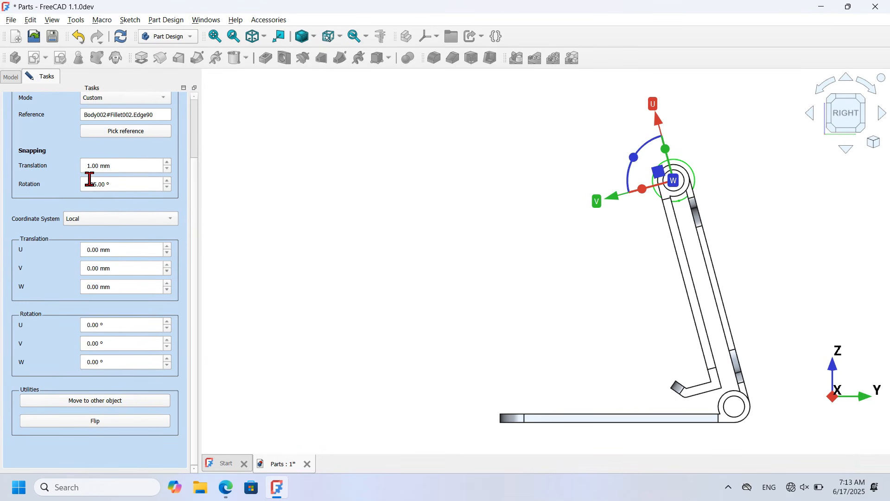
{"action": "double_click", "coordinate": [132, 183]}
{"action": "left_click", "coordinate": [459, 229]}
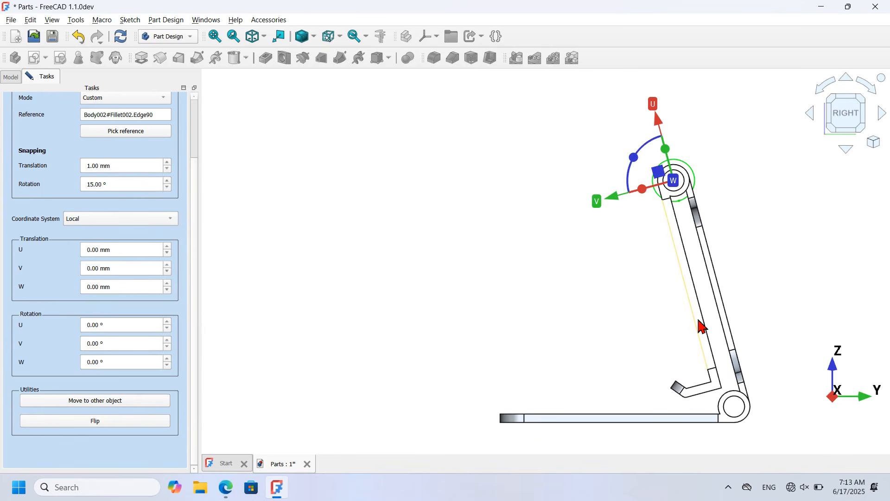
Step: Swing the upper plate −45° about W around the hinge and confirm the transform
{"action": "left_click_drag", "start_coordinate": [634, 158], "coordinate": [669, 136]}
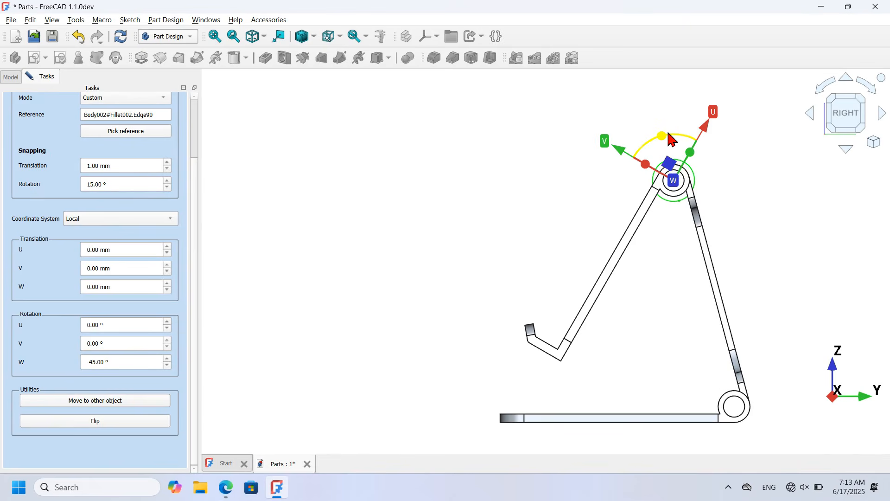
{"action": "key", "text": "0"}
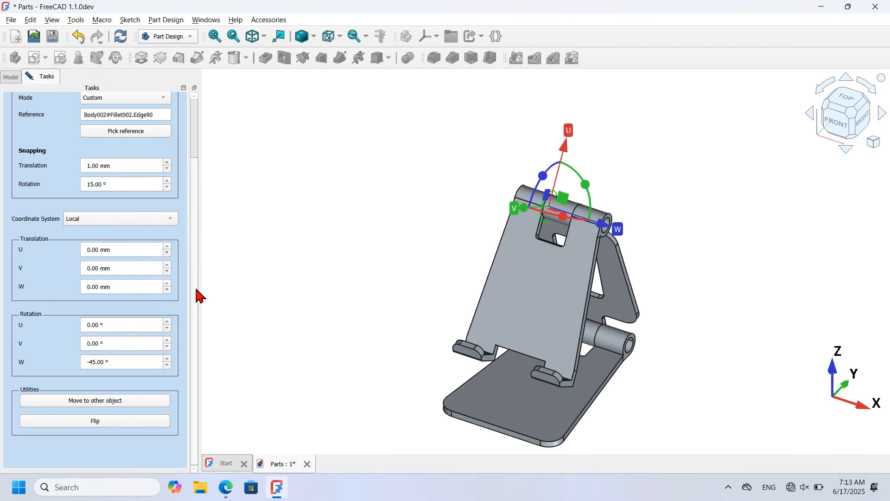
{"action": "scroll", "coordinate": [197, 295], "scroll_direction": "up", "scroll_amount": 3}
{"action": "left_click", "coordinate": [79, 109]}
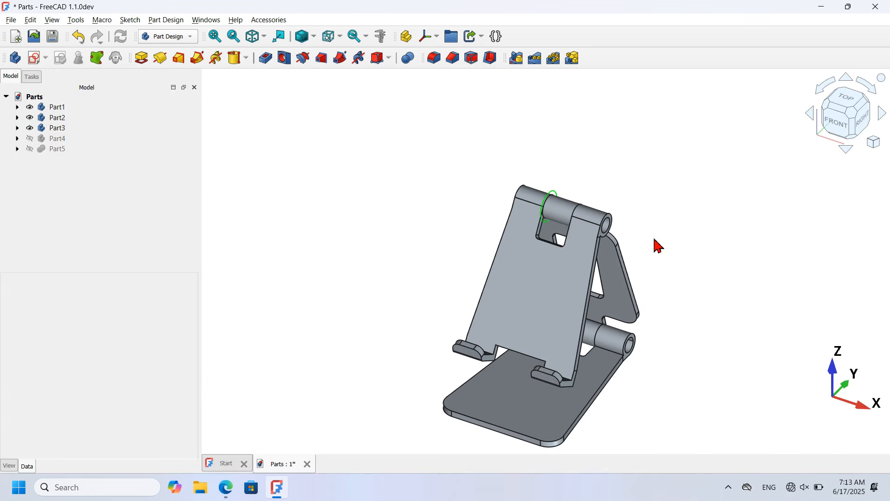
Step: Inspect the sketch circle on the upper hinge, then select Part4 and Part5
{"action": "scroll", "coordinate": [555, 188], "scroll_direction": "up", "scroll_amount": 3}
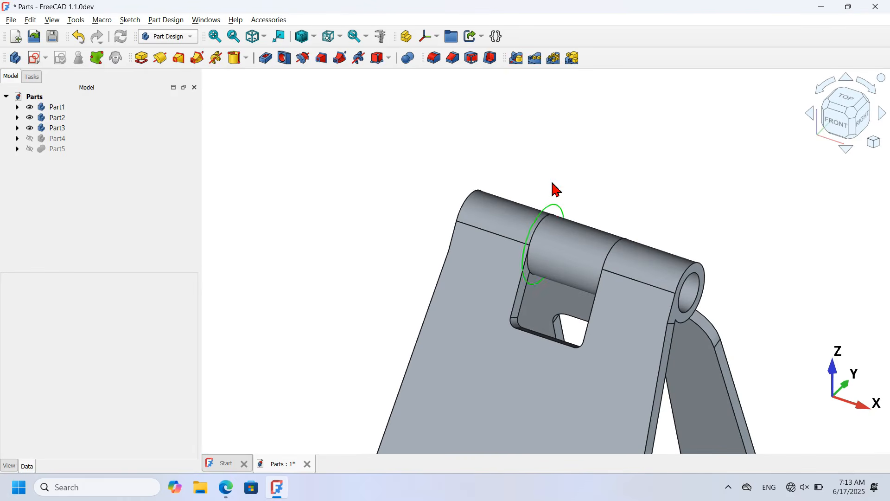
{"action": "left_click", "coordinate": [557, 213]}
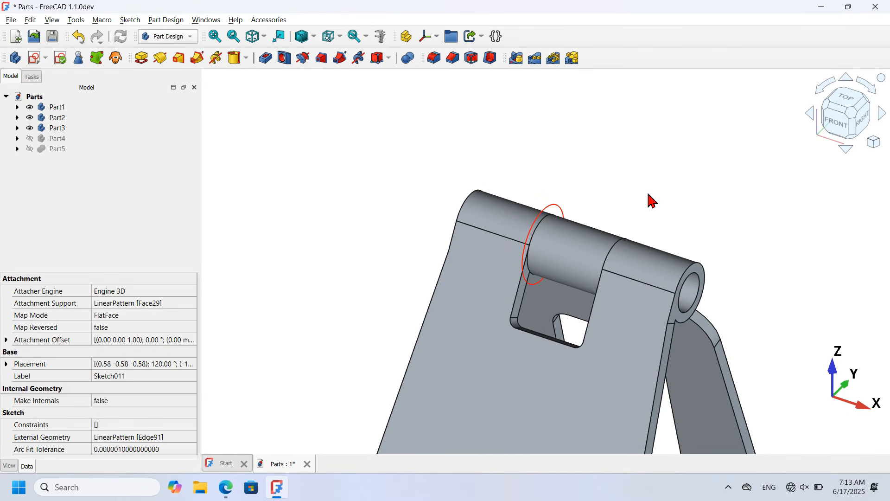
{"action": "left_click", "coordinate": [616, 185]}
{"action": "scroll", "coordinate": [614, 184], "scroll_direction": "down", "scroll_amount": 5}
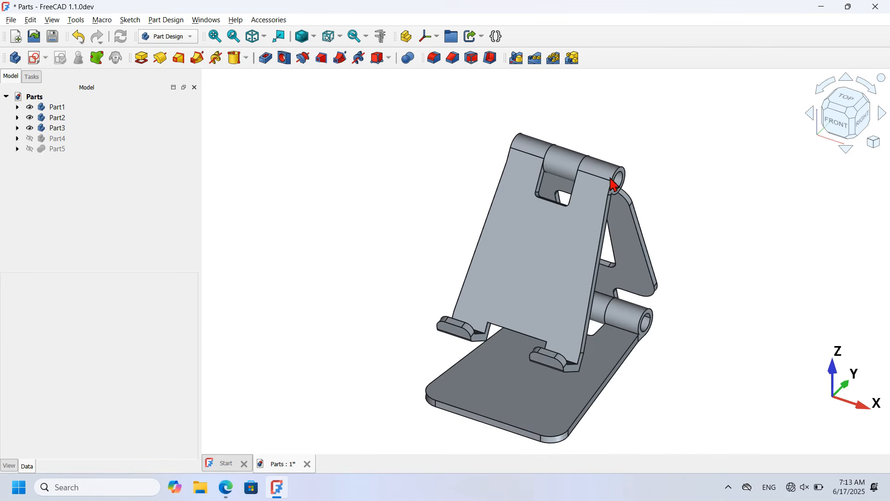
{"action": "left_click", "coordinate": [60, 139]}
{"action": "left_click", "coordinate": [56, 148], "text": "ctrl"}
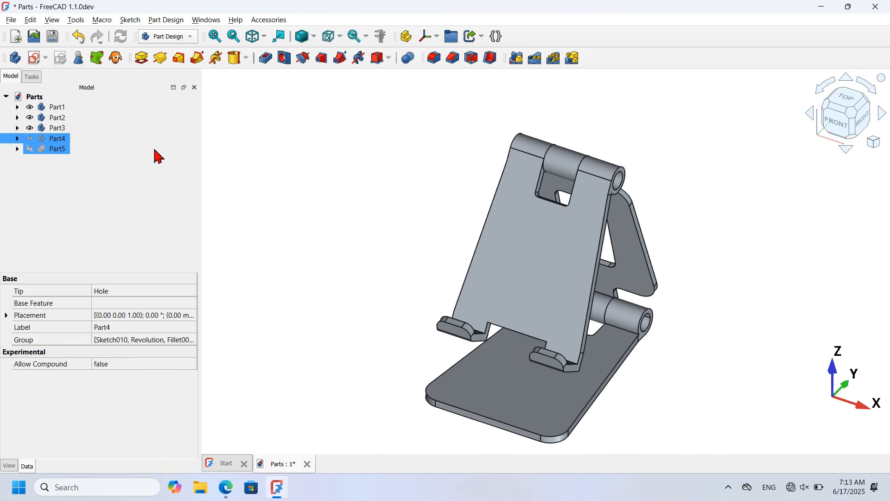
Step: Show the hidden Part4 pin, open its Transform, and pull it away from the stand
{"action": "key", "text": "space"}
{"action": "left_click", "coordinate": [418, 267]}
{"action": "left_click", "coordinate": [58, 158]}
{"action": "left_click", "coordinate": [60, 140]}
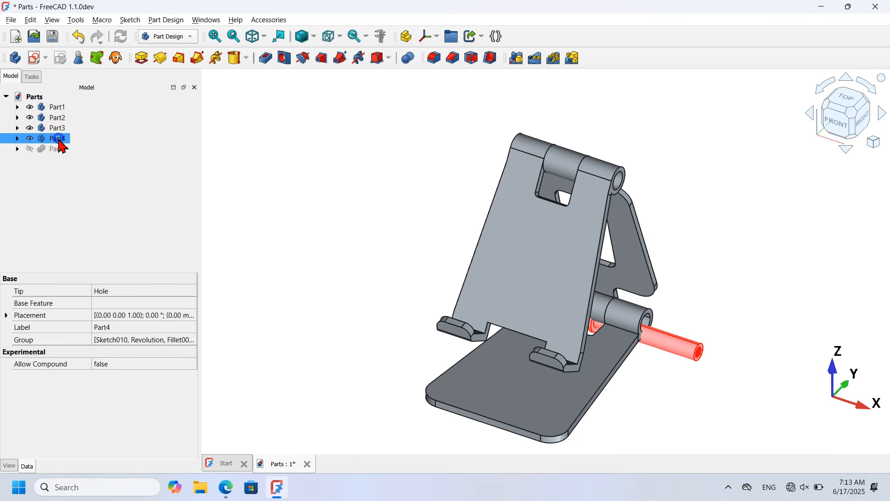
{"action": "right_click", "coordinate": [58, 139]}
{"action": "left_click", "coordinate": [126, 25]}
{"action": "left_click_drag", "start_coordinate": [613, 320], "coordinate": [324, 238]}
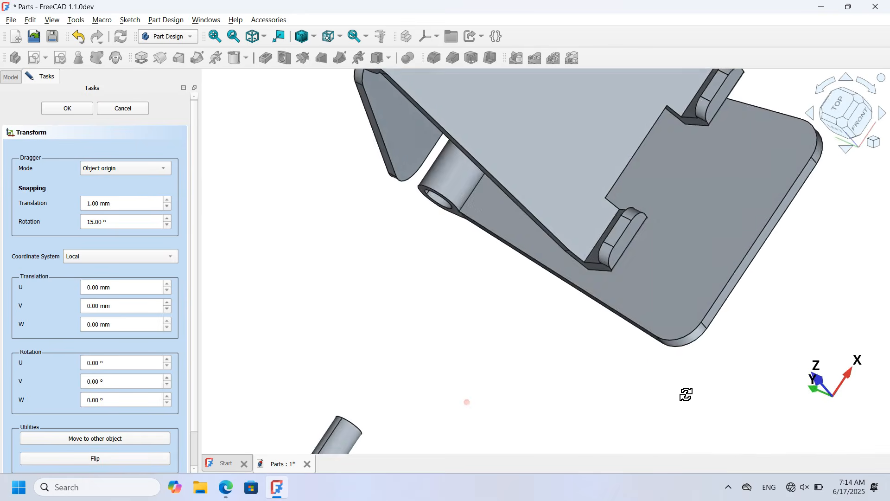
{"action": "middle_click_drag", "start_coordinate": [685, 391], "coordinate": [670, 352]}
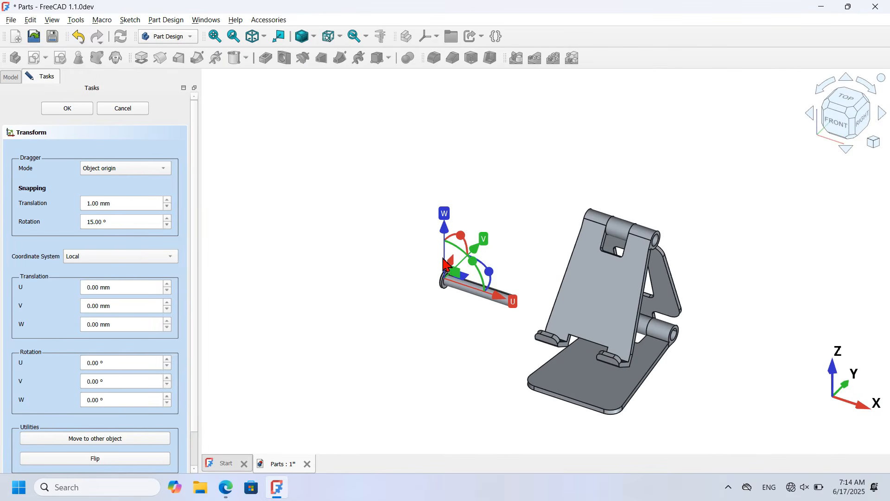
{"action": "scroll", "coordinate": [444, 260], "scroll_direction": "up", "scroll_amount": 5}
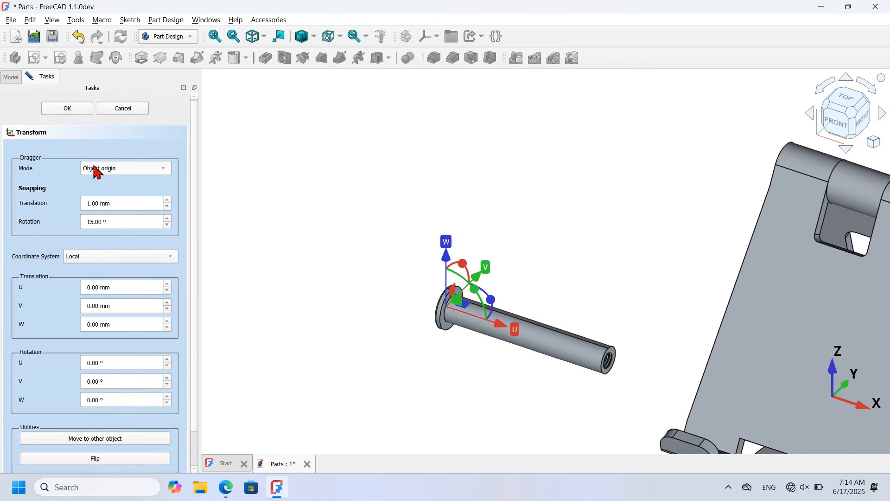
Step: Anchor the pin's dragger on its end edge with a custom reference
{"action": "left_click", "coordinate": [135, 170]}
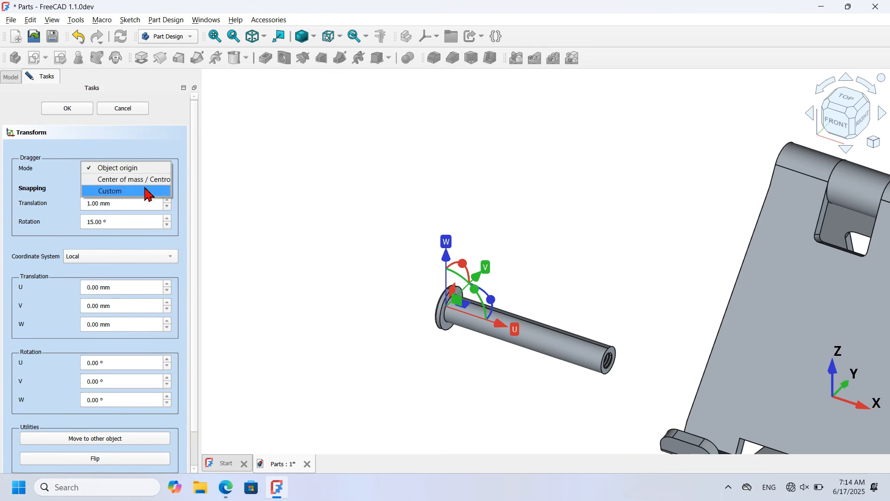
{"action": "left_click", "coordinate": [149, 193]}
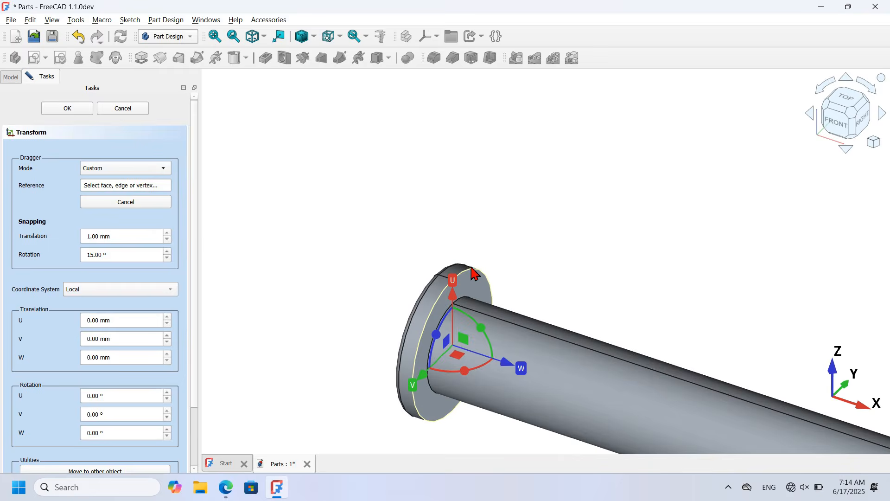
{"action": "left_click", "coordinate": [472, 269]}
{"action": "scroll", "coordinate": [304, 227], "scroll_direction": "down", "scroll_amount": 2}
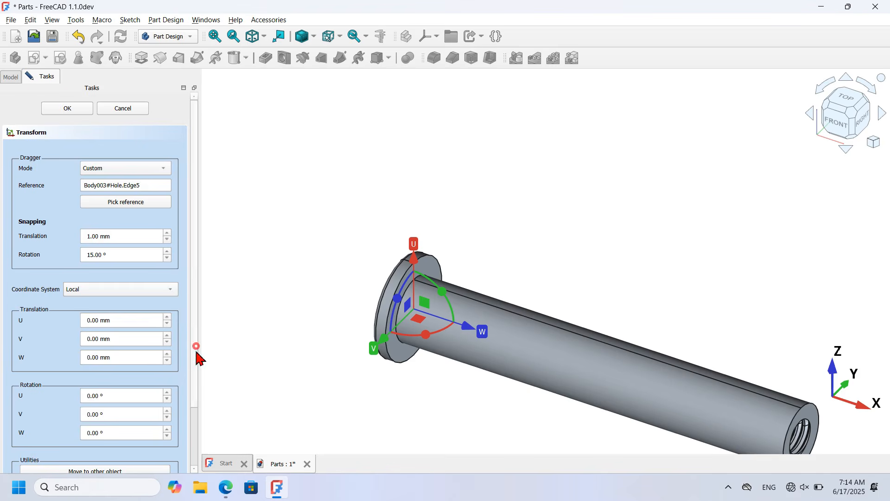
{"action": "scroll", "coordinate": [197, 351], "scroll_direction": "down", "scroll_amount": 2}
Step: Move the pin onto the stand's lower hinge hole edge
{"action": "left_click", "coordinate": [109, 401]}
{"action": "scroll", "coordinate": [353, 389], "scroll_direction": "down", "scroll_amount": 6}
{"action": "middle_click_drag", "start_coordinate": [491, 334], "coordinate": [632, 355]}
{"action": "scroll", "coordinate": [508, 300], "scroll_direction": "up", "scroll_amount": 5}
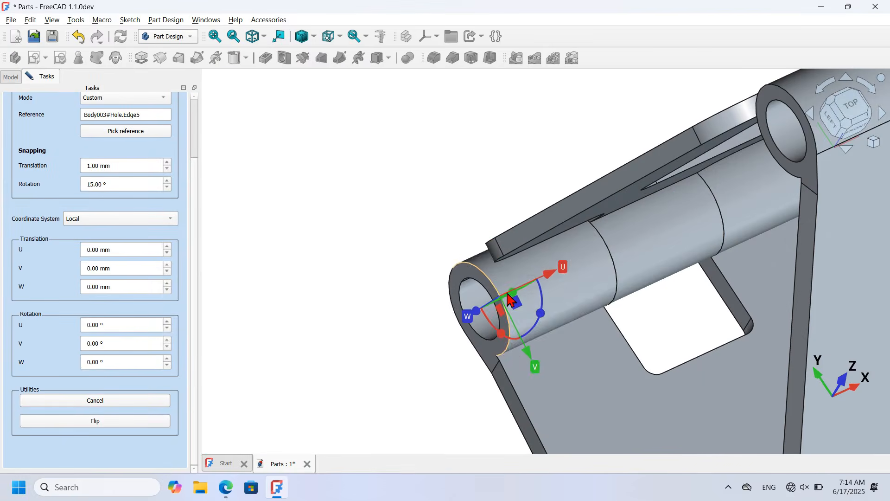
{"action": "left_click", "coordinate": [497, 319]}
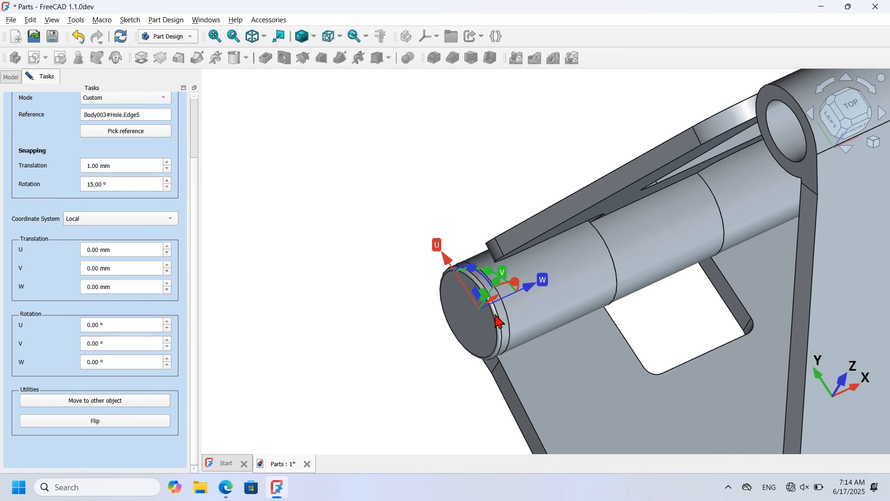
{"action": "left_click", "coordinate": [355, 281]}
Step: Fit the stand in view and confirm the pin's new placement
{"action": "key", "text": "0"}
{"action": "scroll", "coordinate": [651, 347], "scroll_direction": "up", "scroll_amount": 5}
{"action": "scroll", "coordinate": [652, 346], "scroll_direction": "up", "scroll_amount": 2}
{"action": "scroll", "coordinate": [576, 296], "scroll_direction": "up", "scroll_amount": 5}
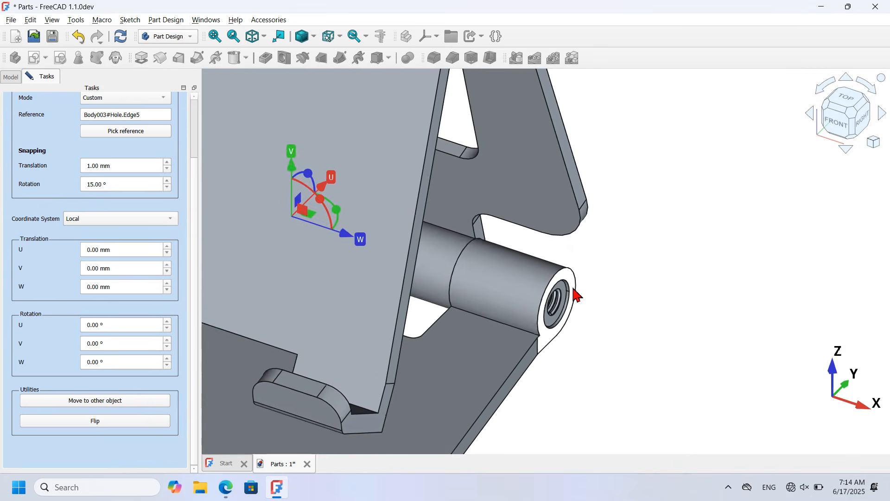
{"action": "scroll", "coordinate": [577, 295], "scroll_direction": "down", "scroll_amount": 1}
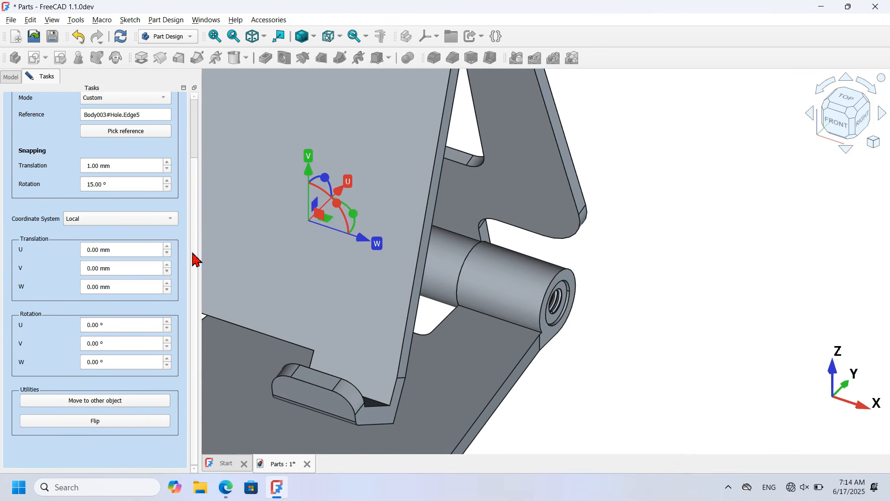
{"action": "scroll", "coordinate": [196, 259], "scroll_direction": "up", "scroll_amount": 3}
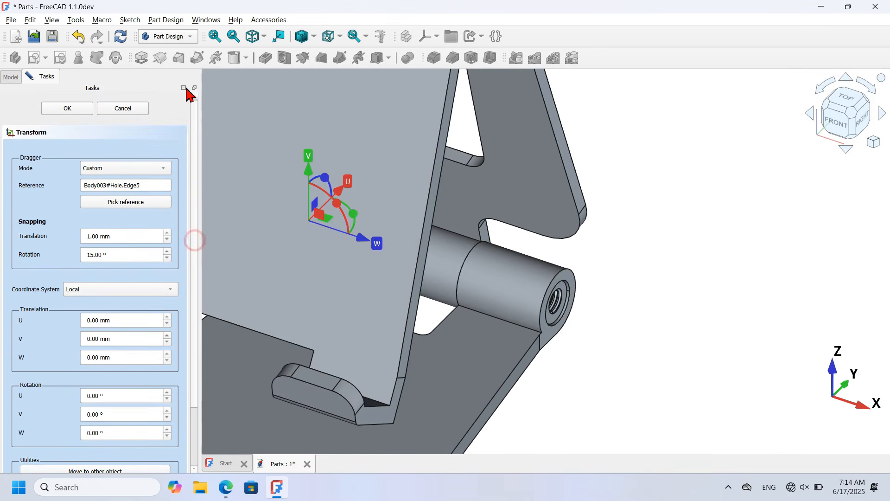
{"action": "left_click", "coordinate": [69, 108]}
{"action": "left_click", "coordinate": [658, 312]}
Step: Fit the stand in view and make the hidden Part5 screw visible
{"action": "key", "text": "v"}
{"action": "key", "text": "f"}
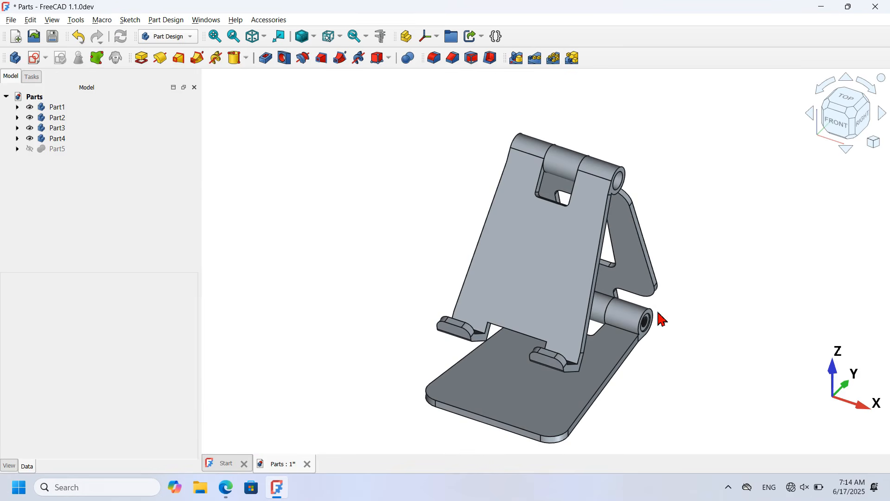
{"action": "left_click", "coordinate": [49, 153]}
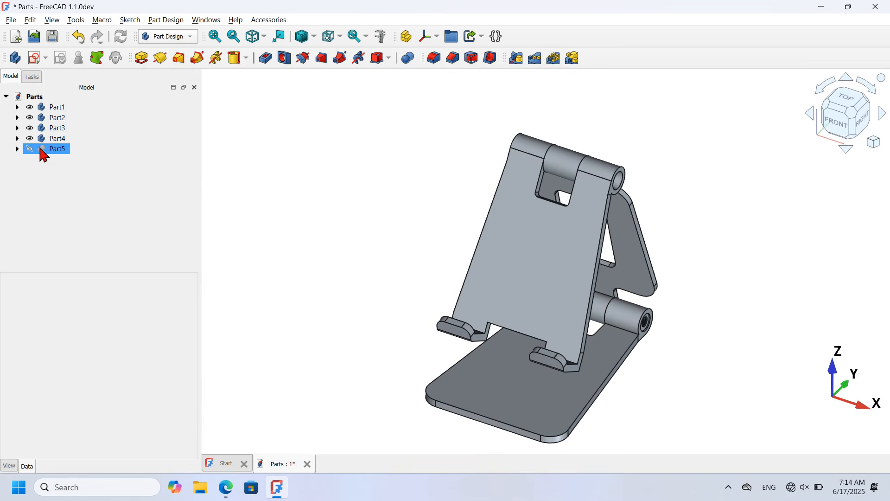
{"action": "left_click", "coordinate": [149, 163]}
{"action": "scroll", "coordinate": [634, 287], "scroll_direction": "up", "scroll_amount": 5}
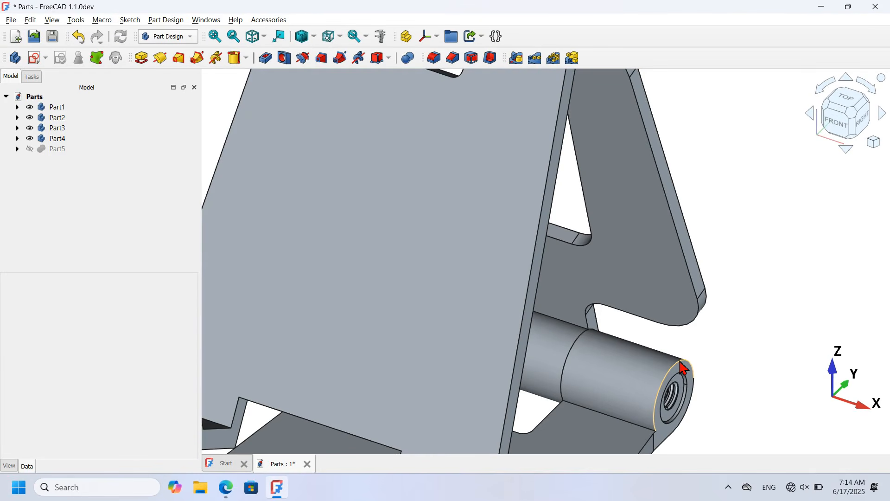
{"action": "left_click", "coordinate": [51, 150]}
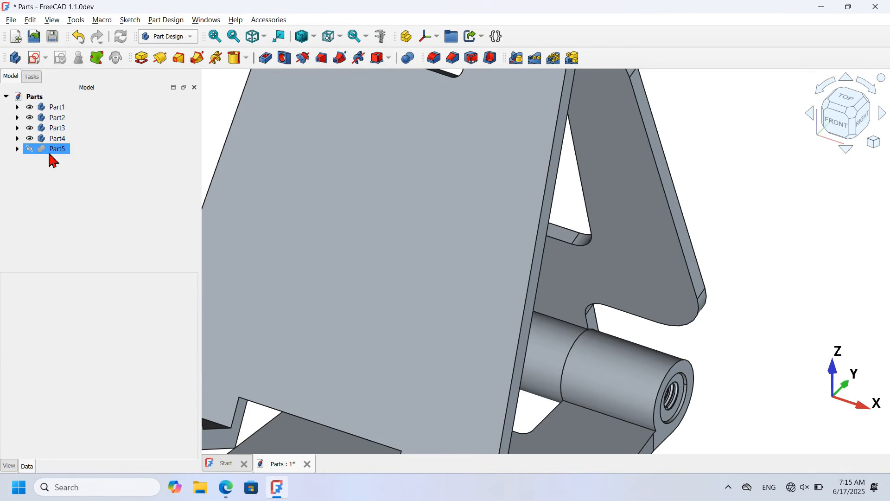
{"action": "key", "text": "space"}
Step: Open a Transform on Part5 and pull the M6x15 screw out to U 148 mm, V −3 mm
{"action": "scroll", "coordinate": [265, 179], "scroll_direction": "down", "scroll_amount": 5}
{"action": "scroll", "coordinate": [265, 180], "scroll_direction": "down", "scroll_amount": 1}
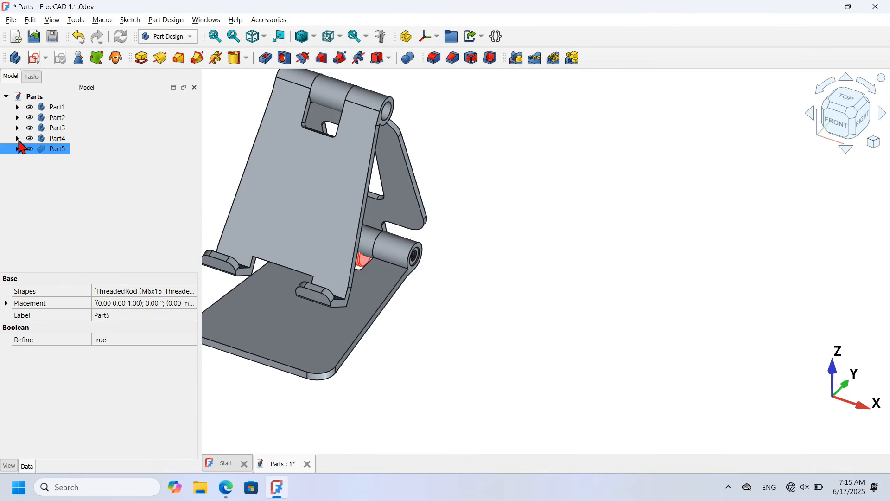
{"action": "right_click", "coordinate": [59, 150]}
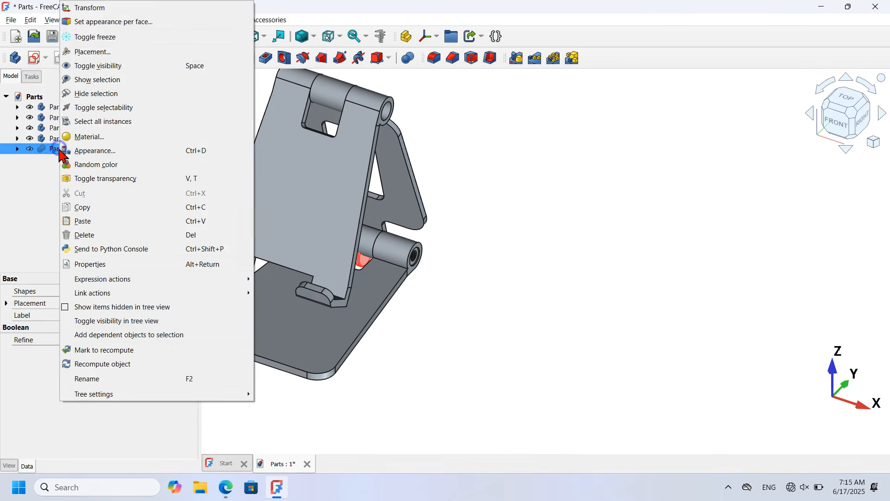
{"action": "left_click", "coordinate": [141, 9]}
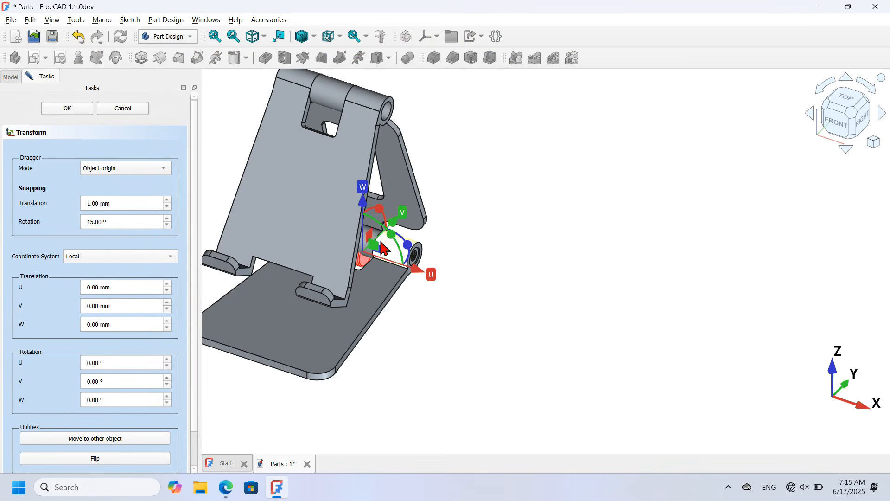
{"action": "left_click_drag", "start_coordinate": [384, 252], "coordinate": [658, 346]}
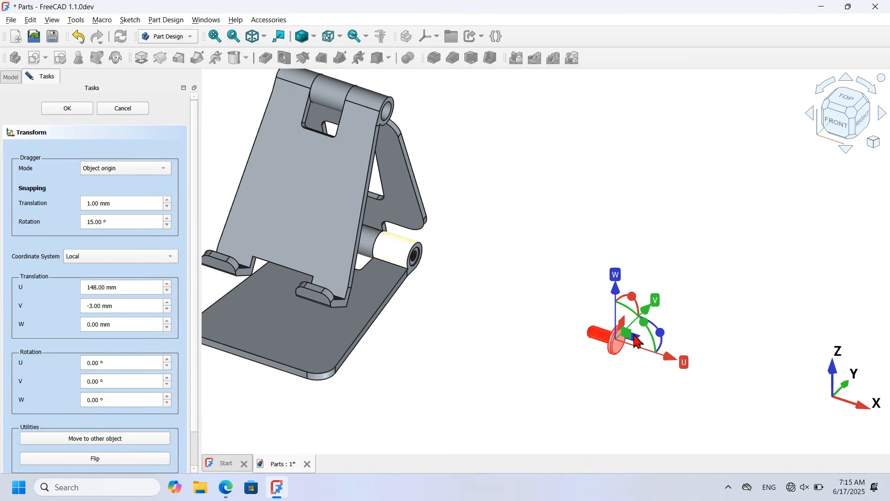
{"action": "scroll", "coordinate": [655, 358], "scroll_direction": "up", "scroll_amount": 1}
{"action": "scroll", "coordinate": [655, 358], "scroll_direction": "up", "scroll_amount": 2}
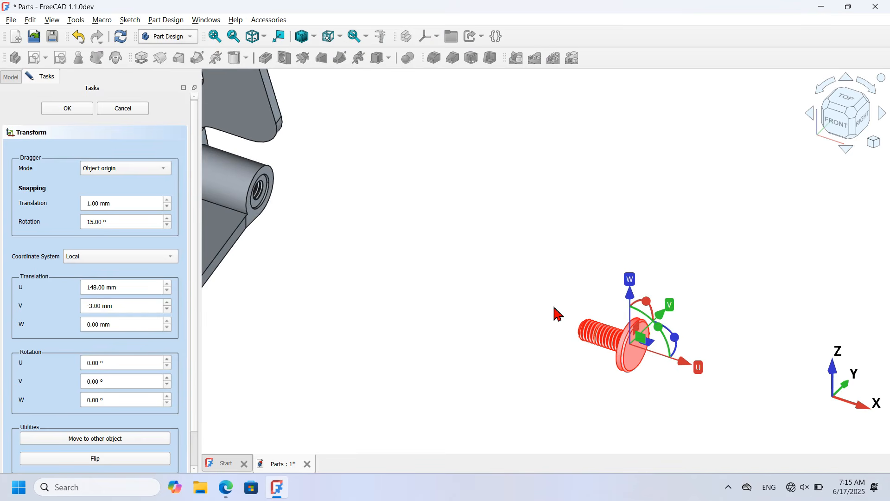
Step: Anchor Part5's dragger on the screw head's rim with a custom reference
{"action": "left_click", "coordinate": [144, 175]}
{"action": "left_click", "coordinate": [145, 190]}
{"action": "middle_click_drag", "start_coordinate": [465, 350], "coordinate": [626, 358]}
{"action": "scroll", "coordinate": [528, 261], "scroll_direction": "up", "scroll_amount": 6}
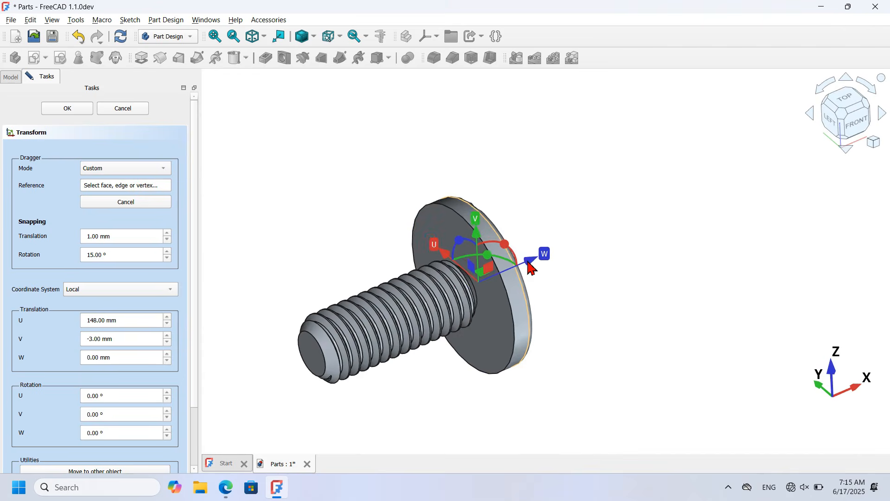
{"action": "left_click", "coordinate": [510, 308]}
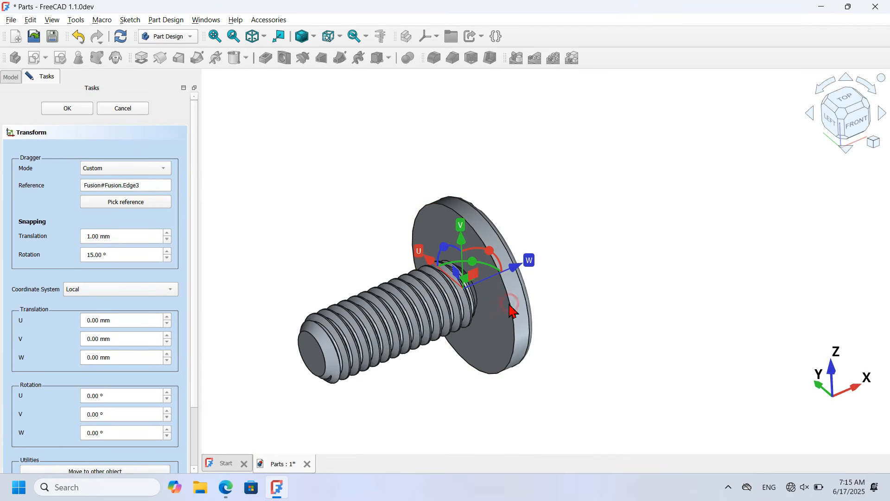
{"action": "scroll", "coordinate": [193, 199], "scroll_direction": "down", "scroll_amount": 3}
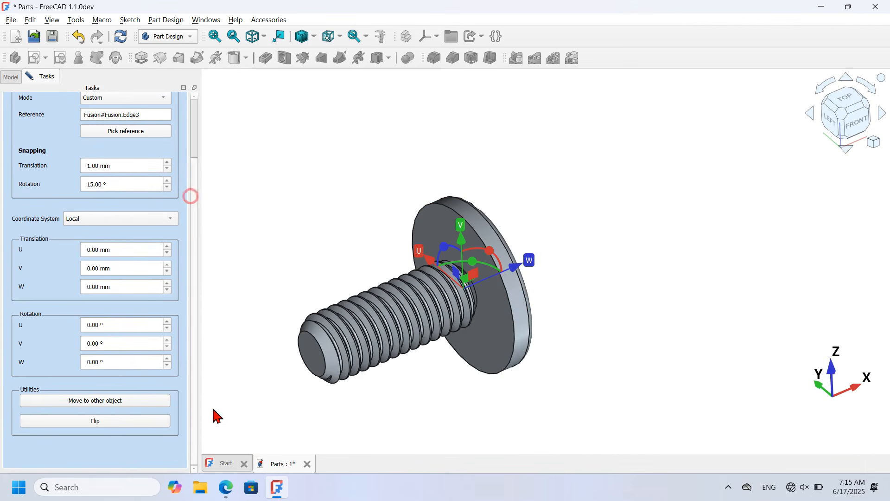
Step: Snap the screw onto the lower pin's end hole edge and accept the transform
{"action": "left_click", "coordinate": [141, 407]}
{"action": "key", "text": "0"}
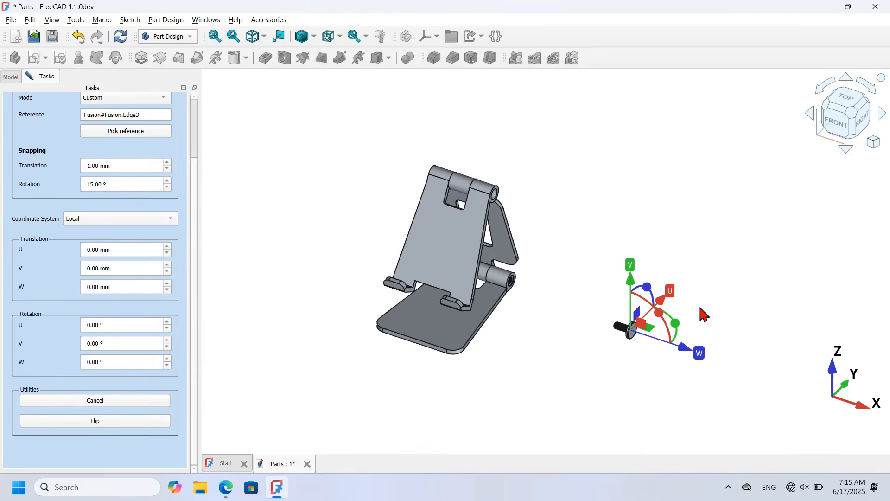
{"action": "scroll", "coordinate": [482, 284], "scroll_direction": "up", "scroll_amount": 10}
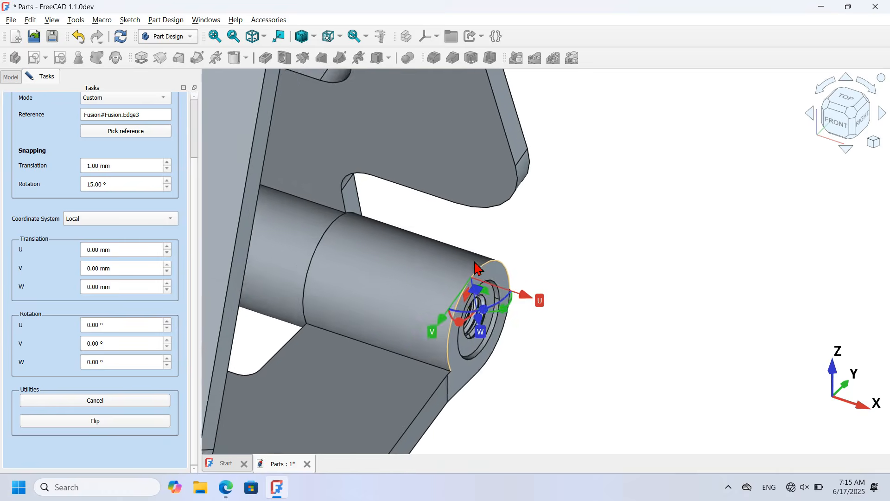
{"action": "left_click", "coordinate": [503, 301]}
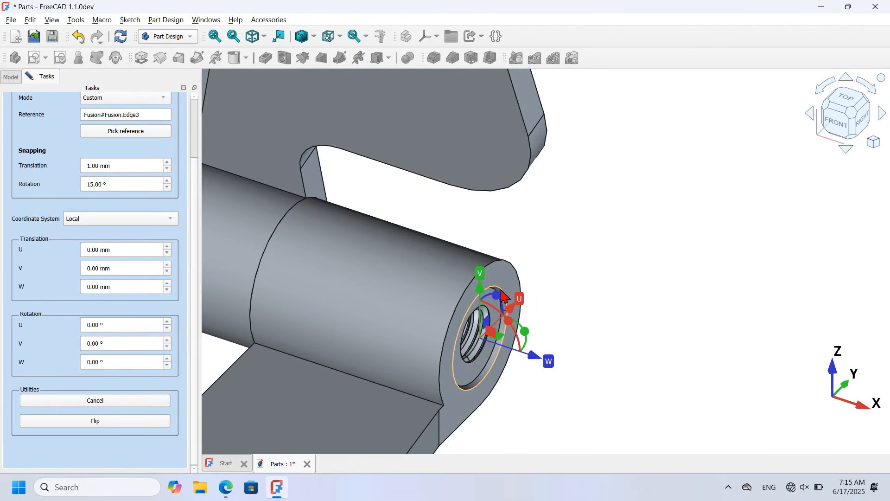
{"action": "left_click", "coordinate": [503, 296]}
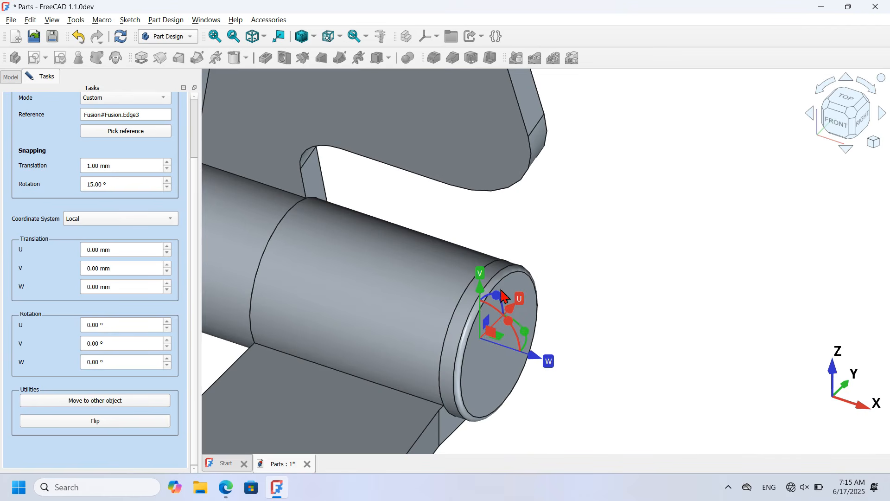
{"action": "scroll", "coordinate": [675, 288], "scroll_direction": "down", "scroll_amount": 10}
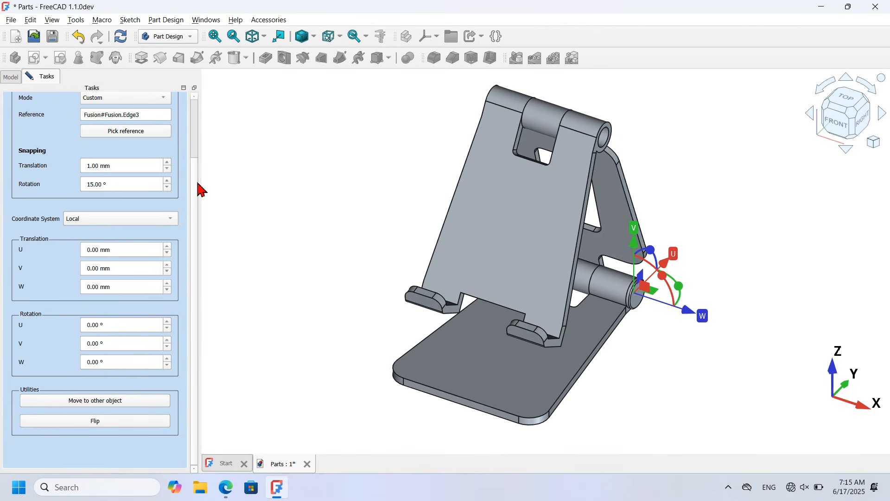
{"action": "left_click_drag", "start_coordinate": [194, 186], "coordinate": [190, 86]}
{"action": "left_click", "coordinate": [67, 110]}
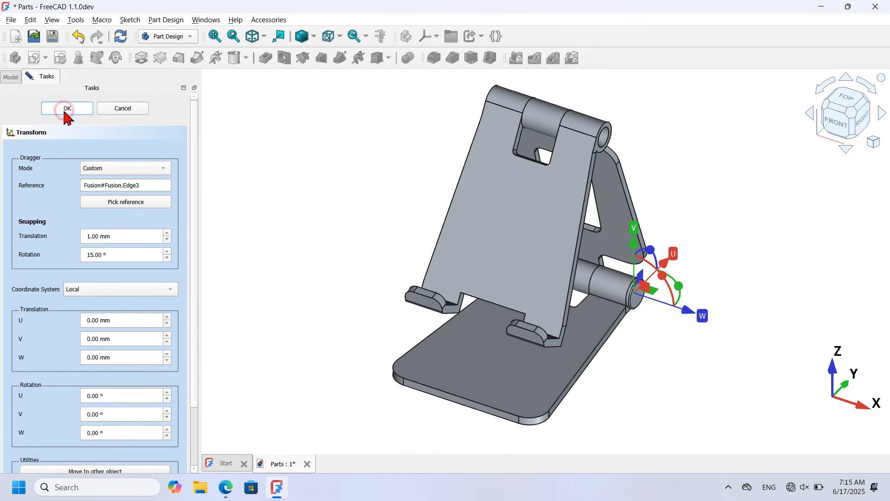
Step: Select Part4 and then Part5 in the model tree
{"action": "scroll", "coordinate": [688, 308], "scroll_direction": "up", "scroll_amount": 5}
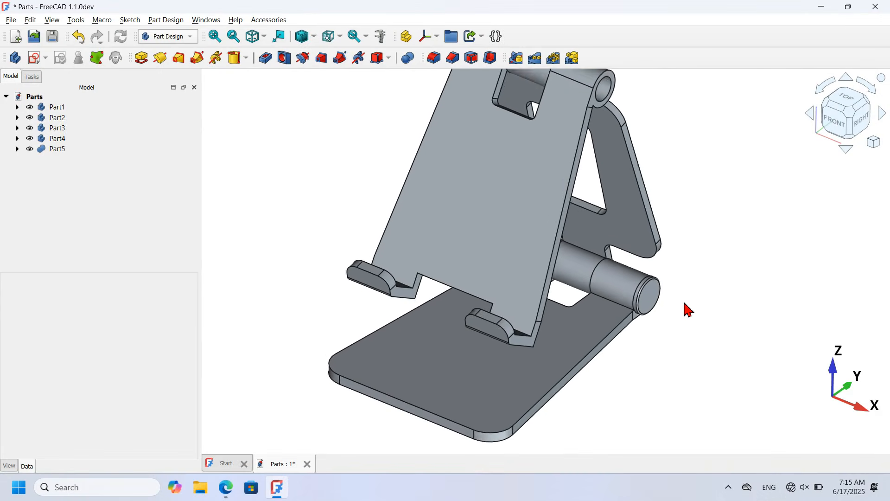
{"action": "scroll", "coordinate": [688, 309], "scroll_direction": "down", "scroll_amount": 5}
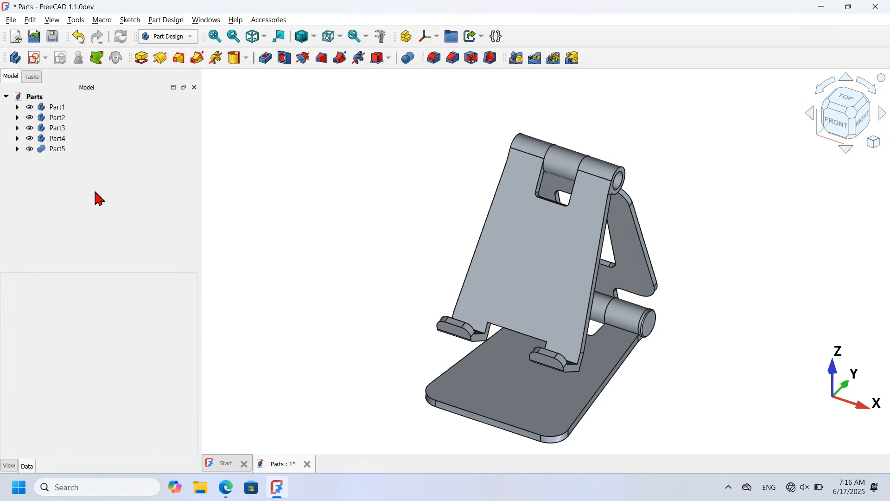
{"action": "left_click", "coordinate": [50, 139]}
{"action": "left_click", "coordinate": [53, 167]}
{"action": "left_click", "coordinate": [54, 151]}
Step: In Draft with the grid hidden, clone Part4 and Part5 into Part001 and Part002
{"action": "left_click", "coordinate": [186, 44]}
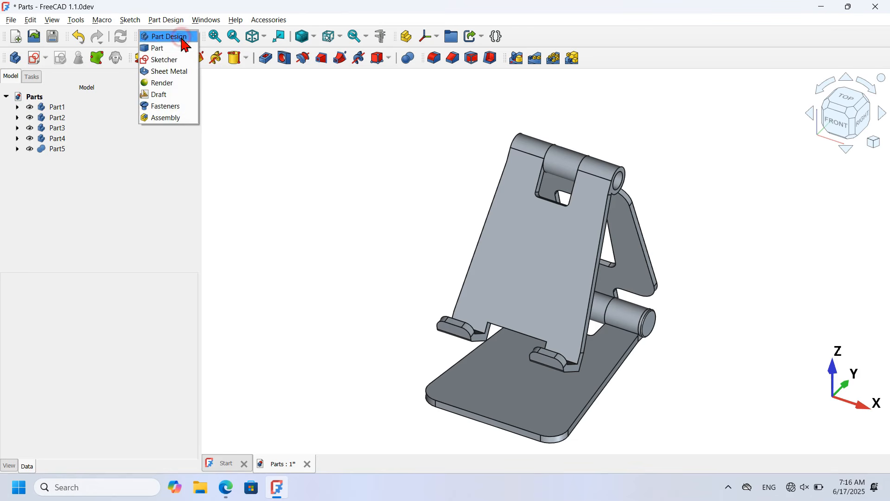
{"action": "left_click", "coordinate": [162, 95]}
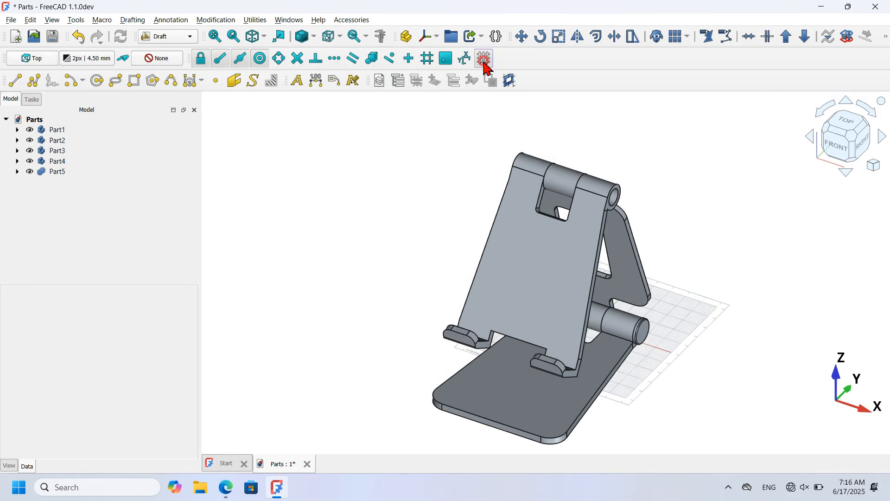
{"action": "left_click", "coordinate": [485, 64]}
{"action": "left_click", "coordinate": [77, 171]}
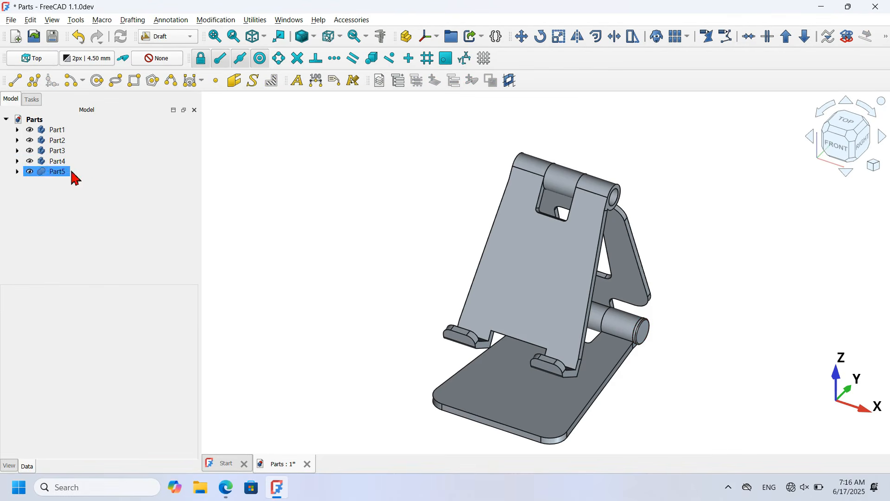
{"action": "left_click", "coordinate": [55, 161]}
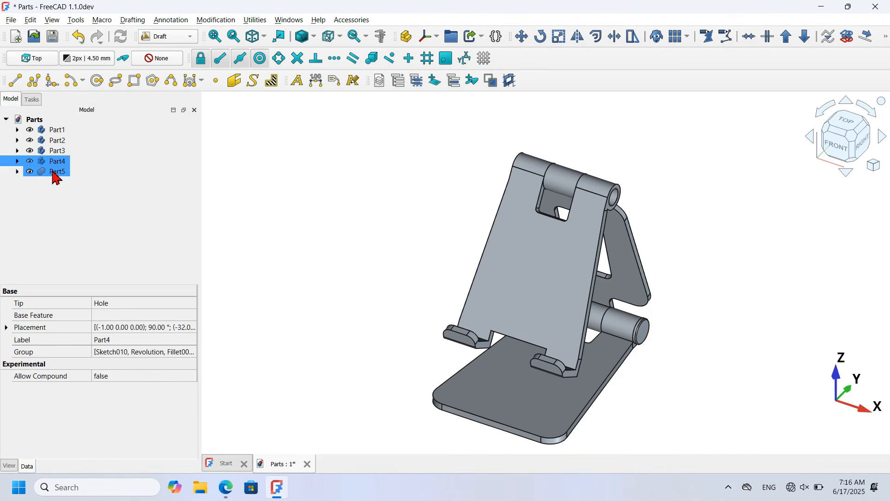
{"action": "left_click", "coordinate": [55, 173], "text": "ctrl"}
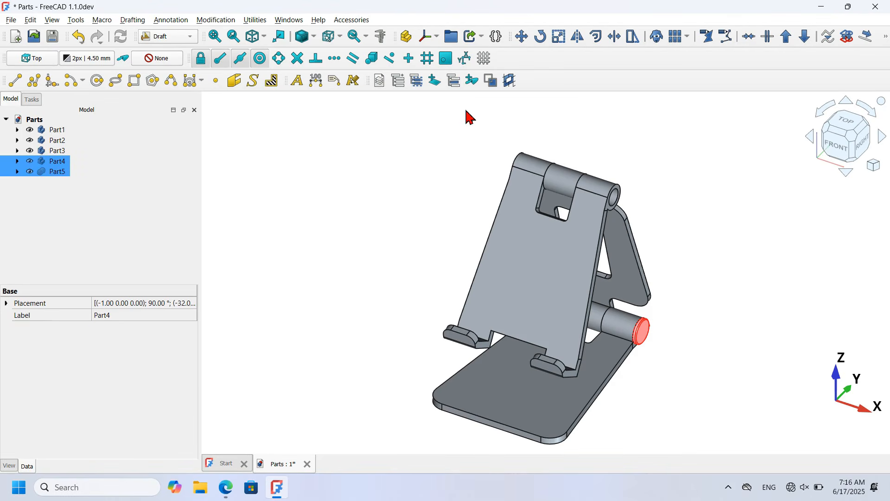
{"action": "left_click", "coordinate": [661, 41]}
{"action": "left_click", "coordinate": [297, 224]}
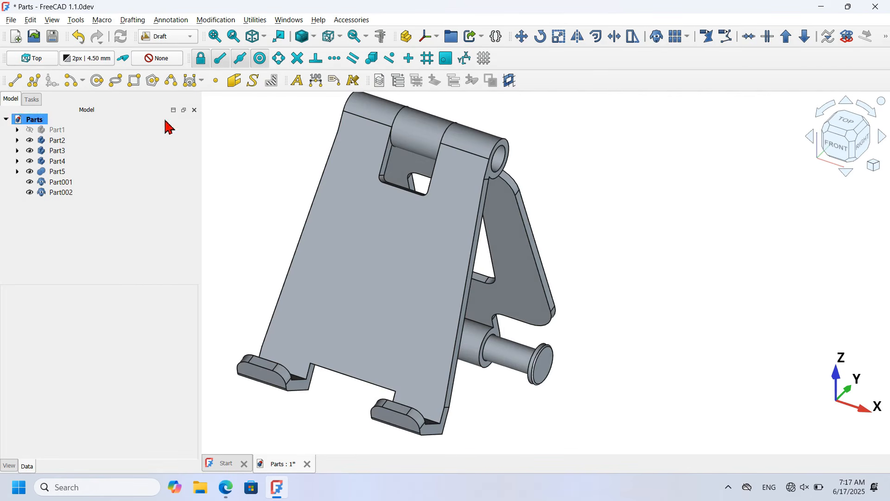
{"action": "left_click", "coordinate": [406, 36]}
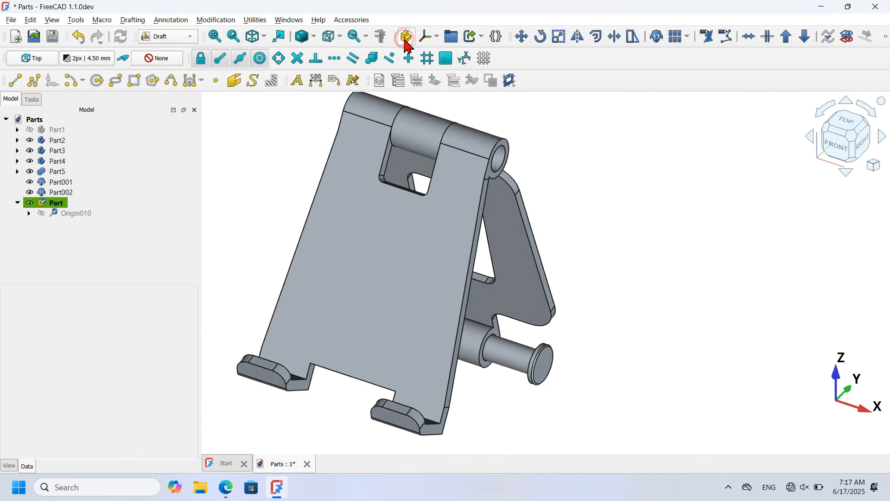
{"action": "left_click", "coordinate": [65, 183]}
{"action": "left_click", "coordinate": [66, 191], "text": "ctrl"}
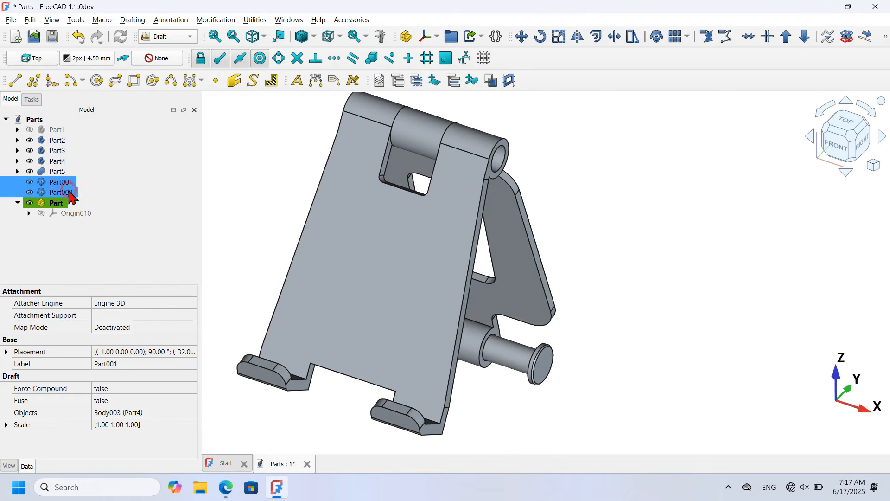
{"action": "left_click_drag", "start_coordinate": [69, 189], "coordinate": [100, 204]}
{"action": "left_click", "coordinate": [90, 237]}
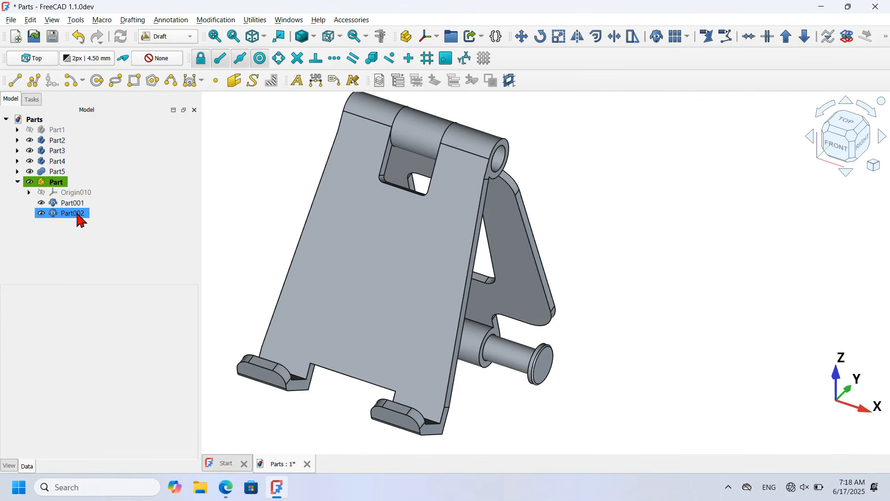
{"action": "left_click", "coordinate": [31, 184]}
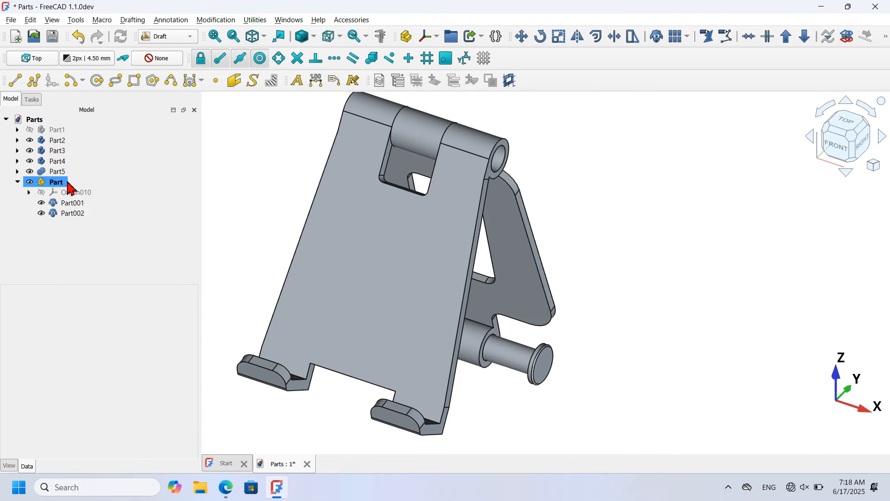
{"action": "left_click_drag", "start_coordinate": [88, 240], "coordinate": [74, 209]}
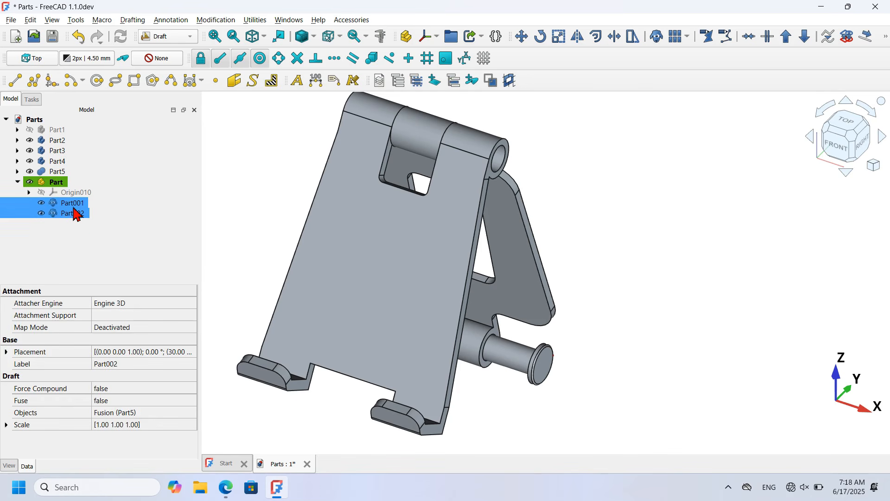
{"action": "right_click", "coordinate": [74, 210]}
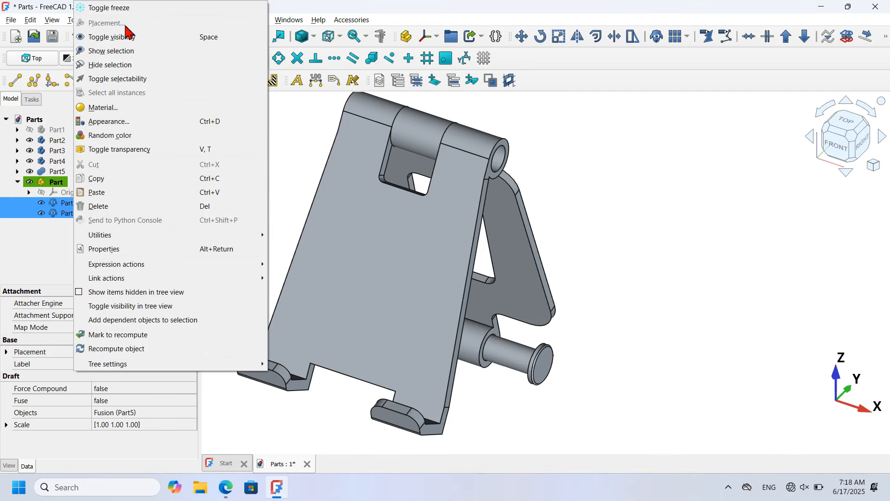
{"action": "left_click", "coordinate": [43, 234]}
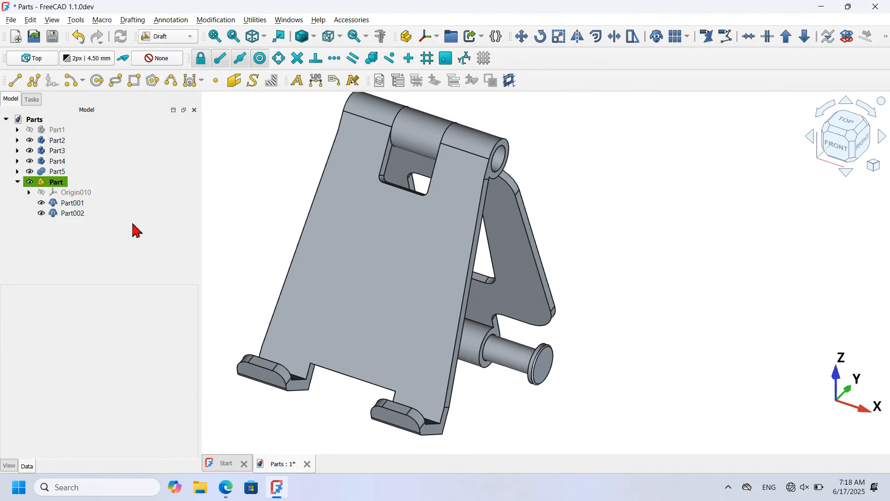
{"action": "left_click", "coordinate": [54, 186]}
Step: Start a Transform on the Part group with a Custom dragger placed on the pin end's edge
{"action": "right_click", "coordinate": [53, 185]}
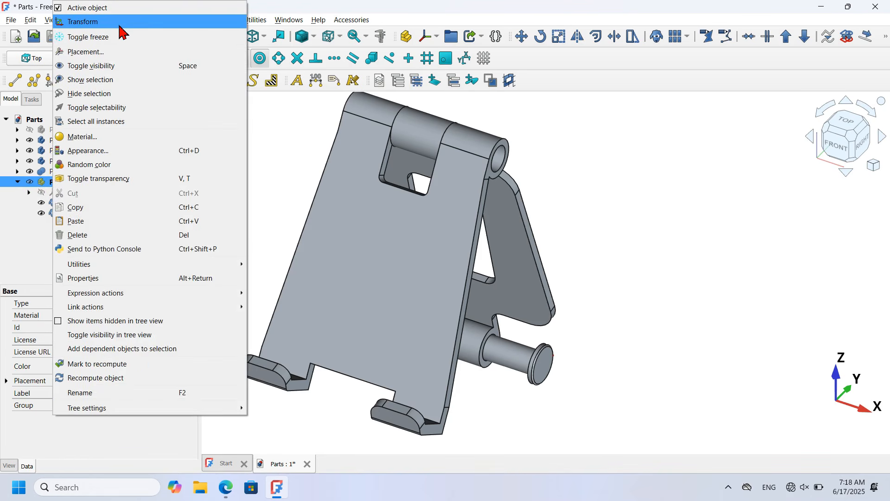
{"action": "left_click", "coordinate": [122, 22]}
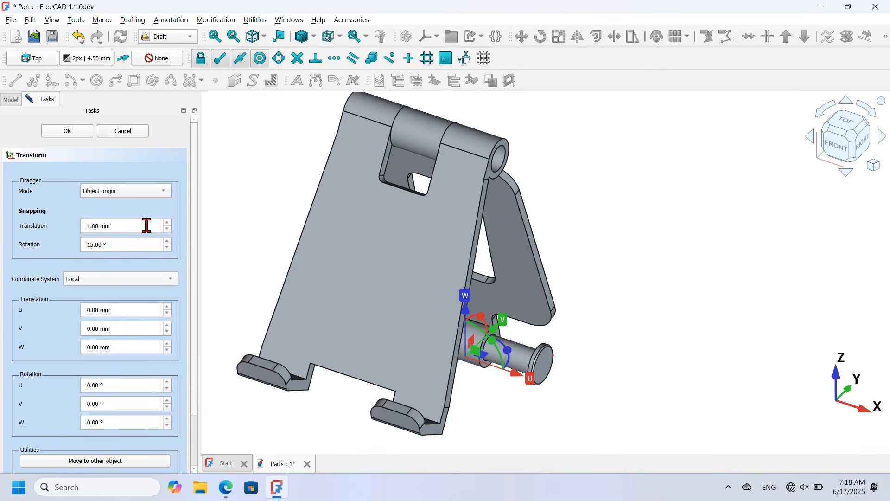
{"action": "left_click", "coordinate": [151, 196]}
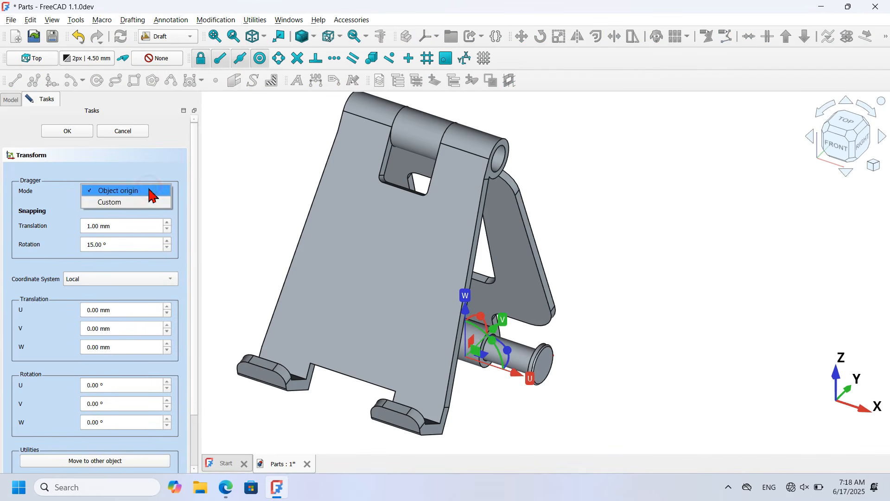
{"action": "left_click", "coordinate": [151, 202]}
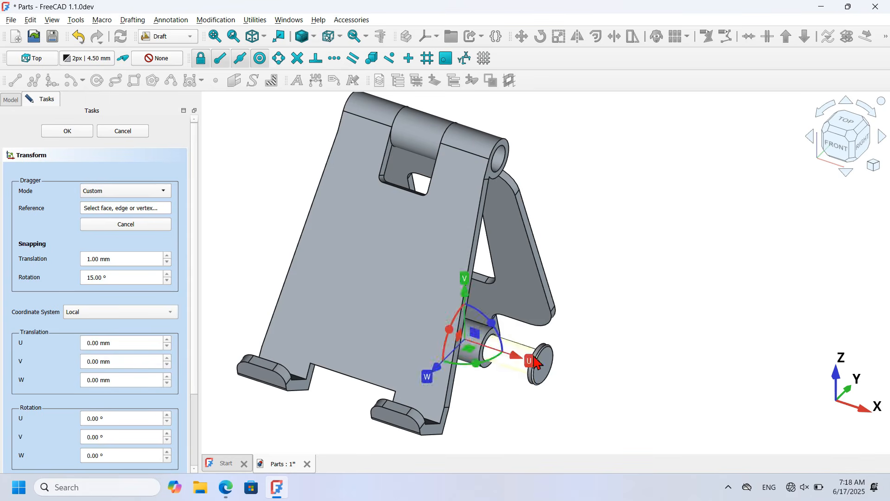
{"action": "scroll", "coordinate": [538, 364], "scroll_direction": "up", "scroll_amount": 10}
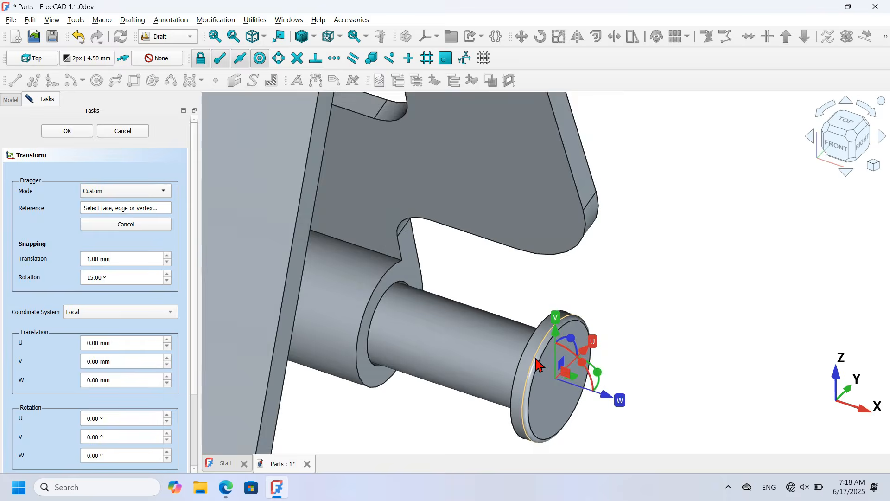
{"action": "scroll", "coordinate": [596, 371], "scroll_direction": "down", "scroll_amount": 5}
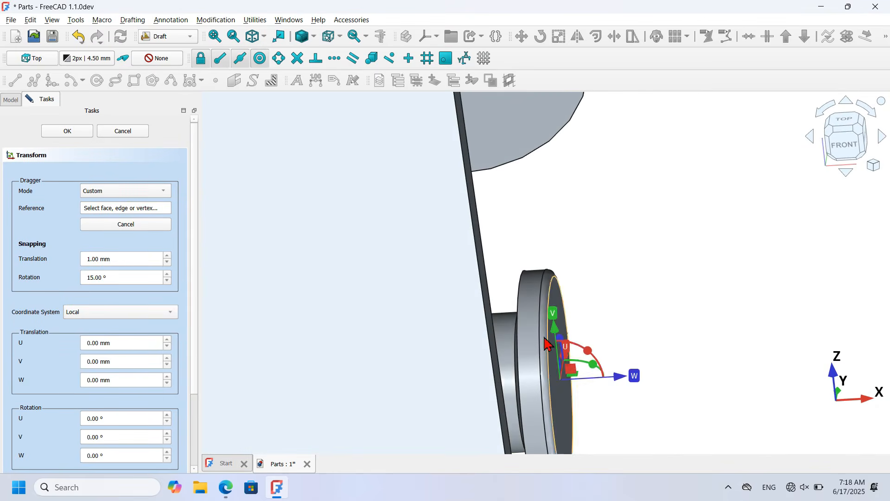
{"action": "left_click", "coordinate": [516, 307]}
{"action": "key", "text": "0"}
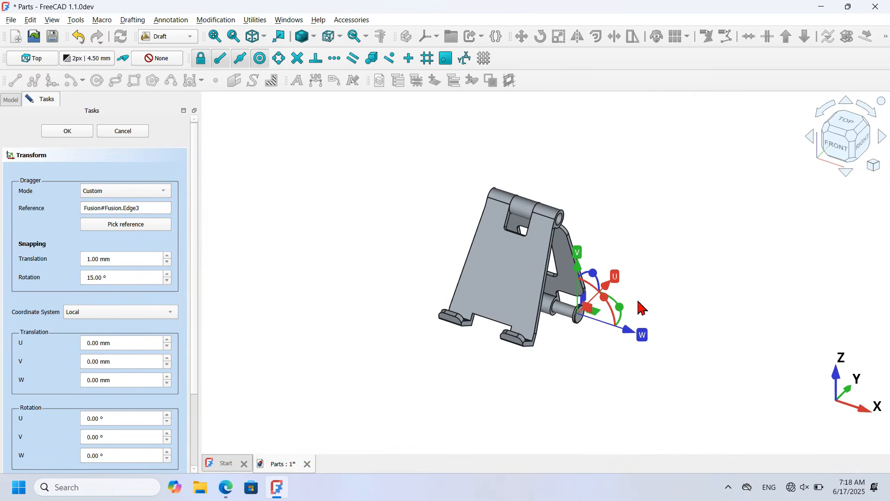
{"action": "scroll", "coordinate": [616, 211], "scroll_direction": "up", "scroll_amount": 4}
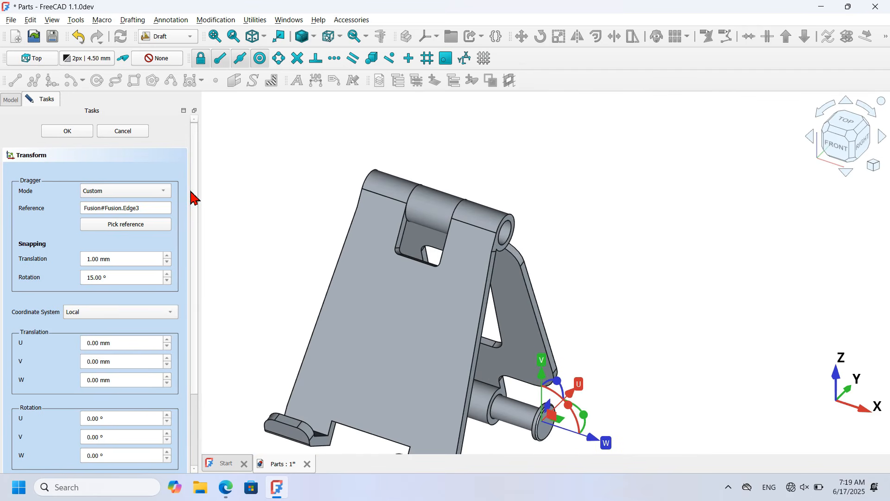
{"action": "scroll", "coordinate": [193, 195], "scroll_direction": "down", "scroll_amount": 2}
Step: Move the pin-and-cap group onto the top hinge's end edge and confirm the new position
{"action": "left_click", "coordinate": [121, 402]}
{"action": "left_click", "coordinate": [335, 357]}
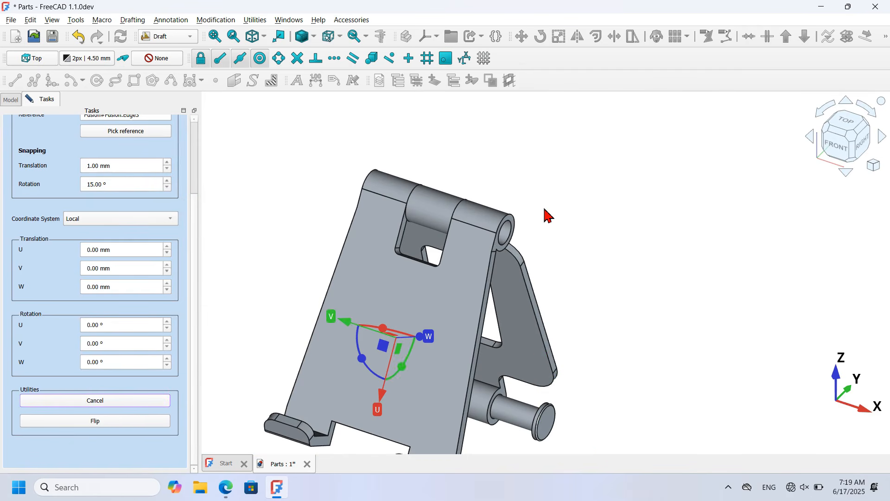
{"action": "scroll", "coordinate": [547, 216], "scroll_direction": "up", "scroll_amount": 5}
{"action": "left_click", "coordinate": [473, 269]}
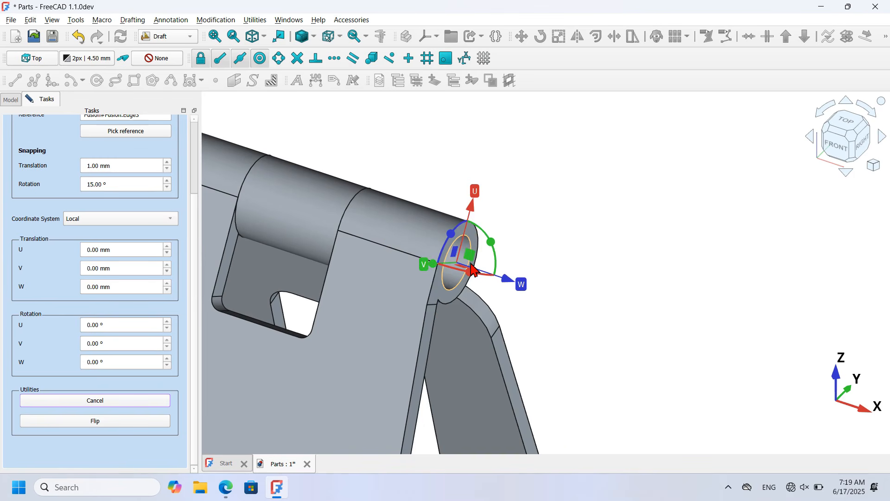
{"action": "left_click", "coordinate": [473, 268]}
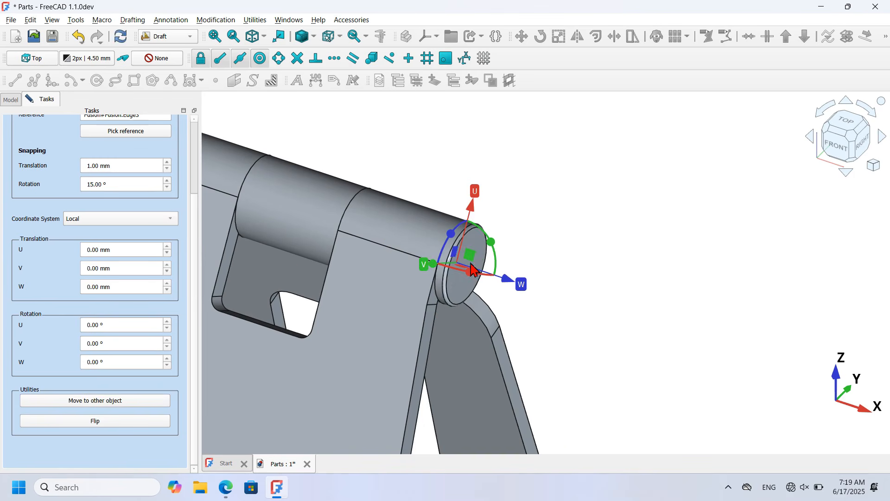
{"action": "left_click_drag", "start_coordinate": [194, 250], "coordinate": [185, 135]}
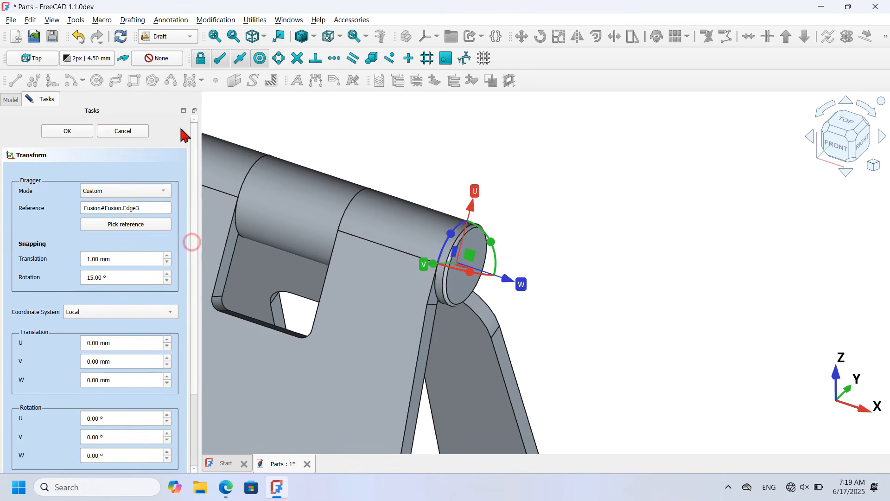
{"action": "left_click", "coordinate": [68, 132]}
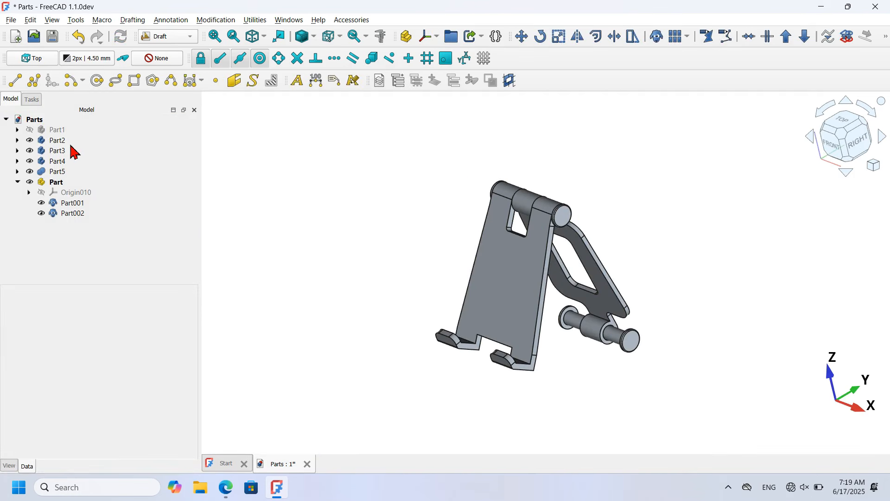
Step: Temporarily hide the Part2 and Part3 plates to inspect both pins, then show them again
{"action": "left_click", "coordinate": [58, 140]}
{"action": "left_click", "coordinate": [63, 153], "text": "ctrl"}
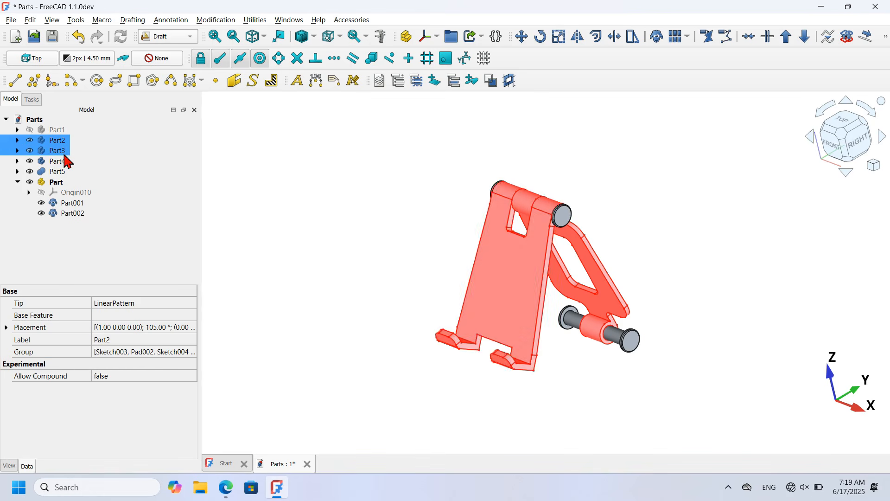
{"action": "key", "text": "space"}
{"action": "middle_click_drag", "start_coordinate": [542, 260], "coordinate": [579, 273]}
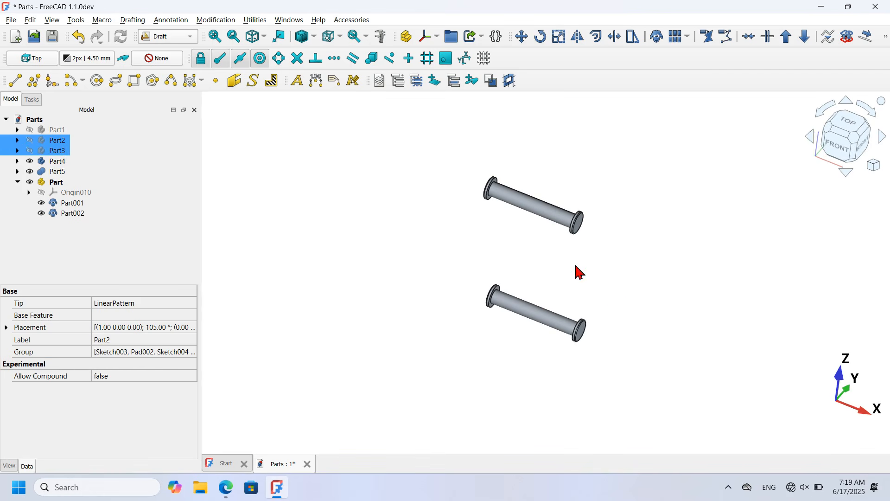
{"action": "key", "text": "space"}
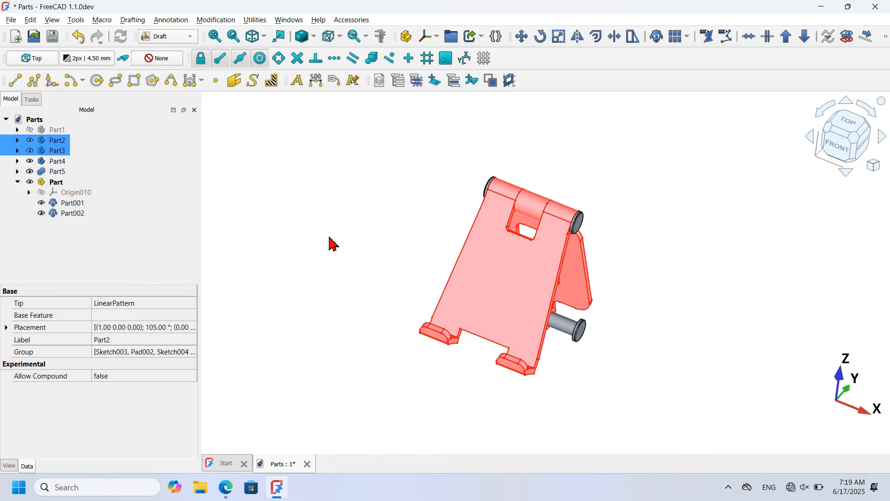
Step: Show the Part1 base plate and orbit around the assembled stand's hinges
{"action": "left_click", "coordinate": [57, 133]}
{"action": "key", "text": "space"}
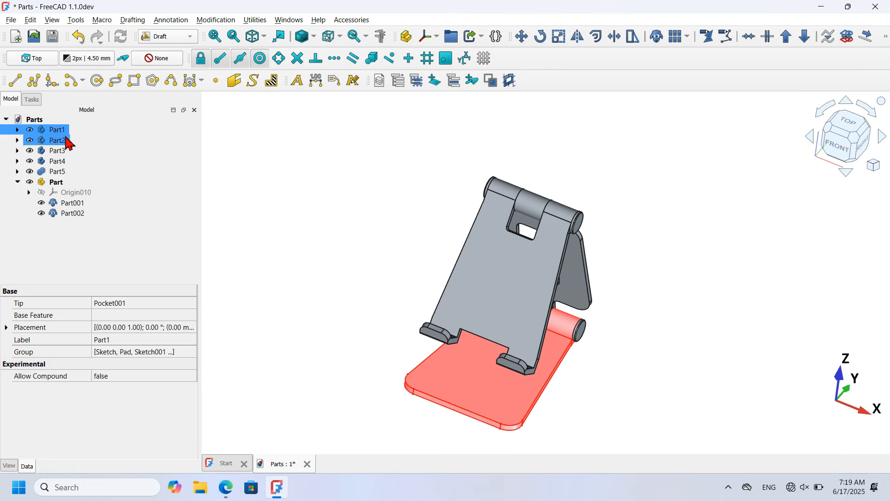
{"action": "left_click", "coordinate": [268, 230]}
{"action": "middle_click_drag", "start_coordinate": [721, 363], "coordinate": [586, 343]}
{"action": "mouse_move", "coordinate": [662, 353]}
{"action": "middle_mouse_down"}
{"action": "mouse_move", "coordinate": [598, 360]}
{"action": "mouse_move", "coordinate": [662, 362]}
{"action": "middle_mouse_up"}
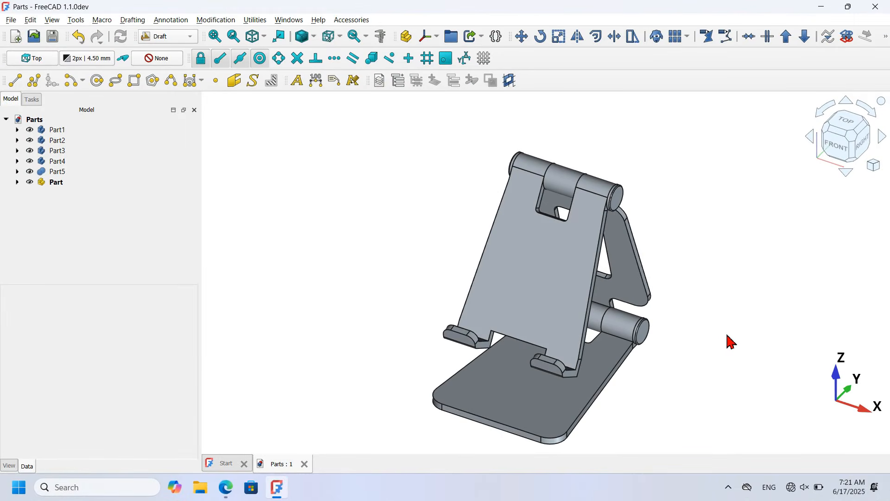
{"action": "middle_click_drag", "start_coordinate": [708, 334], "coordinate": [516, 355]}
{"action": "key", "text": "0"}
{"action": "middle_click_drag", "start_coordinate": [379, 337], "coordinate": [540, 348]}
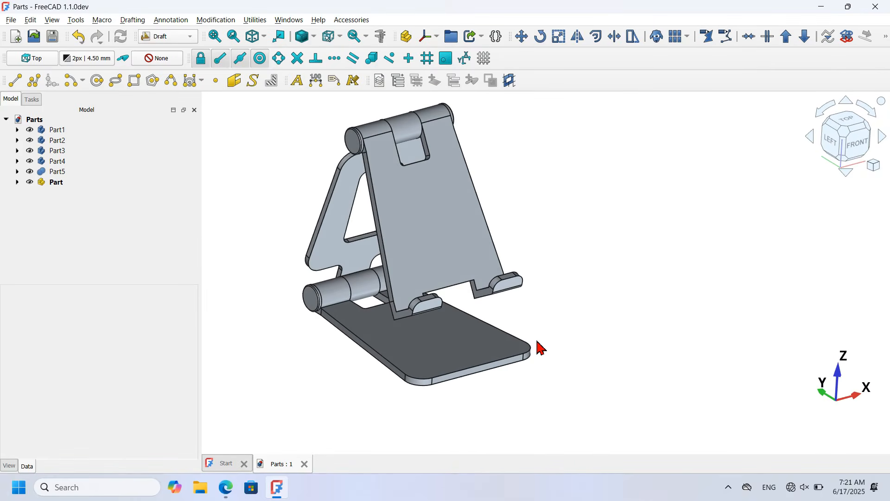
{"action": "middle_click_drag", "start_coordinate": [293, 280], "coordinate": [246, 251]}
{"action": "key", "text": "0"}
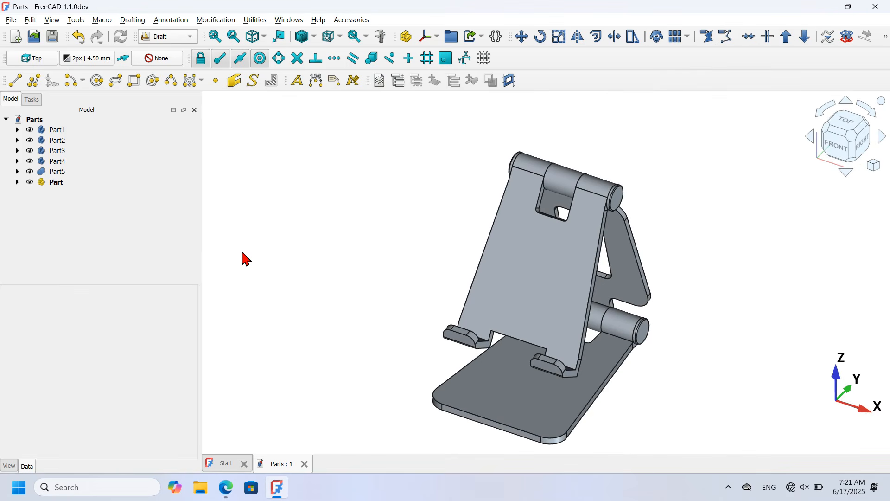